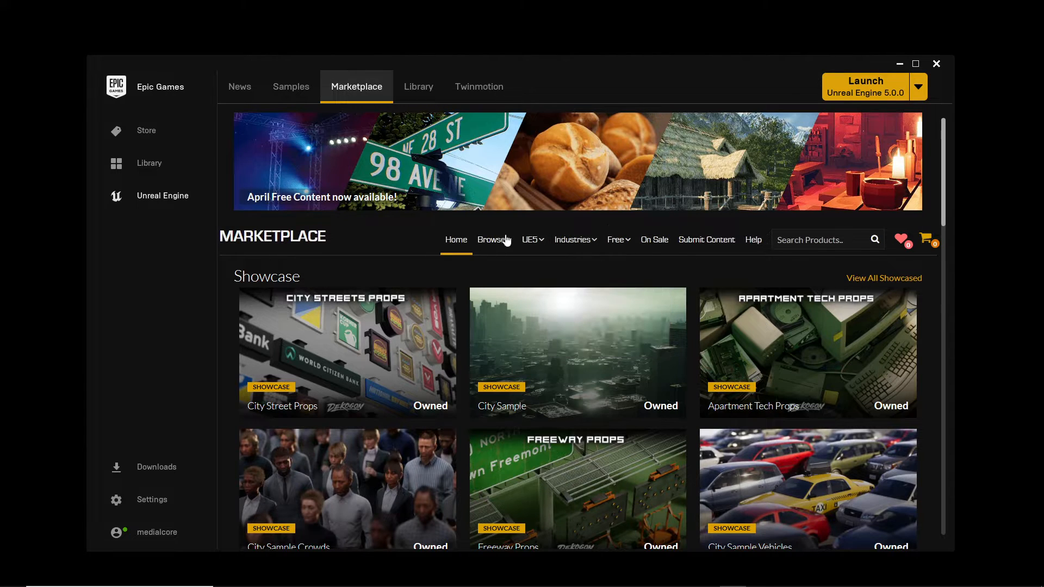
- Browse the Marketplace's free Epic Games Content through page 6 and open the Infinity Blade: Warriors detail page
{"action": "mouse_move", "coordinate": [618, 251]}
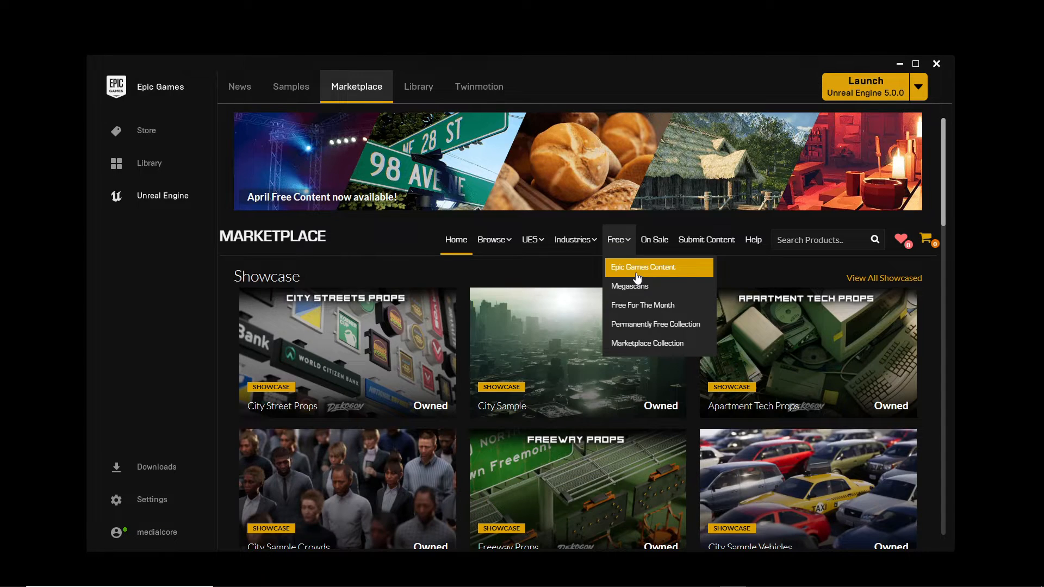
{"action": "left_click", "coordinate": [631, 278]}
{"action": "scroll", "coordinate": [685, 353], "scroll_direction": "down", "scroll_amount": 10}
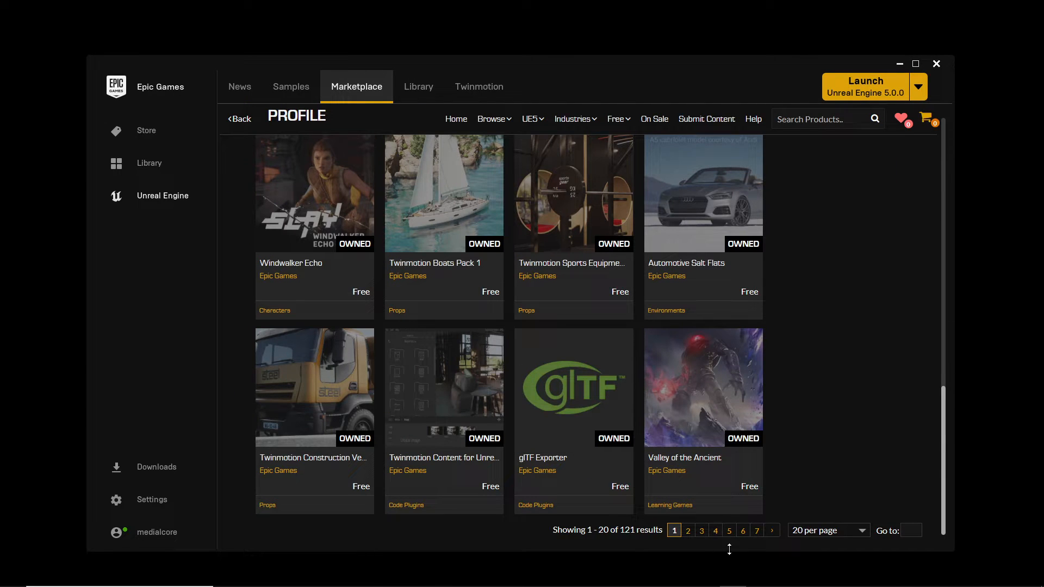
{"action": "left_click", "coordinate": [729, 532]}
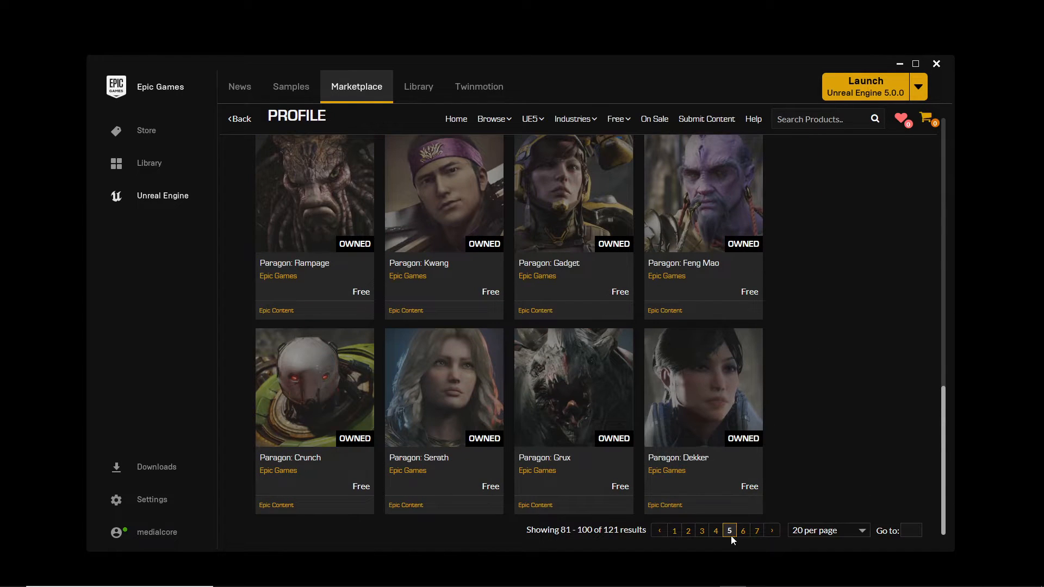
{"action": "left_click", "coordinate": [743, 533]}
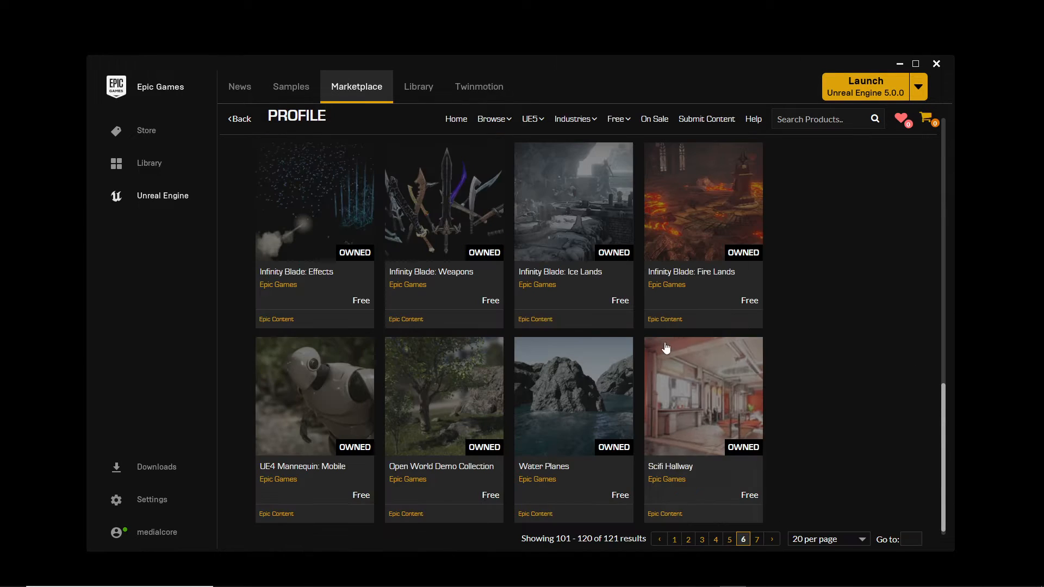
{"action": "scroll", "coordinate": [671, 337], "scroll_direction": "up", "scroll_amount": 9}
{"action": "scroll", "coordinate": [658, 327], "scroll_direction": "down", "scroll_amount": 4}
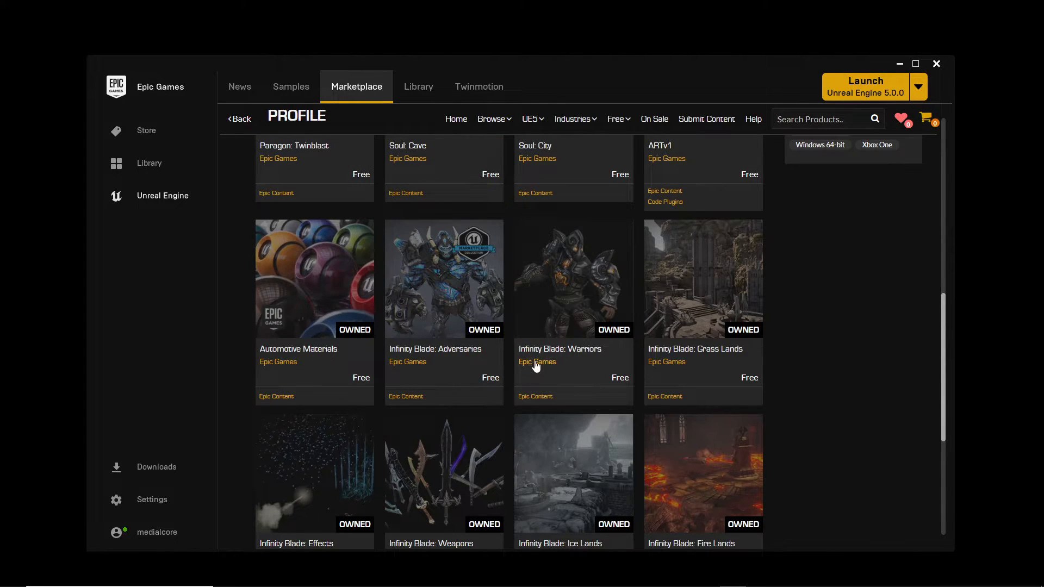
{"action": "left_click", "coordinate": [587, 323]}
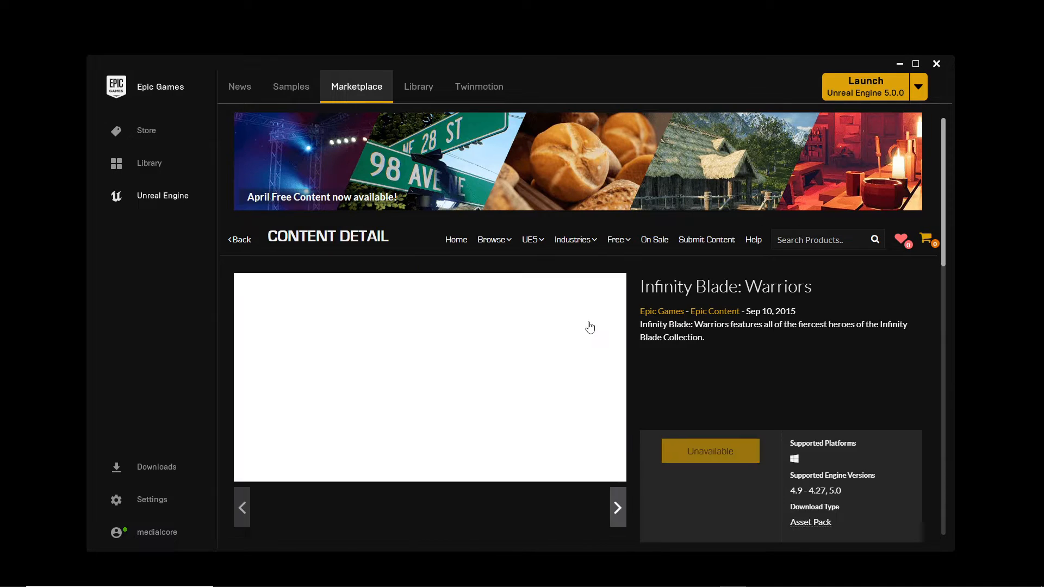
{"action": "scroll", "coordinate": [537, 251], "scroll_direction": "down", "scroll_amount": 4}
{"action": "scroll", "coordinate": [537, 250], "scroll_direction": "up", "scroll_amount": 2}
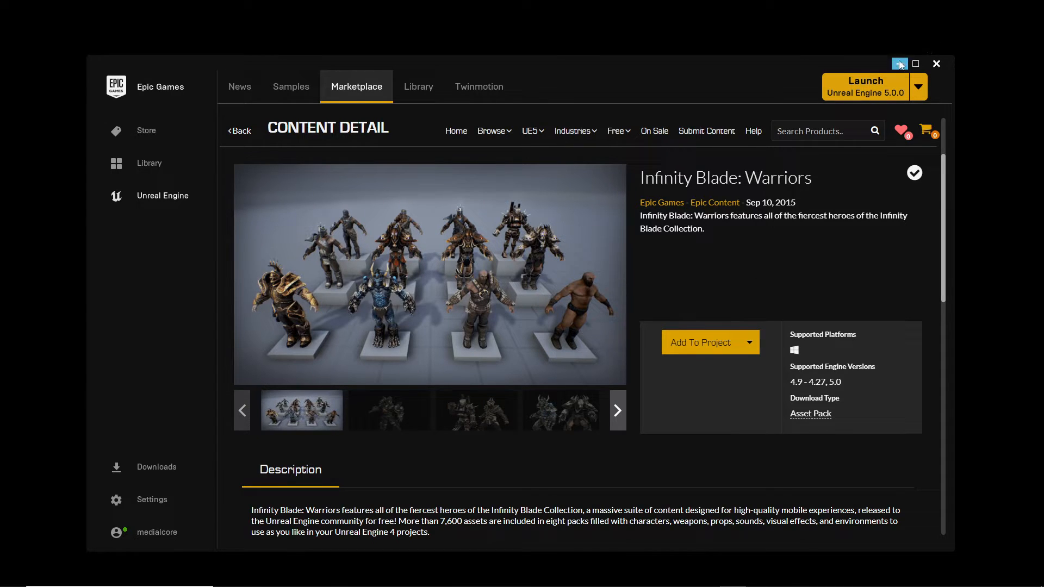
- Close the Epic Games Launcher window and switch to the GameYT project in Unreal Editor
{"action": "left_click", "coordinate": [933, 64]}
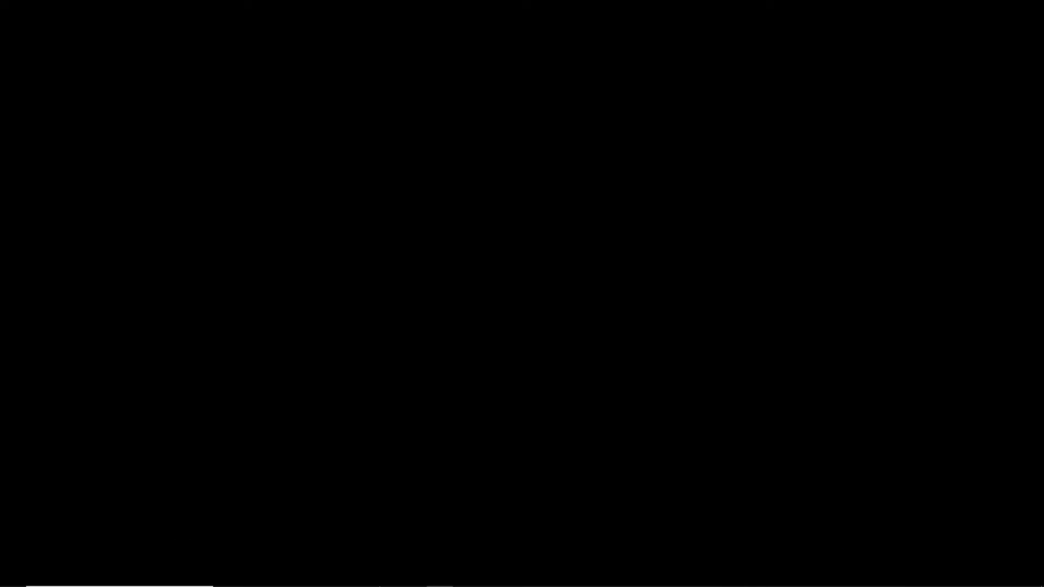
{"action": "mouse_move", "coordinate": [441, 586]}
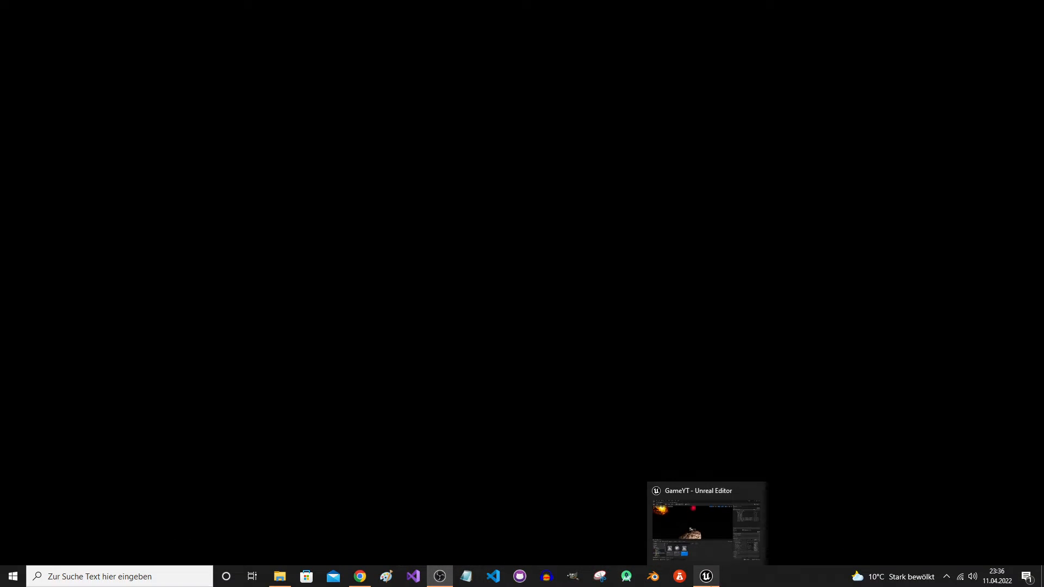
{"action": "left_click", "coordinate": [707, 576]}
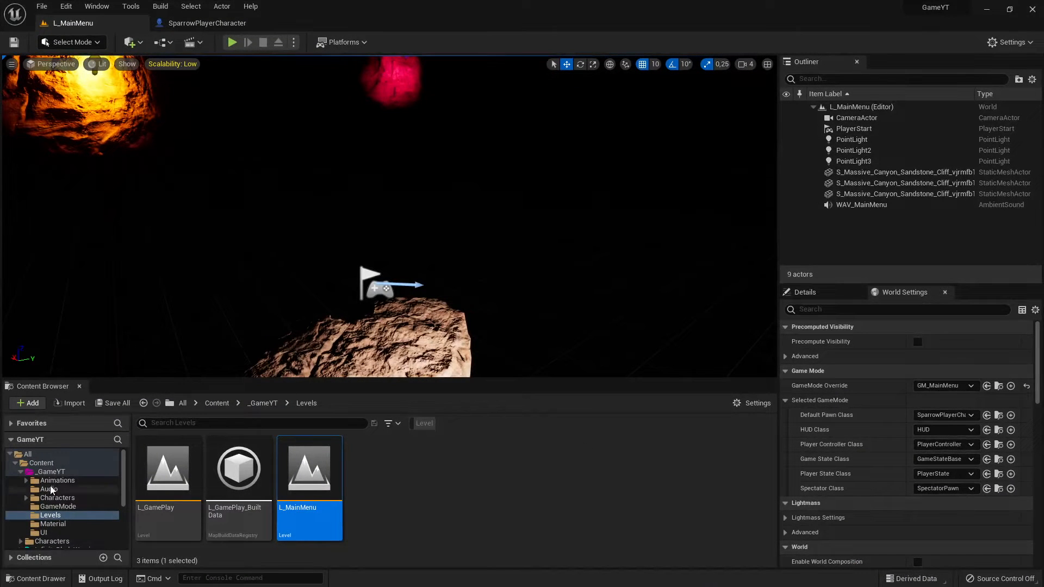
- Enlarge the Content Browser and collapse the _GameYT and ParagonSparrow folders in its folder tree
{"action": "left_click", "coordinate": [33, 472]}
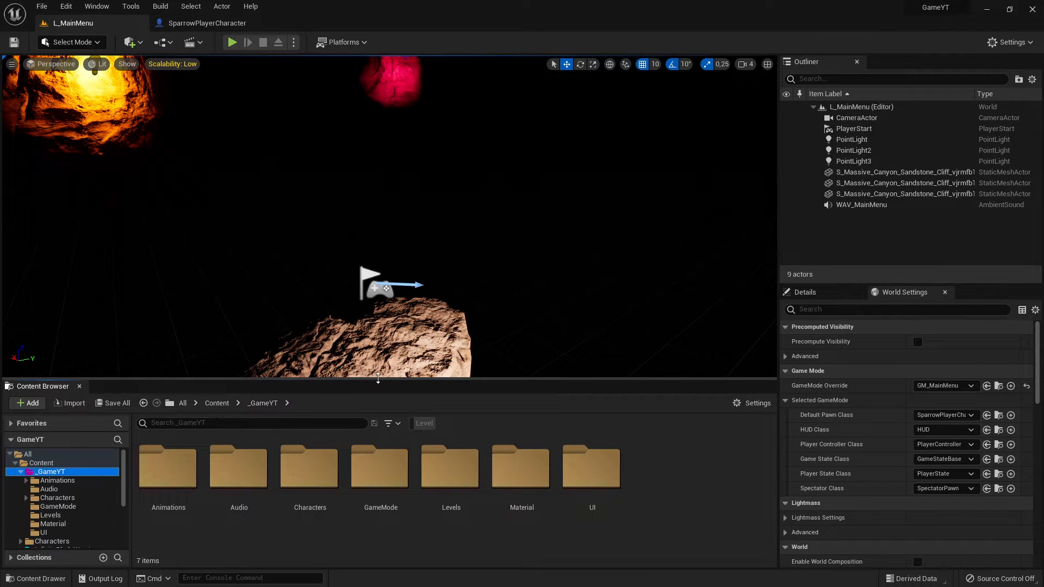
{"action": "left_click_drag", "start_coordinate": [378, 377], "coordinate": [378, 308]}
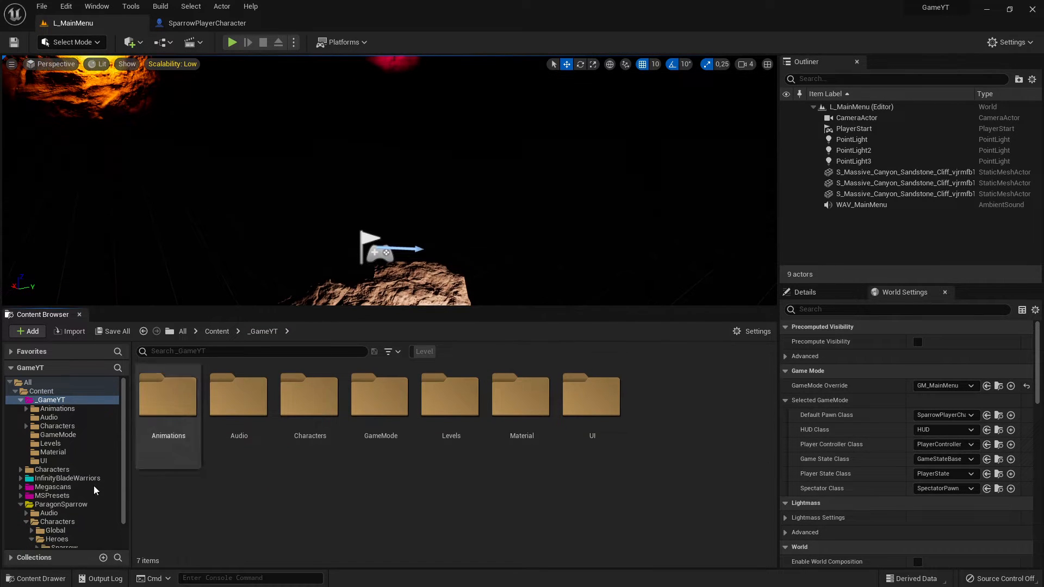
{"action": "left_click", "coordinate": [20, 400]}
{"action": "left_click", "coordinate": [21, 444]}
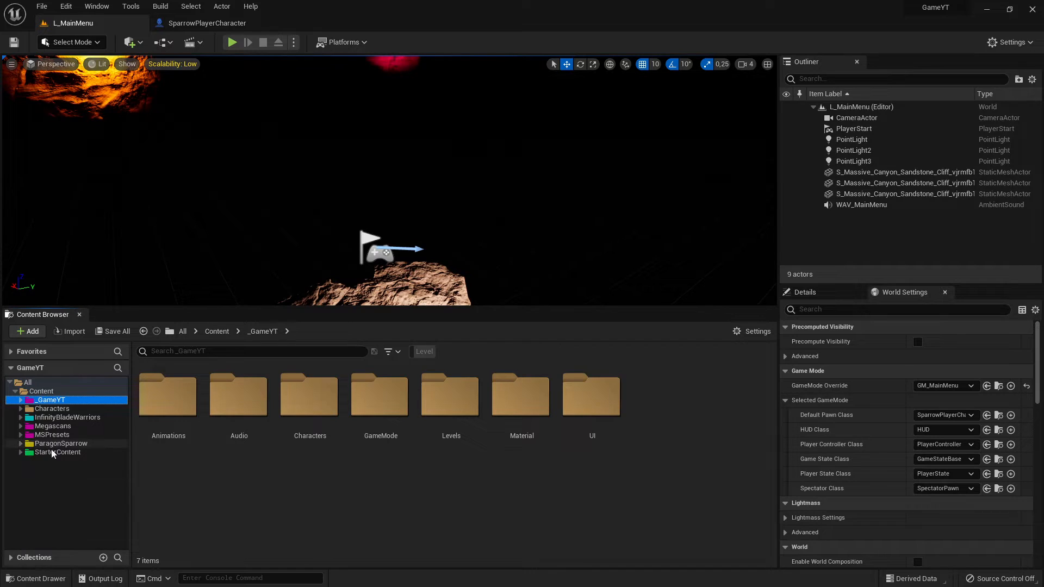
- Open InfinityBladeWarriors > Character > CompleteCharacters and look through the skeletal meshes it contains
{"action": "left_click", "coordinate": [68, 417]}
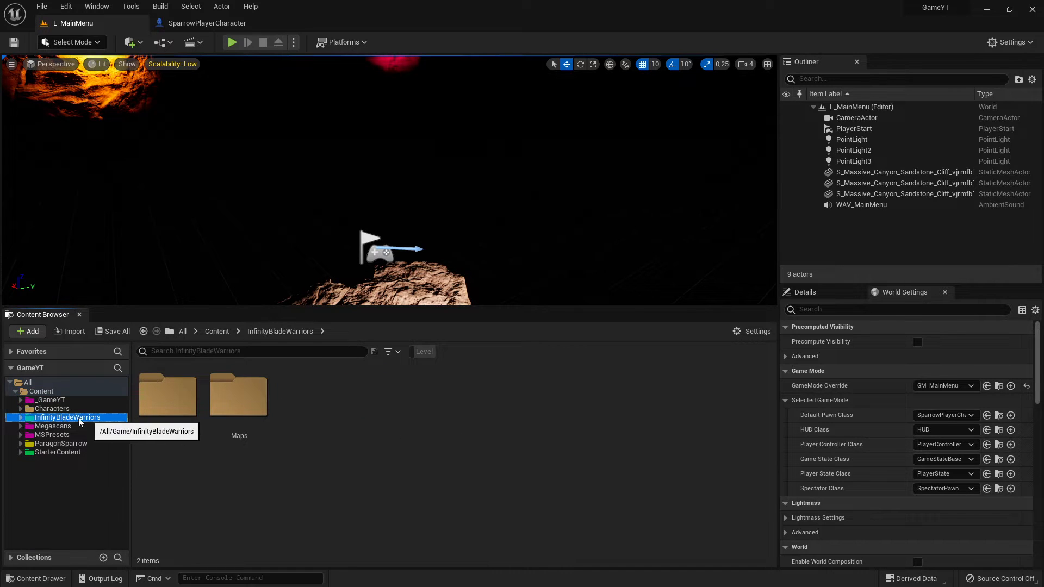
{"action": "double_click", "coordinate": [169, 400]}
{"action": "double_click", "coordinate": [169, 400]}
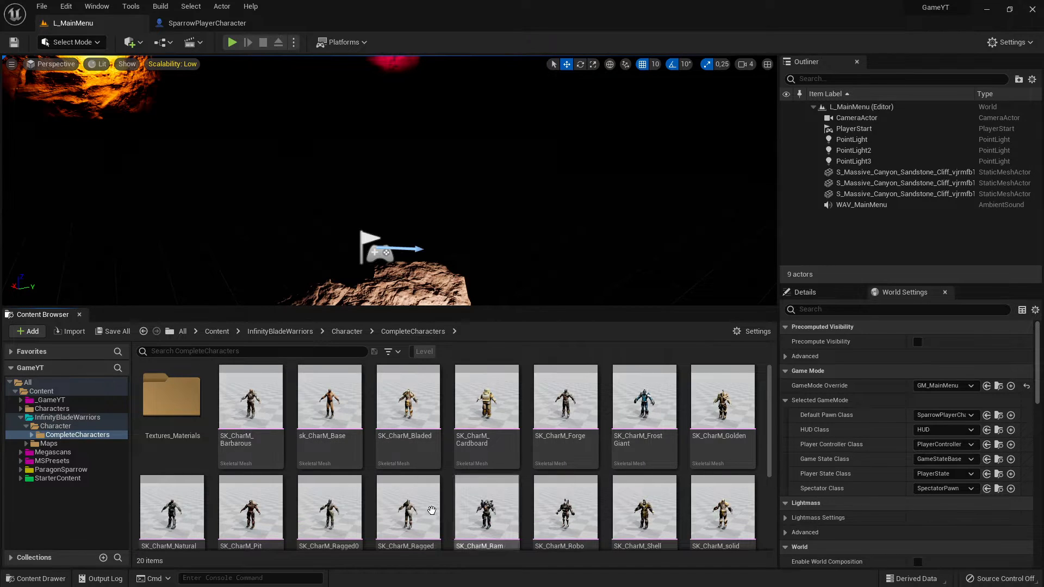
{"action": "scroll", "coordinate": [647, 435], "scroll_direction": "down", "scroll_amount": 3}
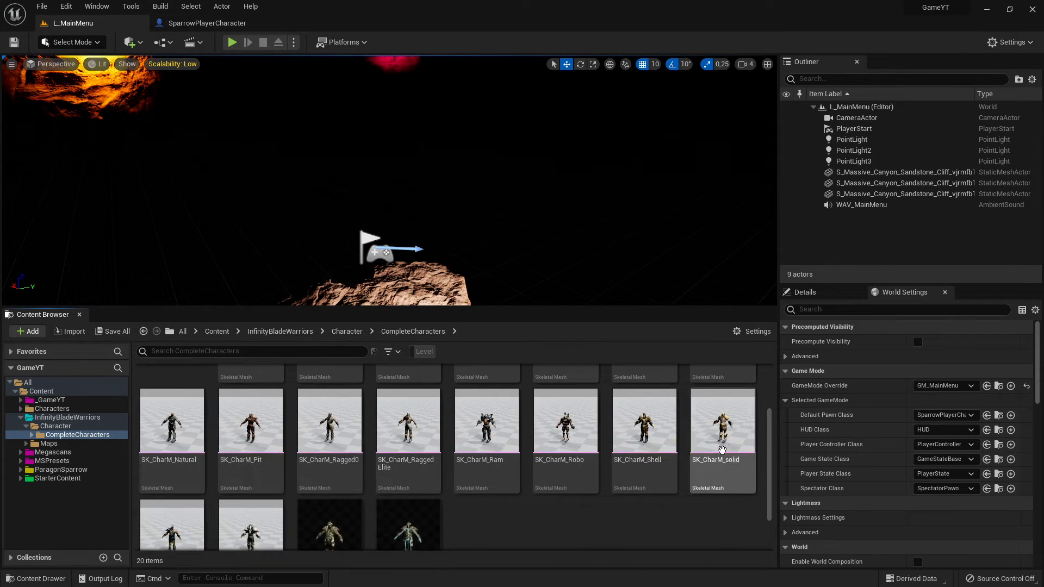
{"action": "scroll", "coordinate": [622, 455], "scroll_direction": "up", "scroll_amount": 2}
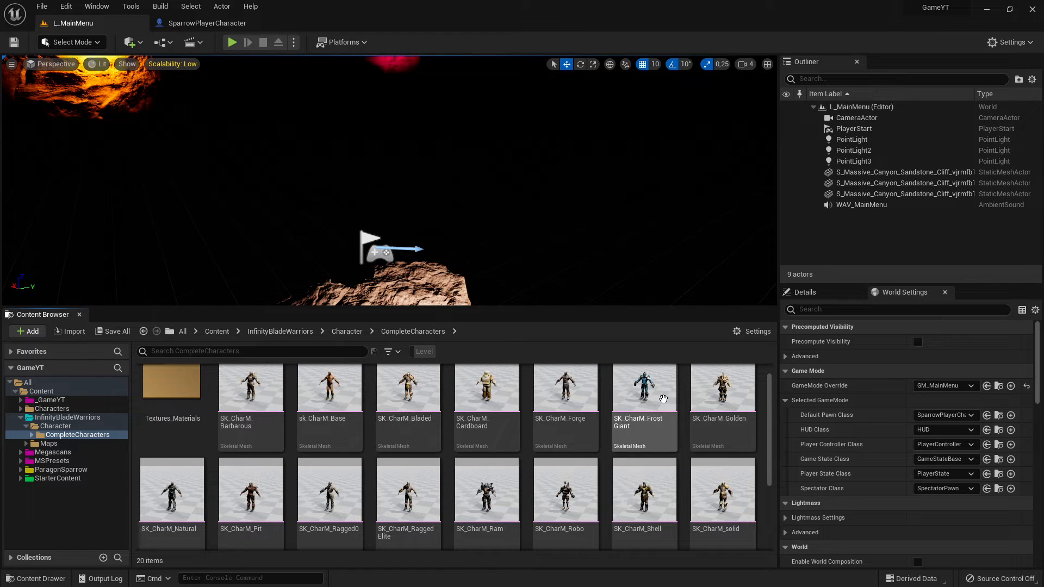
{"action": "scroll", "coordinate": [724, 475], "scroll_direction": "down", "scroll_amount": 3}
{"action": "scroll", "coordinate": [724, 474], "scroll_direction": "down", "scroll_amount": 3}
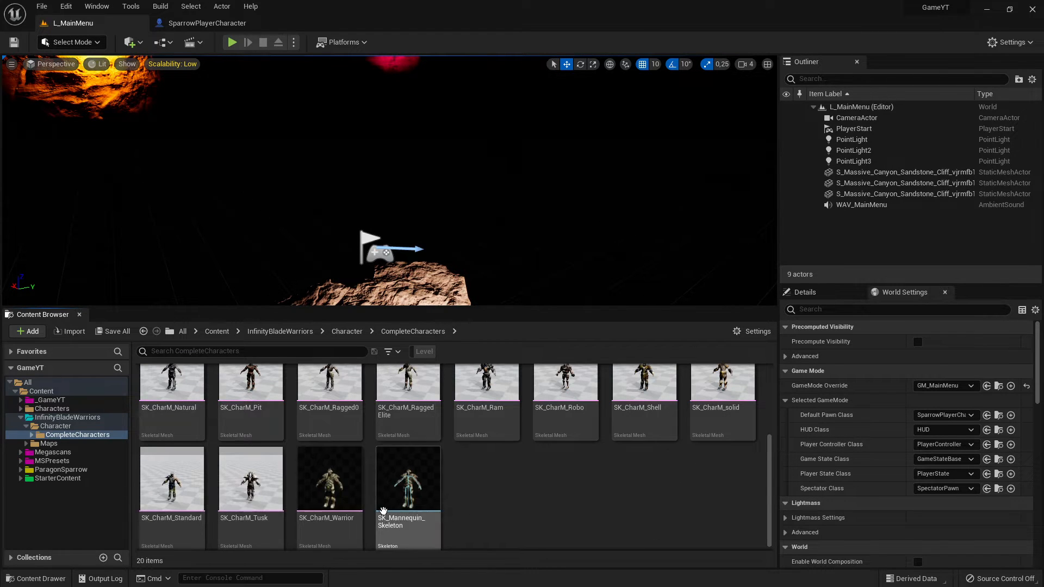
{"action": "scroll", "coordinate": [634, 420], "scroll_direction": "up", "scroll_amount": 3}
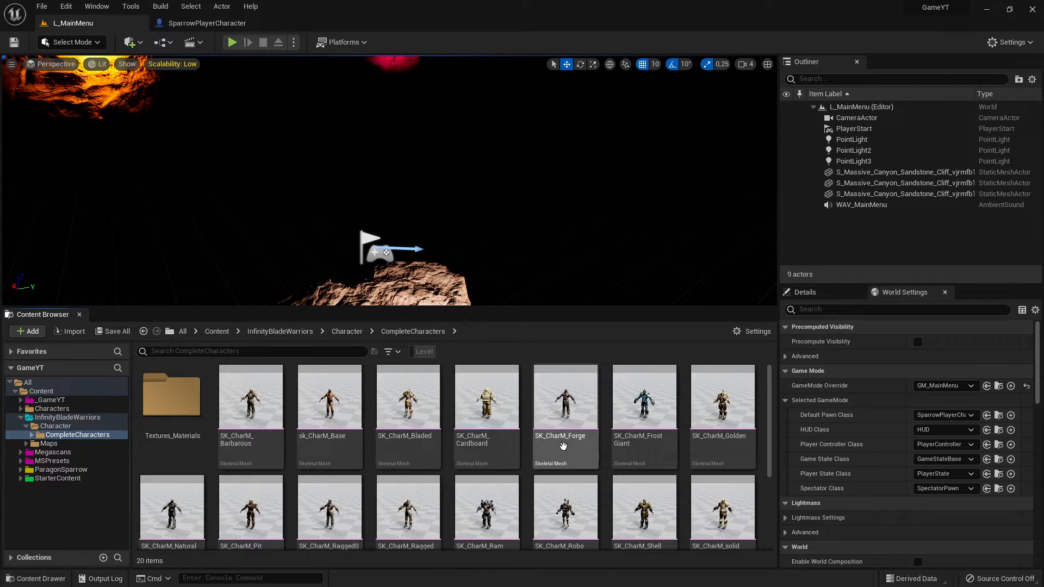
{"action": "scroll", "coordinate": [460, 468], "scroll_direction": "down", "scroll_amount": 3}
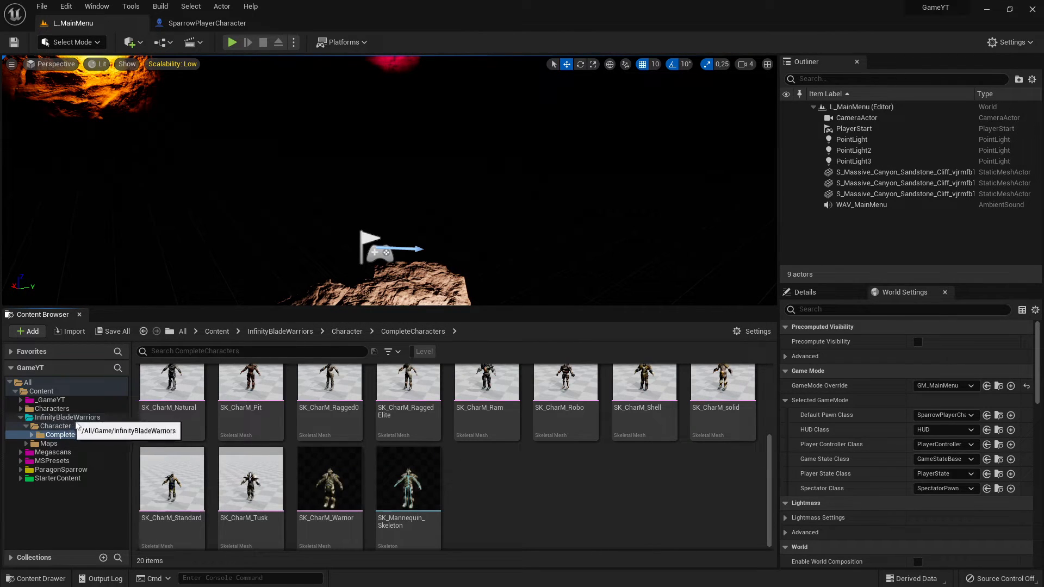
- Open _GameYT > Characters > Mannequins > Meshes and select the SKM_Manny skeletal mesh for inspection
{"action": "left_click", "coordinate": [61, 400]}
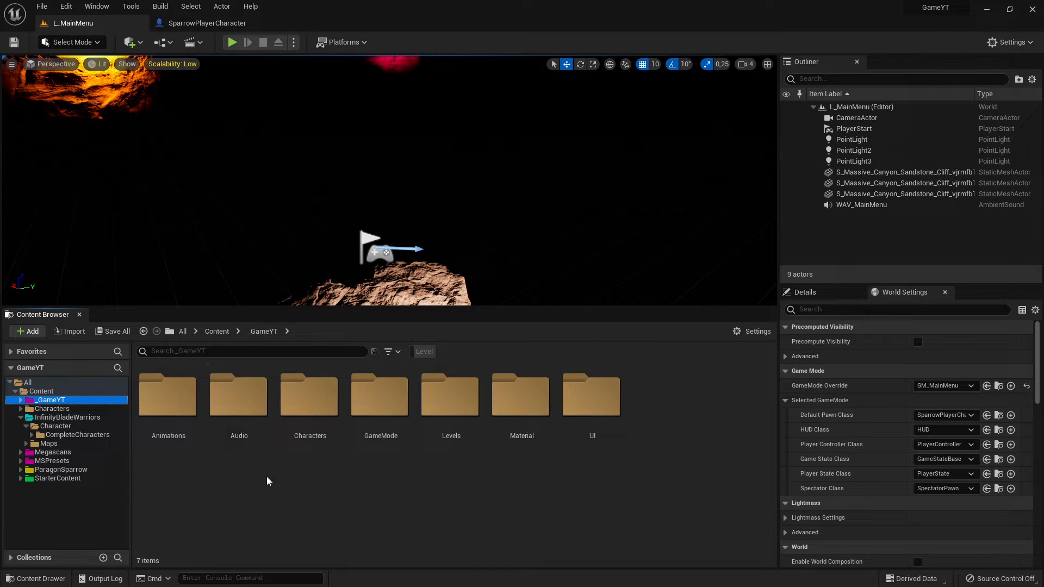
{"action": "double_click", "coordinate": [309, 413]}
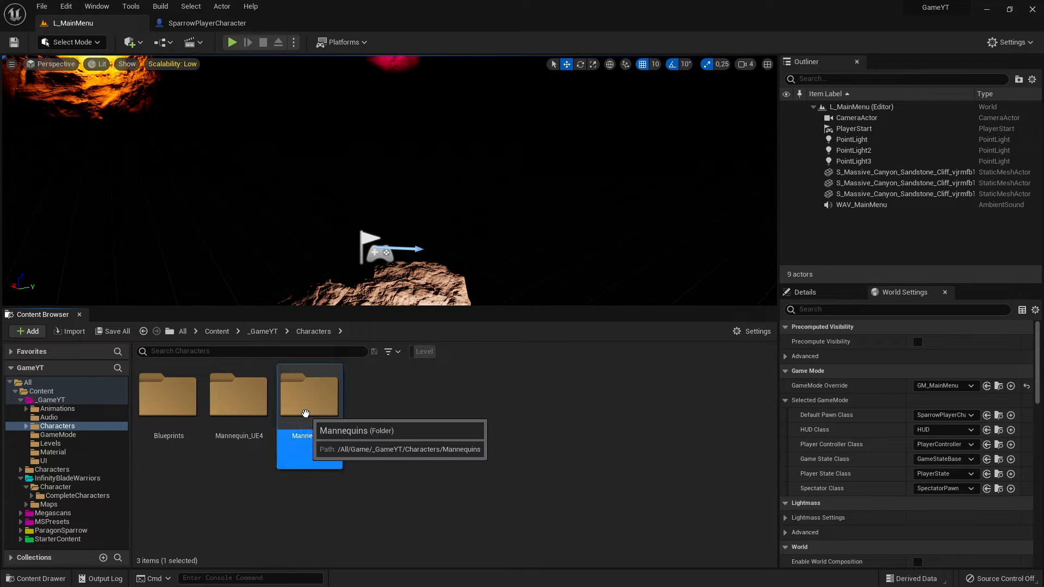
{"action": "double_click", "coordinate": [307, 408]}
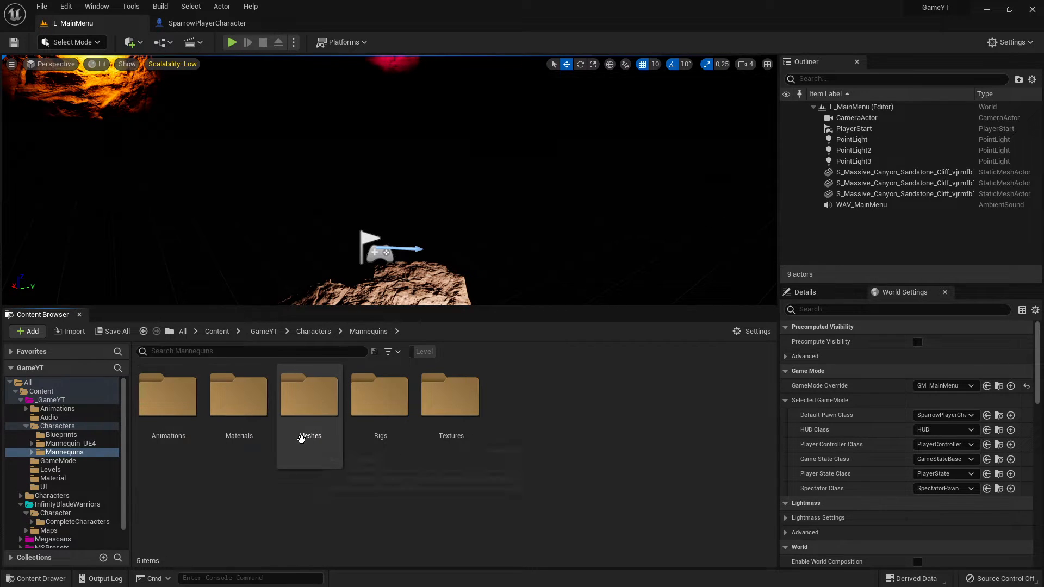
{"action": "double_click", "coordinate": [312, 415]}
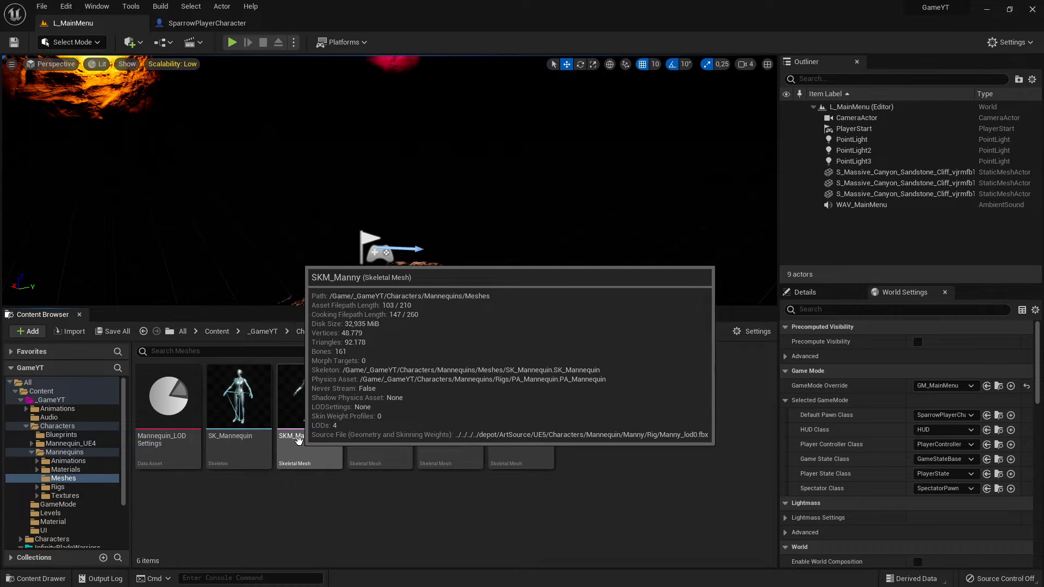
{"action": "left_click", "coordinate": [330, 402]}
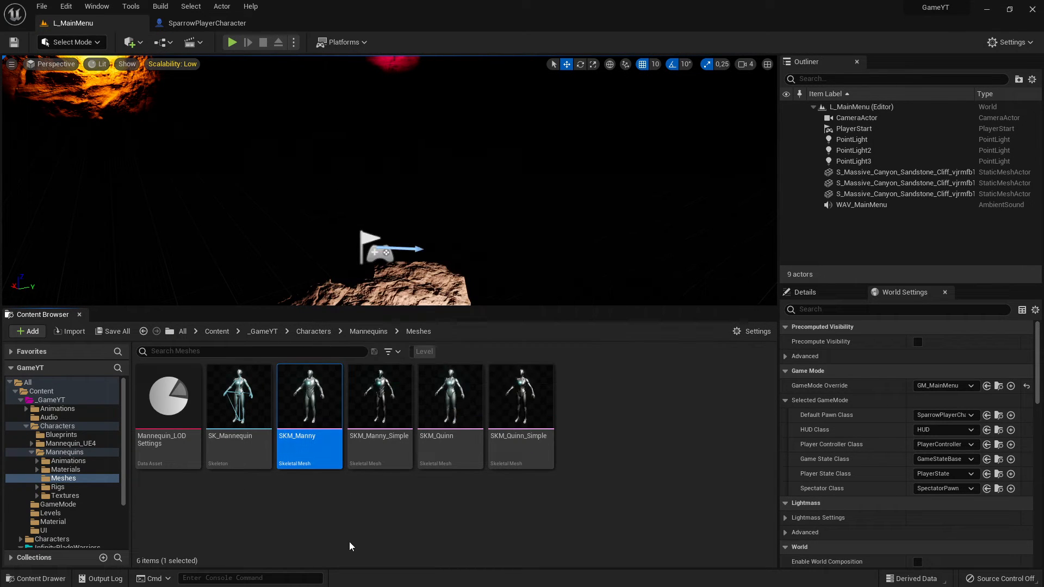
{"action": "mouse_move", "coordinate": [298, 410]}
- Return to the _GameYT folder and collapse the _GameYT and InfinityBladeWarriors folder trees
{"action": "left_click", "coordinate": [49, 401]}
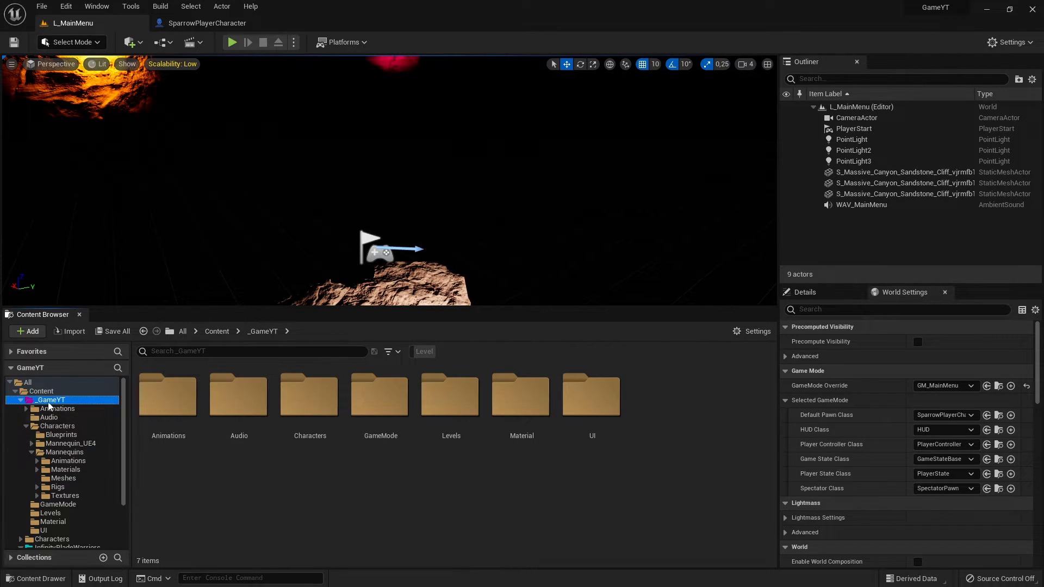
{"action": "left_click", "coordinate": [21, 401]}
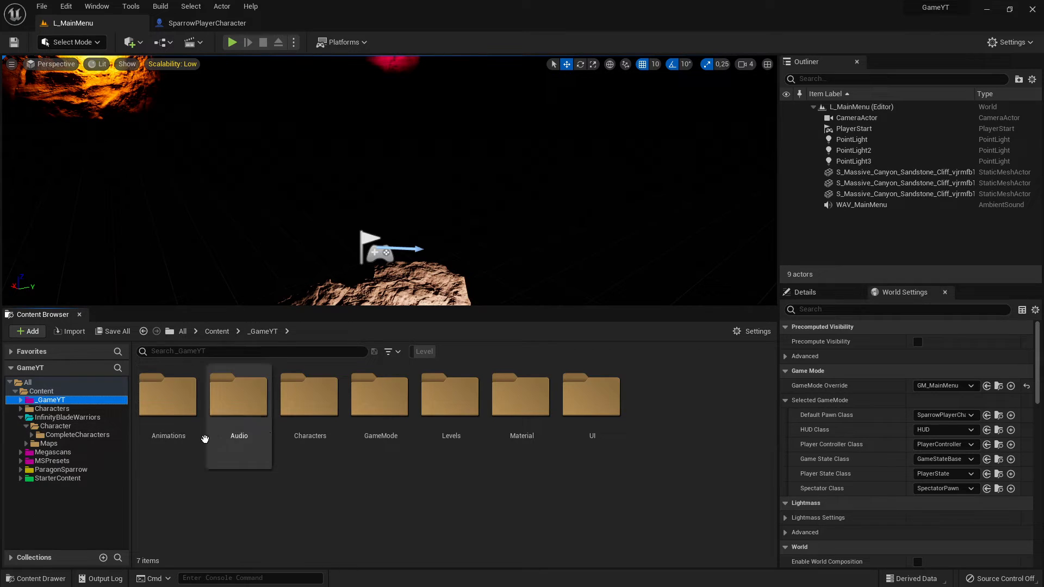
{"action": "left_click", "coordinate": [20, 417]}
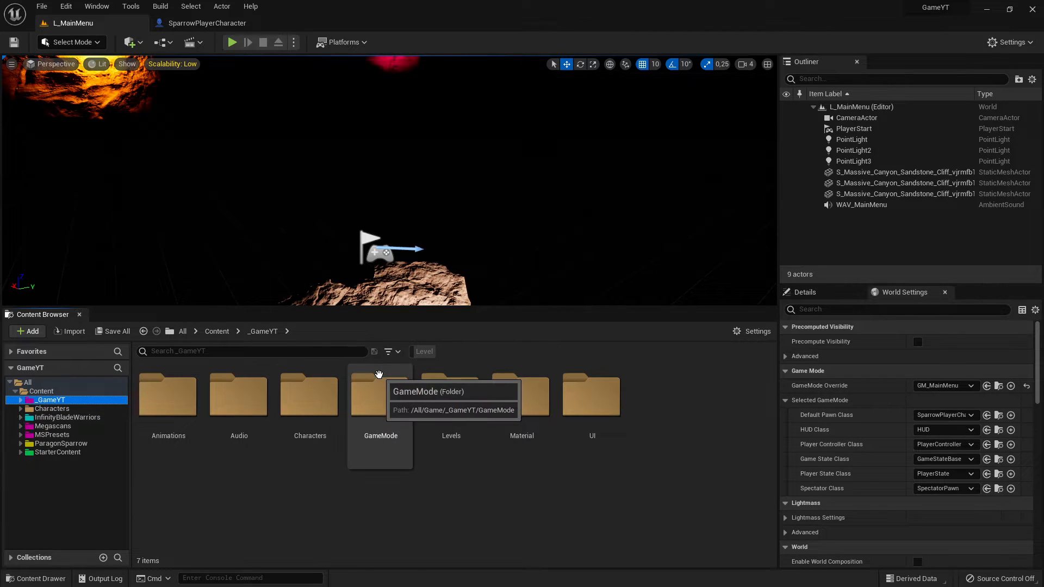
- Select the PlayerStart actor and reduce the Content Browser's height to enlarge the level viewport
{"action": "right_click", "coordinate": [375, 246]}
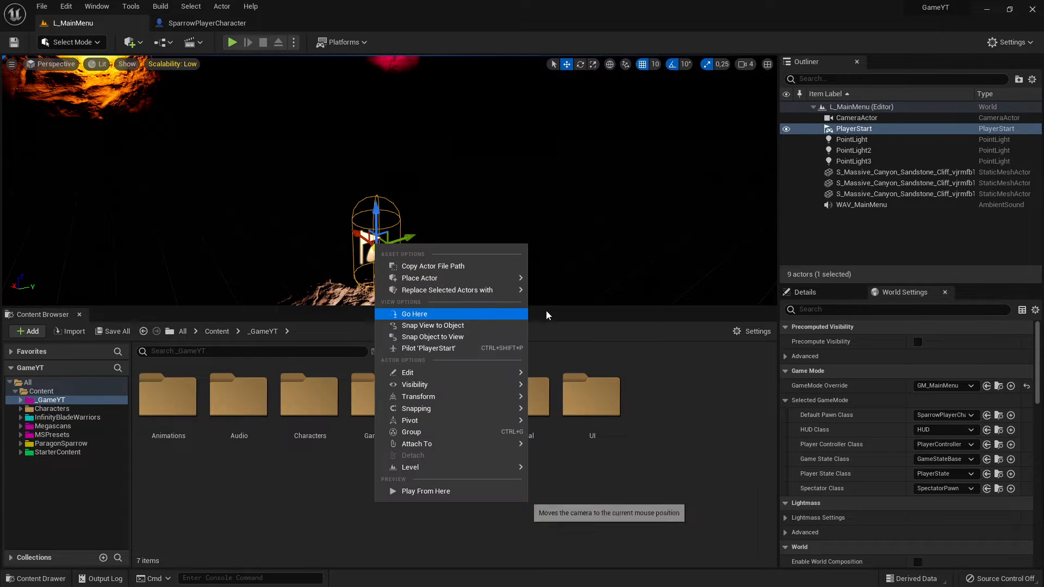
{"action": "left_click", "coordinate": [611, 308]}
{"action": "left_click_drag", "start_coordinate": [613, 306], "coordinate": [620, 366]}
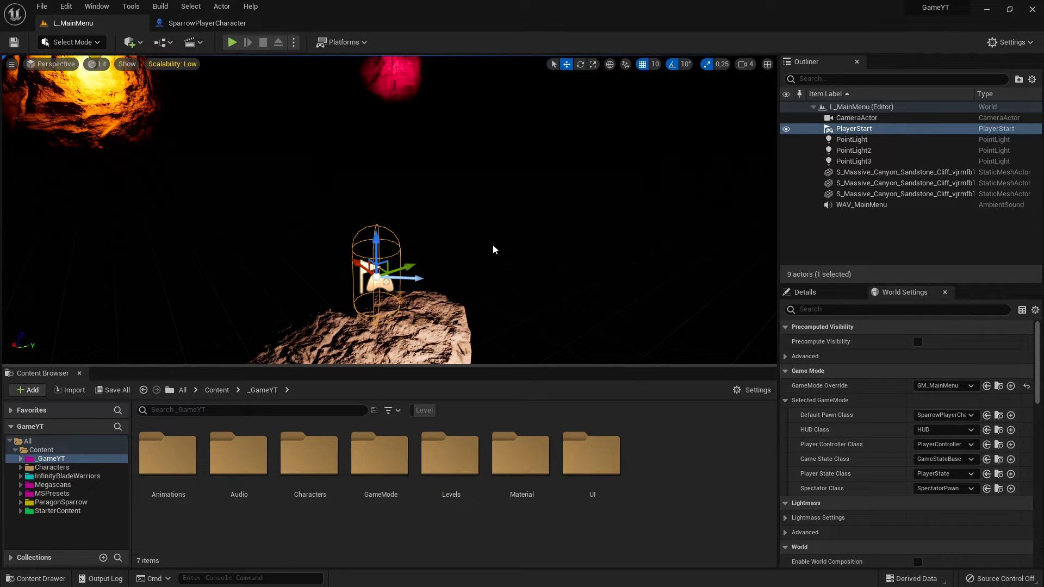
- Play the L_MainMenu level, eject from the player to examine the mannequin up close, and stop the session
{"action": "left_click", "coordinate": [231, 42]}
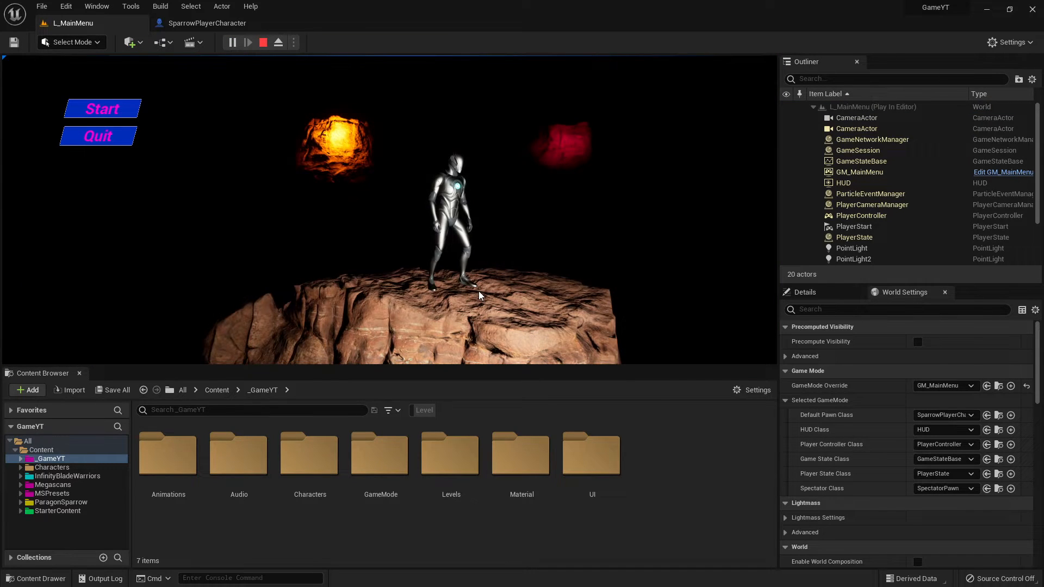
{"action": "key", "text": "F8"}
{"action": "right_click_drag", "start_coordinate": [385, 287], "coordinate": [560, 283]}
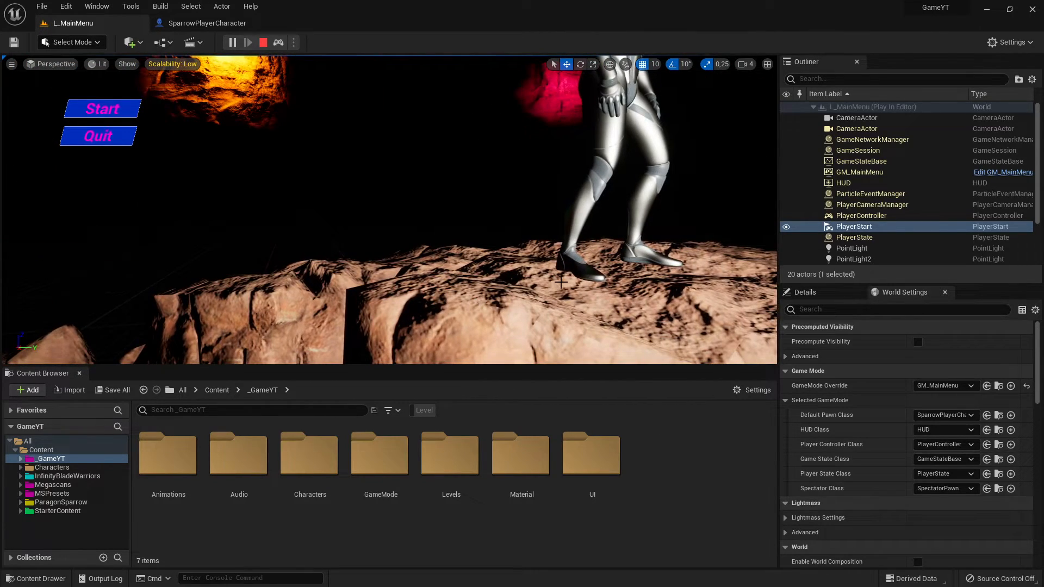
{"action": "left_click", "coordinate": [263, 42]}
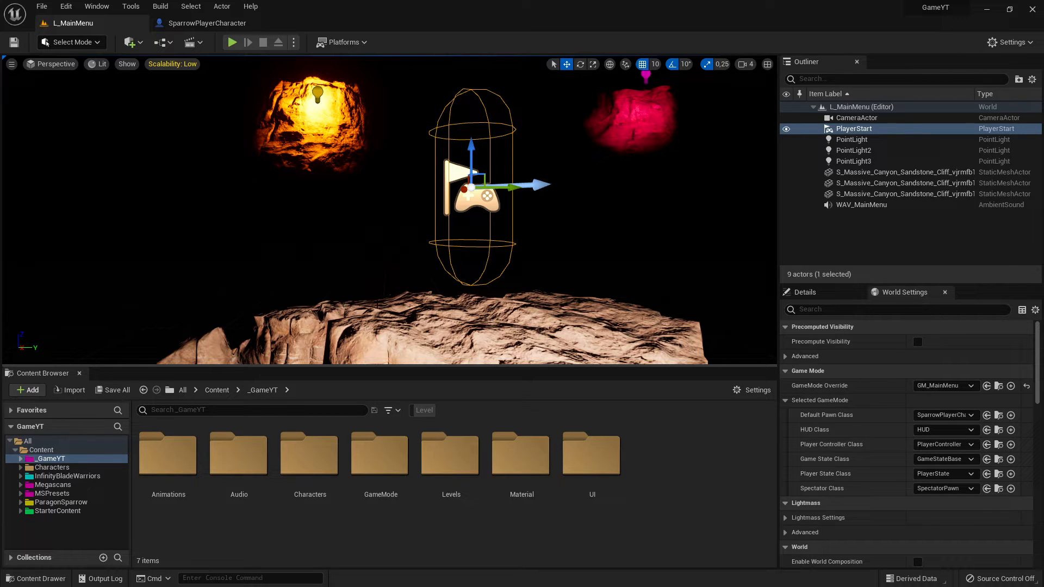
- Open InfinityBladeWarriors > Character > CompleteCharacters to examine the available character skeletal meshes
{"action": "left_click", "coordinate": [200, 24]}
{"action": "left_click", "coordinate": [74, 22]}
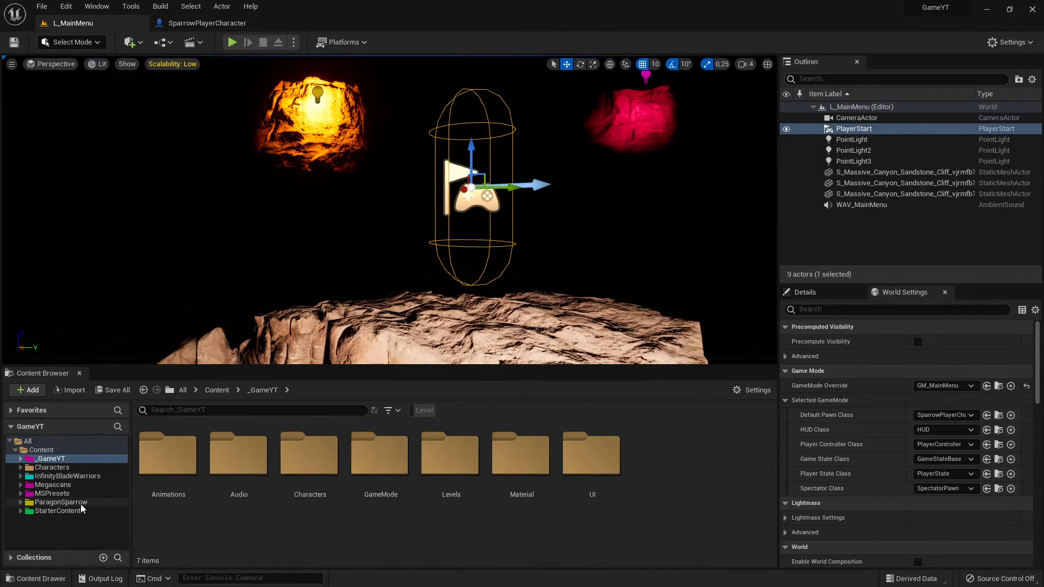
{"action": "left_click", "coordinate": [68, 476]}
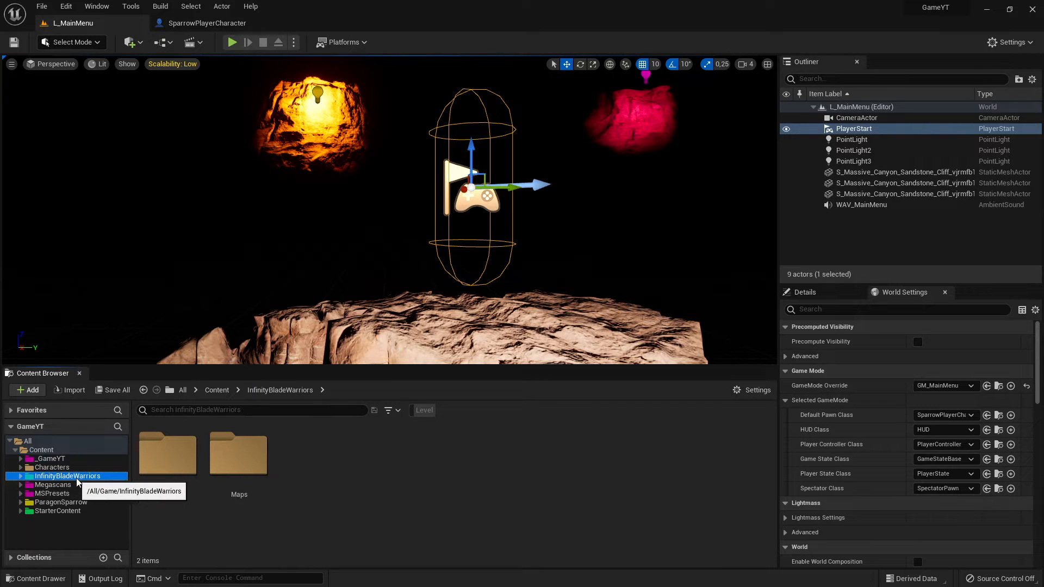
{"action": "double_click", "coordinate": [169, 456]}
{"action": "double_click", "coordinate": [169, 458]}
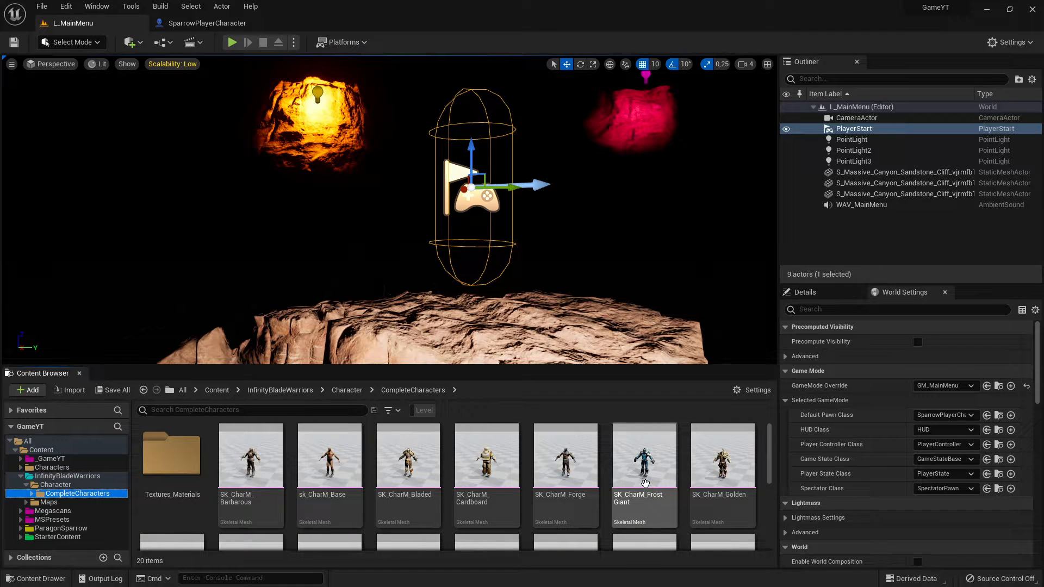
{"action": "mouse_move", "coordinate": [629, 482]}
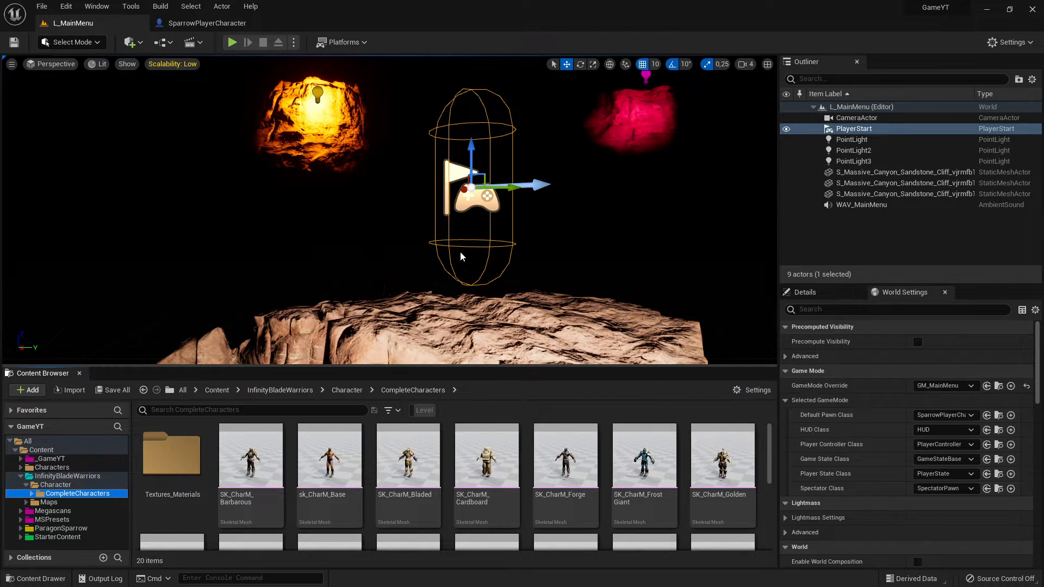
- Return to the _GameYT folder and select the mannequin mesh in the SparrowPlayerCharacter blueprint to inspect its settings
{"action": "left_click", "coordinate": [68, 476]}
{"action": "left_click", "coordinate": [51, 460]}
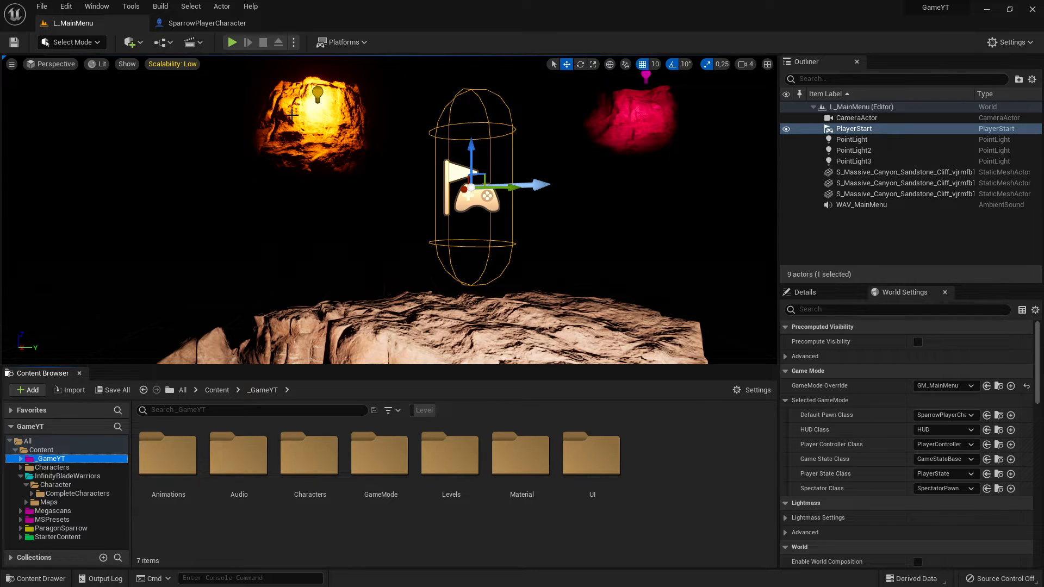
{"action": "left_click", "coordinate": [207, 23]}
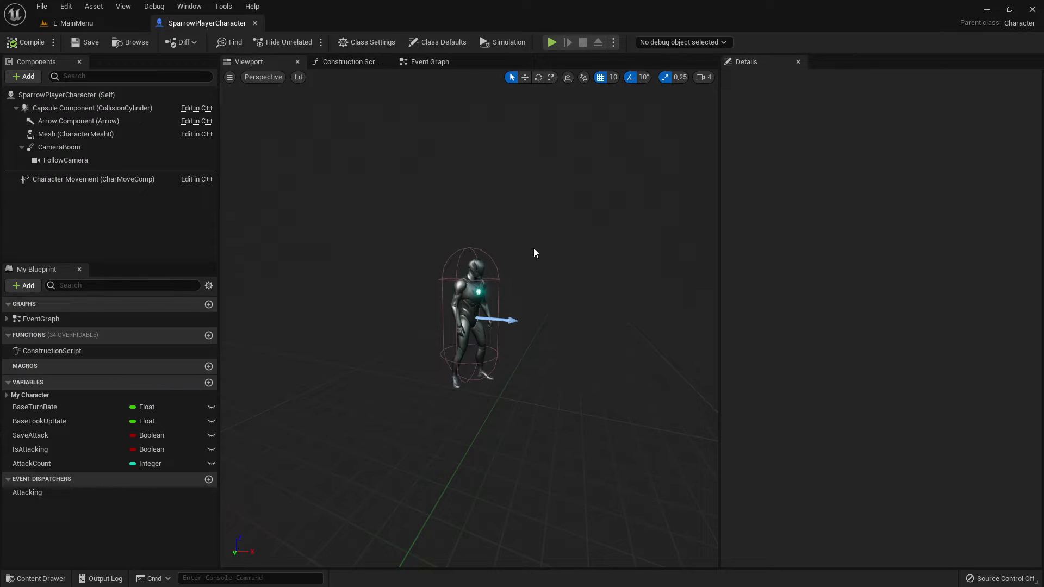
{"action": "left_click", "coordinate": [475, 298]}
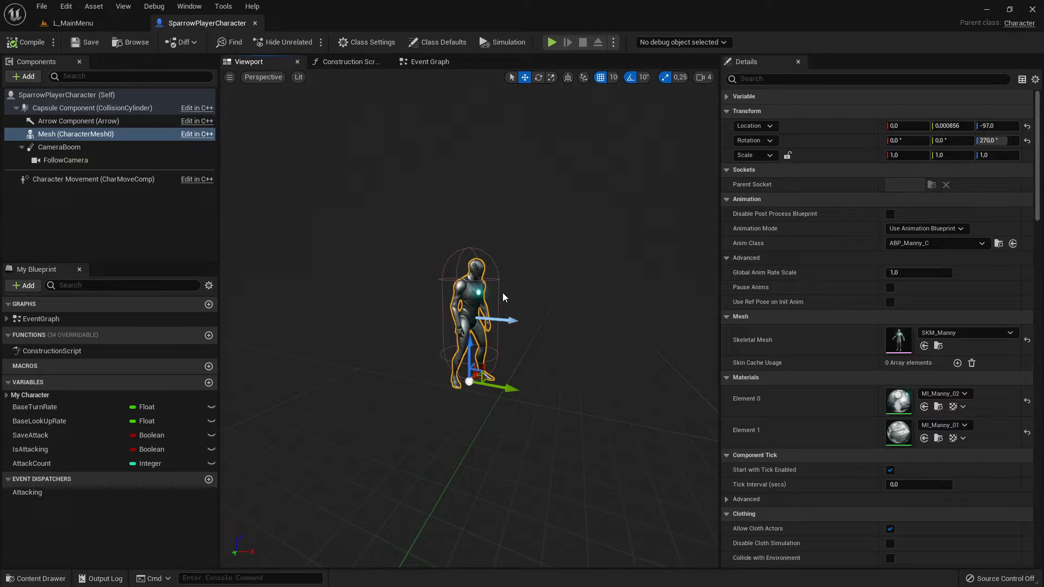
- Return to L_MainMenu, reduce the Content Browser's height slightly, and look through the InfinityBladeWarriors folder and its Character subfolder
{"action": "left_click", "coordinate": [103, 24]}
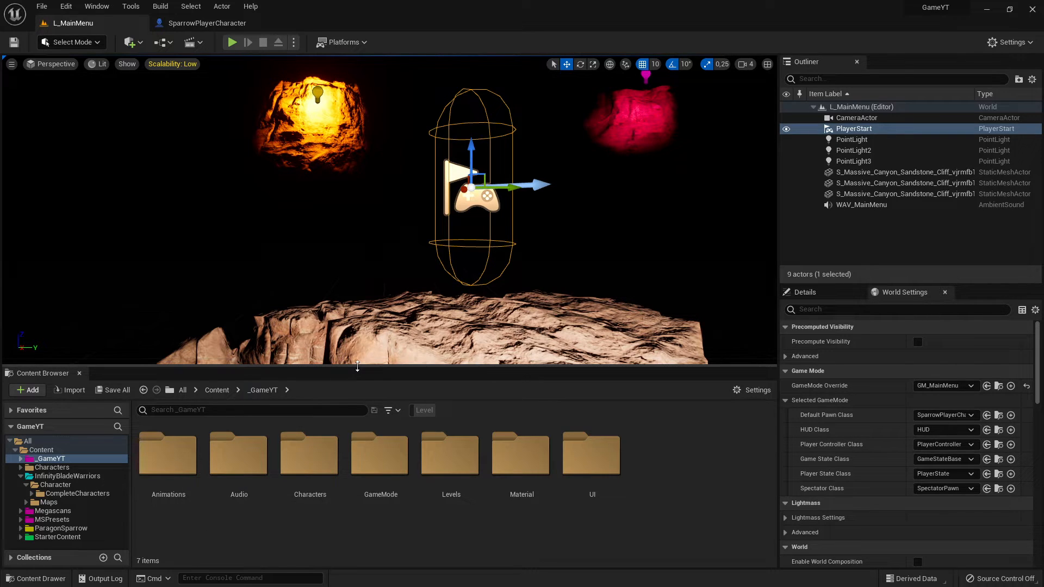
{"action": "left_click_drag", "start_coordinate": [355, 372], "coordinate": [356, 391]}
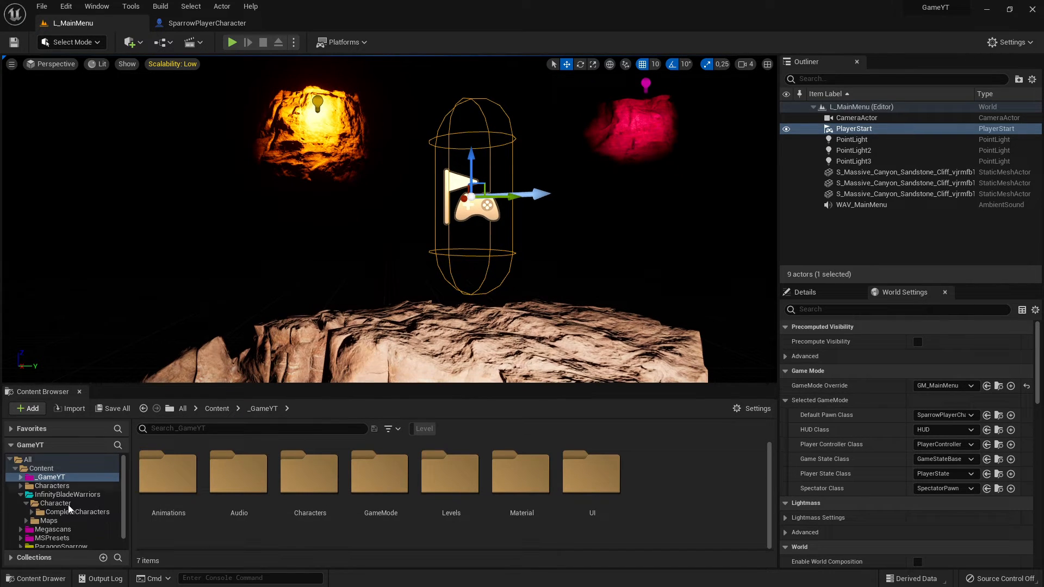
{"action": "left_click", "coordinate": [20, 496]}
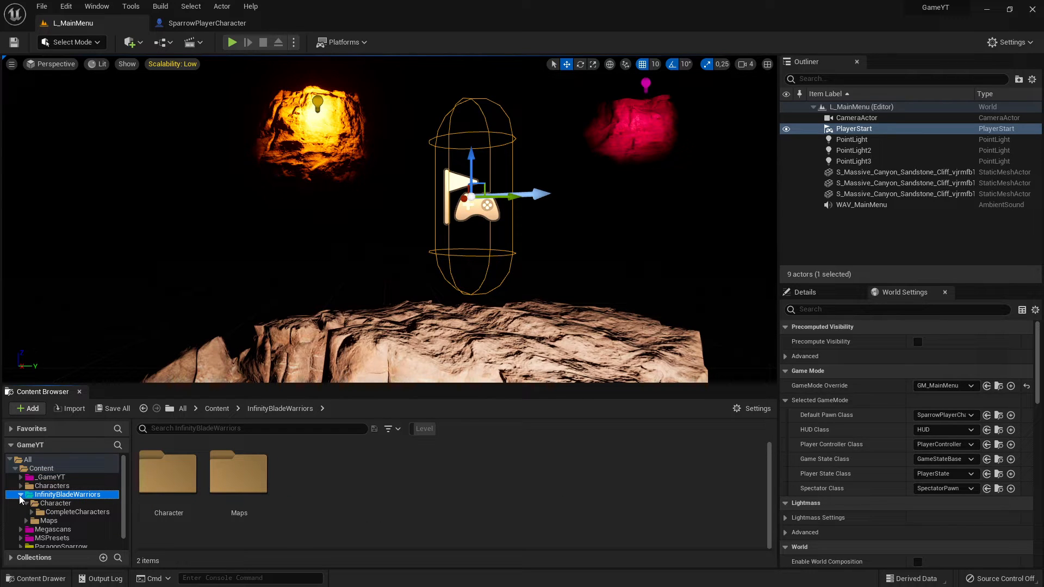
{"action": "double_click", "coordinate": [167, 476]}
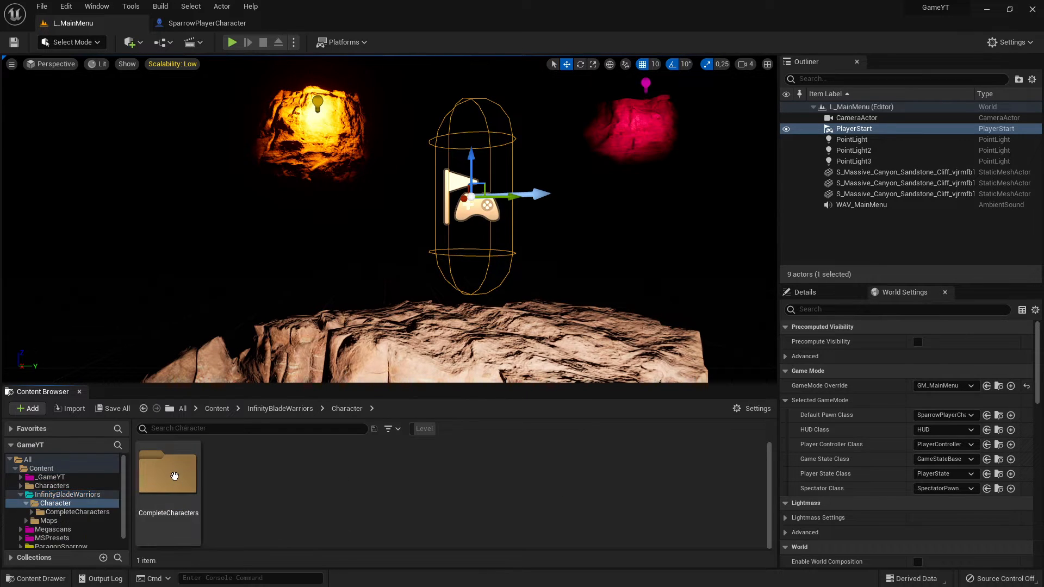
{"action": "left_click", "coordinate": [60, 495]}
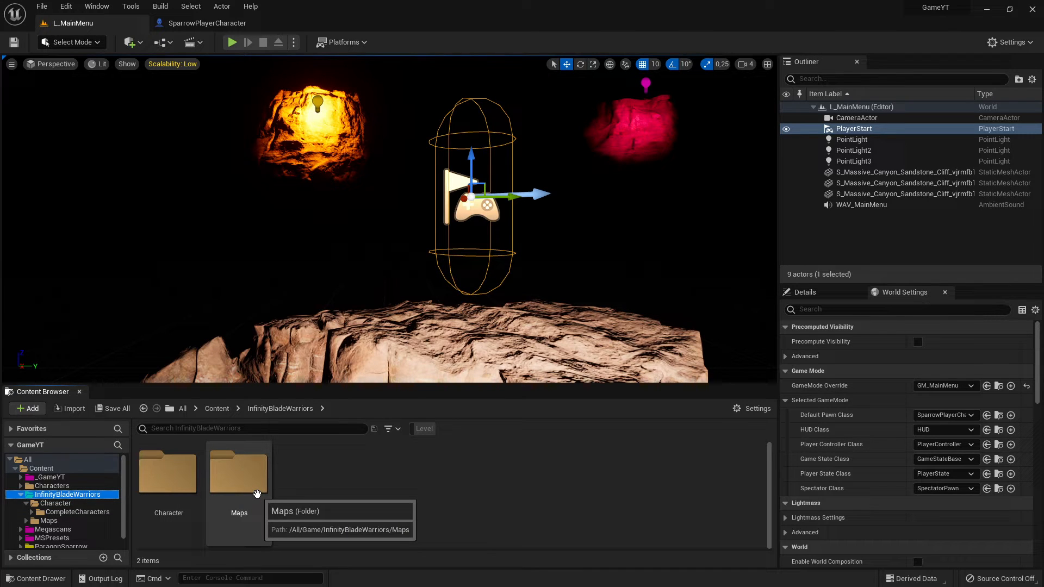
- Switch to the browser, maximize it, and read the IK Rig Retargeting documentation, examining the prerequisites, Source and Target Setup, and Retarget Chains sections
{"action": "key", "text": "alt+Tab"}
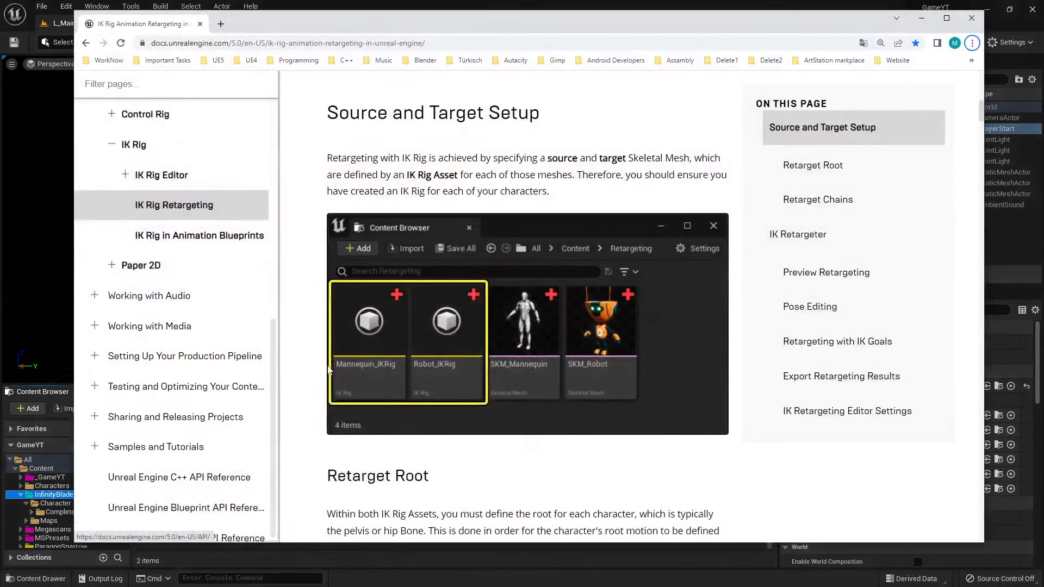
{"action": "double_click", "coordinate": [321, 17]}
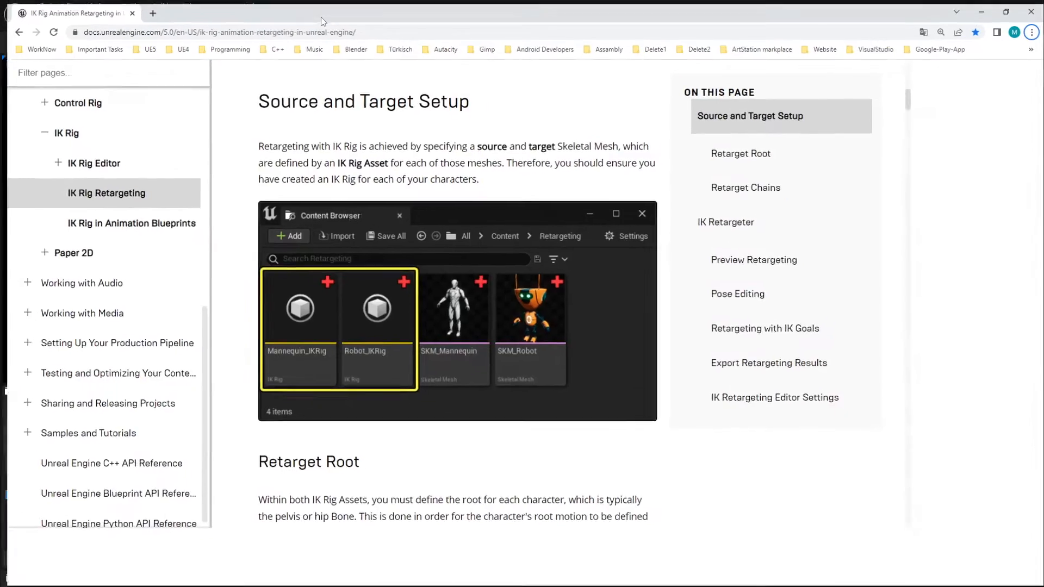
{"action": "scroll", "coordinate": [613, 256], "scroll_direction": "up", "scroll_amount": 5}
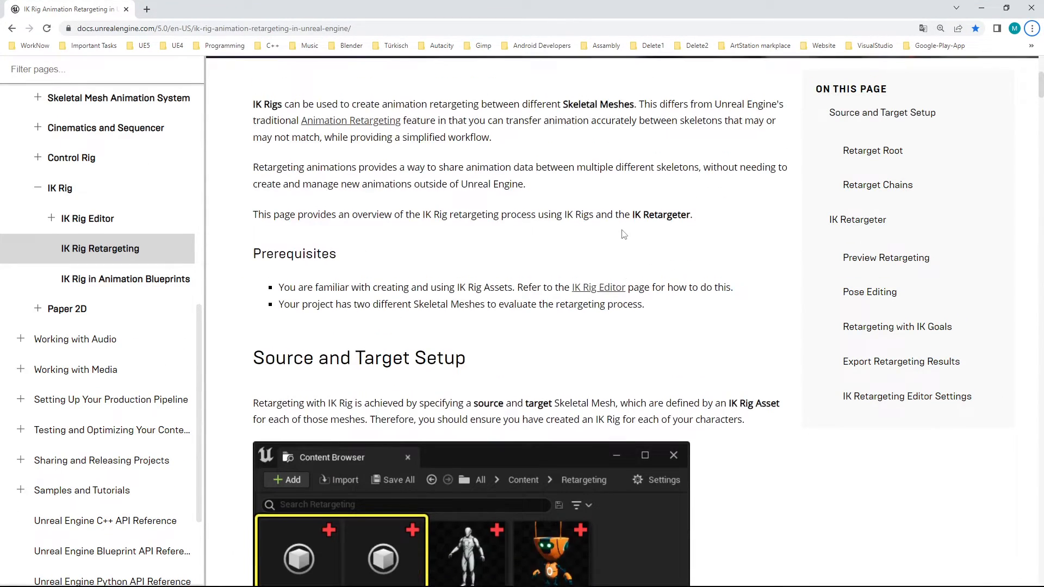
{"action": "scroll", "coordinate": [625, 287], "scroll_direction": "down", "scroll_amount": 15}
{"action": "scroll", "coordinate": [628, 292], "scroll_direction": "down", "scroll_amount": 5}
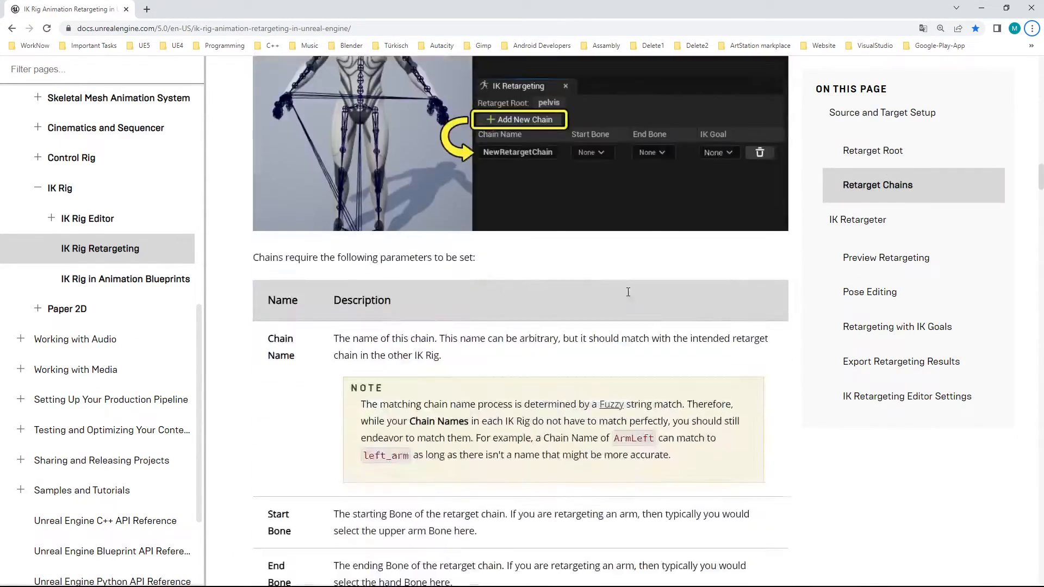
{"action": "scroll", "coordinate": [631, 293], "scroll_direction": "up", "scroll_amount": 12}
{"action": "scroll", "coordinate": [631, 294], "scroll_direction": "up", "scroll_amount": 6}
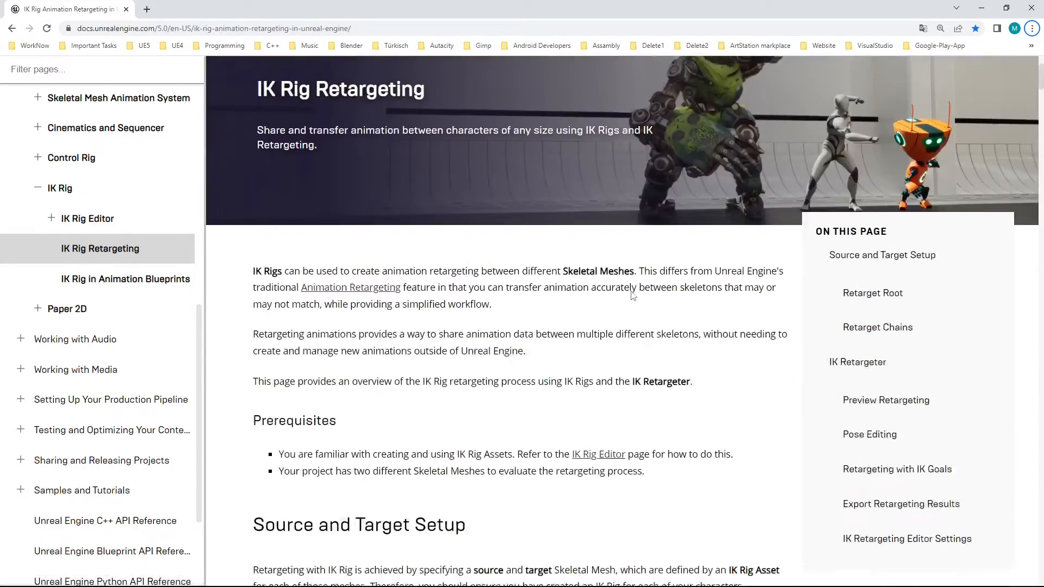
{"action": "scroll", "coordinate": [629, 291], "scroll_direction": "down", "scroll_amount": 8}
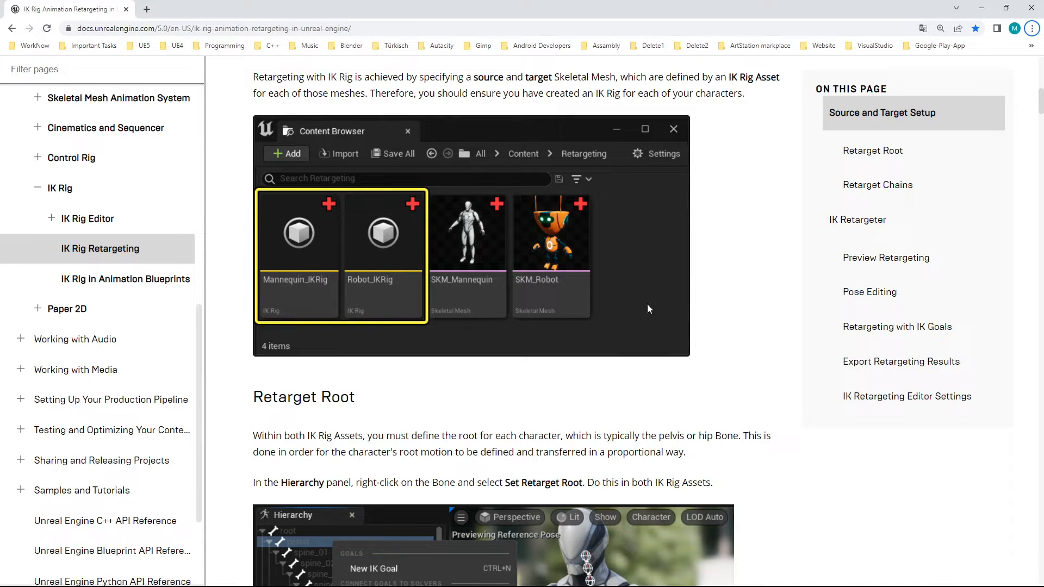
{"action": "scroll", "coordinate": [696, 288], "scroll_direction": "up", "scroll_amount": 4}
{"action": "scroll", "coordinate": [729, 311], "scroll_direction": "up", "scroll_amount": 5}
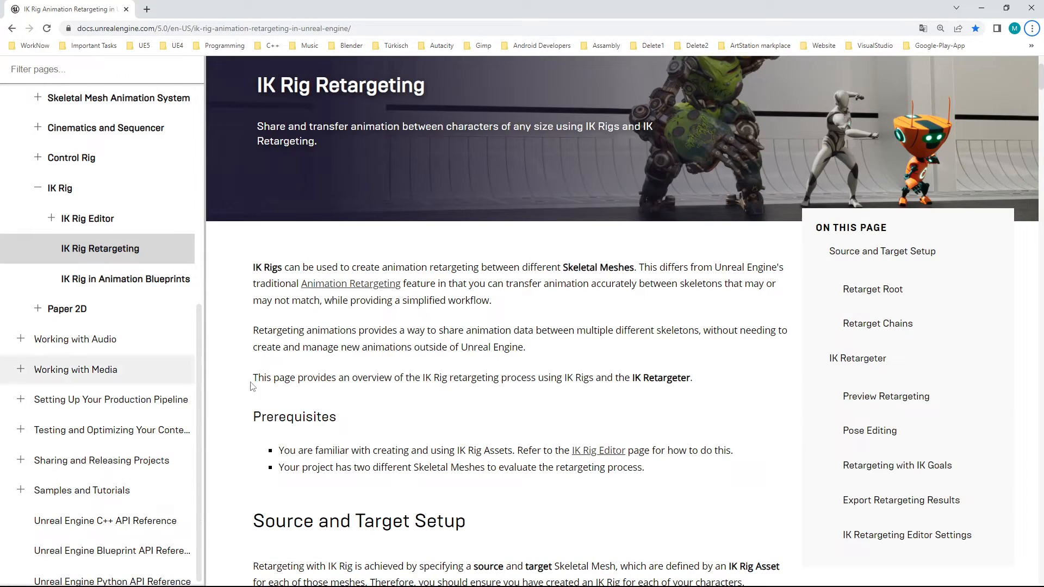
{"action": "scroll", "coordinate": [559, 314], "scroll_direction": "down", "scroll_amount": 3}
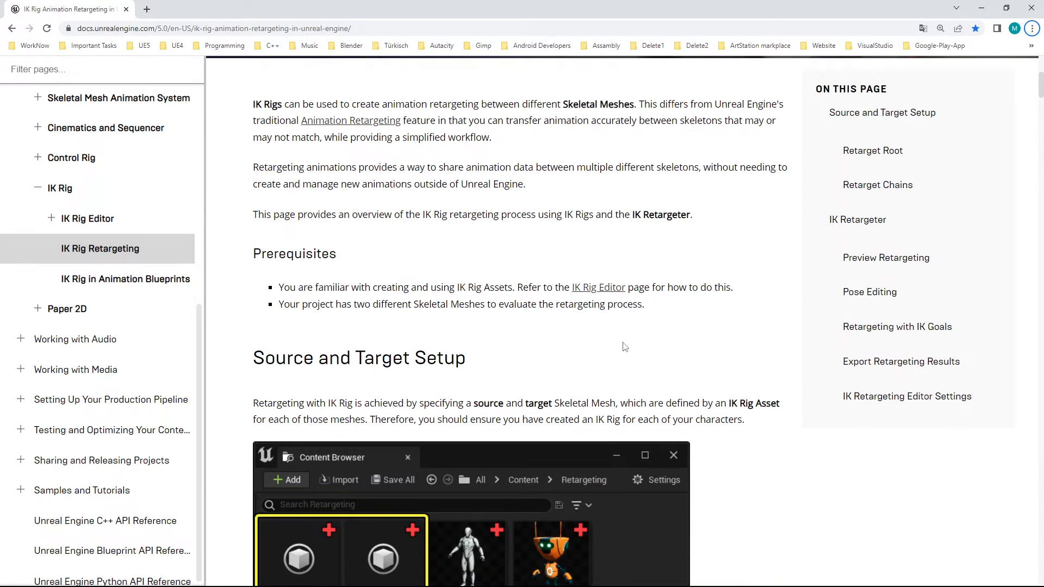
{"action": "scroll", "coordinate": [574, 283], "scroll_direction": "down", "scroll_amount": 4}
{"action": "scroll", "coordinate": [652, 291], "scroll_direction": "up", "scroll_amount": 6}
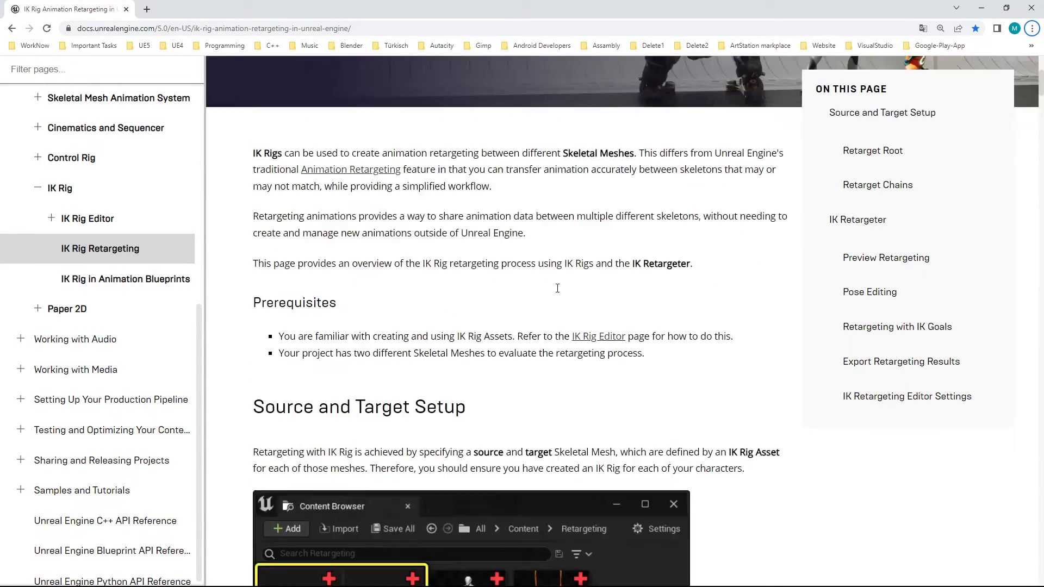
{"action": "scroll", "coordinate": [707, 293], "scroll_direction": "down", "scroll_amount": 5}
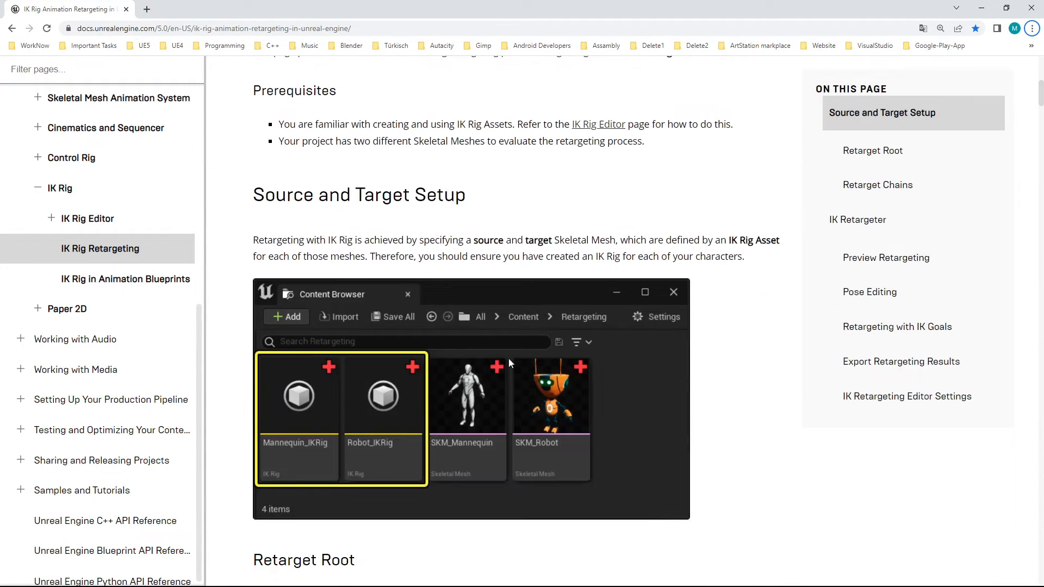
{"action": "scroll", "coordinate": [640, 263], "scroll_direction": "up", "scroll_amount": 2}
{"action": "scroll", "coordinate": [640, 263], "scroll_direction": "up", "scroll_amount": 2}
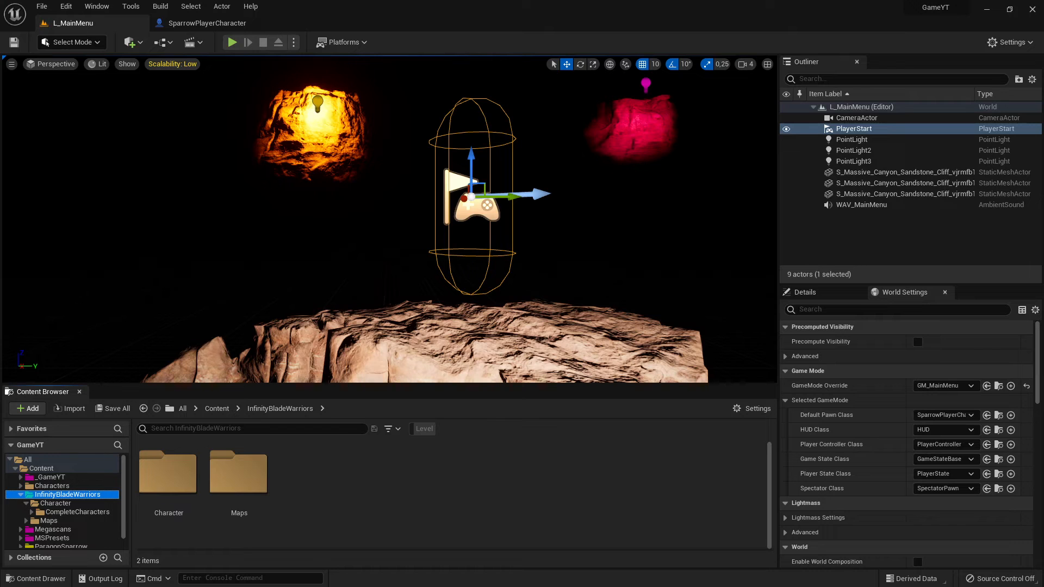
- Enlarge the Content Browser and open the _GameYT > Animations > IK-Rig folder
{"action": "left_click", "coordinate": [51, 477]}
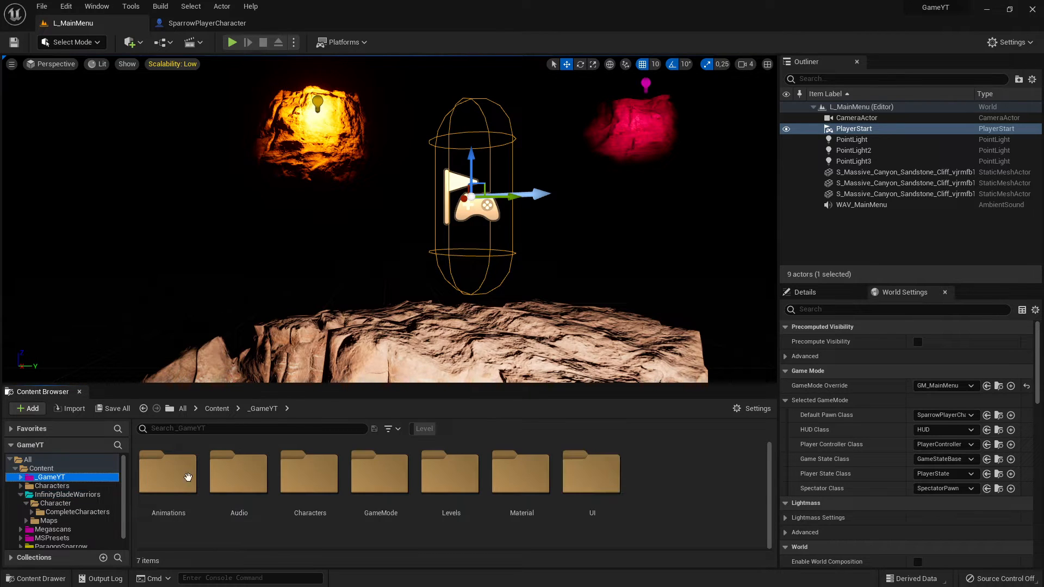
{"action": "left_click_drag", "start_coordinate": [380, 385], "coordinate": [385, 329]}
{"action": "left_click", "coordinate": [226, 481]}
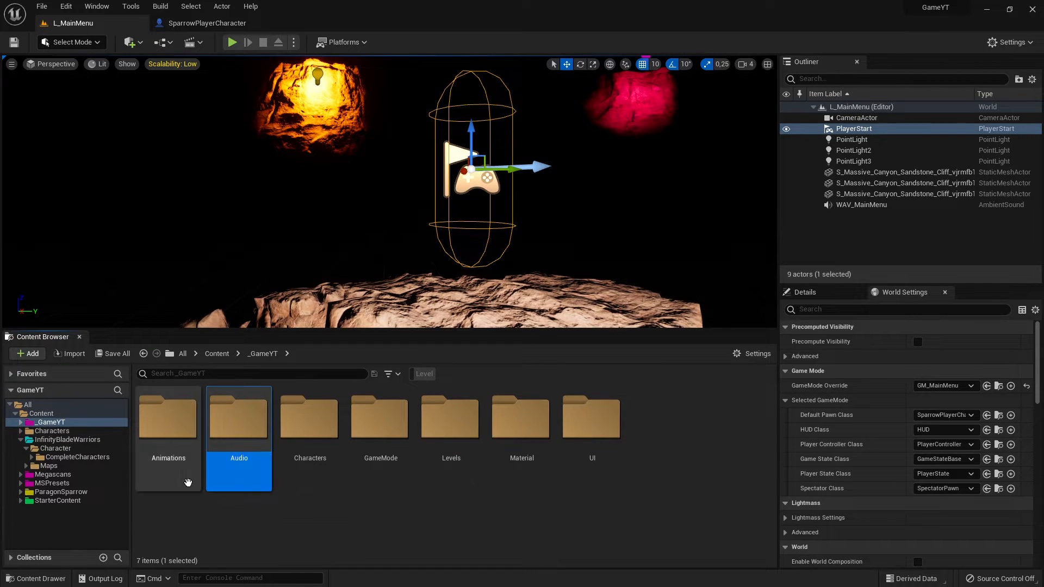
{"action": "double_click", "coordinate": [162, 435]}
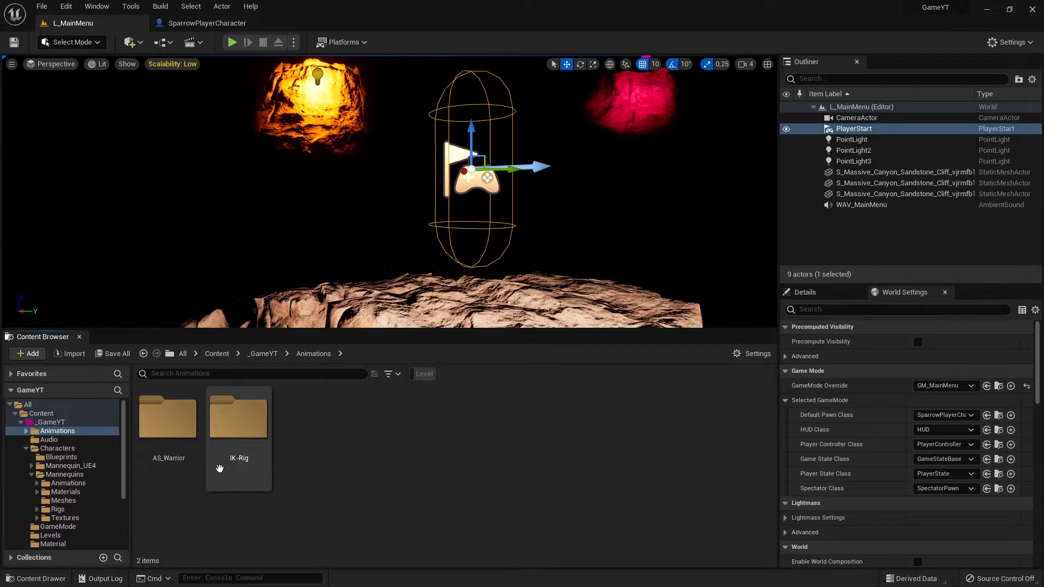
{"action": "double_click", "coordinate": [242, 446]}
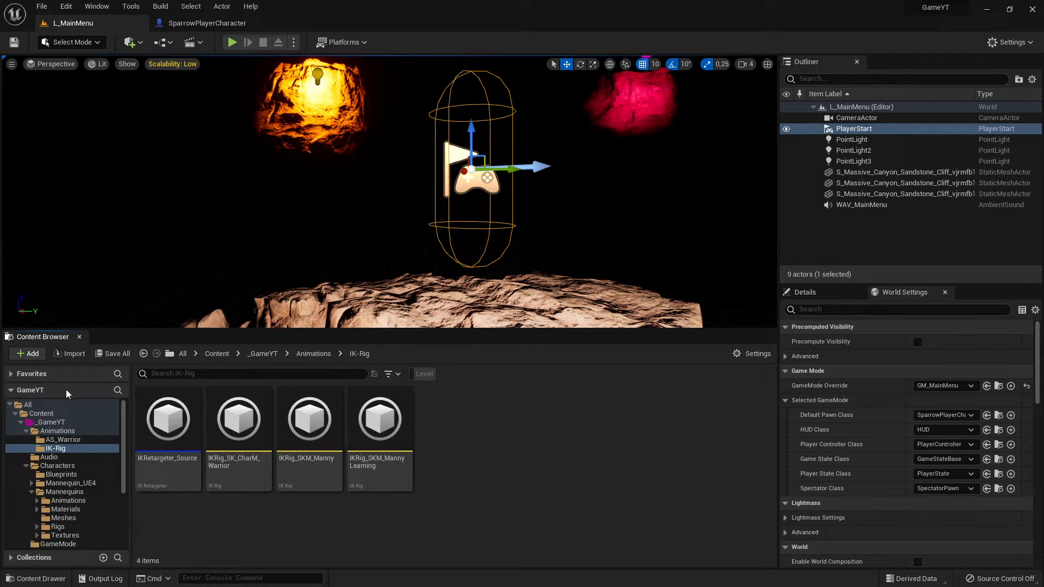
- Reopen the IK-Rig folder from Animations, and switch to the browser to reread the documentation's Source and Target Setup section
{"action": "left_click", "coordinate": [60, 431]}
{"action": "double_click", "coordinate": [229, 432]}
{"action": "key", "text": "alt+Tab"}
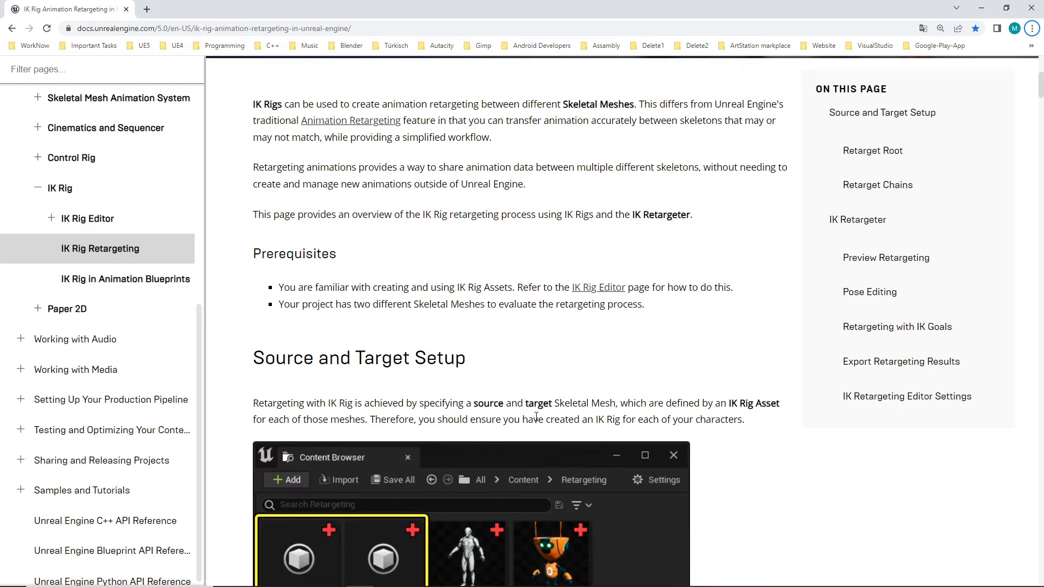
{"action": "scroll", "coordinate": [537, 363], "scroll_direction": "down", "scroll_amount": 3}
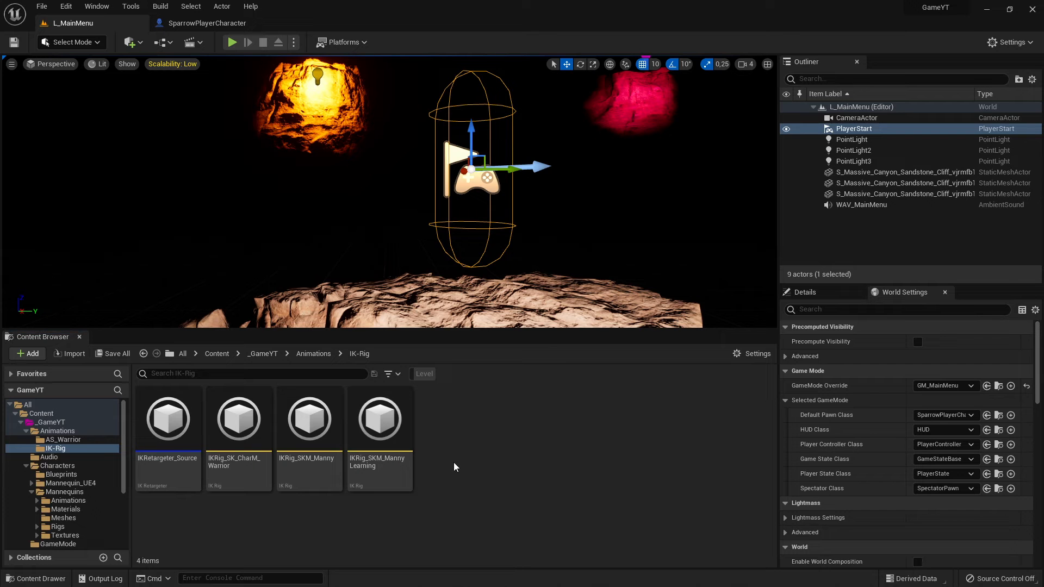
{"action": "right_click", "coordinate": [471, 451]}
{"action": "left_click", "coordinate": [485, 471]}
{"action": "right_click", "coordinate": [478, 429]}
{"action": "mouse_move", "coordinate": [507, 274]}
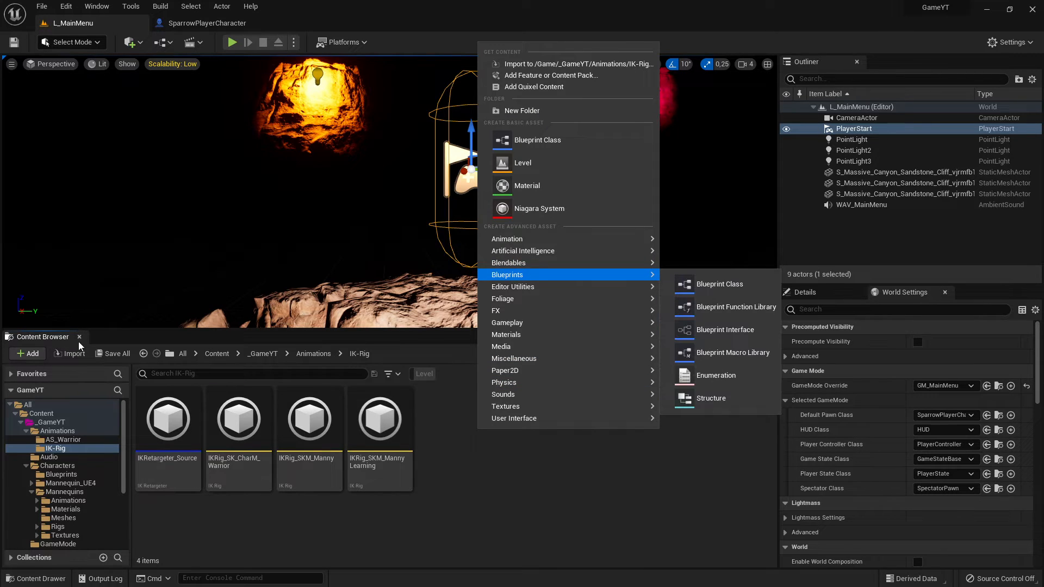
{"action": "left_click", "coordinate": [28, 353]}
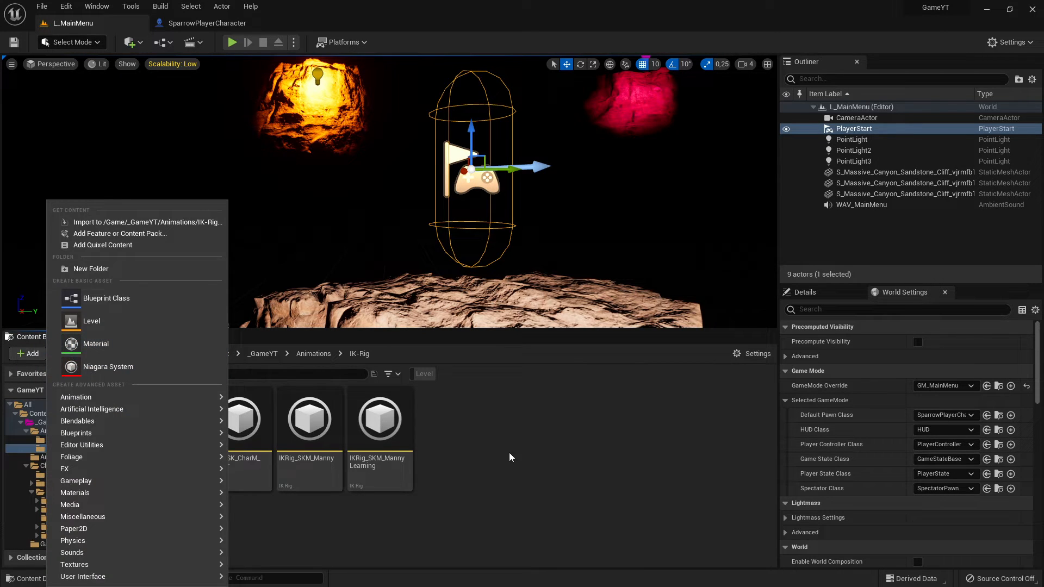
{"action": "left_click", "coordinate": [490, 454]}
- Create a new IK Rig in the IK-Rig folder using the SKM_Manny skeletal mesh
{"action": "right_click", "coordinate": [485, 446]}
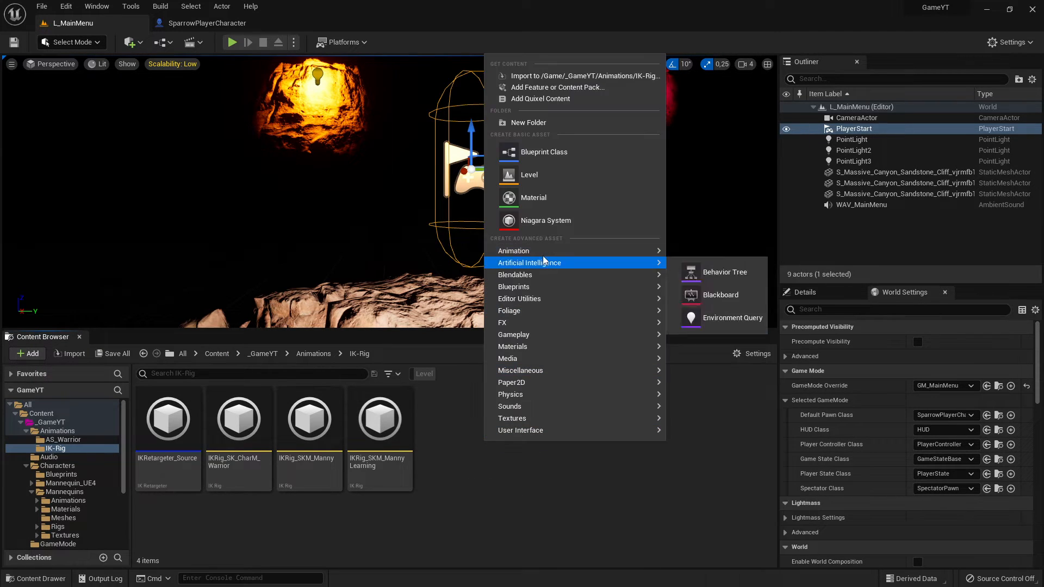
{"action": "mouse_move", "coordinate": [514, 251]}
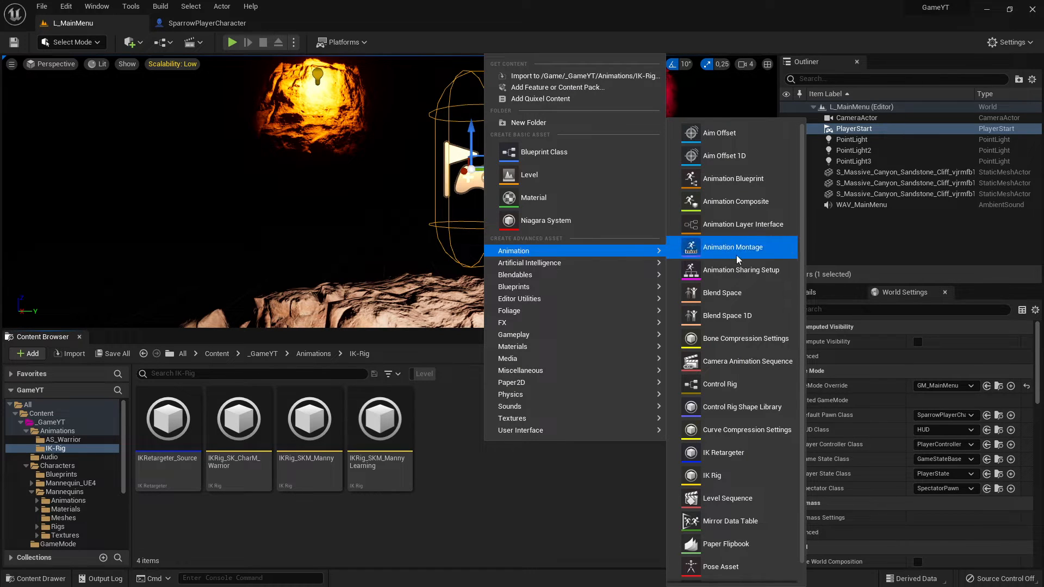
{"action": "left_click", "coordinate": [721, 477]}
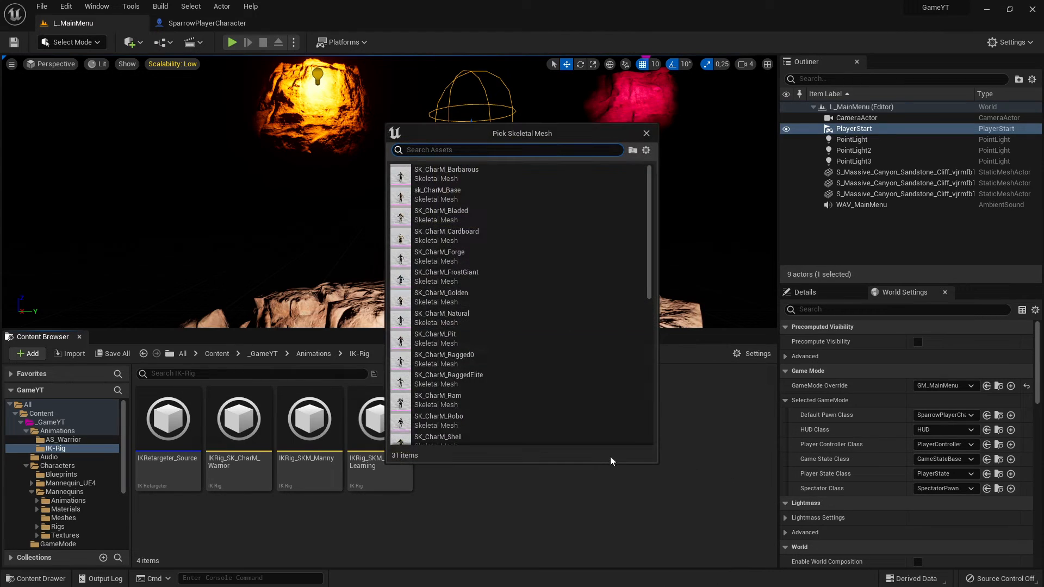
{"action": "left_click", "coordinate": [652, 197]}
{"action": "left_click_drag", "start_coordinate": [650, 232], "coordinate": [656, 358]}
{"action": "mouse_move", "coordinate": [425, 259]}
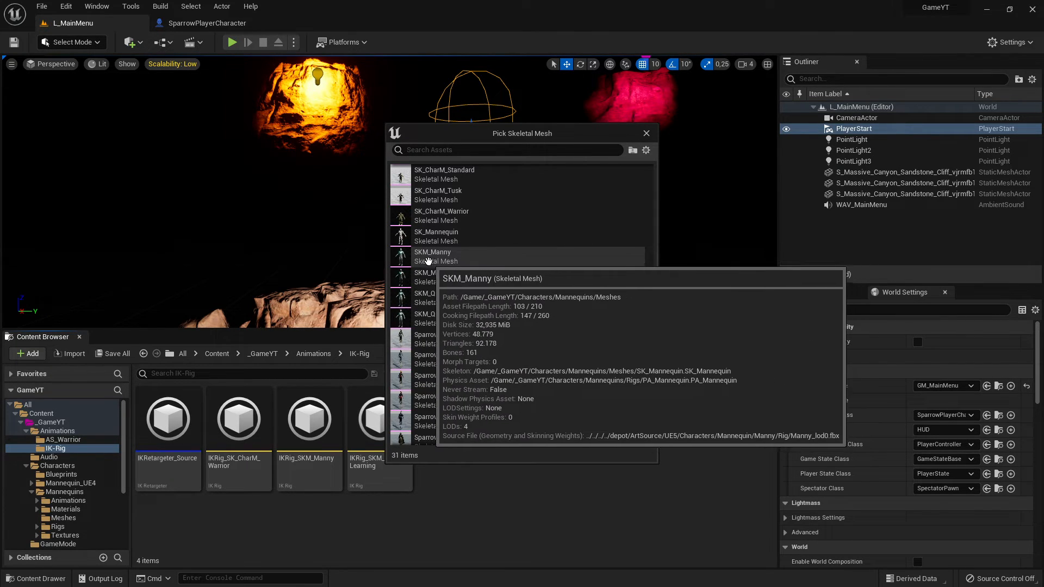
{"action": "left_click", "coordinate": [451, 260]}
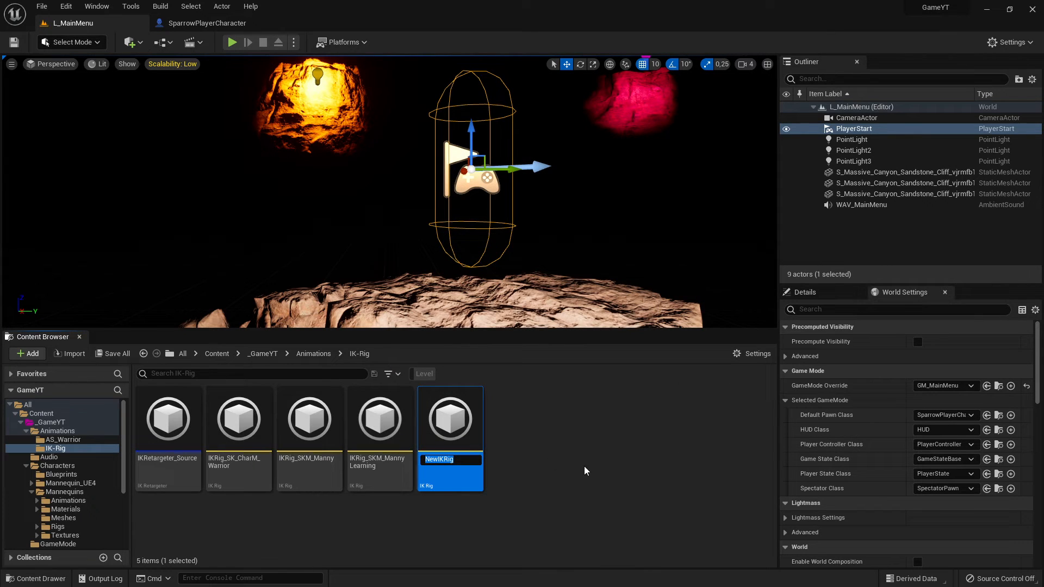
- Name the new Manny IK Rig IKRig_SKM_Manny2
{"action": "key", "text": "Left"}
{"action": "key", "text": "Right"}
{"action": "key", "text": "BackSpace"}
{"action": "key", "text": "BackSpace"}
{"action": "key", "text": "BackSpace"}
{"action": "type", "text": "_SKM:"}
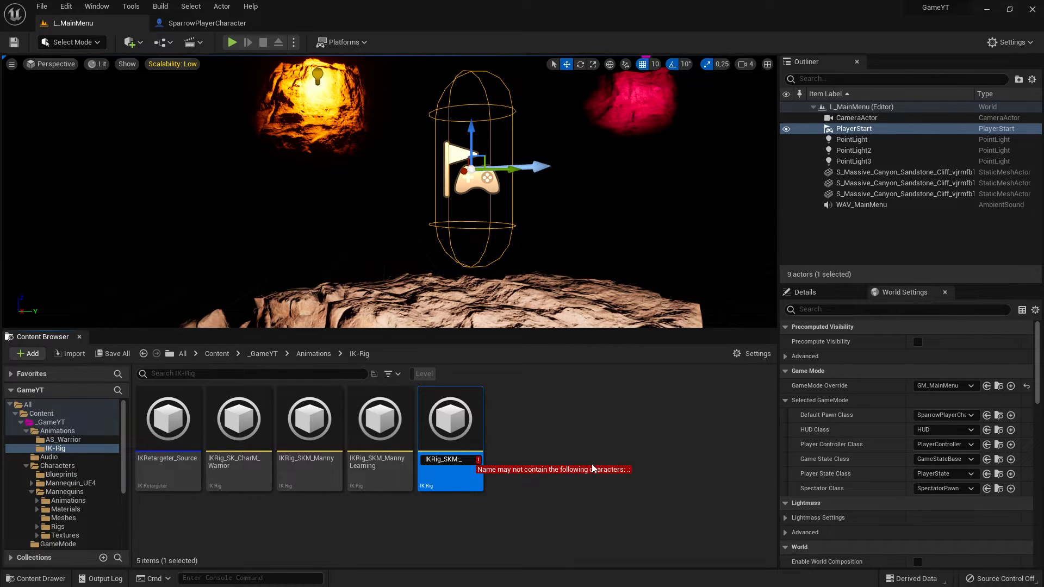
{"action": "key", "text": "BackSpace"}
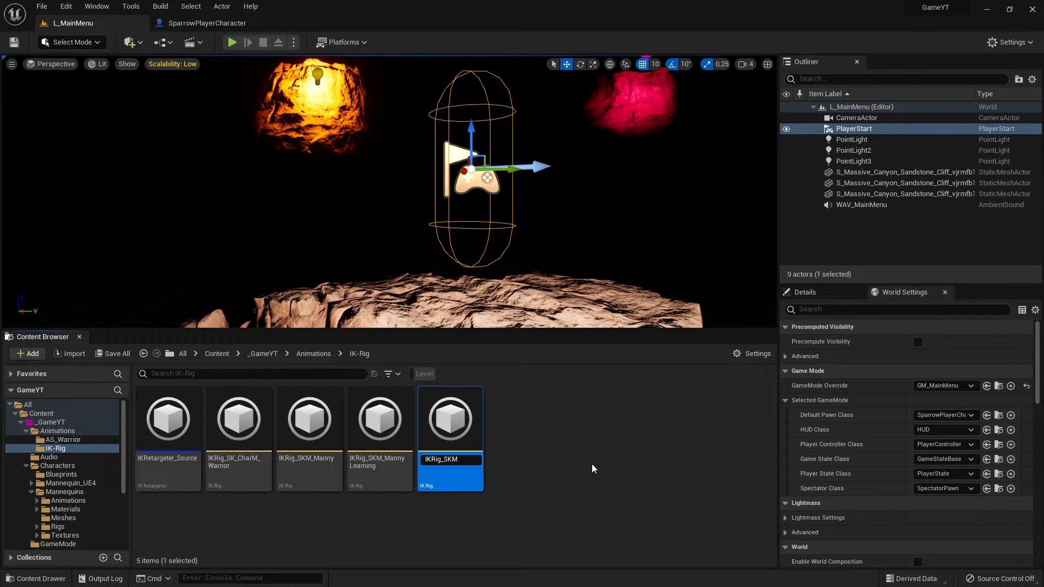
{"action": "type", "text": "_Manny"}
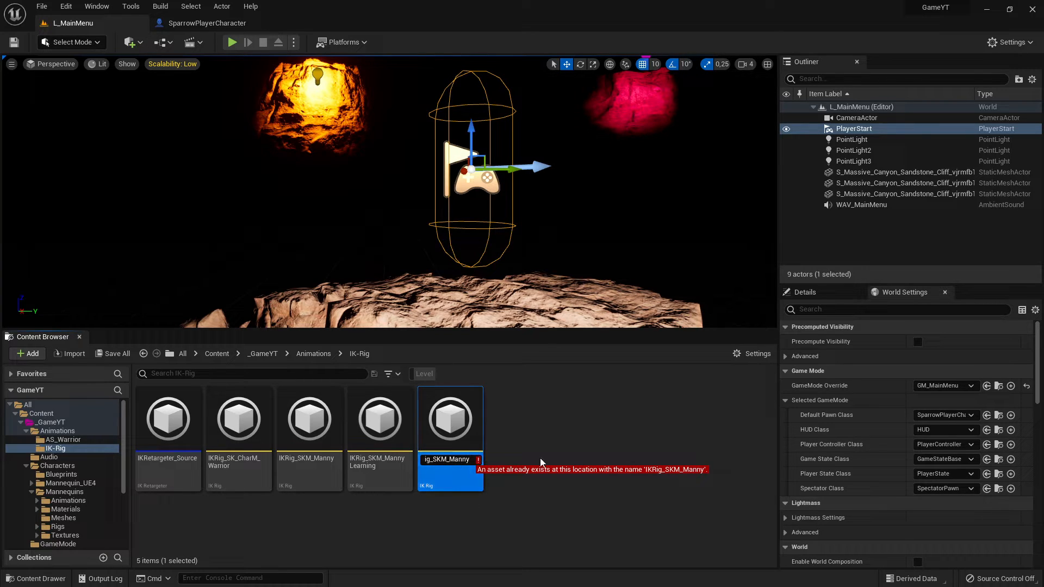
{"action": "type", "text": "2"}
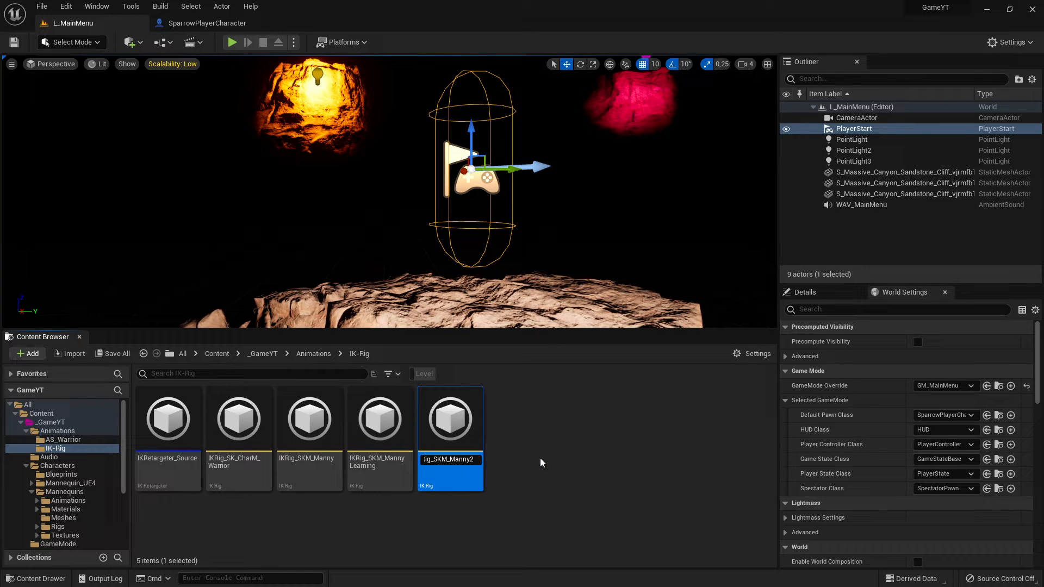
{"action": "key", "text": "BackSpace"}
{"action": "type", "text": "2"}
{"action": "key", "text": "Return"}
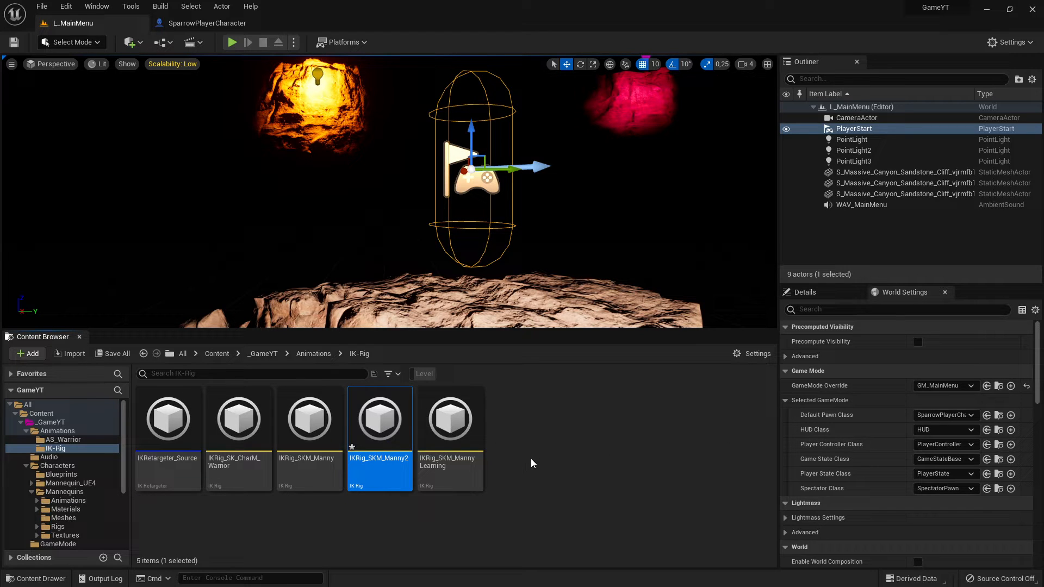
- Glance at the documentation's Source and Target Setup section, and create a second IK Rig using the SK_CharM_Warrior skeletal mesh
{"action": "key", "text": "alt+Tab"}
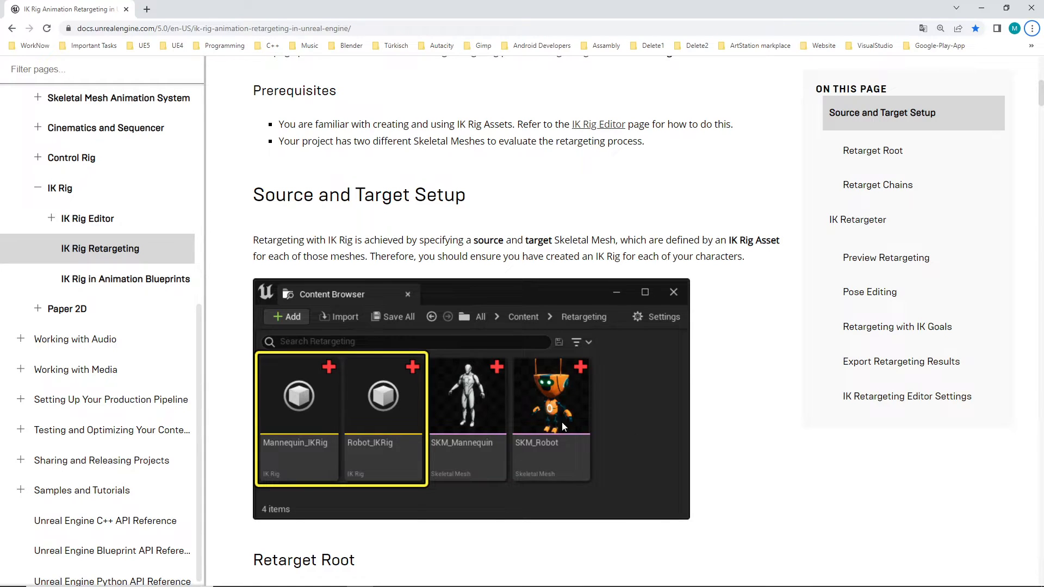
{"action": "key", "text": "alt+Tab"}
{"action": "right_click", "coordinate": [536, 452]}
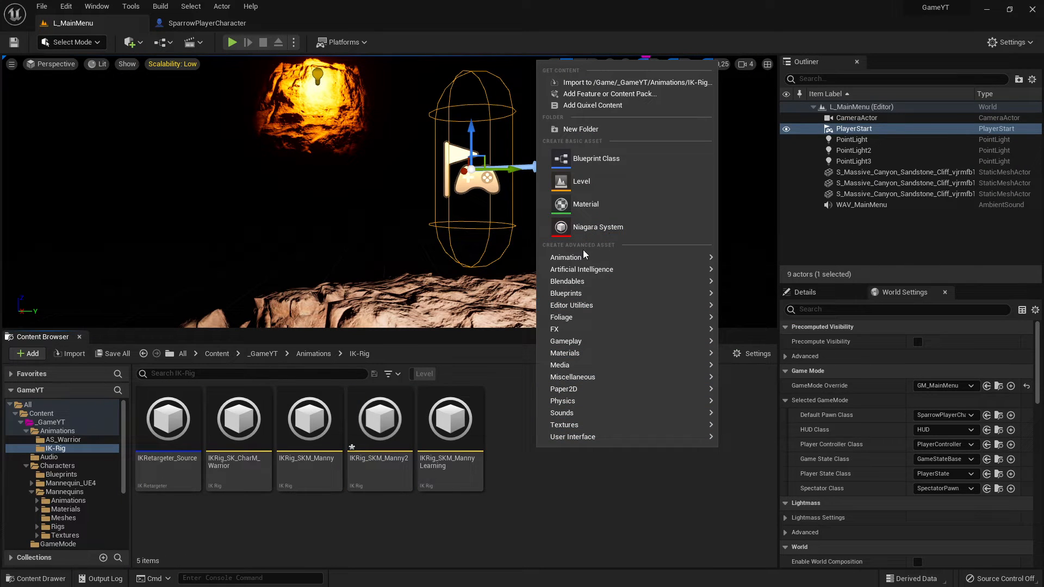
{"action": "mouse_move", "coordinate": [624, 259]}
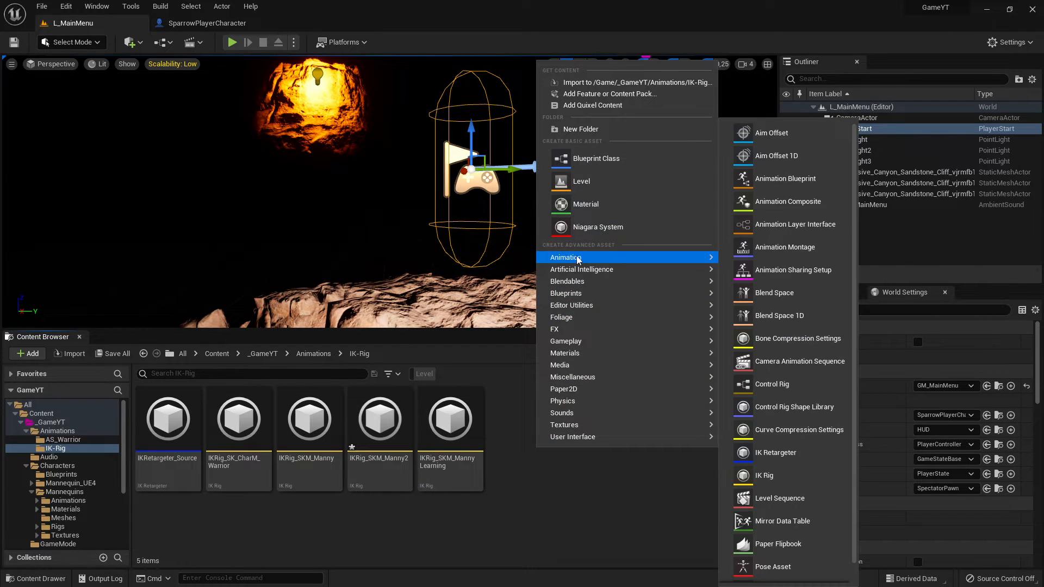
{"action": "left_click", "coordinate": [771, 471]}
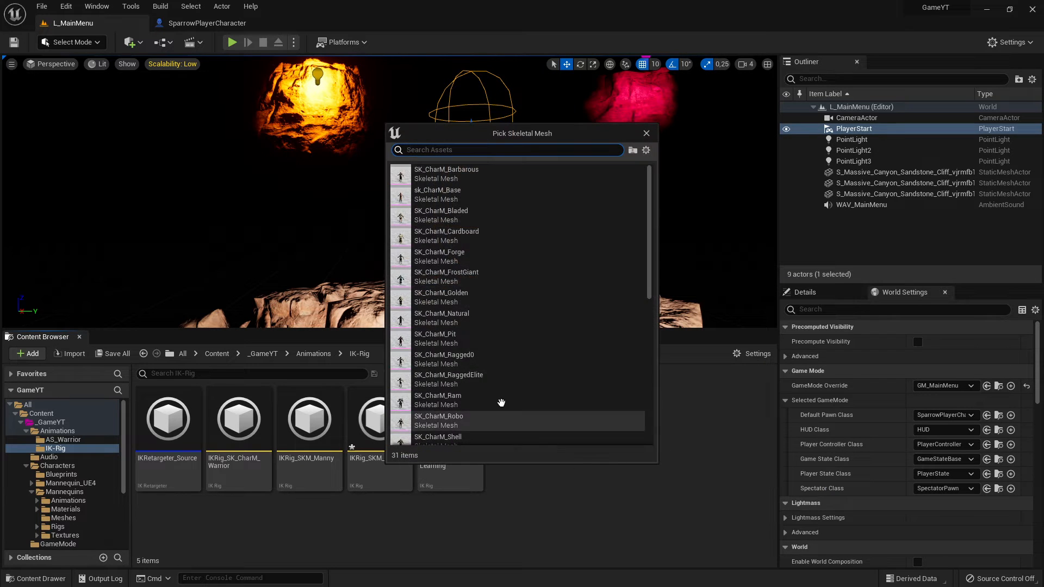
{"action": "scroll", "coordinate": [533, 304], "scroll_direction": "down", "scroll_amount": 3}
{"action": "scroll", "coordinate": [544, 316], "scroll_direction": "down", "scroll_amount": 3}
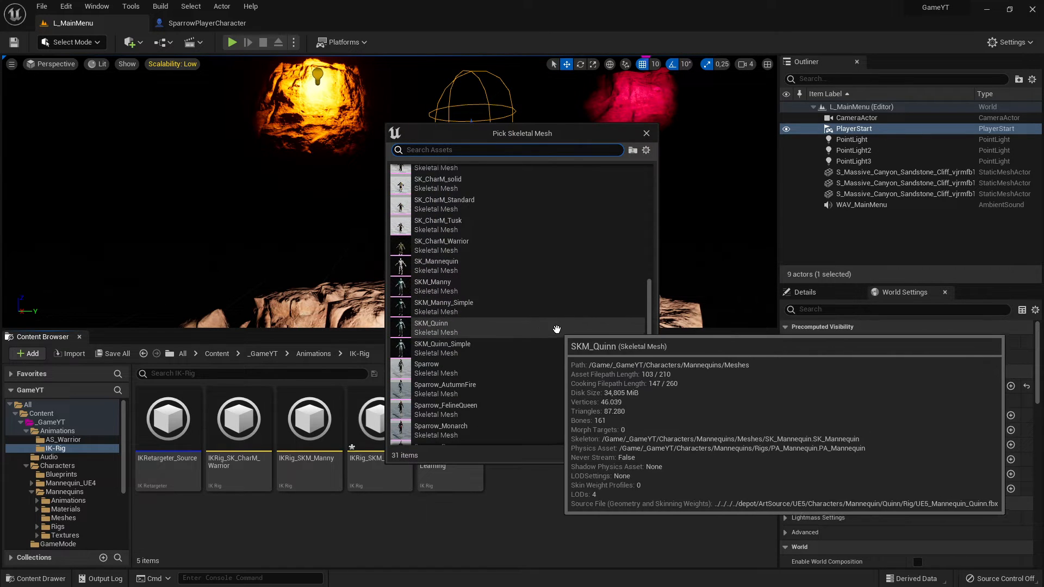
{"action": "scroll", "coordinate": [565, 340], "scroll_direction": "up", "scroll_amount": 1}
{"action": "mouse_move", "coordinate": [451, 285]}
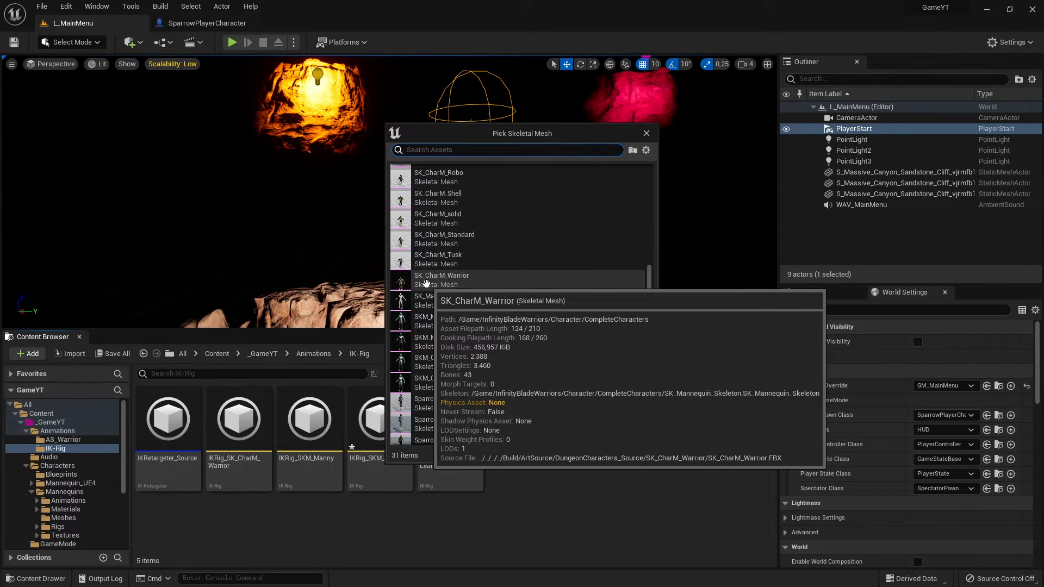
{"action": "scroll", "coordinate": [449, 282], "scroll_direction": "up", "scroll_amount": 3}
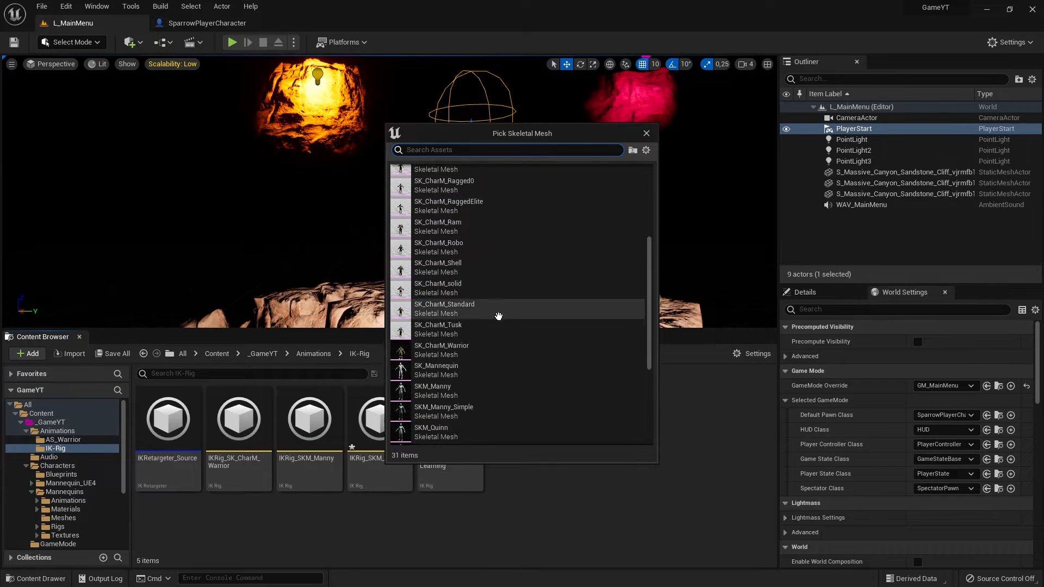
{"action": "scroll", "coordinate": [482, 333], "scroll_direction": "down", "scroll_amount": 2}
{"action": "left_click", "coordinate": [445, 317]}
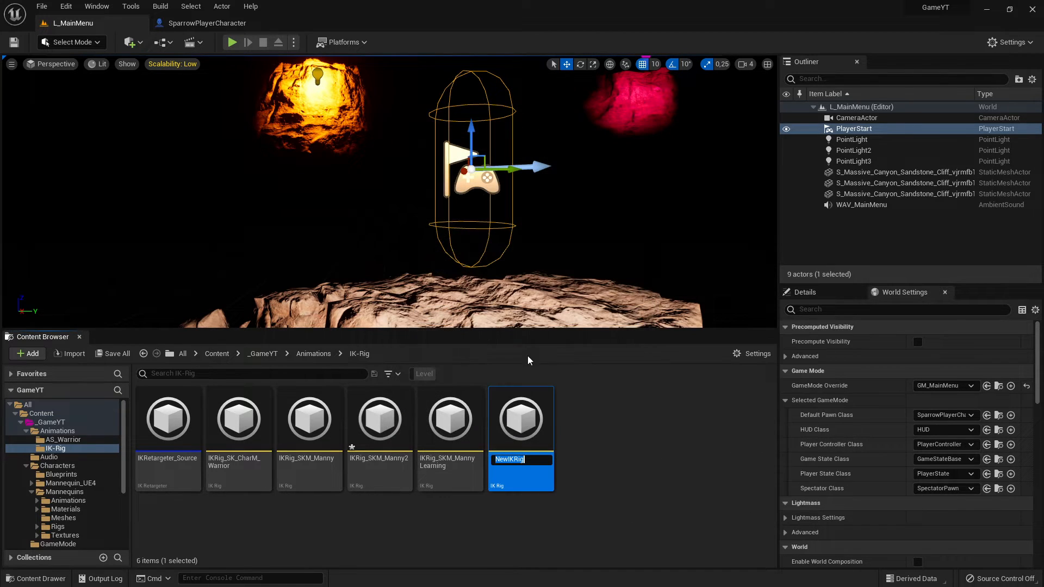
- Name the warrior's IK Rig IKRig_SK_CharM_Warrior2 and save all modified assets
{"action": "key", "text": "Home"}
{"action": "key", "text": "BackSpace"}
{"action": "key", "text": "BackSpace"}
{"action": "key", "text": "BackSpace"}
{"action": "type", "text": "K_CharM_Warrior2"}
{"action": "key", "text": "Return"}
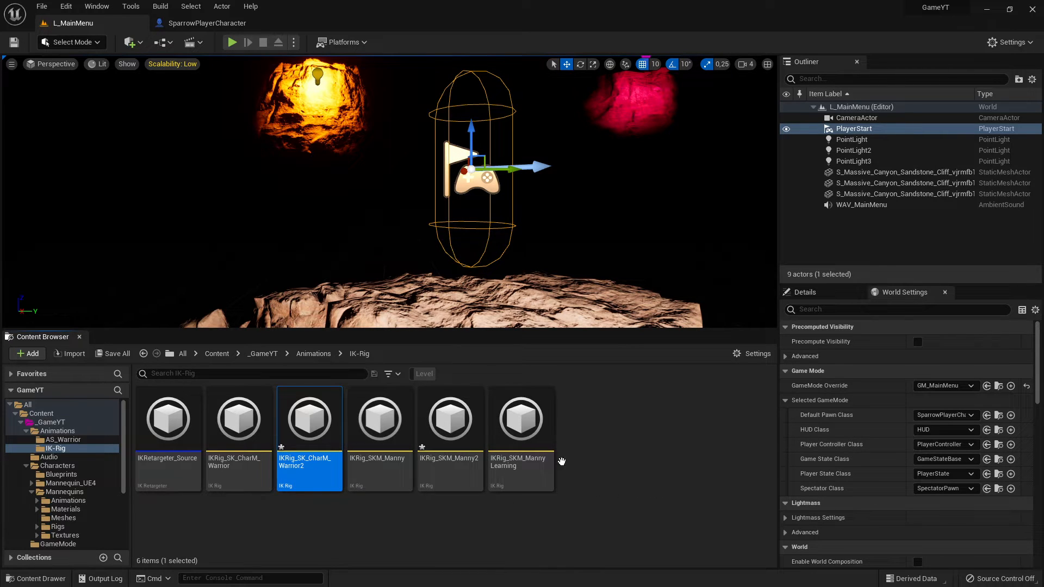
{"action": "left_click", "coordinate": [113, 354]}
{"action": "left_click", "coordinate": [630, 424]}
- Switch to the browser and read the Retarget Root section of the IK Rig Retargeting documentation
{"action": "key", "text": "alt+Tab"}
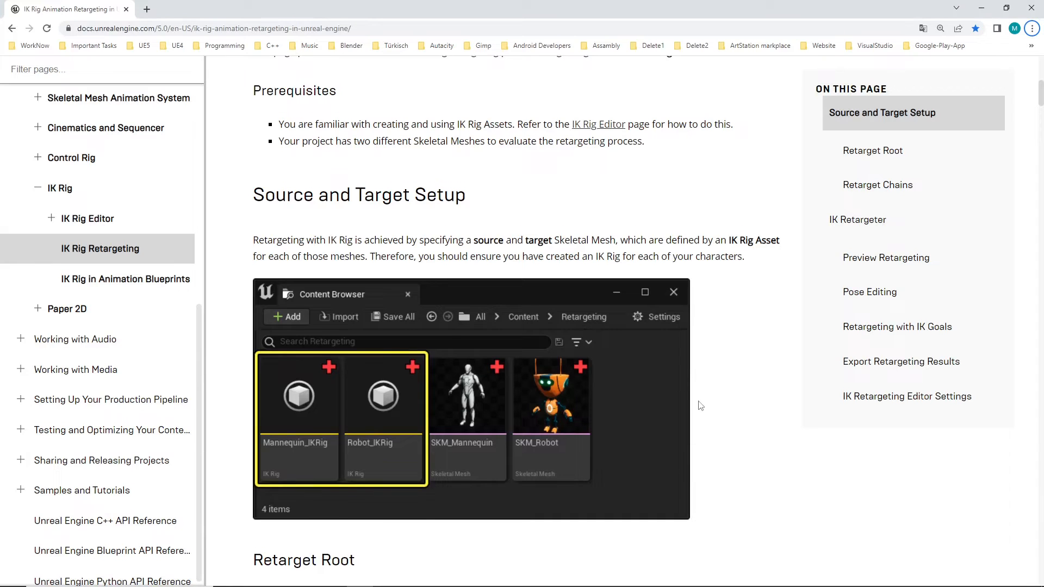
{"action": "scroll", "coordinate": [714, 370], "scroll_direction": "down", "scroll_amount": 5}
{"action": "scroll", "coordinate": [714, 369], "scroll_direction": "down", "scroll_amount": 4}
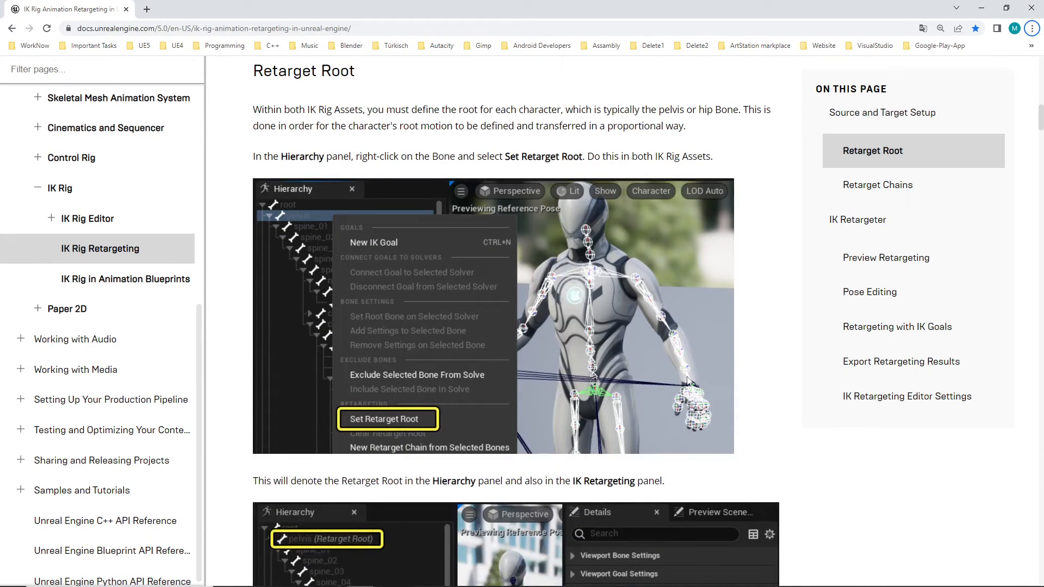
{"action": "scroll", "coordinate": [690, 383], "scroll_direction": "up", "scroll_amount": 6}
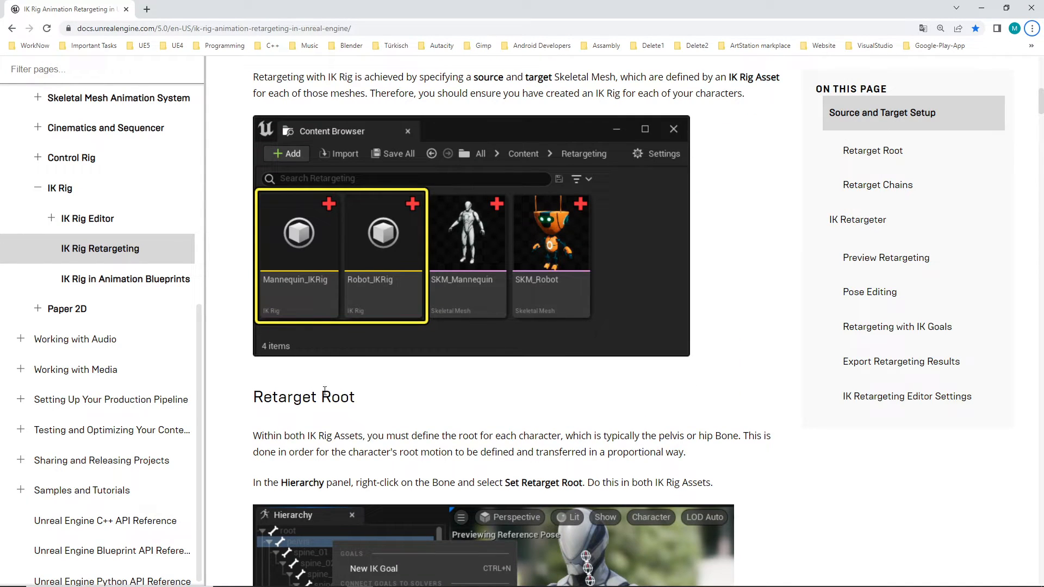
{"action": "scroll", "coordinate": [588, 349], "scroll_direction": "down", "scroll_amount": 4}
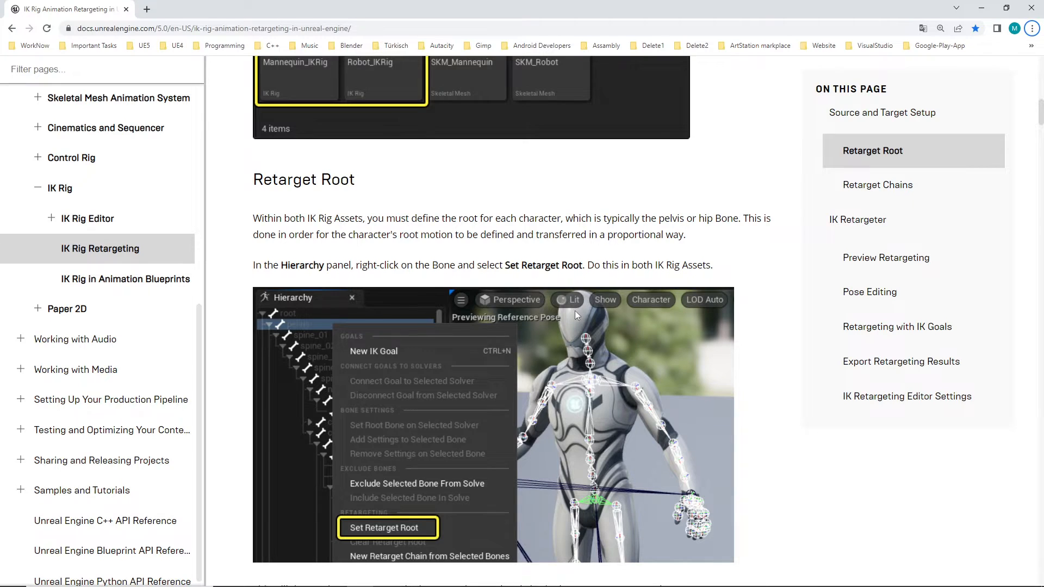
{"action": "scroll", "coordinate": [588, 321], "scroll_direction": "down", "scroll_amount": 2}
{"action": "scroll", "coordinate": [638, 331], "scroll_direction": "down", "scroll_amount": 4}
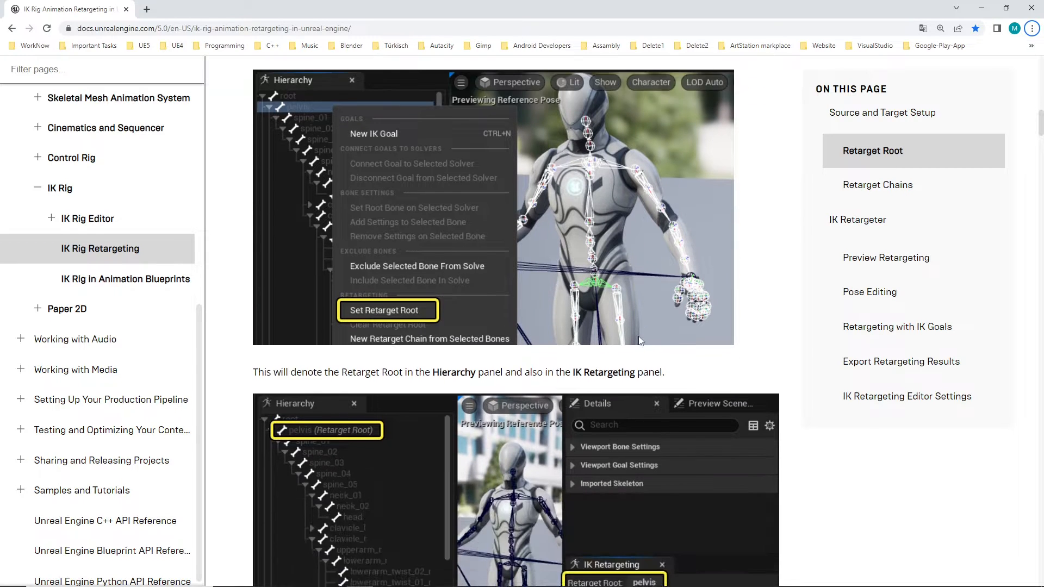
- Return to Unreal Editor, dock the IKRig_SK_CharM_Warrior2 editor in the main window, and close the SparrowPlayerCharacter editor
{"action": "key", "text": "alt+Tab"}
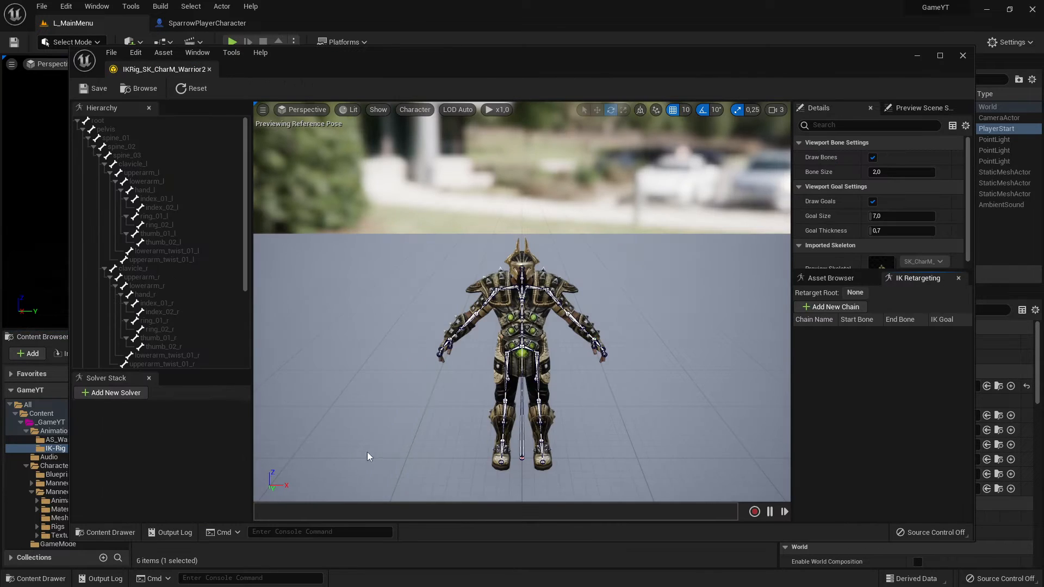
{"action": "left_click_drag", "start_coordinate": [164, 70], "coordinate": [326, 37]}
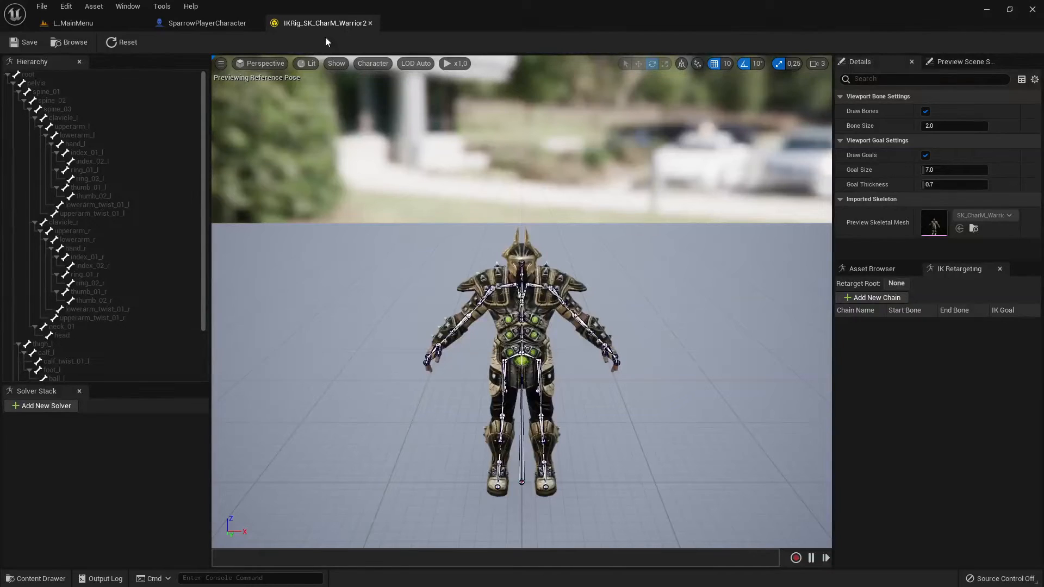
{"action": "left_click", "coordinate": [212, 25]}
{"action": "left_click", "coordinate": [253, 23]}
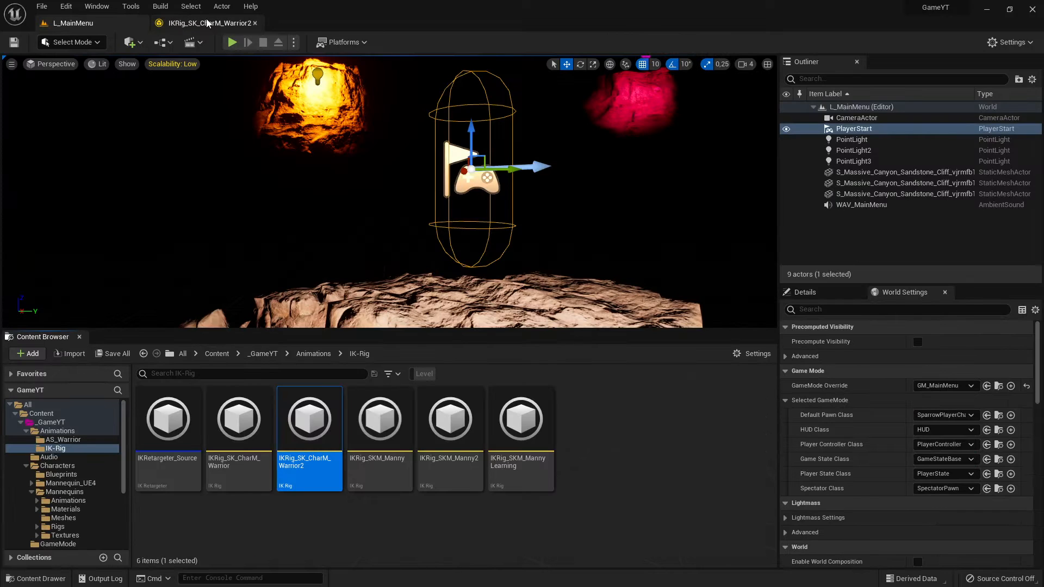
{"action": "left_click", "coordinate": [218, 28]}
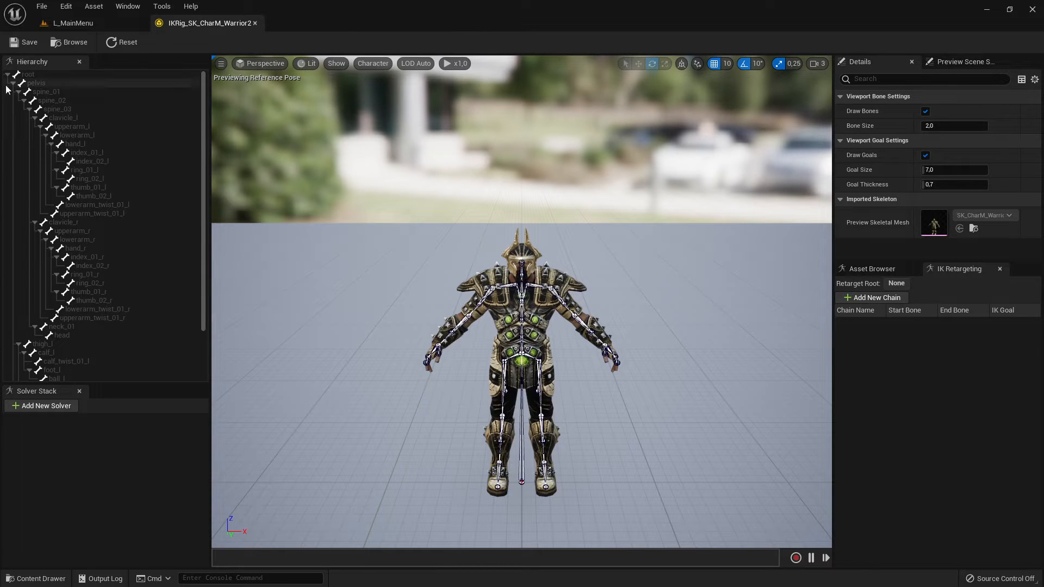
- Select the pelvis bone in the warrior rig's hierarchy and examine it on the character
{"action": "left_click", "coordinate": [89, 83]}
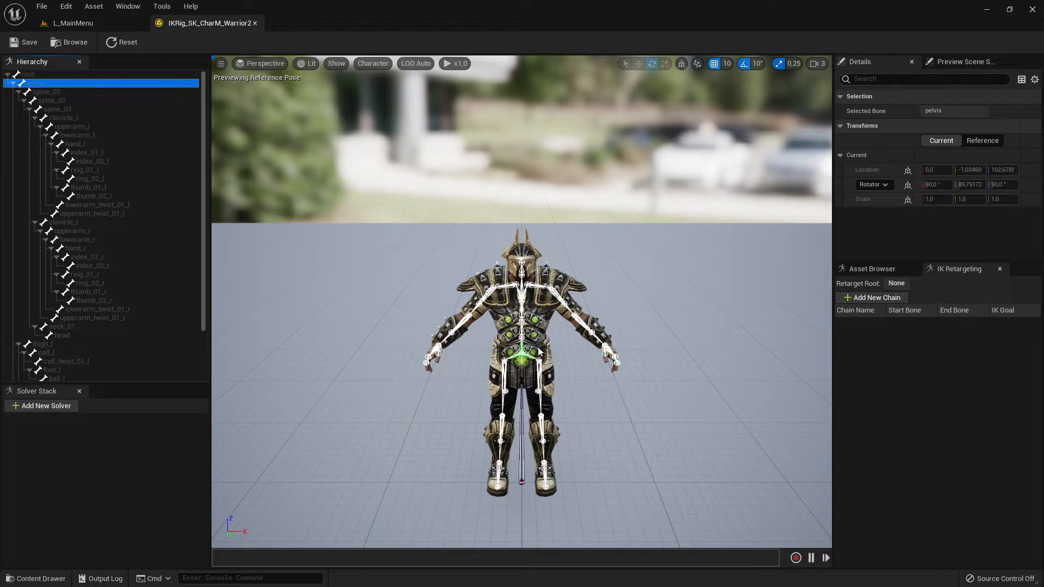
{"action": "scroll", "coordinate": [527, 361], "scroll_direction": "up", "scroll_amount": 5}
{"action": "scroll", "coordinate": [533, 365], "scroll_direction": "down", "scroll_amount": 4}
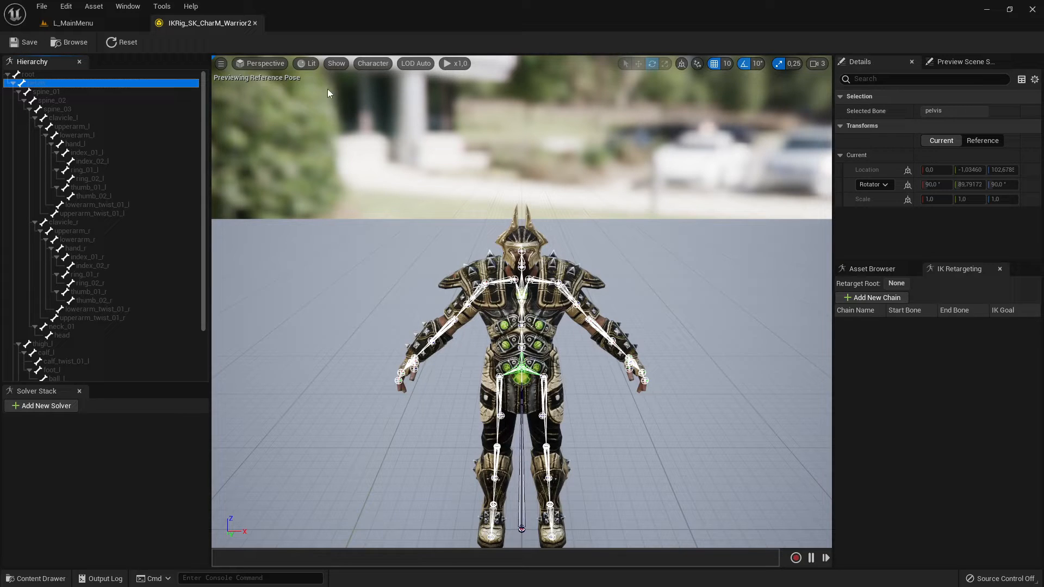
- Try the Selected Only bone drawing option in the viewport, and restore it to All Hierarchy
{"action": "left_click", "coordinate": [336, 63]}
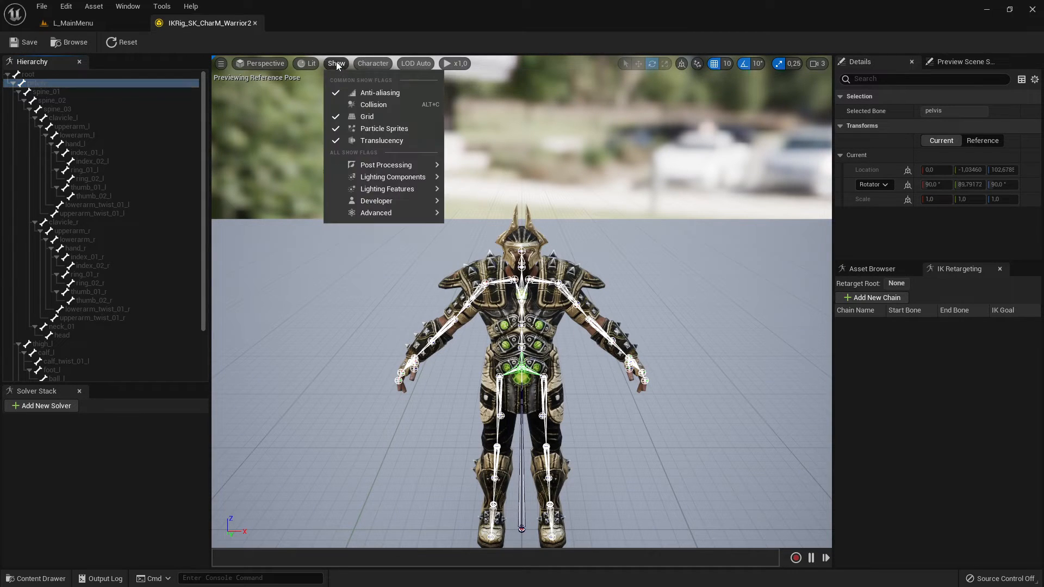
{"action": "left_click", "coordinate": [373, 64]}
{"action": "left_click", "coordinate": [379, 64]}
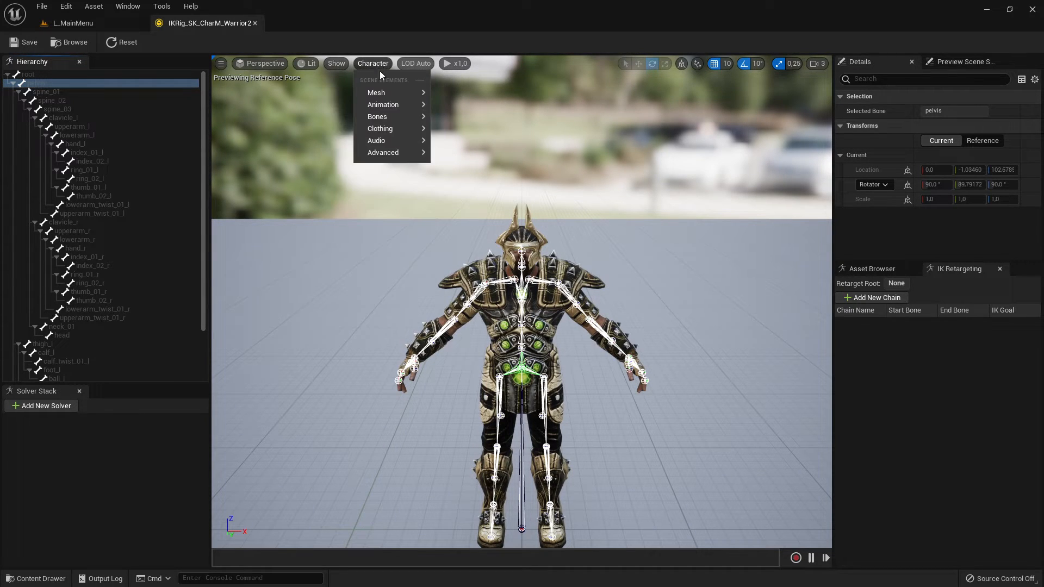
{"action": "mouse_move", "coordinate": [387, 118]}
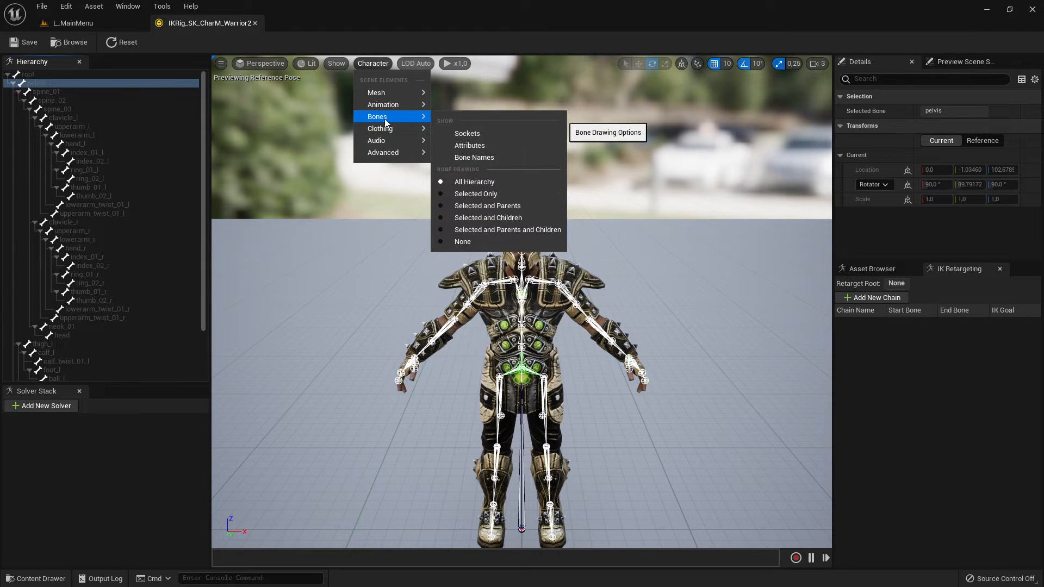
{"action": "left_click", "coordinate": [488, 195]}
{"action": "left_click", "coordinate": [373, 65]}
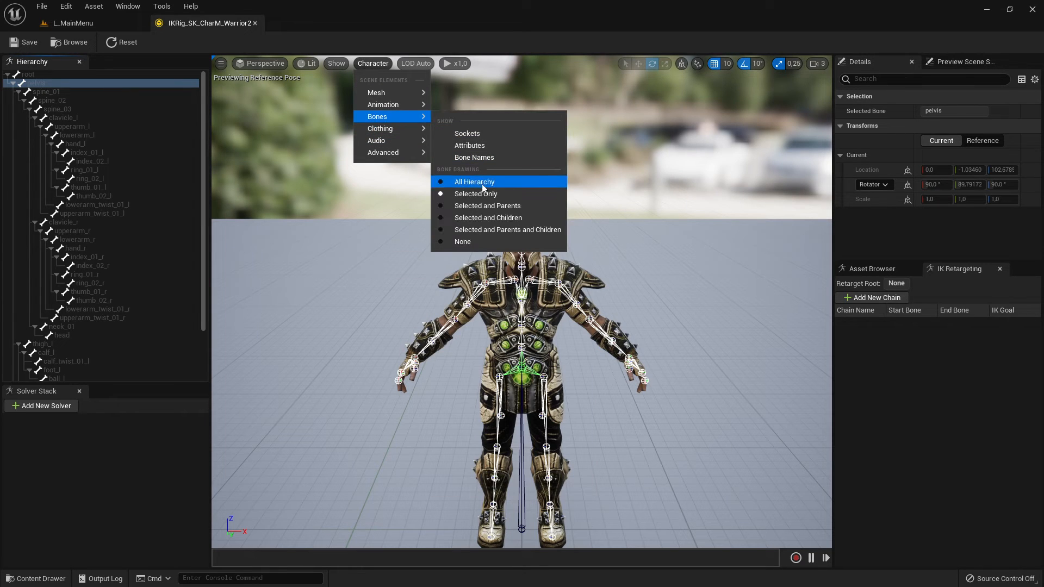
{"action": "left_click", "coordinate": [477, 183]}
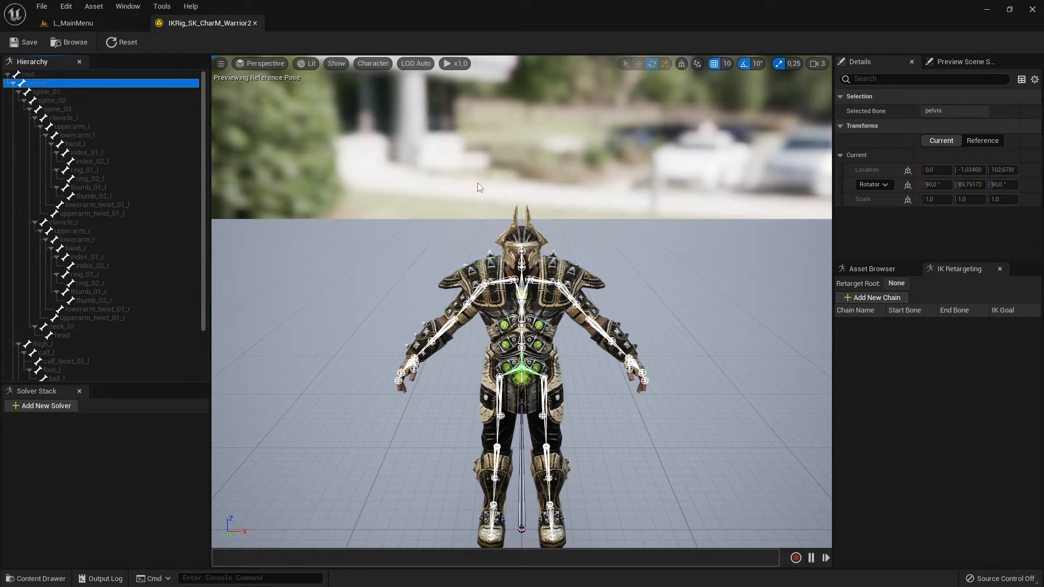
{"action": "left_click", "coordinate": [360, 65]}
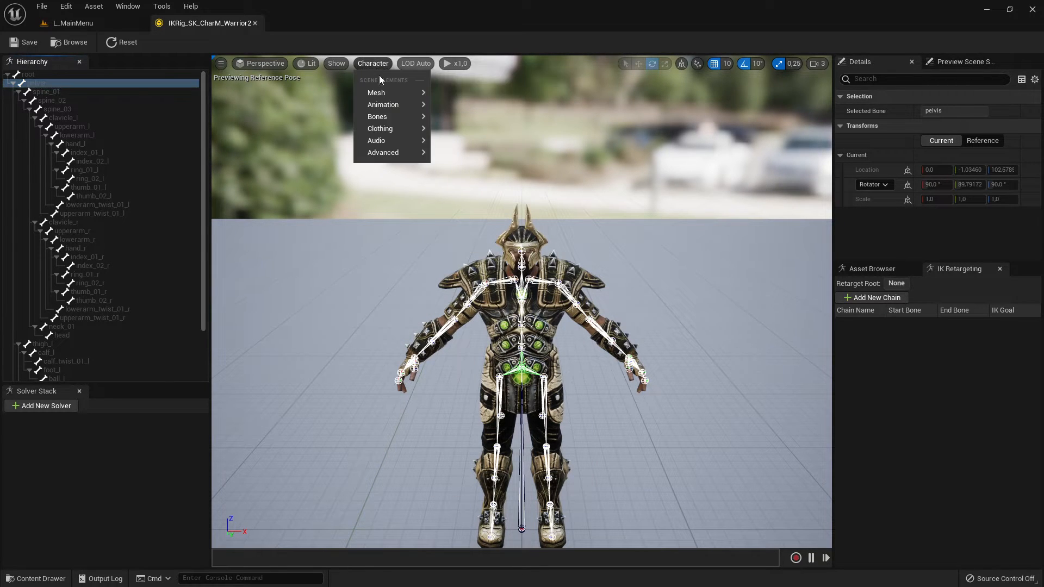
{"action": "mouse_move", "coordinate": [401, 116]}
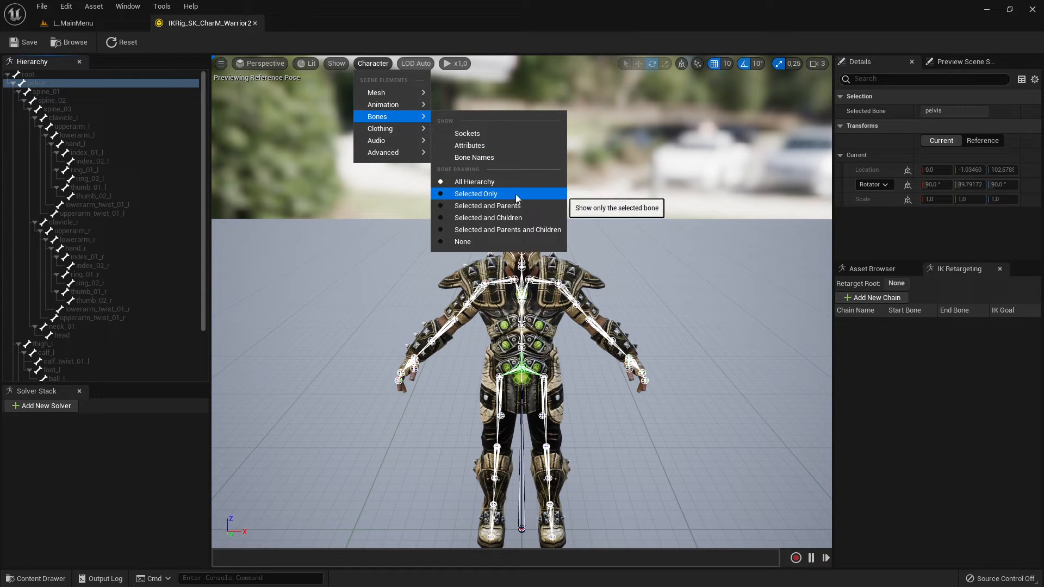
{"action": "left_click", "coordinate": [491, 195]}
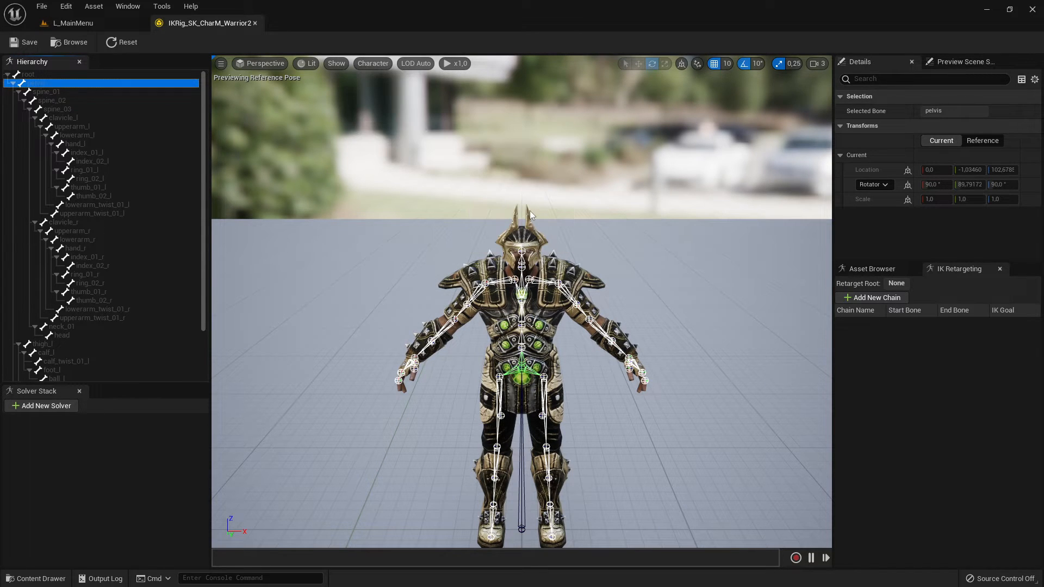
- Examine the pelvis and spine_01 bones up close on the warrior, leaving the pelvis bone selected in the hierarchy
{"action": "scroll", "coordinate": [520, 346], "scroll_direction": "up", "scroll_amount": 5}
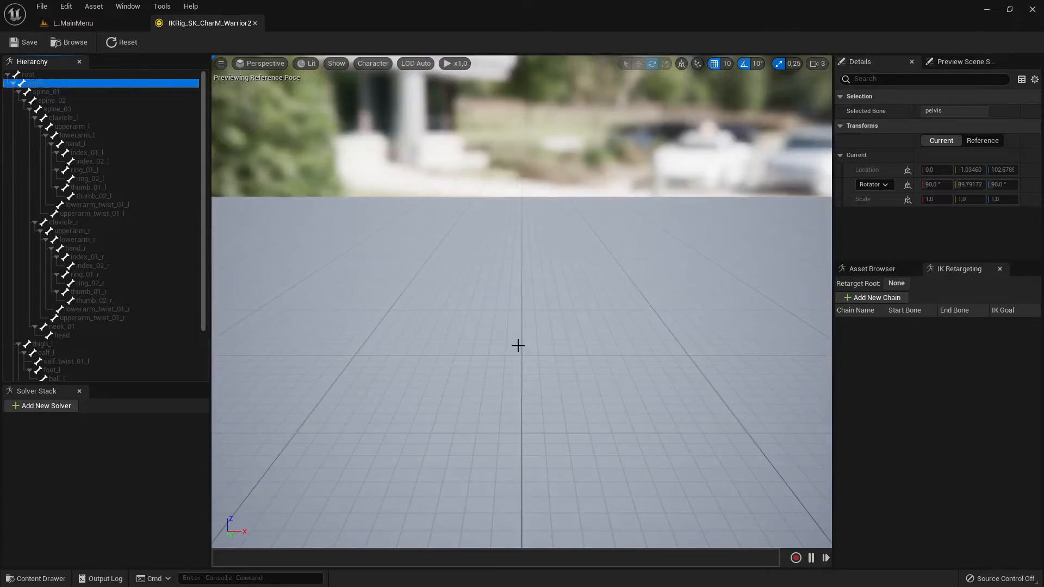
{"action": "scroll", "coordinate": [528, 328], "scroll_direction": "down", "scroll_amount": 5}
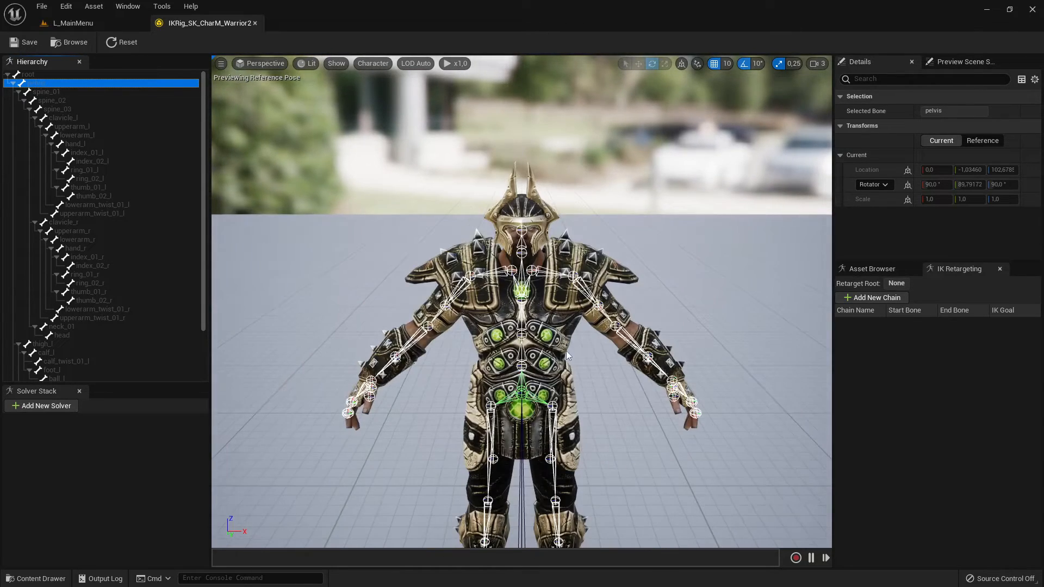
{"action": "left_click", "coordinate": [520, 389]}
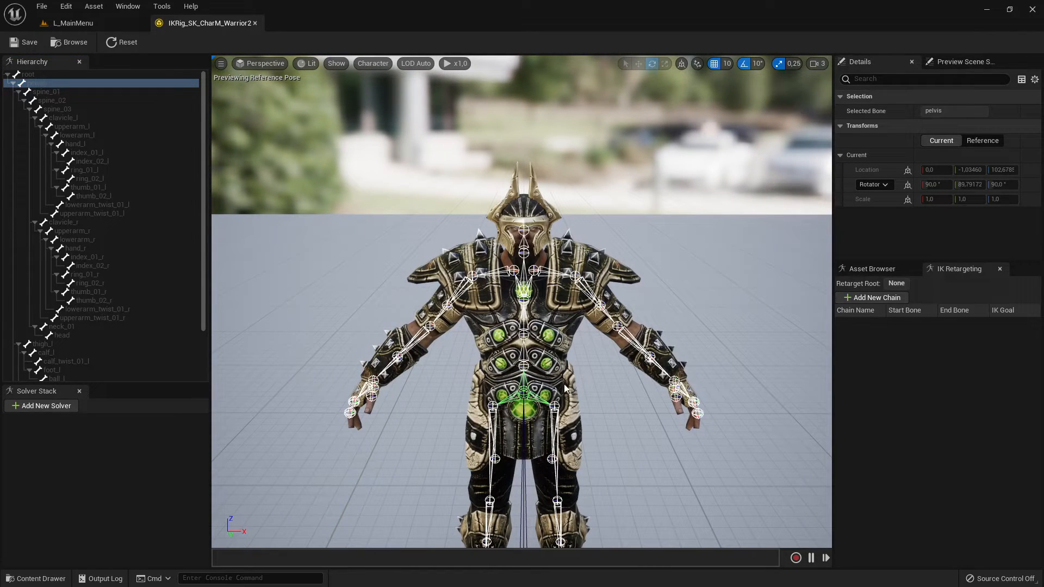
{"action": "left_click", "coordinate": [47, 92]}
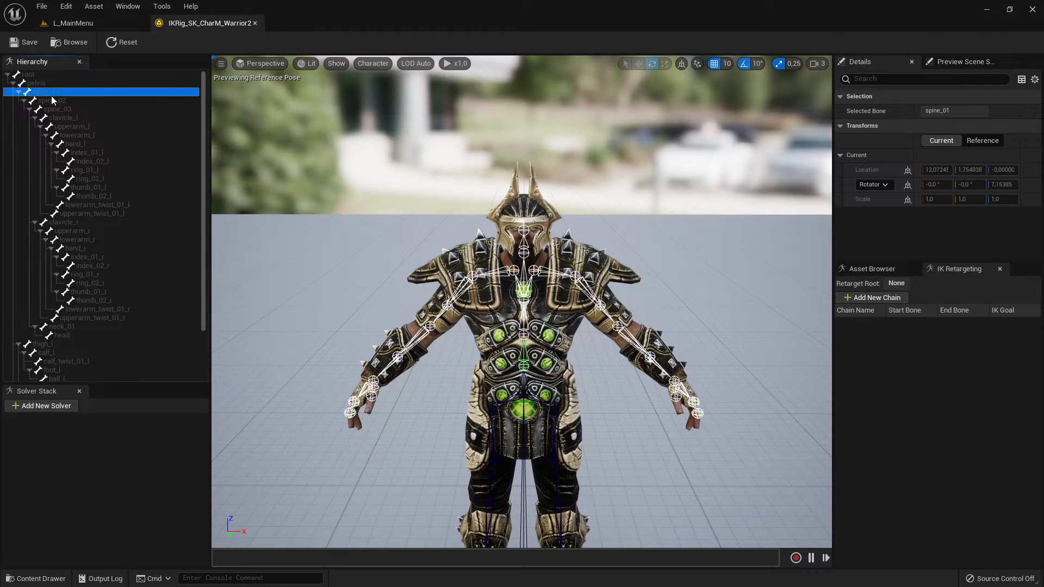
{"action": "left_click", "coordinate": [36, 83]}
- Switch to the browser and check how the documentation assigns the retarget root to the pelvis bone
{"action": "key", "text": "alt+Tab"}
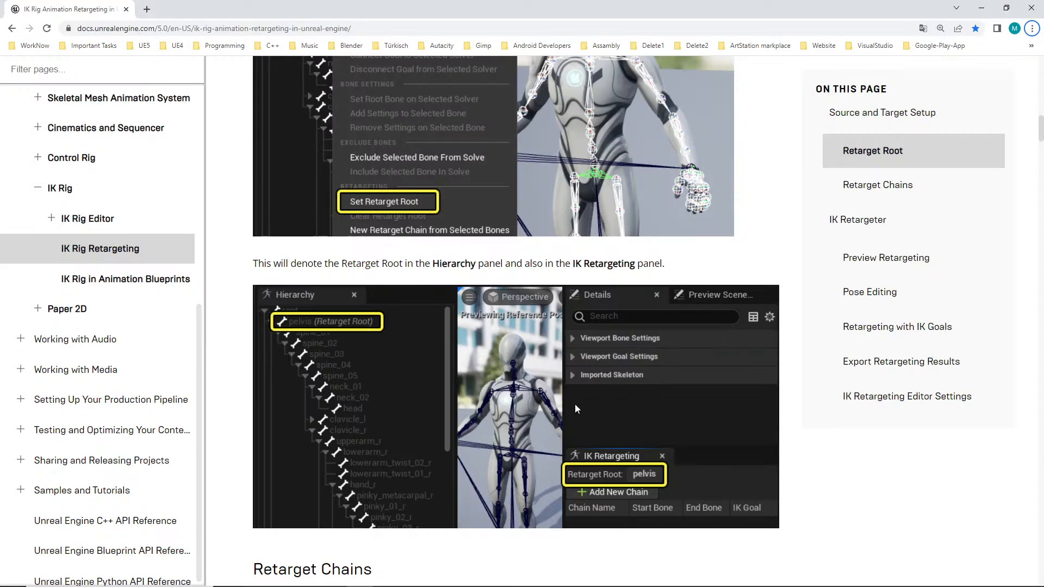
{"action": "scroll", "coordinate": [578, 408], "scroll_direction": "down", "scroll_amount": 1}
{"action": "scroll", "coordinate": [467, 354], "scroll_direction": "up", "scroll_amount": 1}
{"action": "scroll", "coordinate": [540, 428], "scroll_direction": "down", "scroll_amount": 2}
- Return to Unreal Editor and set the pelvis bone as the retarget root of IKRig_SK_CharM_Warrior2
{"action": "key", "text": "alt+Tab"}
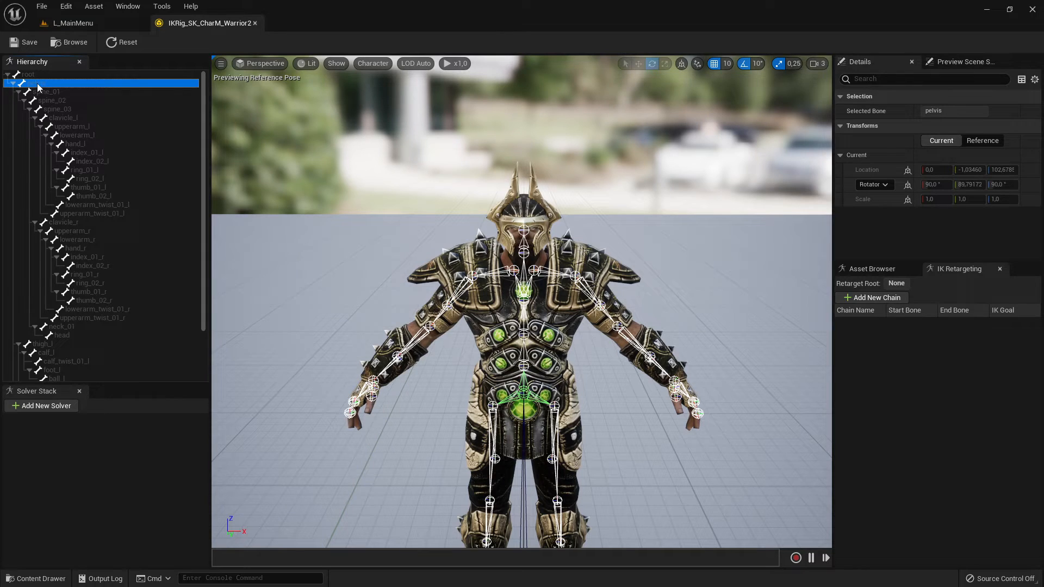
{"action": "right_click", "coordinate": [38, 87]}
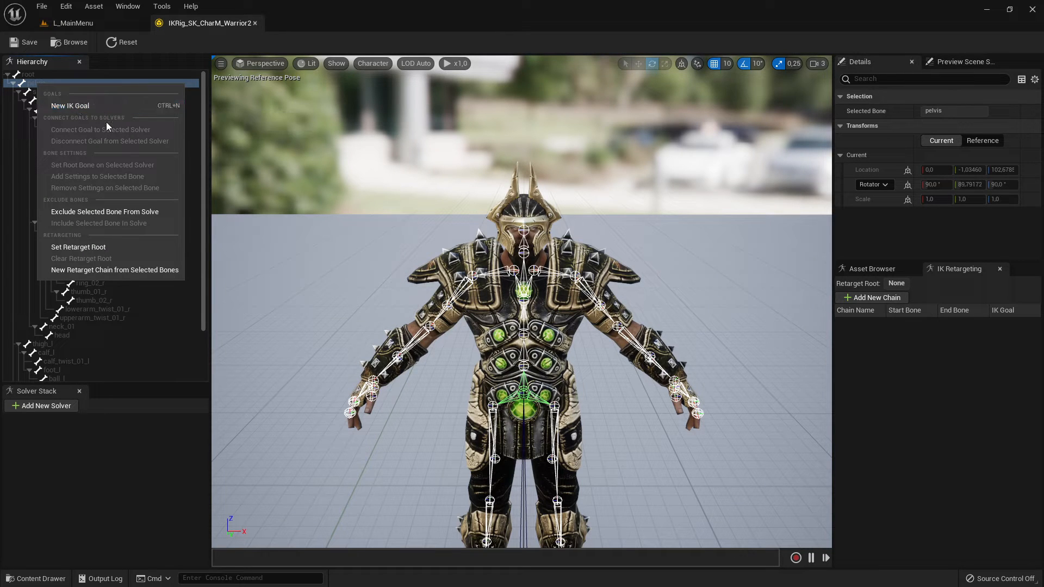
{"action": "left_click", "coordinate": [93, 249]}
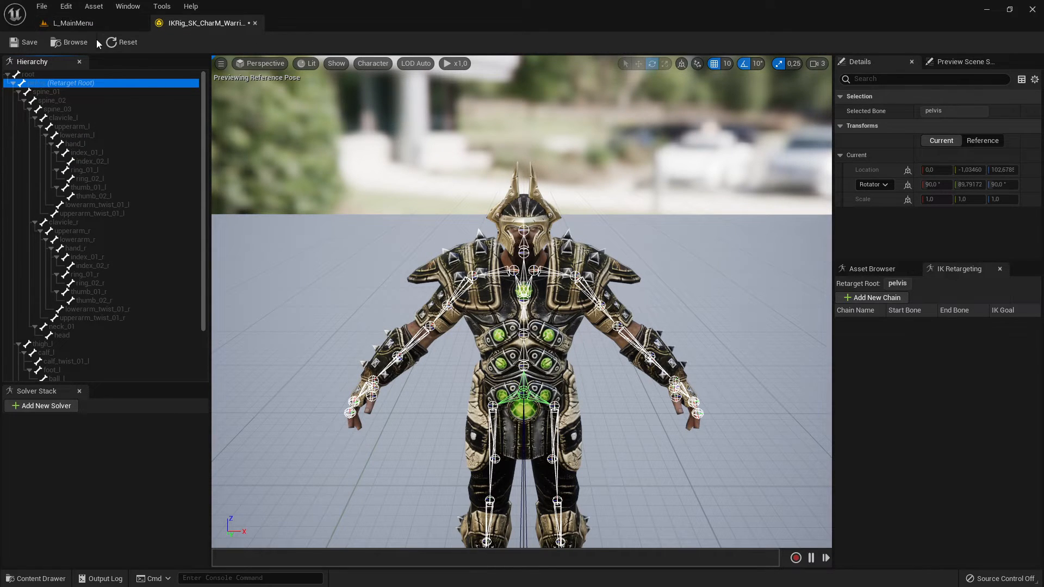
- Open the IKRig_SKM_Manny2 asset from the IK-Rig folder and place its editor ahead of the warrior rig's
{"action": "left_click", "coordinate": [97, 24]}
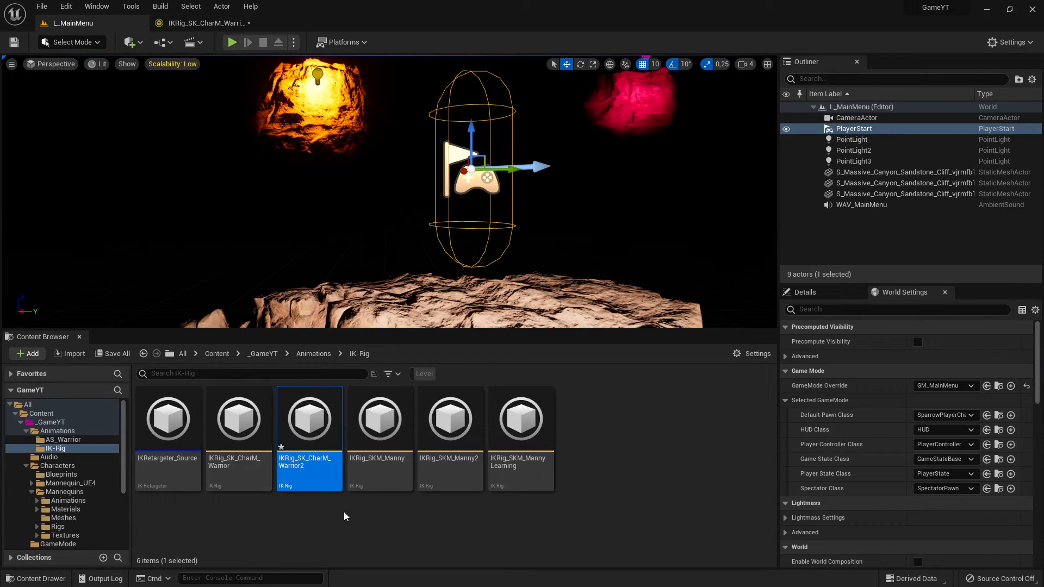
{"action": "double_click", "coordinate": [460, 435]}
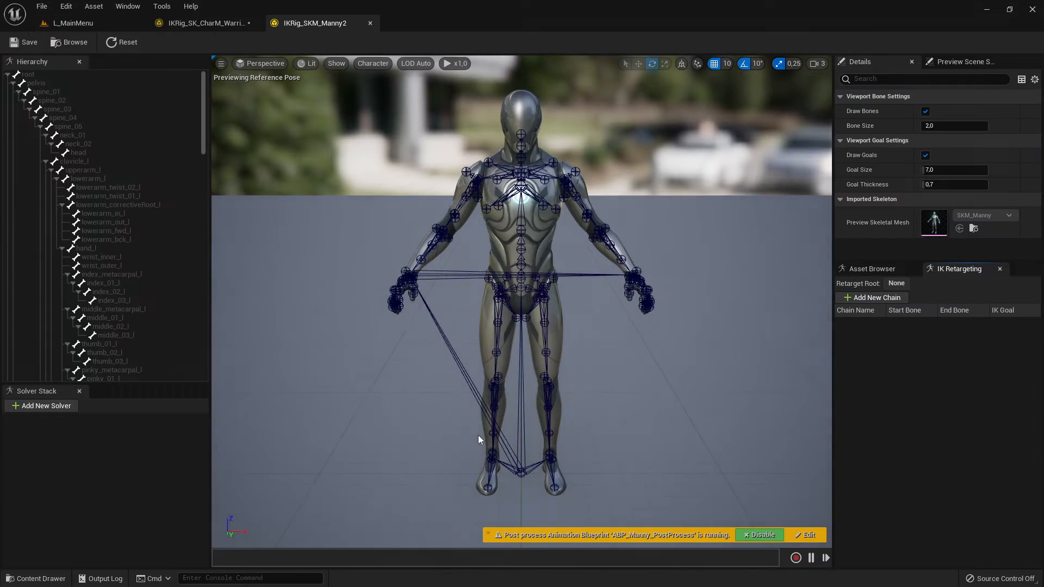
{"action": "left_click_drag", "start_coordinate": [305, 31], "coordinate": [244, 30]}
{"action": "left_click", "coordinate": [324, 24]}
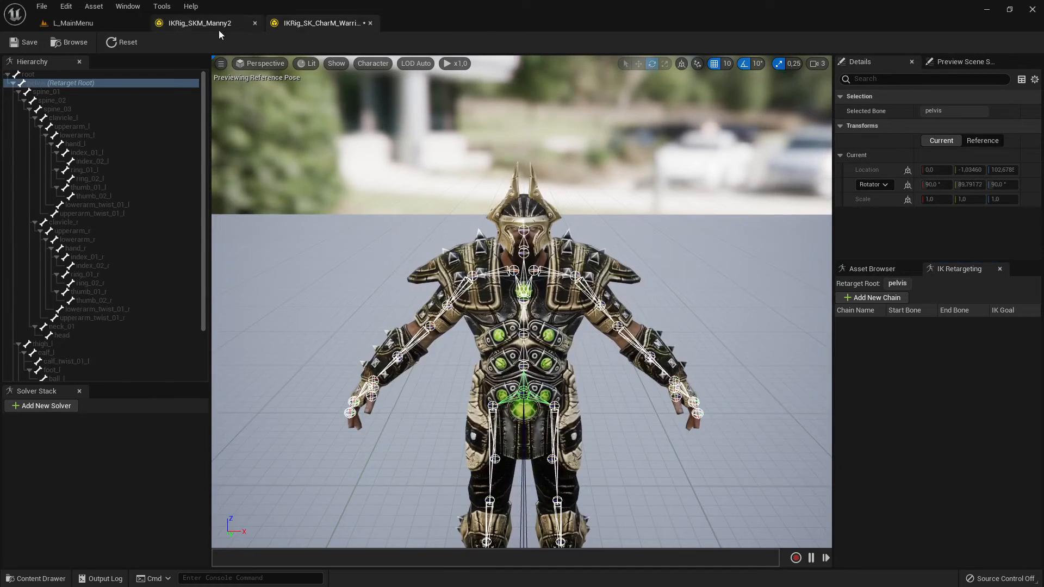
- Set the pelvis bone as the retarget root of IKRig_SKM_Manny2 and save the rig
{"action": "left_click", "coordinate": [190, 24]}
{"action": "left_click", "coordinate": [49, 83]}
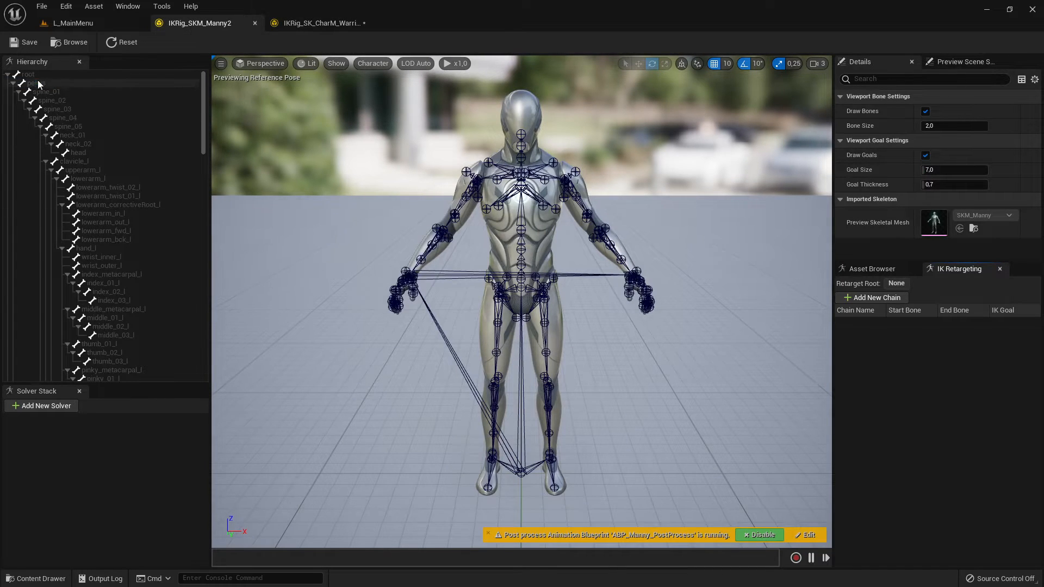
{"action": "right_click", "coordinate": [49, 84]}
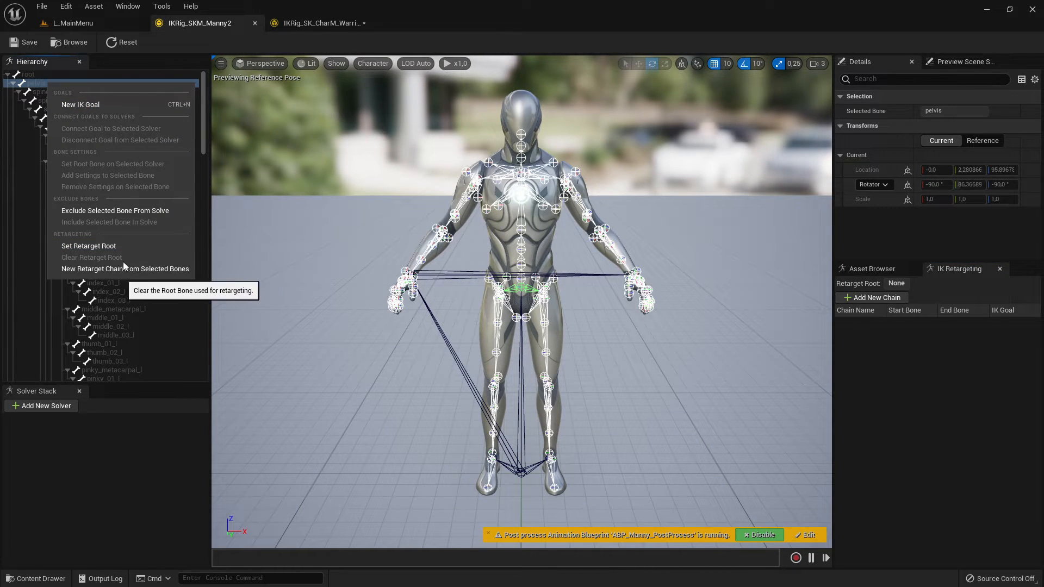
{"action": "left_click", "coordinate": [109, 246]}
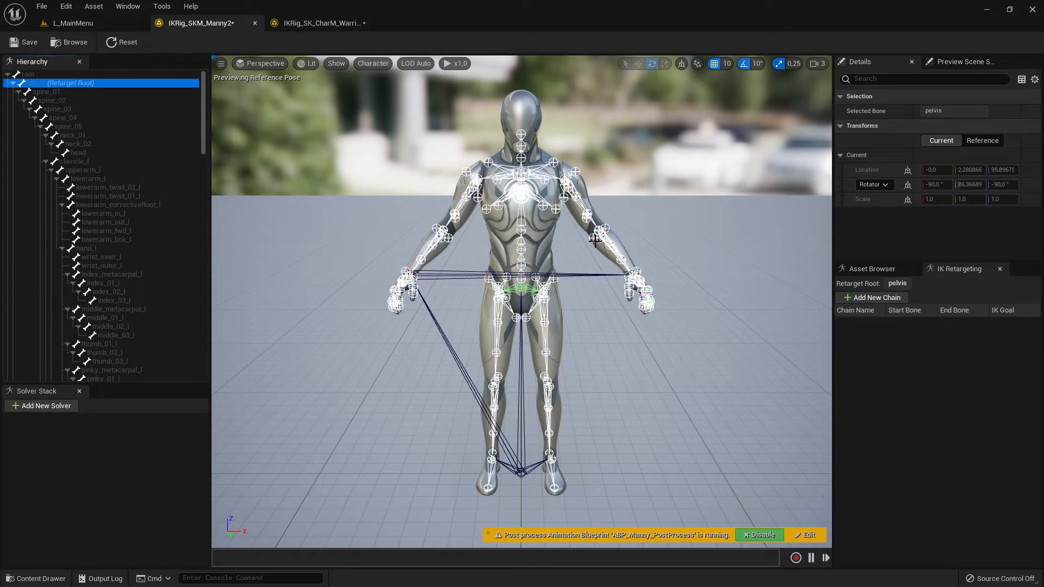
{"action": "left_click", "coordinate": [25, 42]}
{"action": "left_click", "coordinate": [305, 23]}
{"action": "left_click", "coordinate": [185, 24]}
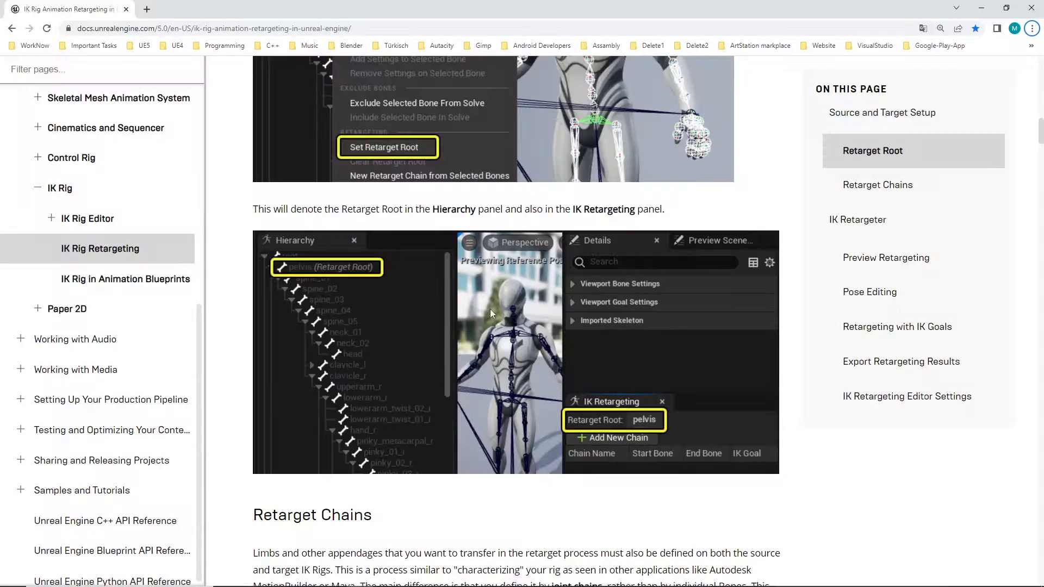
- Switch to the browser and read the Retarget Chains introduction, including the source and target arm chain example
{"action": "scroll", "coordinate": [594, 347], "scroll_direction": "down", "scroll_amount": 6}
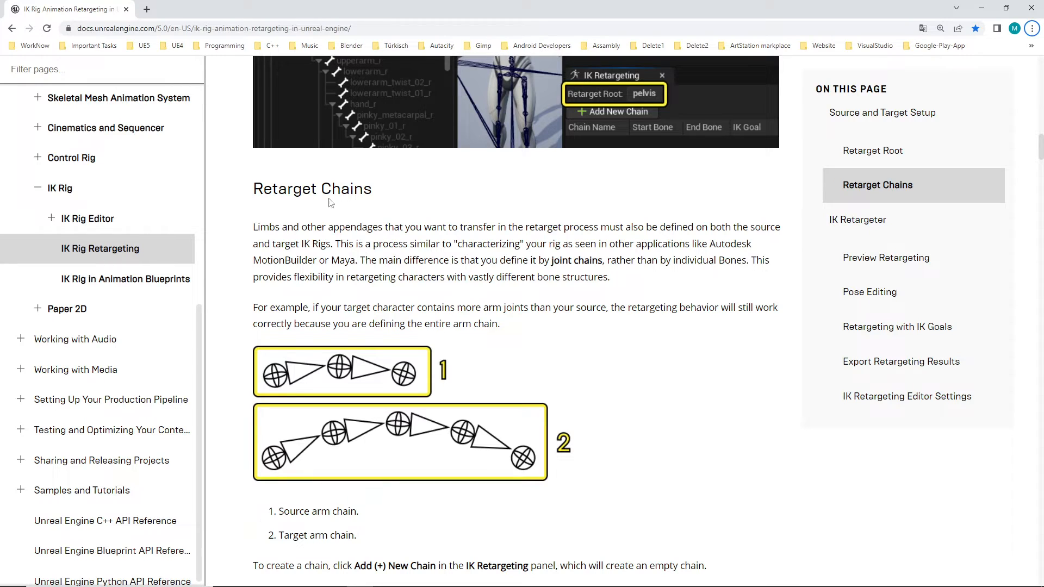
{"action": "scroll", "coordinate": [427, 338], "scroll_direction": "down", "scroll_amount": 2}
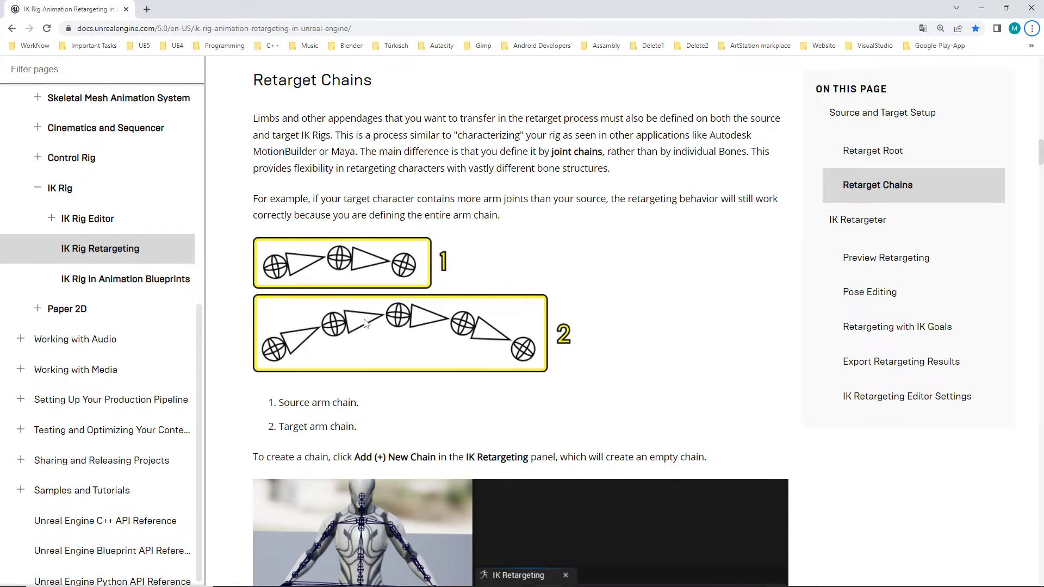
{"action": "scroll", "coordinate": [503, 334], "scroll_direction": "down", "scroll_amount": 2}
{"action": "scroll", "coordinate": [505, 350], "scroll_direction": "up", "scroll_amount": 1}
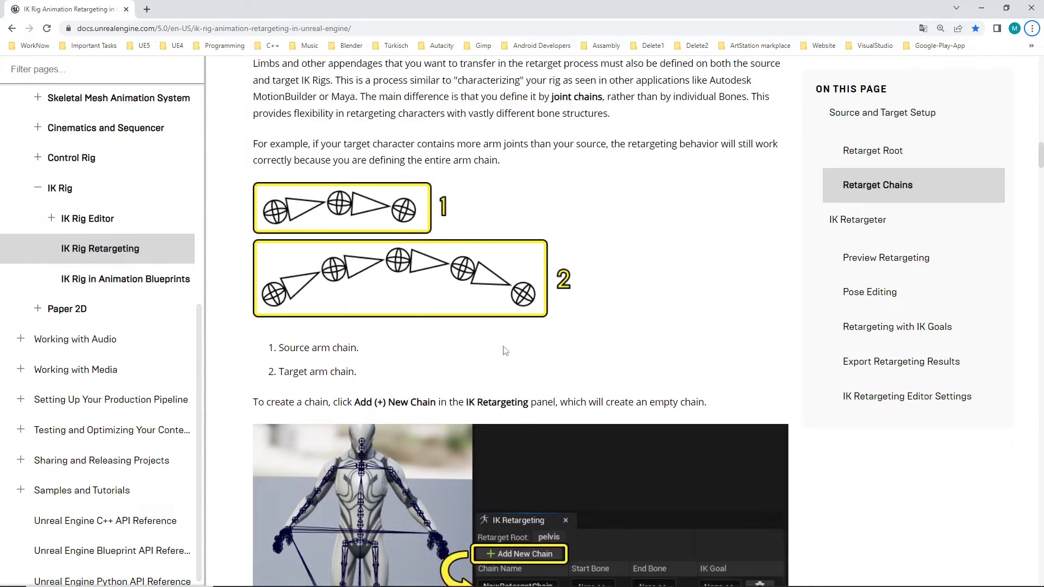
{"action": "scroll", "coordinate": [503, 348], "scroll_direction": "down", "scroll_amount": 2}
{"action": "scroll", "coordinate": [504, 348], "scroll_direction": "up", "scroll_amount": 1}
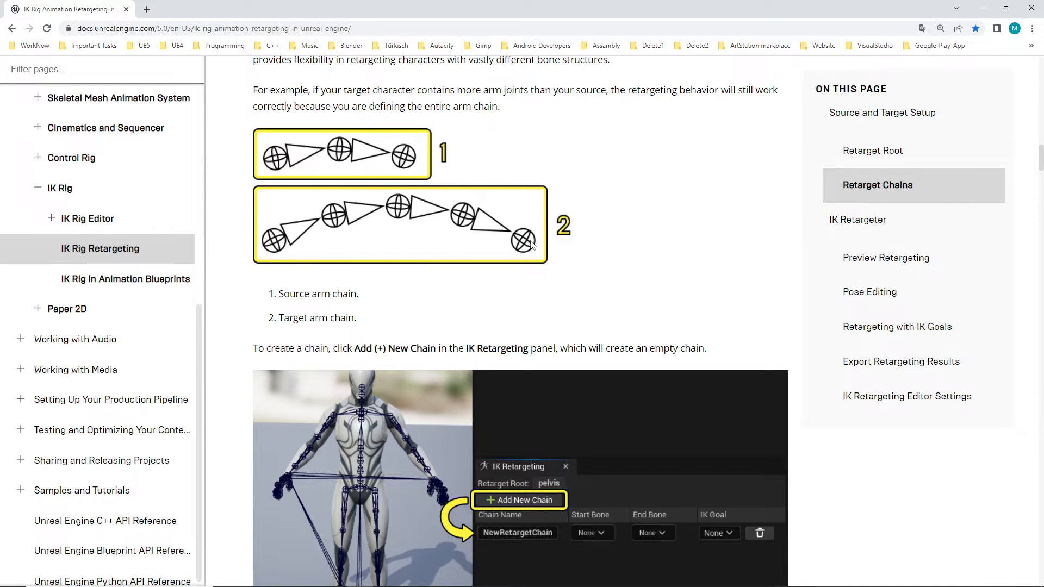
{"action": "scroll", "coordinate": [530, 243], "scroll_direction": "down", "scroll_amount": 2}
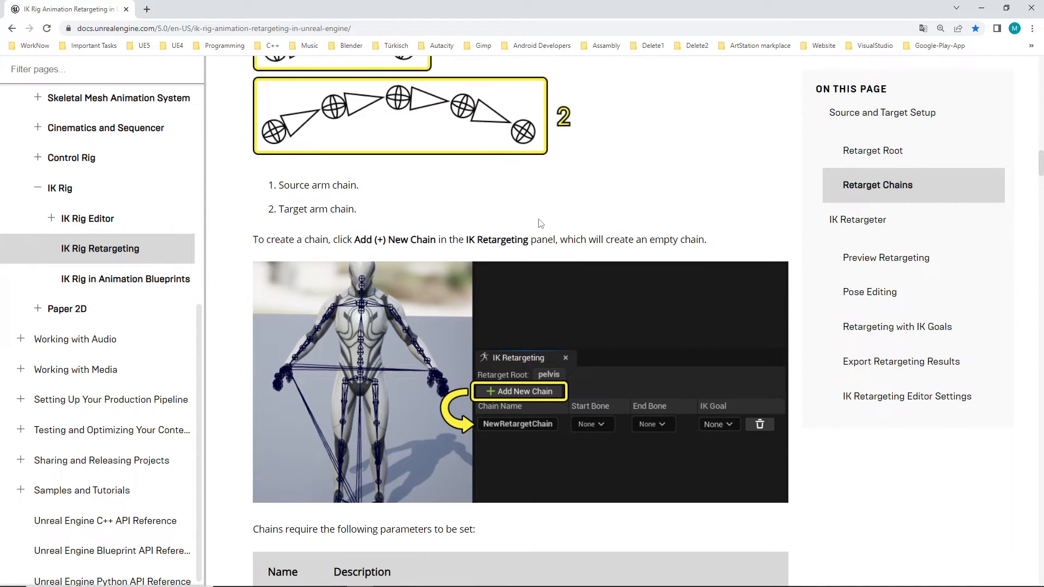
{"action": "scroll", "coordinate": [266, 302], "scroll_direction": "up", "scroll_amount": 3}
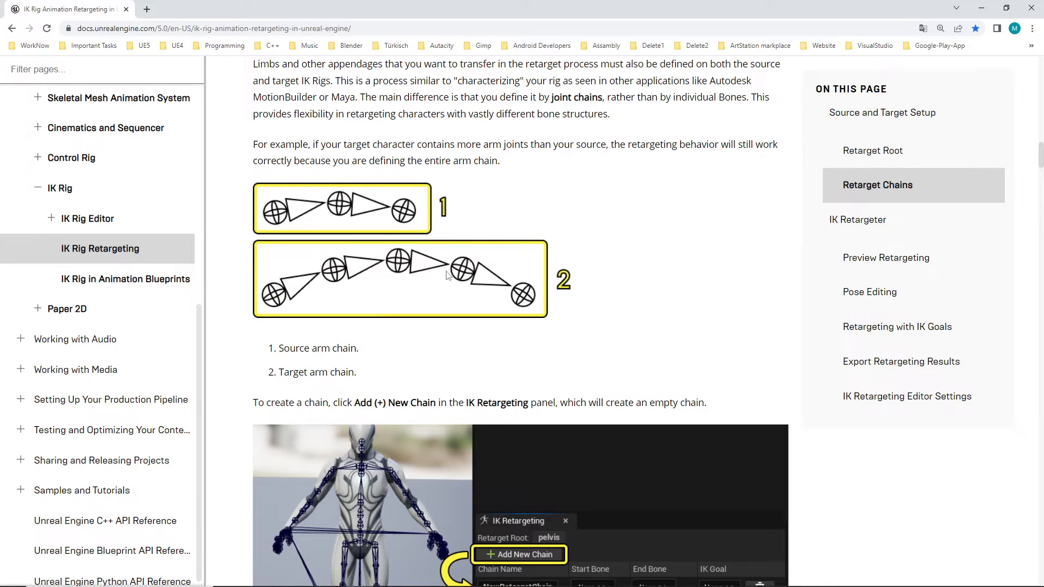
{"action": "scroll", "coordinate": [591, 467], "scroll_direction": "down", "scroll_amount": 3}
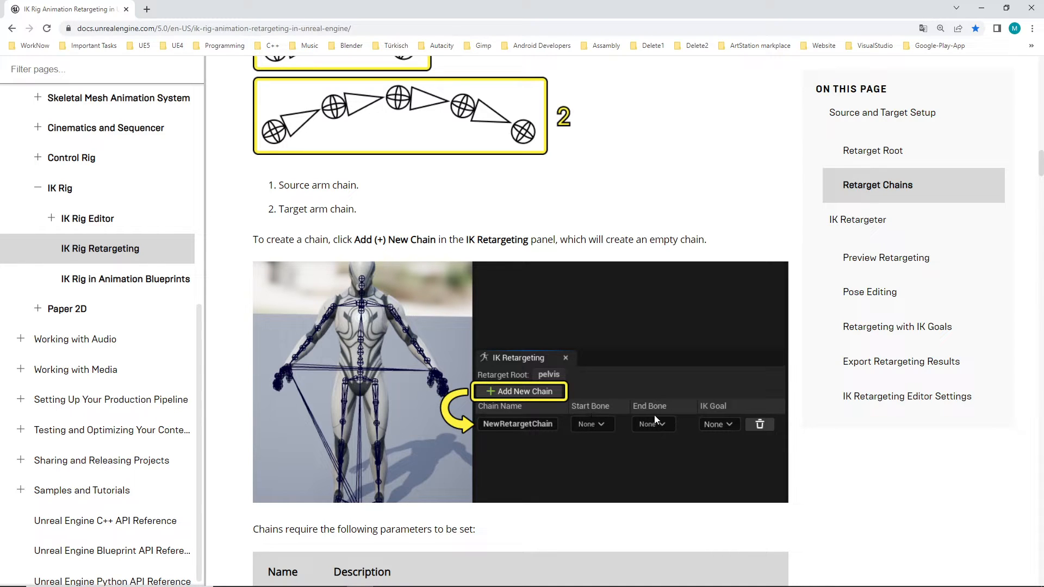
{"action": "scroll", "coordinate": [483, 273], "scroll_direction": "up", "scroll_amount": 4}
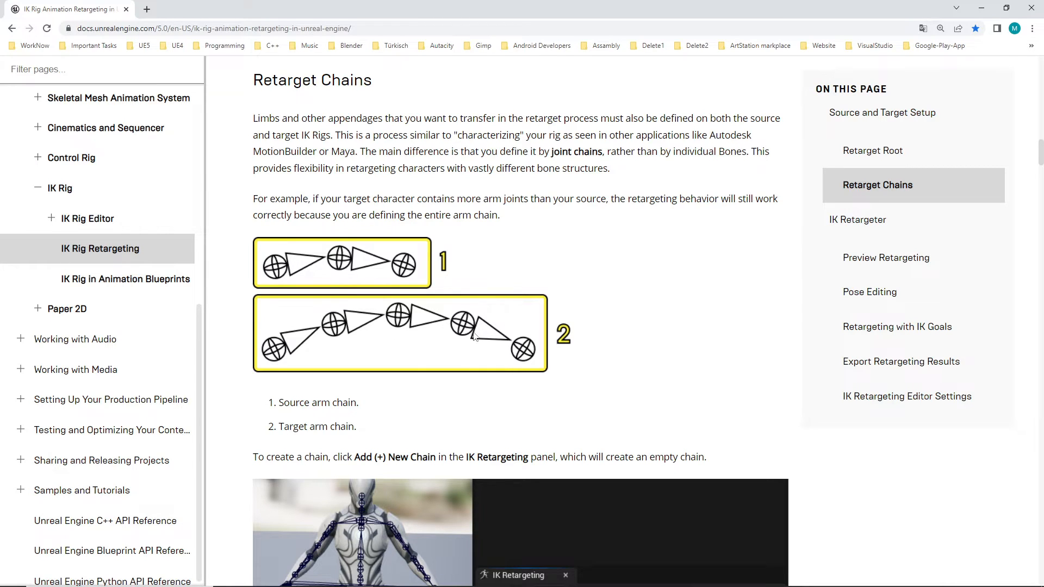
- Read how to add a new chain, which parameters it requires, and which example chains are created in both IK Rigs
{"action": "scroll", "coordinate": [585, 269], "scroll_direction": "down", "scroll_amount": 5}
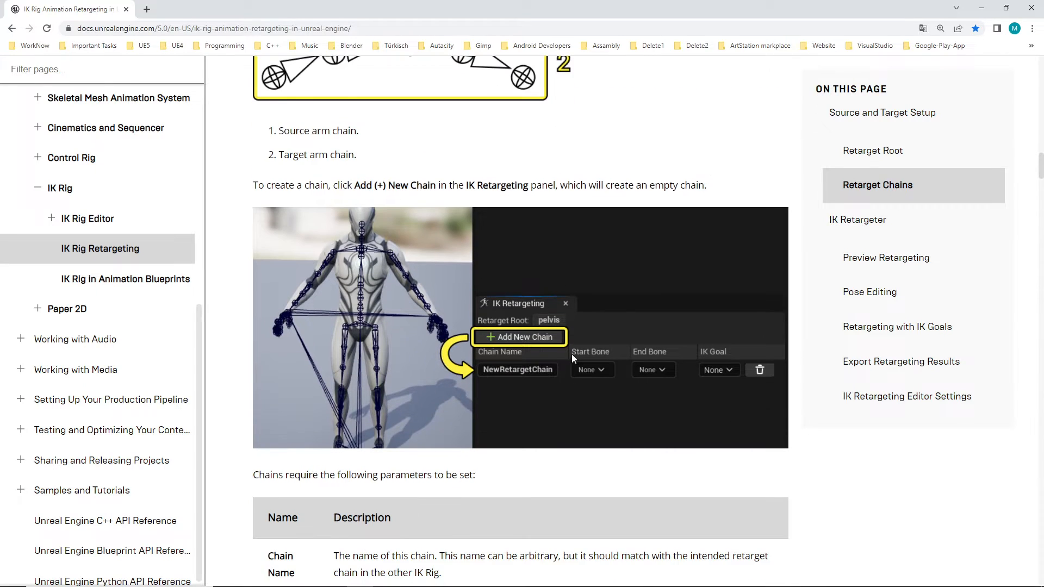
{"action": "scroll", "coordinate": [569, 316], "scroll_direction": "down", "scroll_amount": 13}
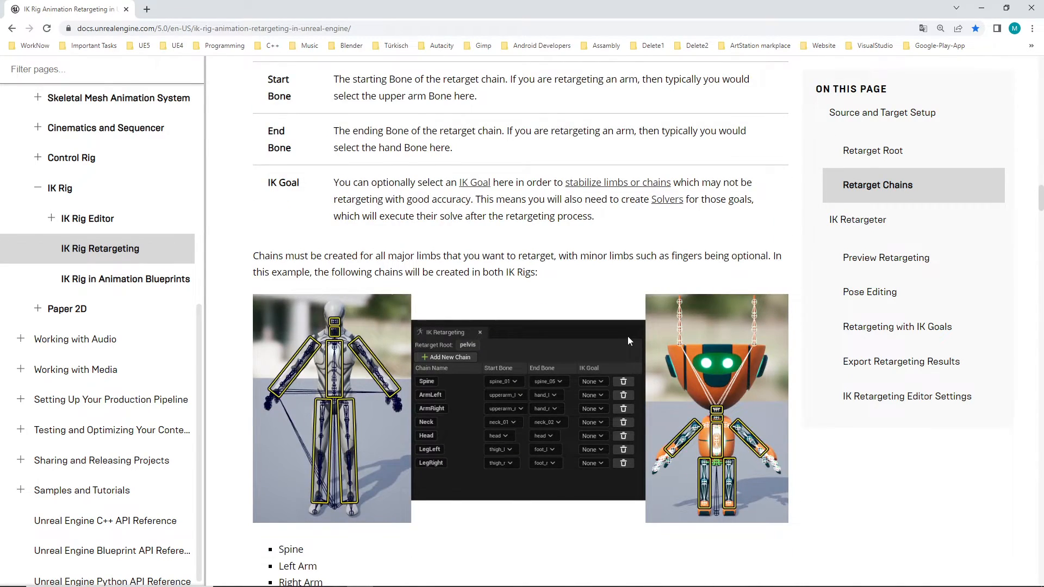
{"action": "scroll", "coordinate": [628, 336], "scroll_direction": "up", "scroll_amount": 1}
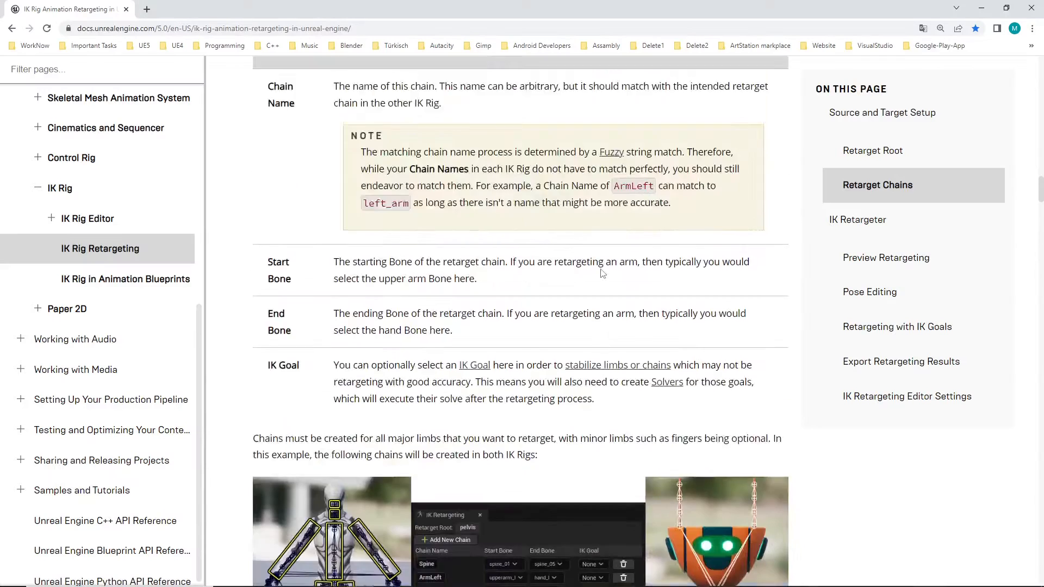
{"action": "scroll", "coordinate": [605, 277], "scroll_direction": "up", "scroll_amount": 9}
{"action": "scroll", "coordinate": [605, 278], "scroll_direction": "up", "scroll_amount": 6}
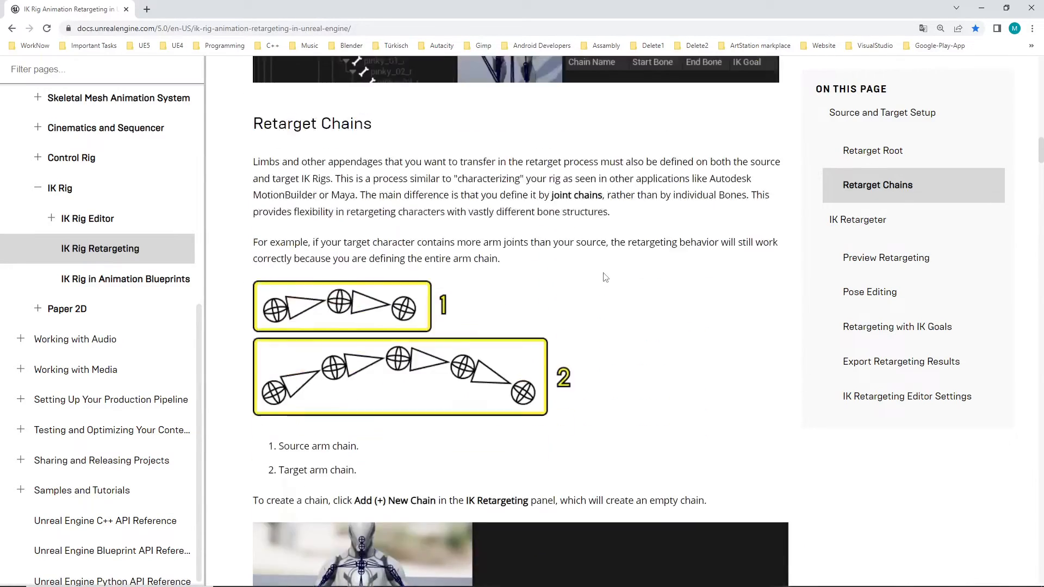
{"action": "scroll", "coordinate": [608, 288], "scroll_direction": "down", "scroll_amount": 8}
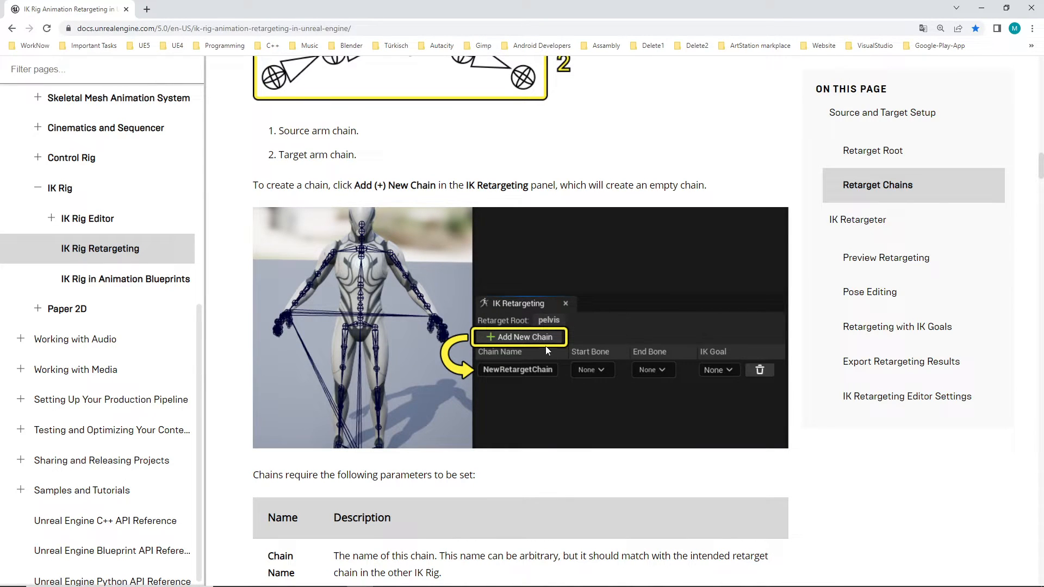
{"action": "scroll", "coordinate": [582, 354], "scroll_direction": "down", "scroll_amount": 1}
{"action": "scroll", "coordinate": [541, 348], "scroll_direction": "down", "scroll_amount": 15}
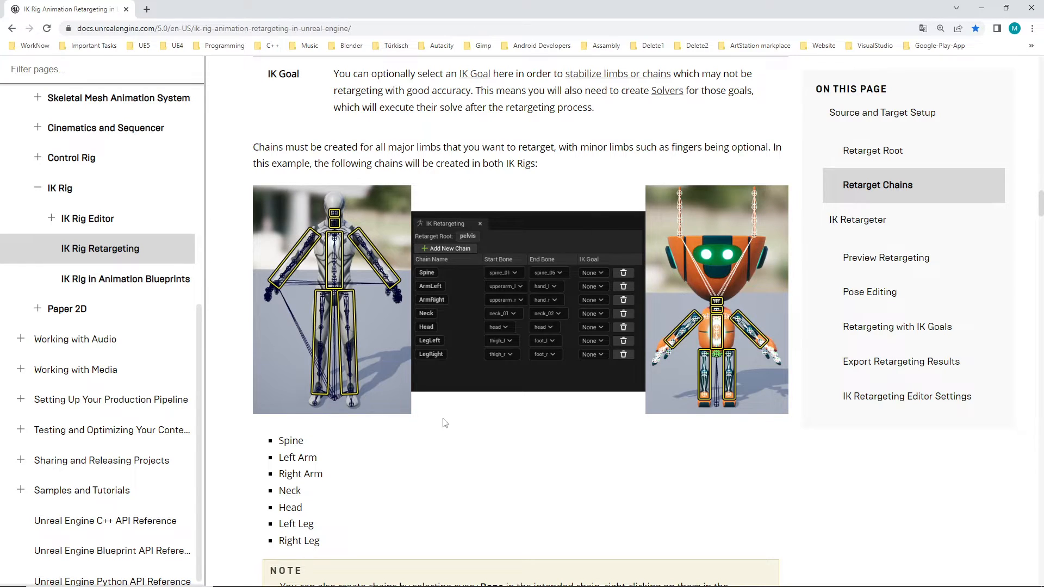
{"action": "scroll", "coordinate": [419, 375], "scroll_direction": "up", "scroll_amount": 15}
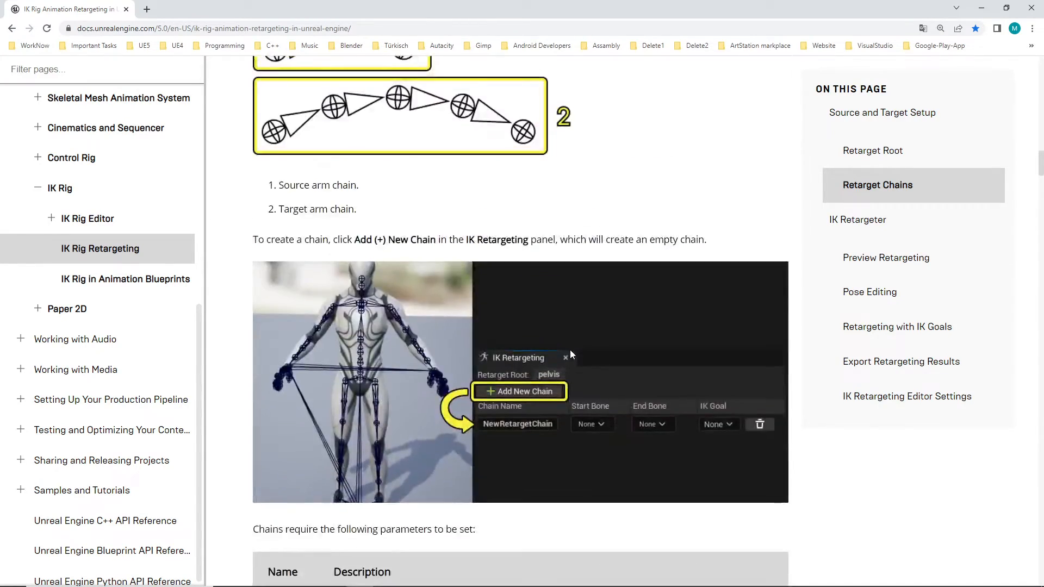
{"action": "scroll", "coordinate": [494, 401], "scroll_direction": "down", "scroll_amount": 15}
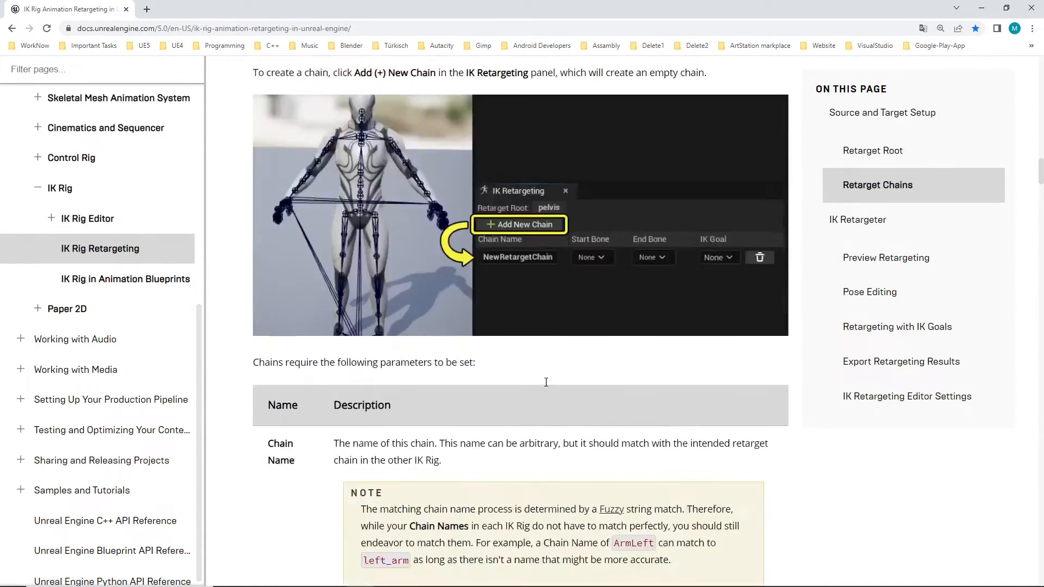
{"action": "scroll", "coordinate": [528, 392], "scroll_direction": "down", "scroll_amount": 3}
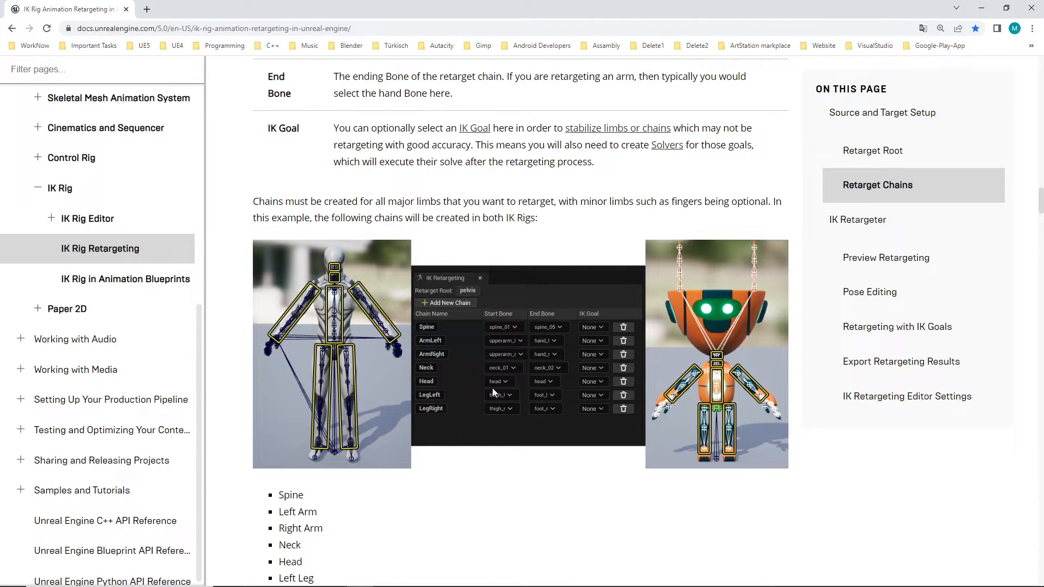
- Switch to Unreal Editor and examine the mannequin's bone hierarchy against the example chains shown in the browser documentation
{"action": "key", "text": "alt+Tab"}
{"action": "scroll", "coordinate": [96, 164], "scroll_direction": "down", "scroll_amount": 20}
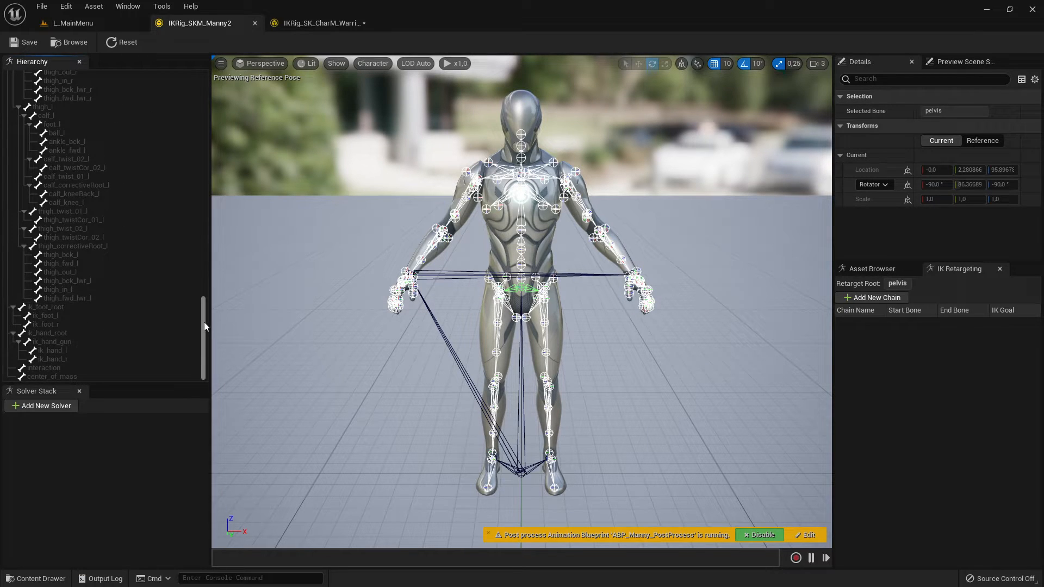
{"action": "left_click_drag", "start_coordinate": [204, 322], "coordinate": [192, 90]}
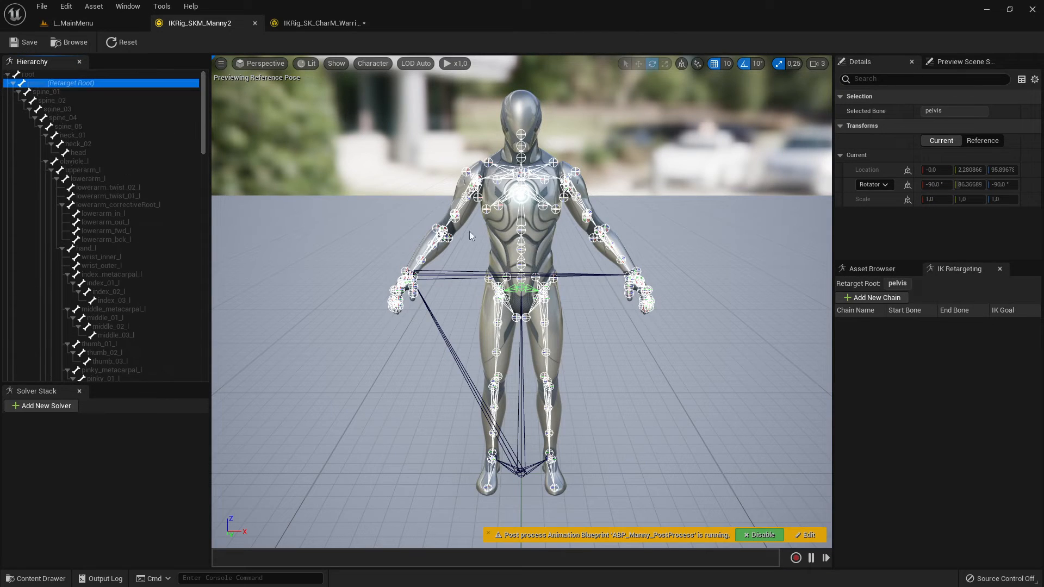
{"action": "key", "text": "alt+Tab"}
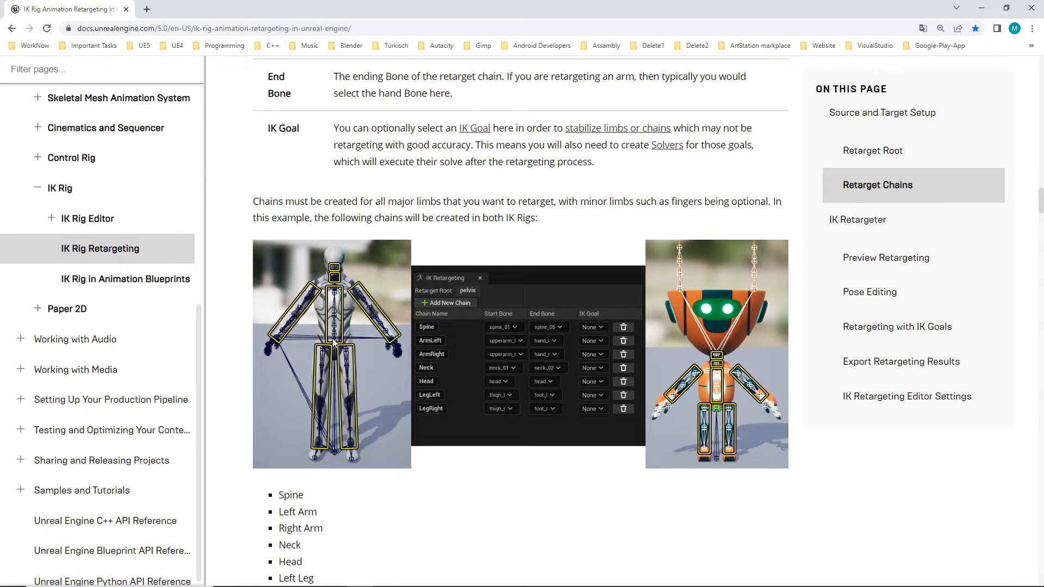
{"action": "key", "text": "alt+Tab"}
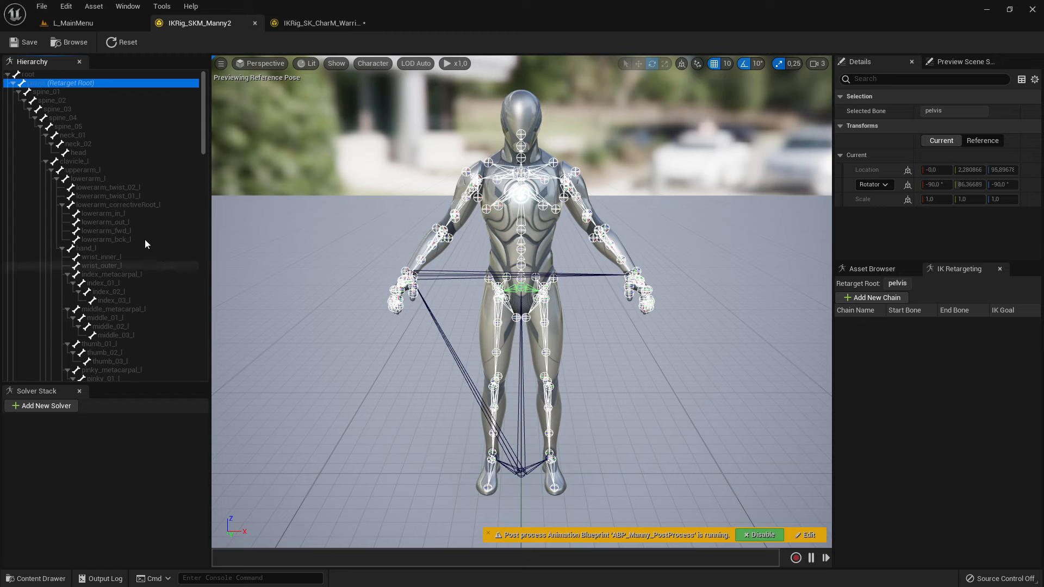
{"action": "scroll", "coordinate": [134, 224], "scroll_direction": "down", "scroll_amount": 10}
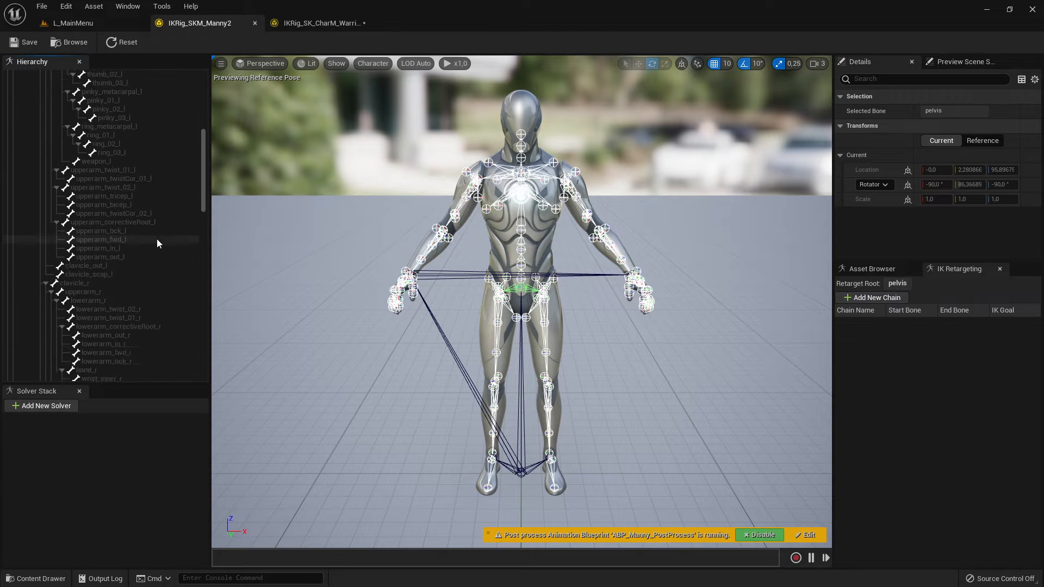
{"action": "scroll", "coordinate": [159, 242], "scroll_direction": "up", "scroll_amount": 10}
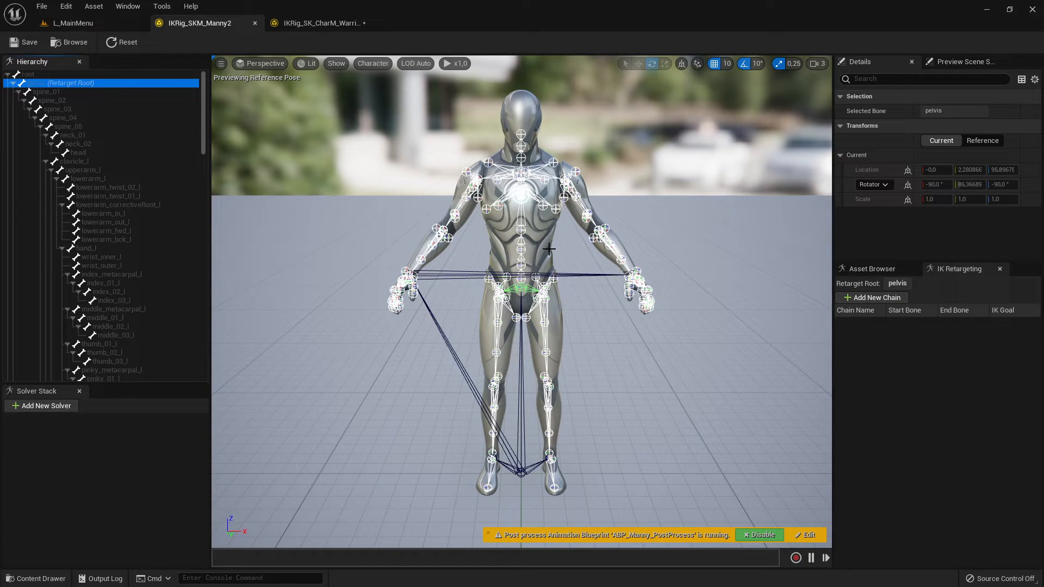
- Switch to the browser and reread the example chains, the required chain parameters and how a new chain is added
{"action": "key", "text": "alt+Tab"}
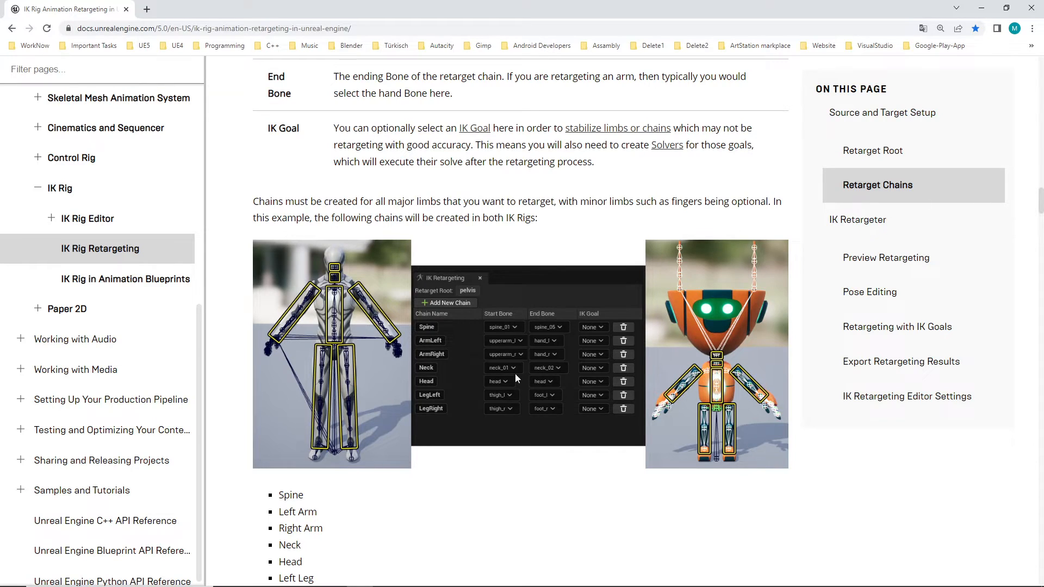
{"action": "scroll", "coordinate": [472, 343], "scroll_direction": "down", "scroll_amount": 4}
{"action": "scroll", "coordinate": [475, 345], "scroll_direction": "up", "scroll_amount": 6}
{"action": "scroll", "coordinate": [480, 349], "scroll_direction": "down", "scroll_amount": 3}
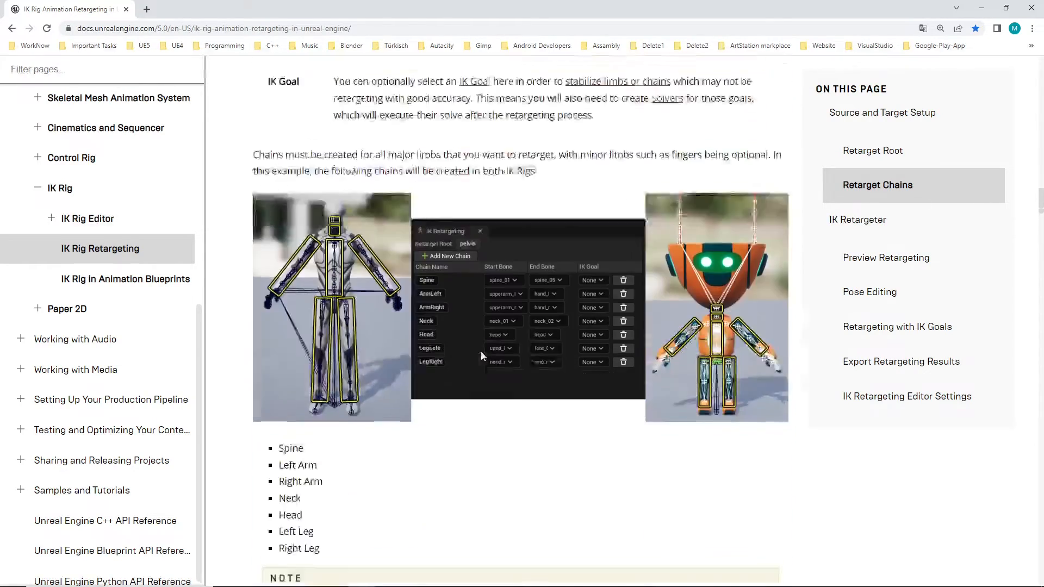
{"action": "scroll", "coordinate": [485, 349], "scroll_direction": "up", "scroll_amount": 8}
{"action": "scroll", "coordinate": [493, 352], "scroll_direction": "up", "scroll_amount": 3}
{"action": "scroll", "coordinate": [498, 354], "scroll_direction": "down", "scroll_amount": 10}
{"action": "scroll", "coordinate": [505, 355], "scroll_direction": "up", "scroll_amount": 10}
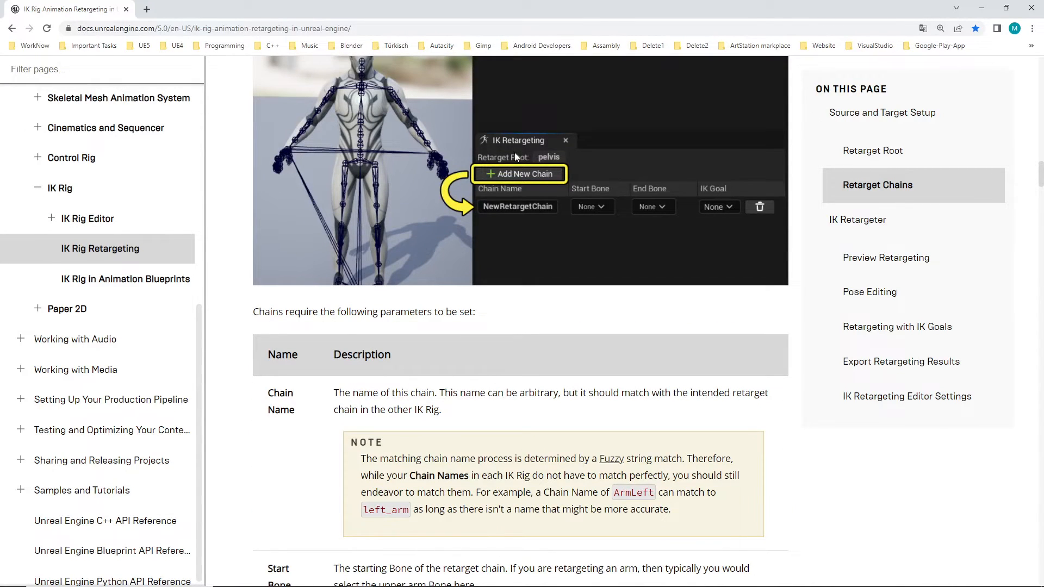
- Switch to Unreal Editor and look over the rig's available animation assets, preview scene settings and selected bone details
{"action": "key", "text": "alt+Tab"}
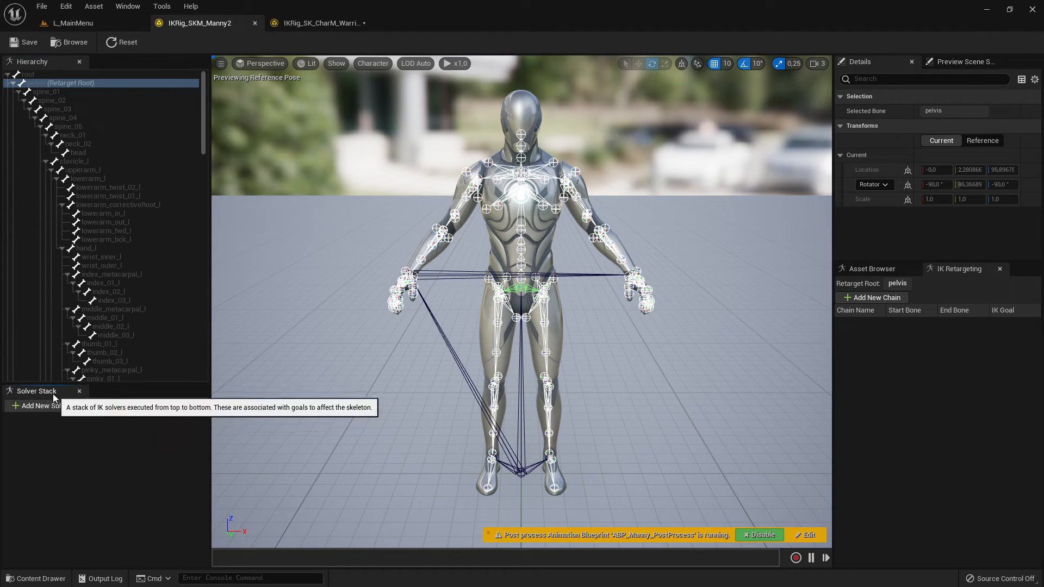
{"action": "left_click", "coordinate": [879, 67]}
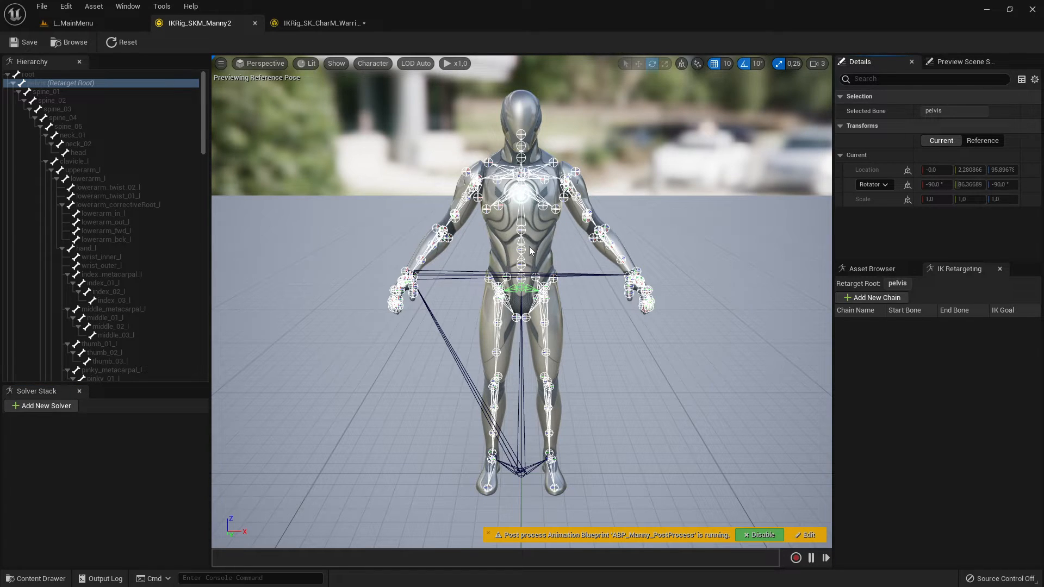
{"action": "left_click", "coordinate": [876, 271]}
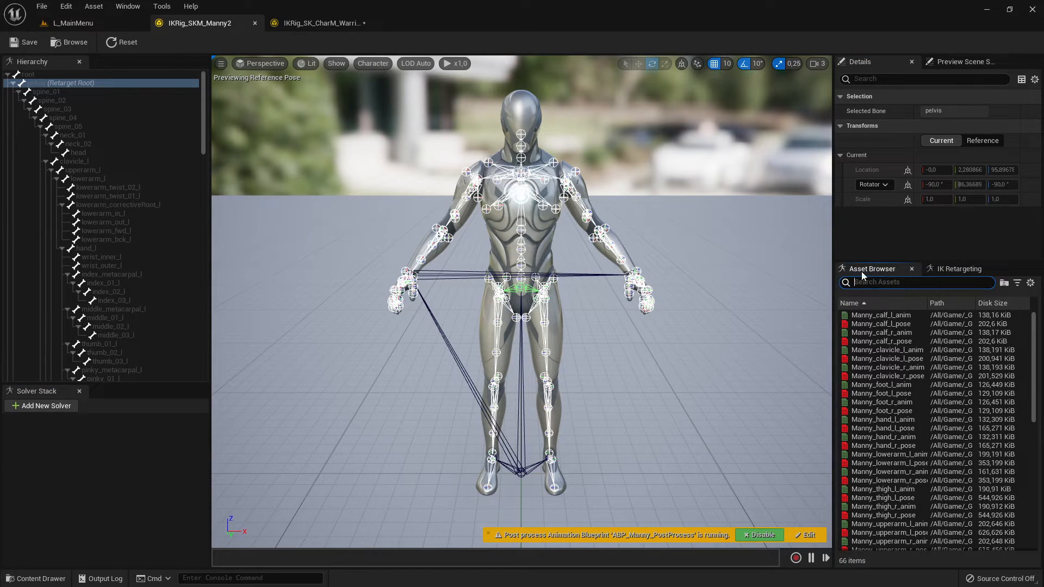
{"action": "left_click", "coordinate": [968, 270]}
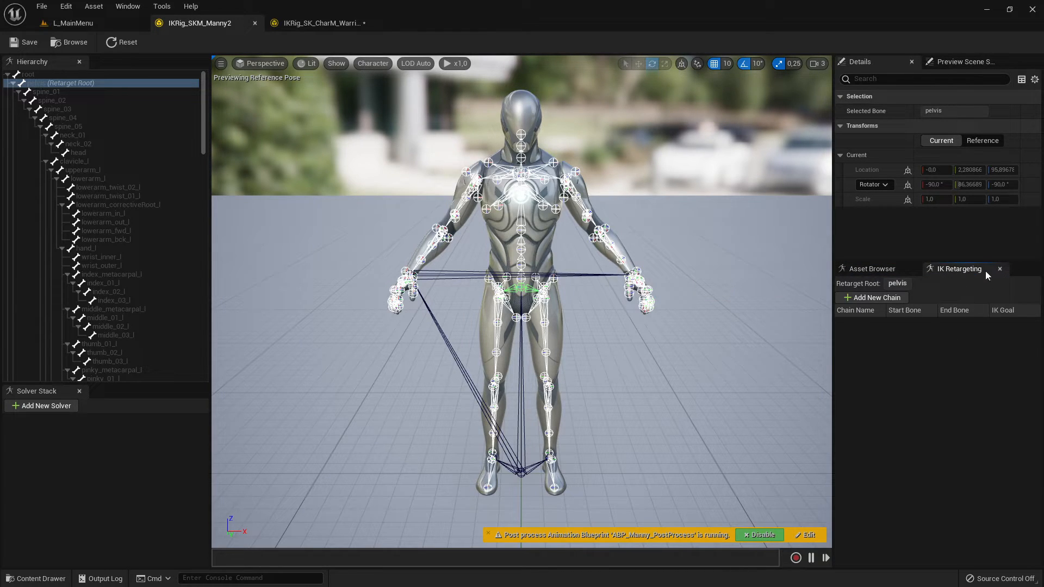
{"action": "left_click", "coordinate": [960, 62]}
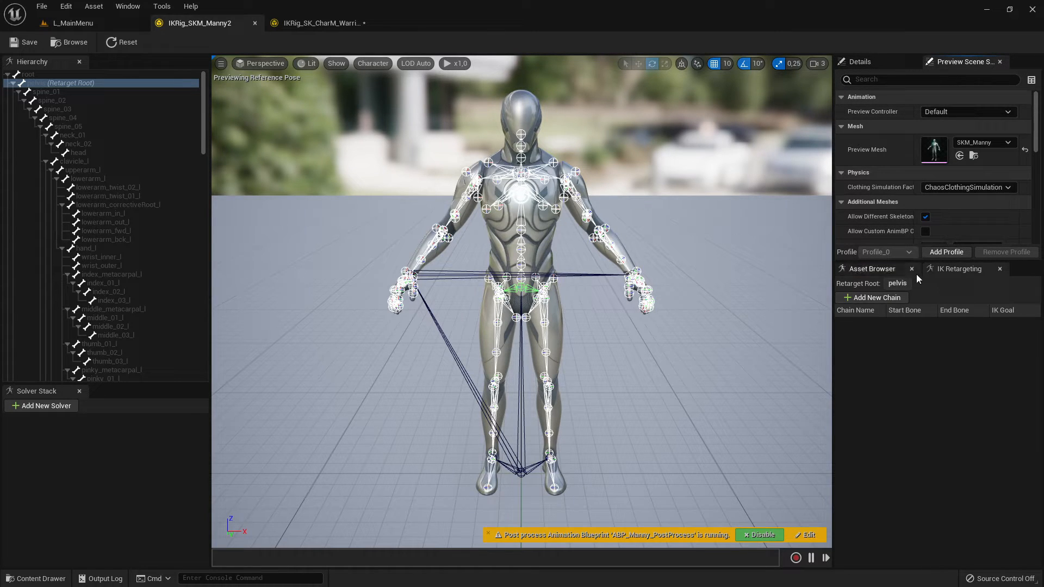
{"action": "left_click_drag", "start_coordinate": [916, 267], "coordinate": [919, 347]}
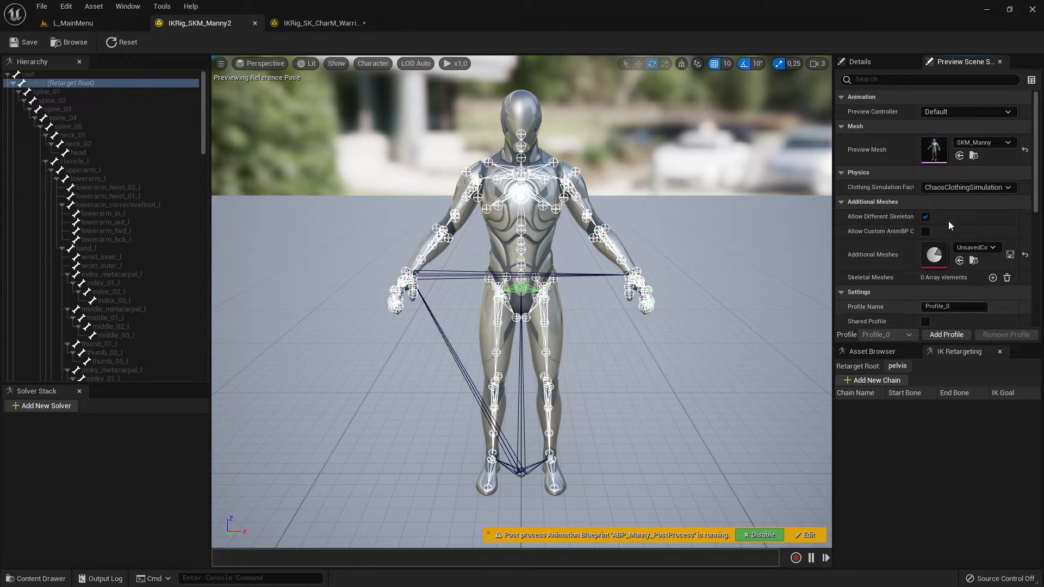
{"action": "left_click", "coordinate": [883, 61]}
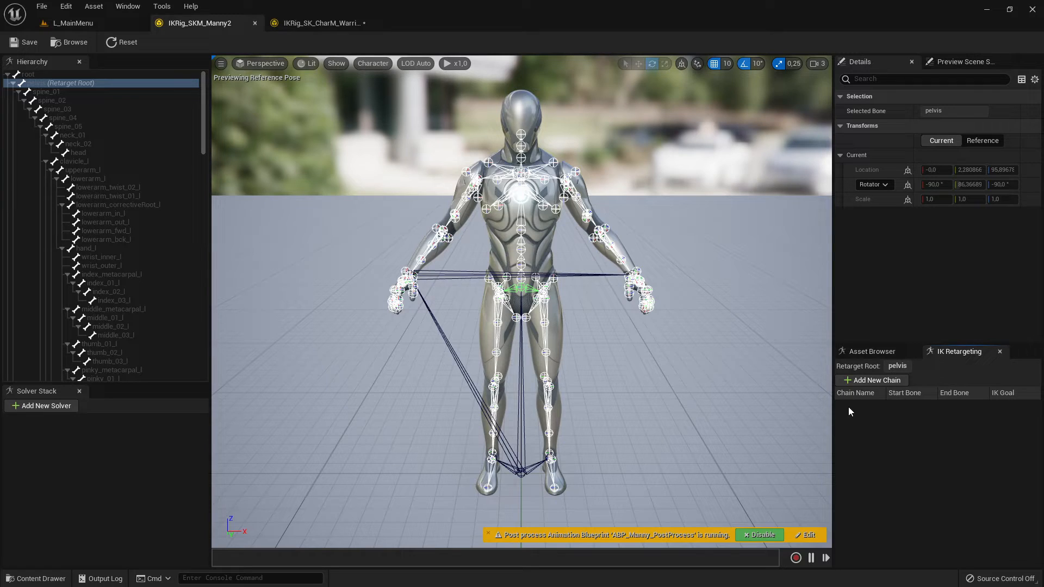
- Add an empty retarget chain to IKRig_SKM_Manny2 and consult the enlarged example chain table in the browser before returning to the rig
{"action": "left_click", "coordinate": [876, 380]}
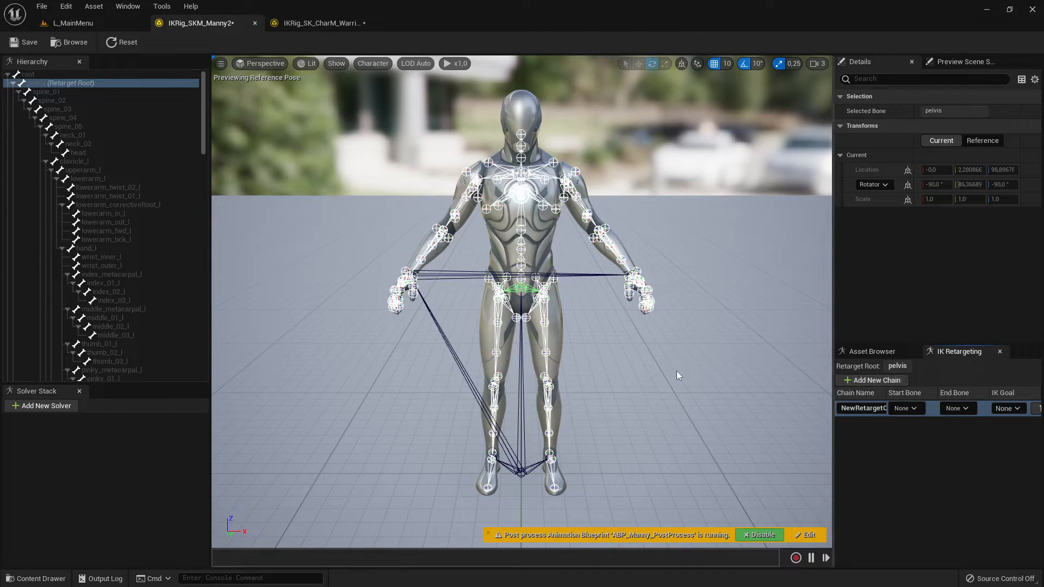
{"action": "key", "text": "alt+Tab"}
{"action": "scroll", "coordinate": [467, 294], "scroll_direction": "down", "scroll_amount": 3}
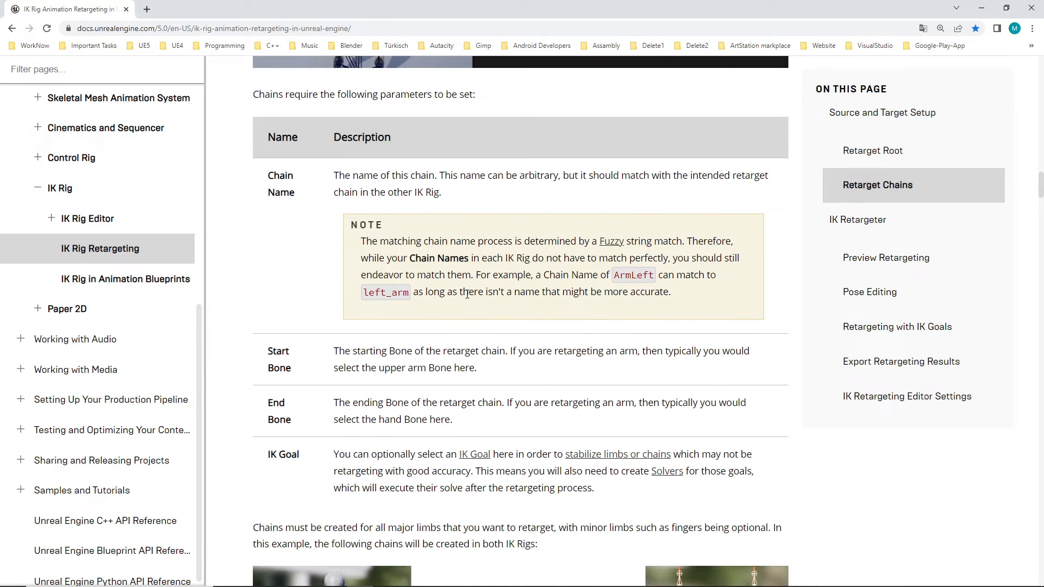
{"action": "scroll", "coordinate": [466, 294], "scroll_direction": "down", "scroll_amount": 8}
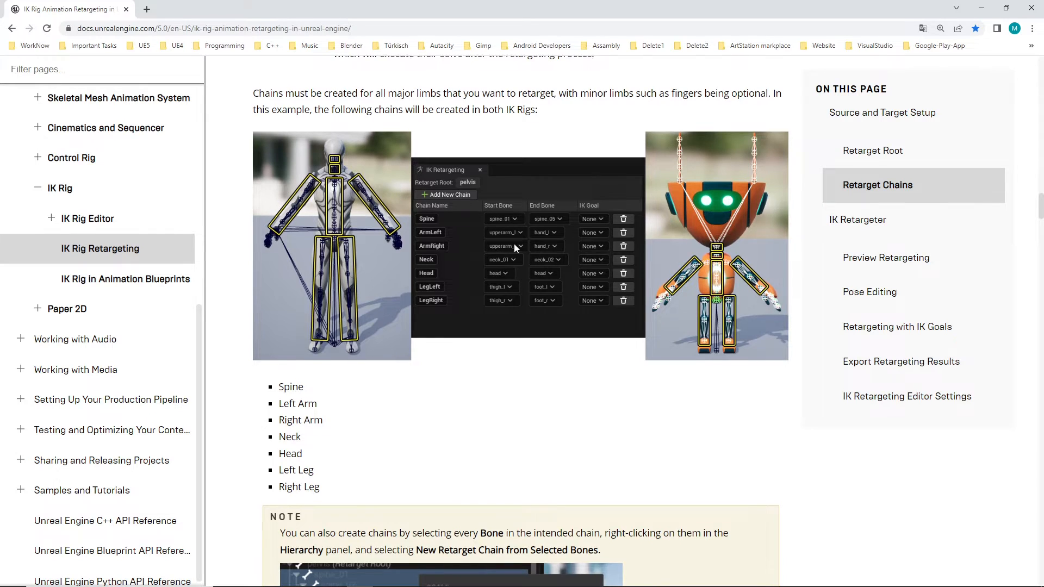
{"action": "scroll", "coordinate": [511, 256], "scroll_direction": "up", "scroll_amount": 1}
{"action": "scroll", "coordinate": [552, 298], "scroll_direction": "up", "scroll_amount": 4, "text": "ctrl"}
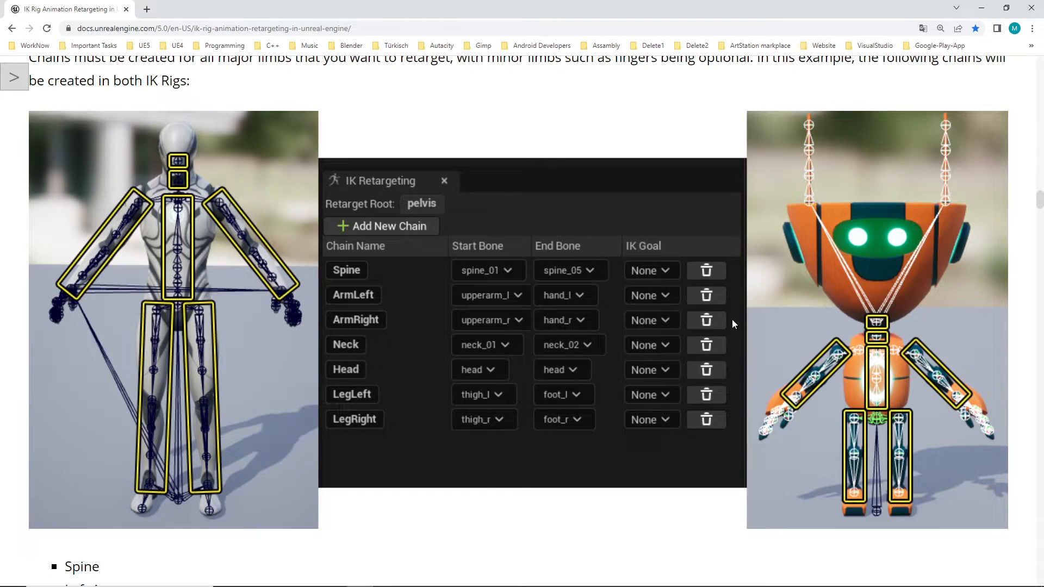
{"action": "key", "text": "alt+Tab"}
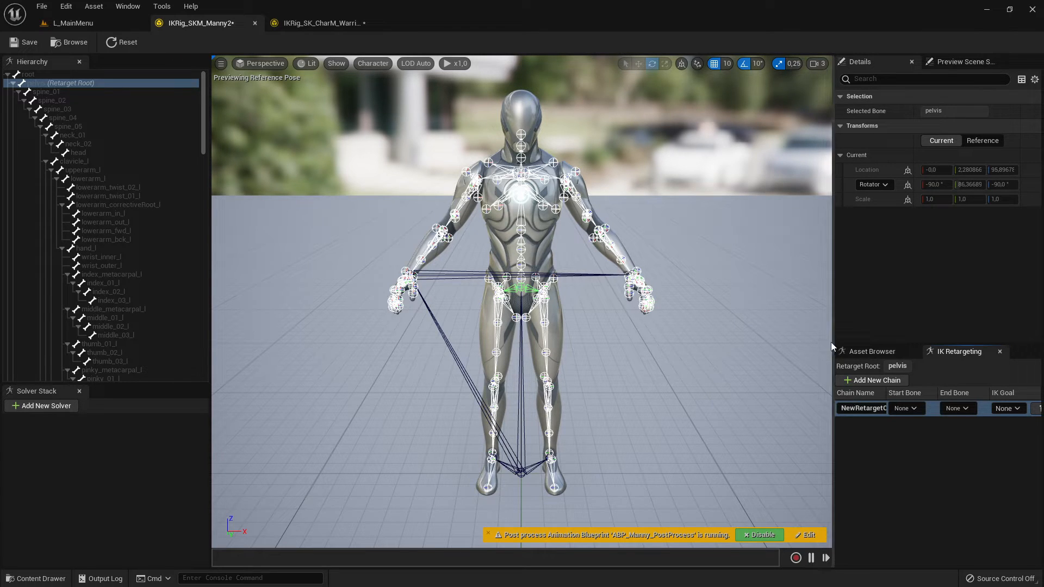
{"action": "left_click_drag", "start_coordinate": [834, 307], "coordinate": [789, 307]}
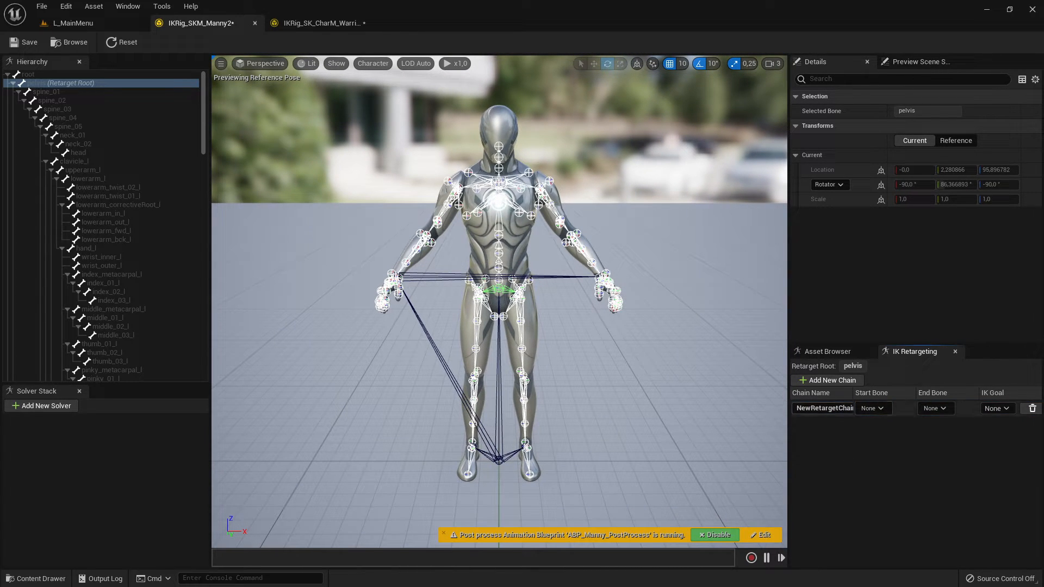
- Add five extra empty retarget chains and delete them again, keeping only the first one
{"action": "left_click", "coordinate": [824, 381]}
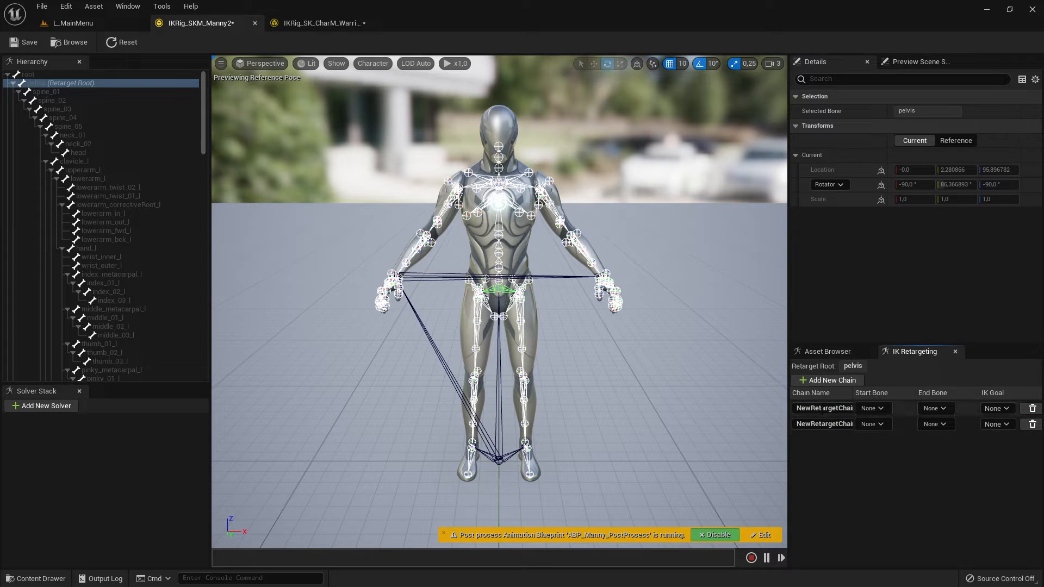
{"action": "left_click", "coordinate": [822, 381]}
{"action": "left_click", "coordinate": [822, 381]}
{"action": "left_click", "coordinate": [822, 381]}
{"action": "left_click", "coordinate": [822, 380]}
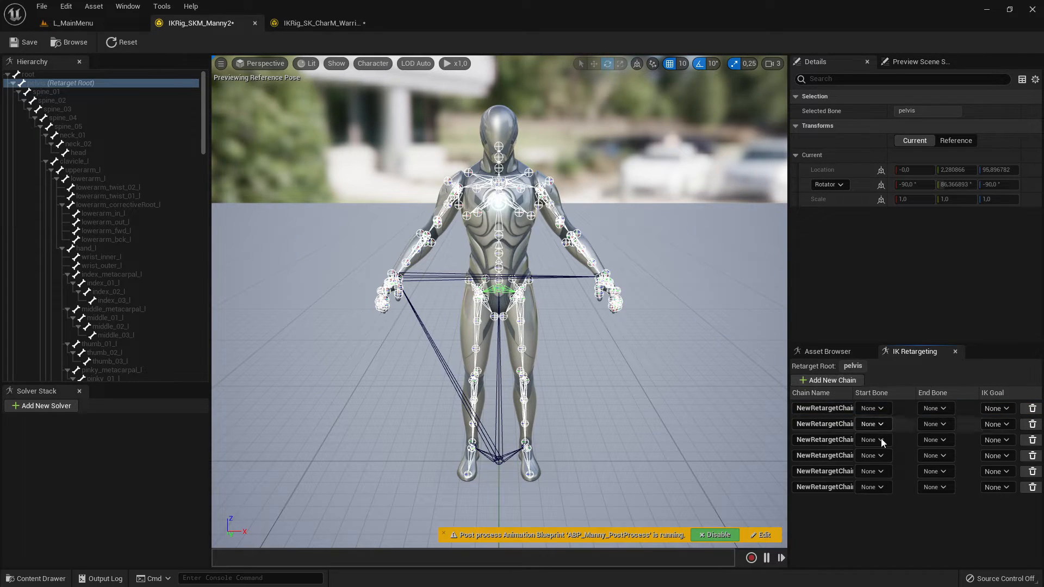
{"action": "left_click", "coordinate": [1033, 471]}
{"action": "left_click", "coordinate": [1032, 456]}
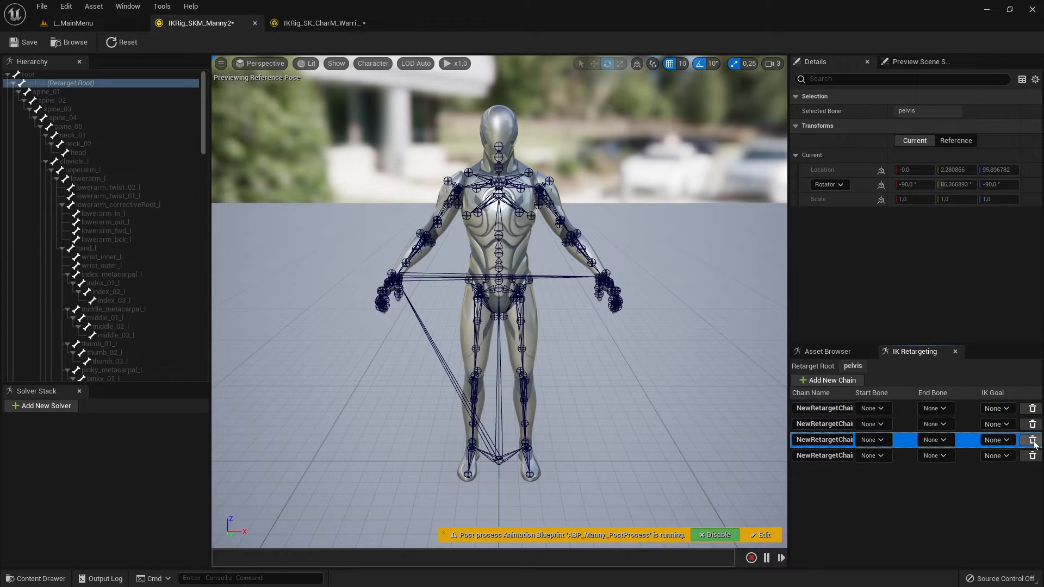
{"action": "left_click", "coordinate": [1033, 440]}
{"action": "left_click", "coordinate": [1033, 424]}
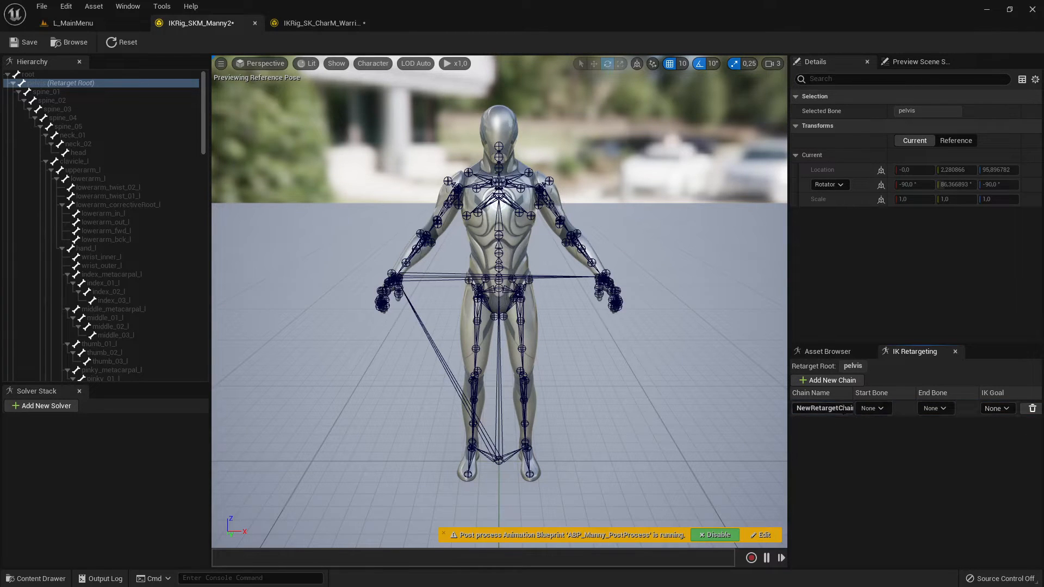
- Rename the empty retarget chain Spine, checking the name against the example table in the browser
{"action": "left_click", "coordinate": [822, 409]}
{"action": "left_click", "coordinate": [856, 442]}
{"action": "double_click", "coordinate": [823, 410]}
{"action": "key", "text": "alt+Tab"}
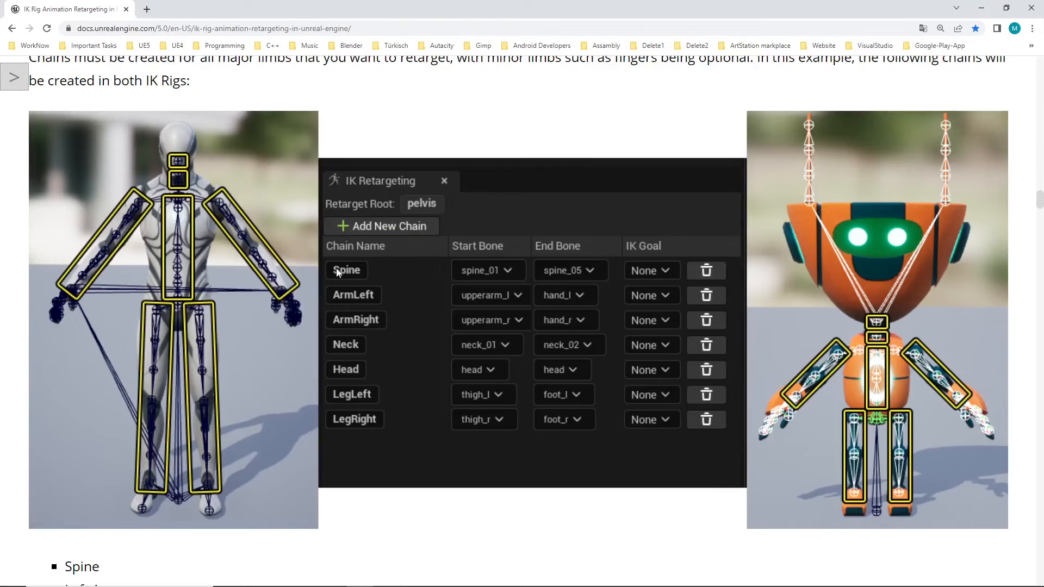
{"action": "key", "text": "alt+Tab"}
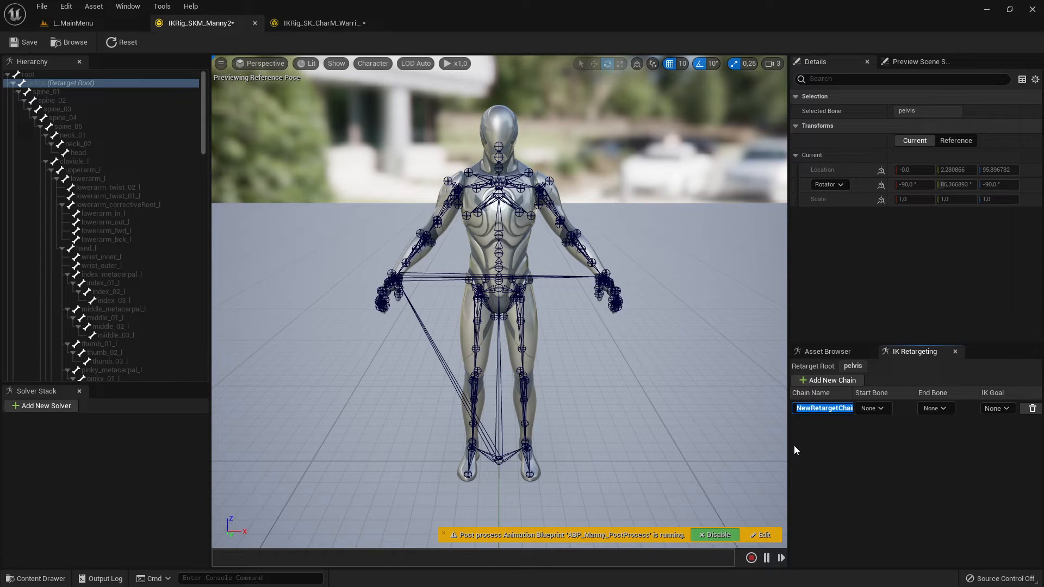
{"action": "type", "text": "Spine"}
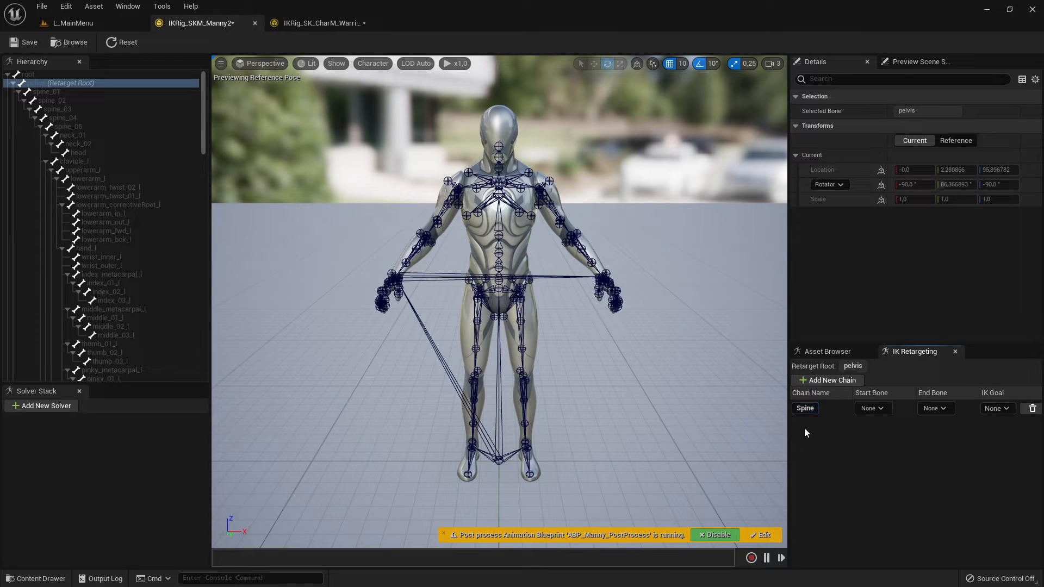
{"action": "key", "text": "Return"}
- Set the Spine chain's start bone to spine_01 and its end bone to spine_05, following the example chain table in the browser
{"action": "key", "text": "alt+Tab"}
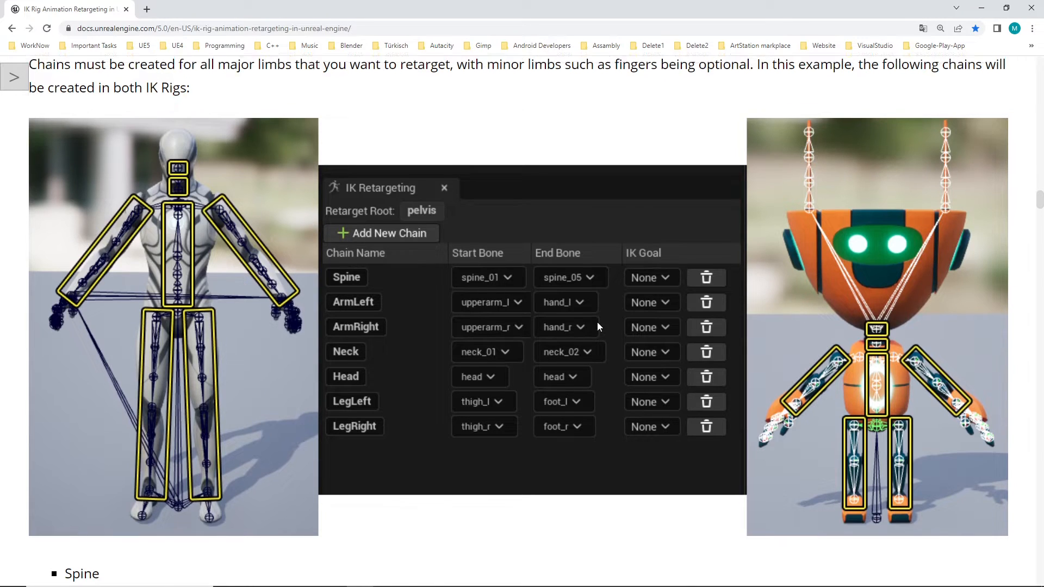
{"action": "scroll", "coordinate": [598, 329], "scroll_direction": "up", "scroll_amount": 10}
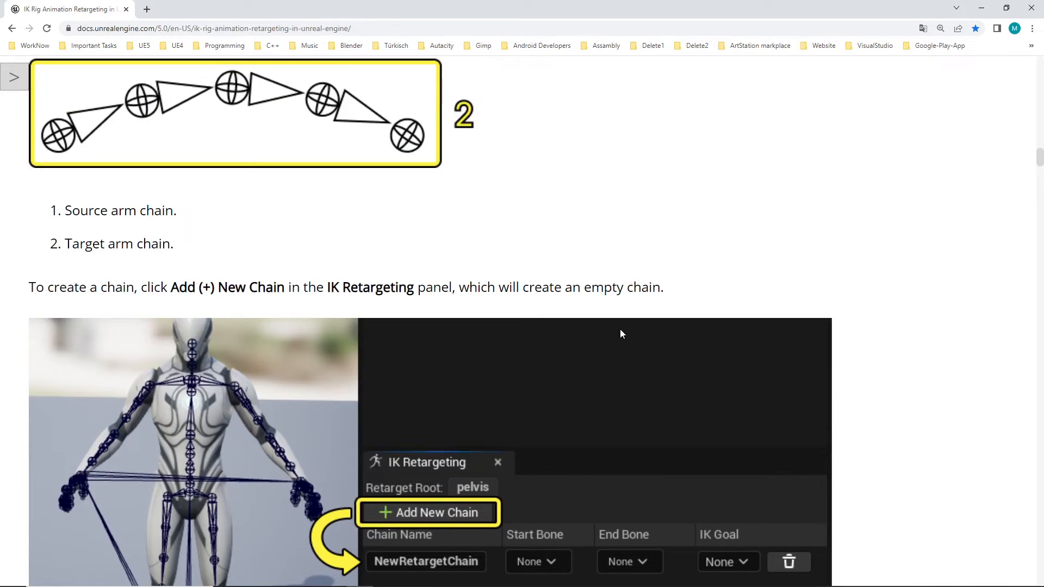
{"action": "scroll", "coordinate": [622, 334], "scroll_direction": "down", "scroll_amount": 5}
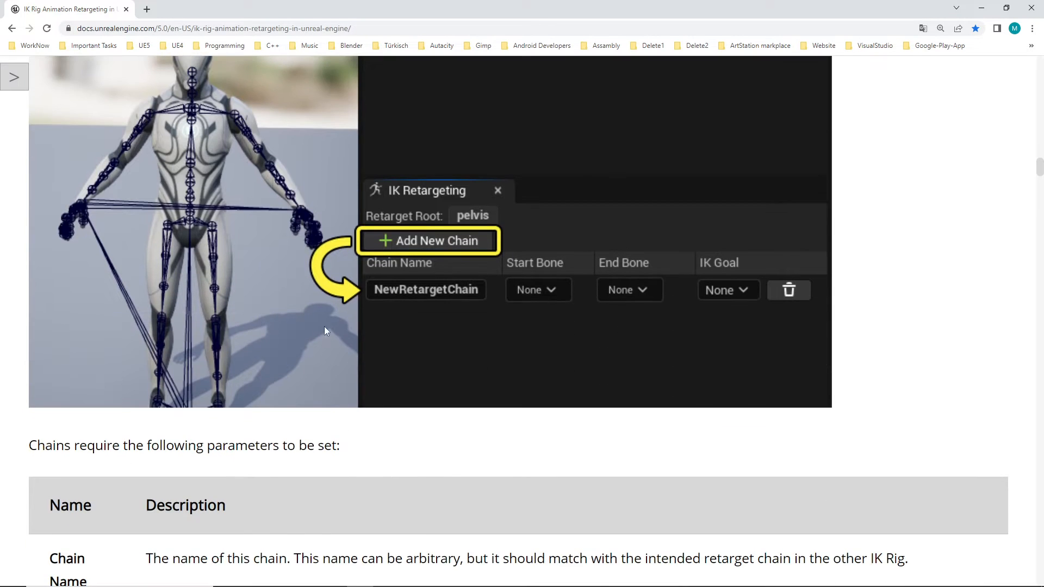
{"action": "scroll", "coordinate": [325, 326], "scroll_direction": "down", "scroll_amount": 15}
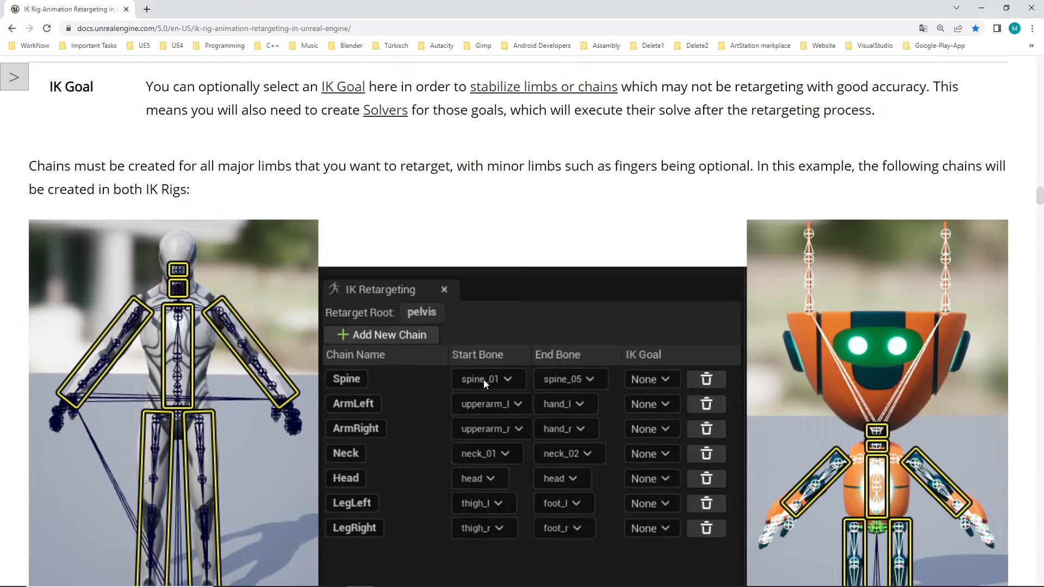
{"action": "key", "text": "alt"}
{"action": "key", "text": "alt+Tab"}
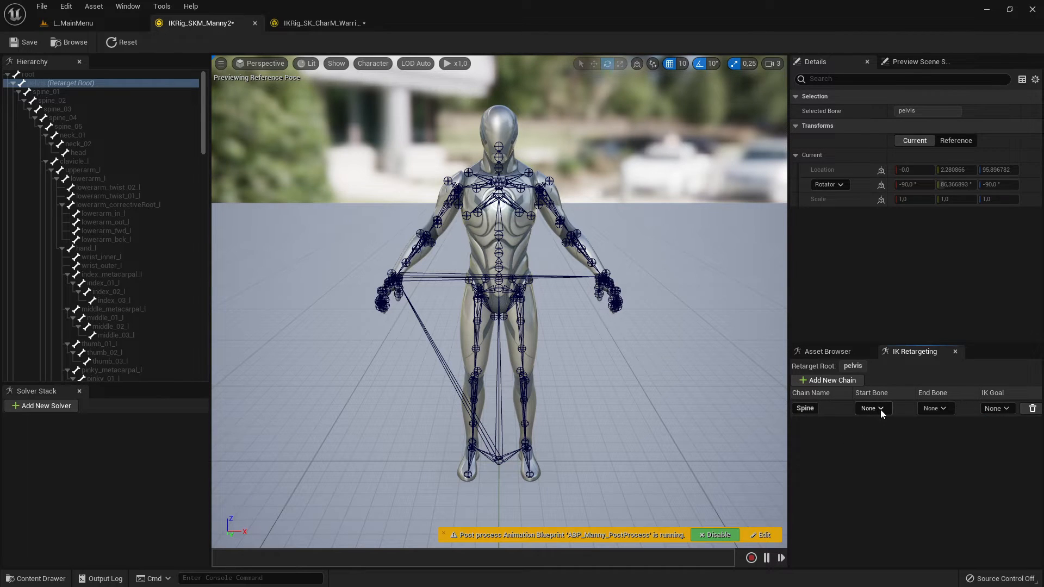
{"action": "left_click", "coordinate": [880, 409]}
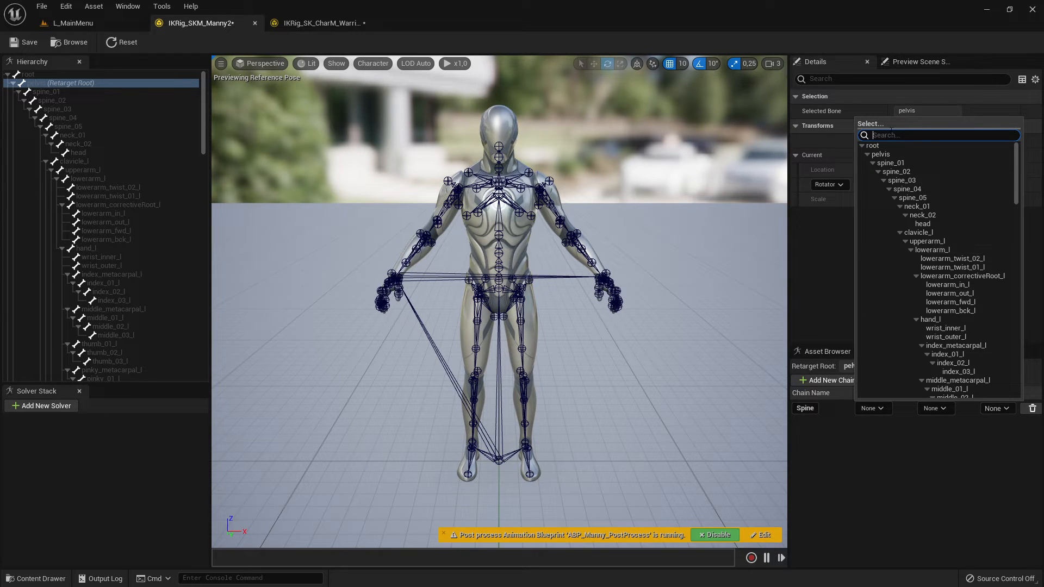
{"action": "type", "text": "spine"}
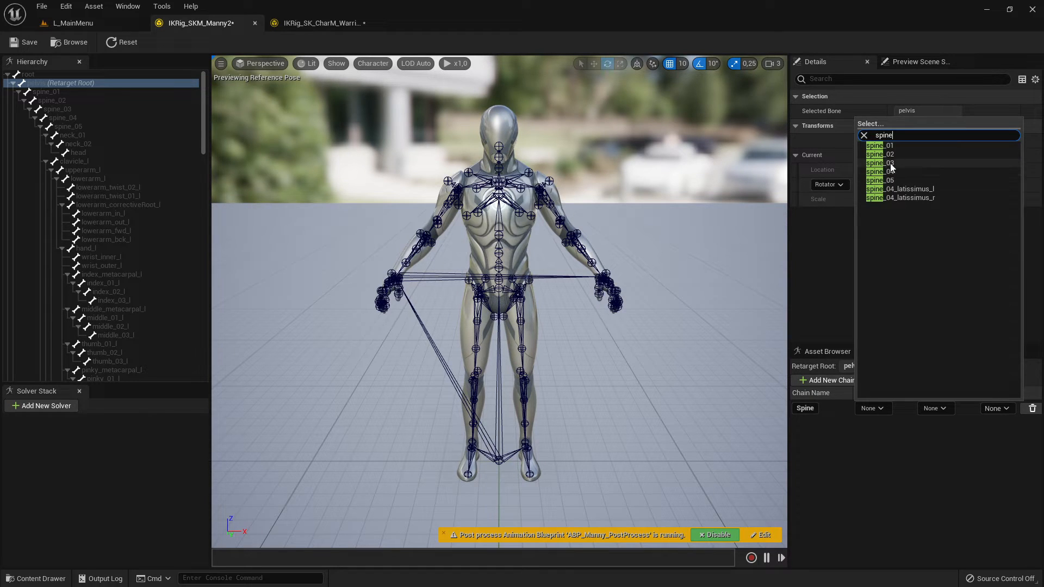
{"action": "left_click", "coordinate": [889, 145]}
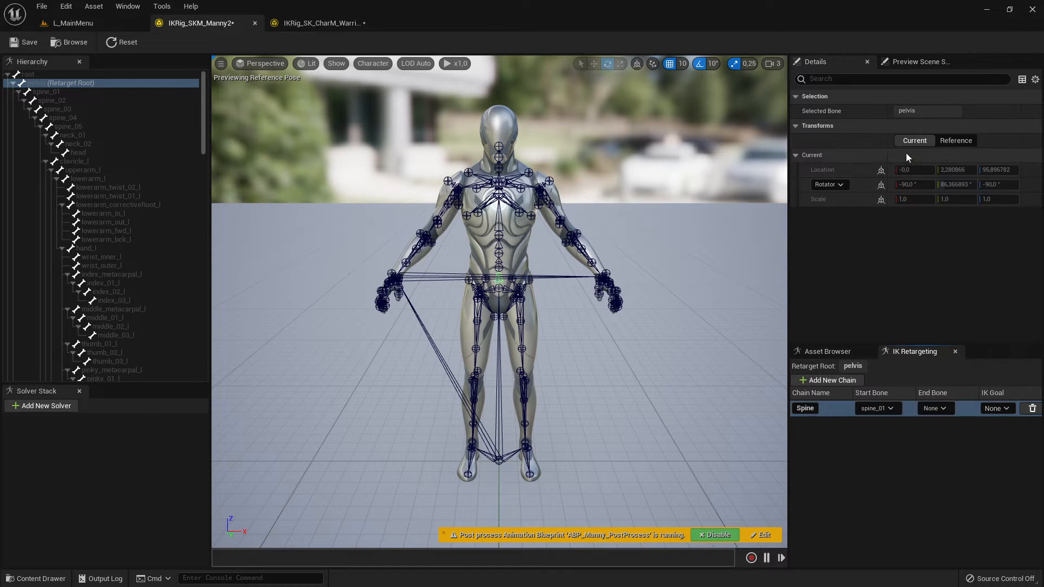
{"action": "left_click", "coordinate": [941, 409]}
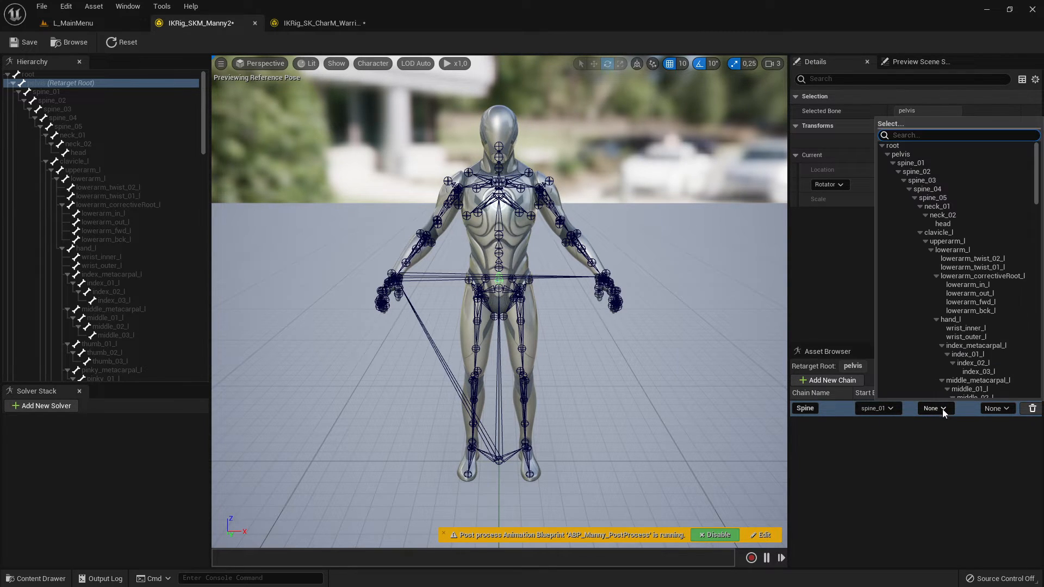
{"action": "left_click", "coordinate": [934, 197]}
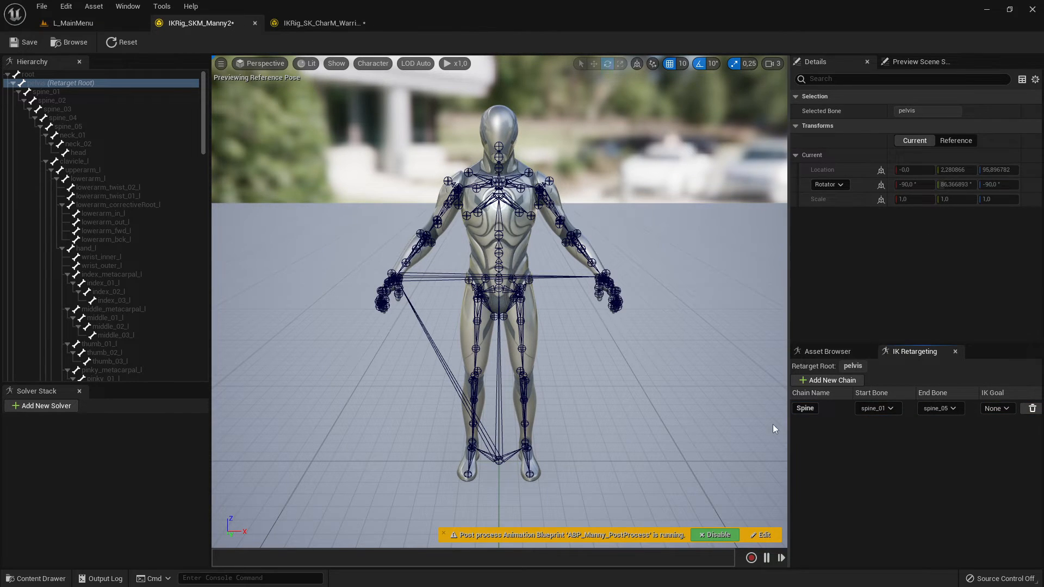
- Recheck the browser's example chain table, add a second empty retarget chain below Spine in IKRig_SKM_Manny2 and save the rig
{"action": "key", "text": "alt+Tab"}
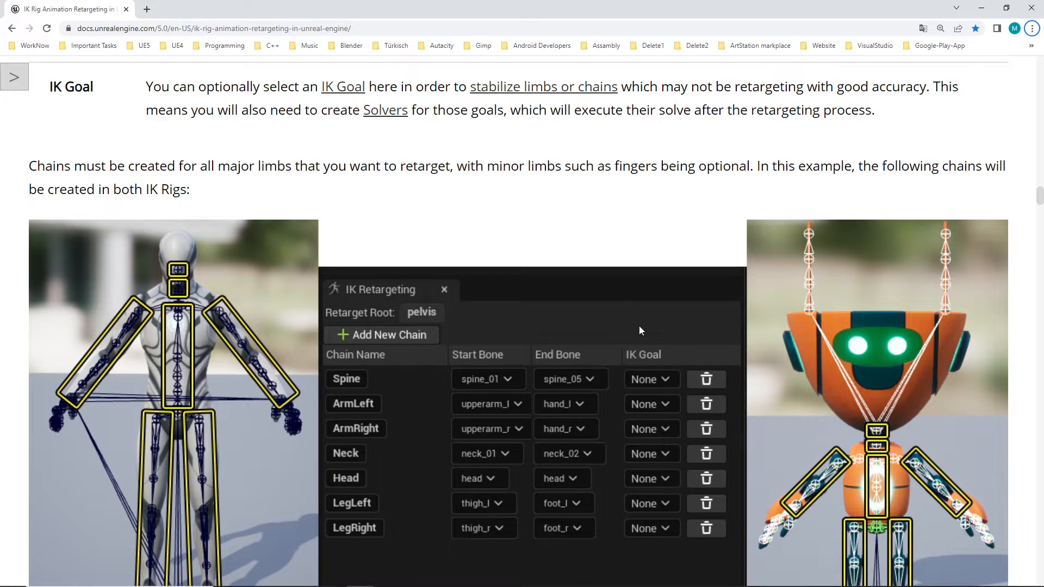
{"action": "scroll", "coordinate": [639, 330], "scroll_direction": "down", "scroll_amount": 2}
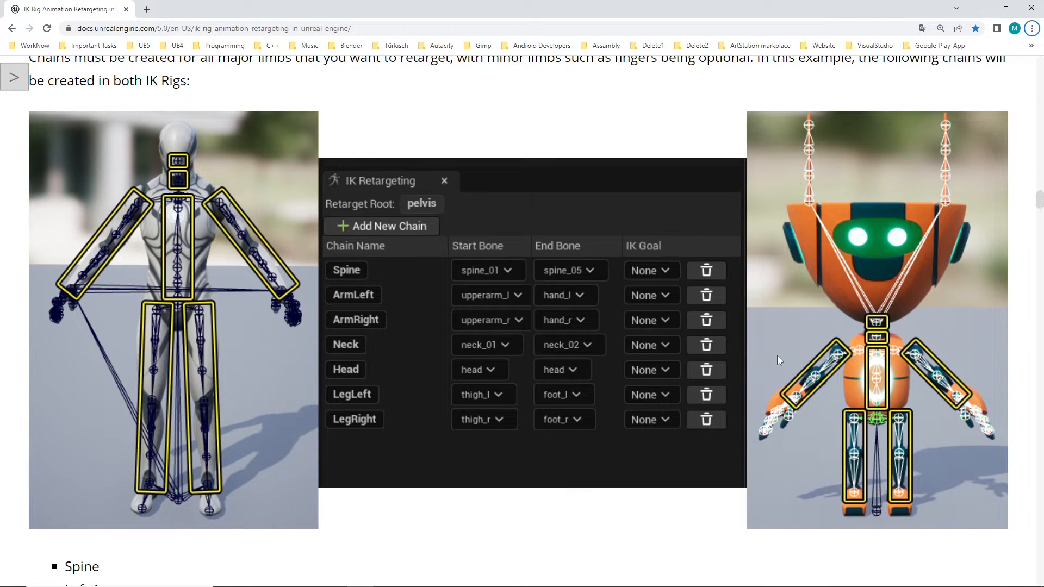
{"action": "key", "text": "alt+Tab"}
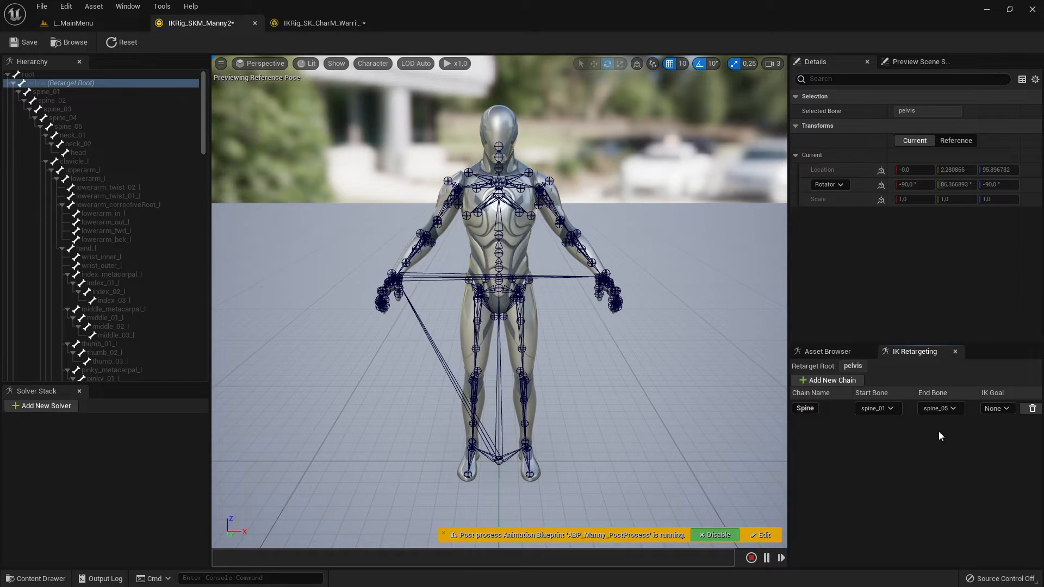
{"action": "left_click", "coordinate": [807, 381]}
{"action": "left_click", "coordinate": [826, 426]}
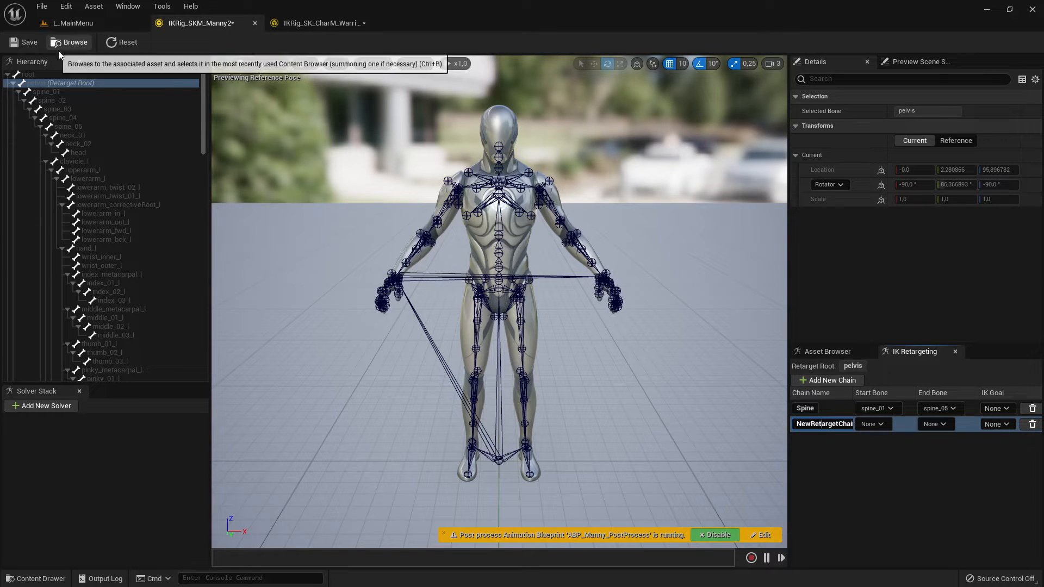
{"action": "left_click", "coordinate": [25, 44]}
- Add a retarget chain to IKRig_SK_CharM_Warrior2 and name it Spine to match the mannequin rig
{"action": "left_click", "coordinate": [321, 23]}
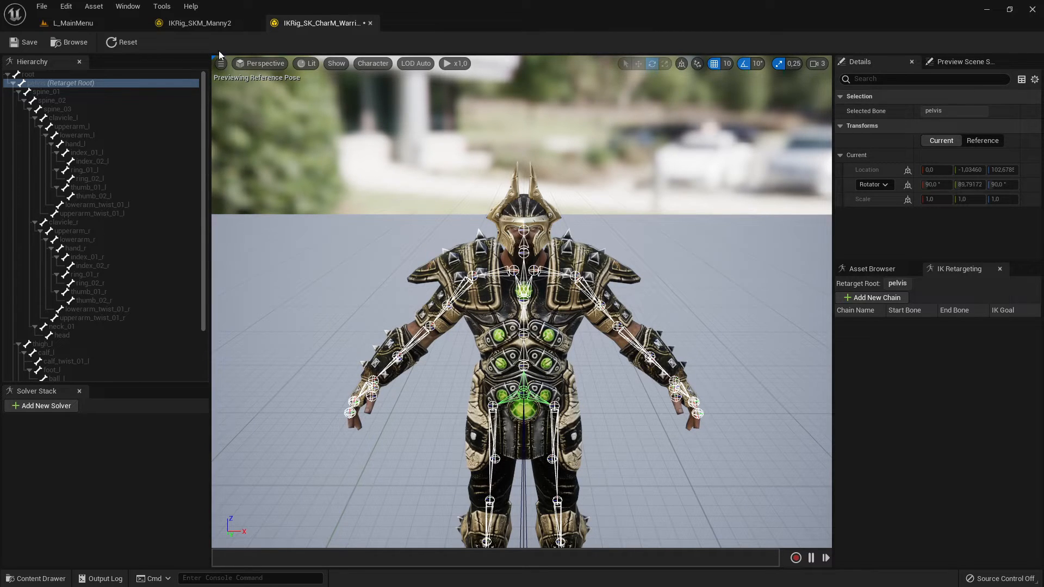
{"action": "left_click", "coordinate": [200, 23]}
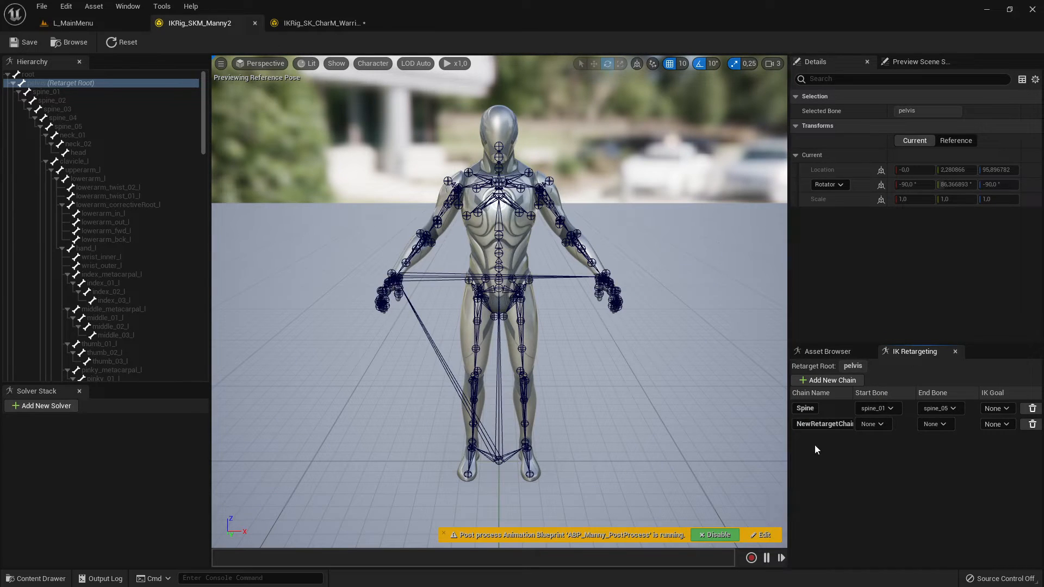
{"action": "left_click", "coordinate": [291, 29]}
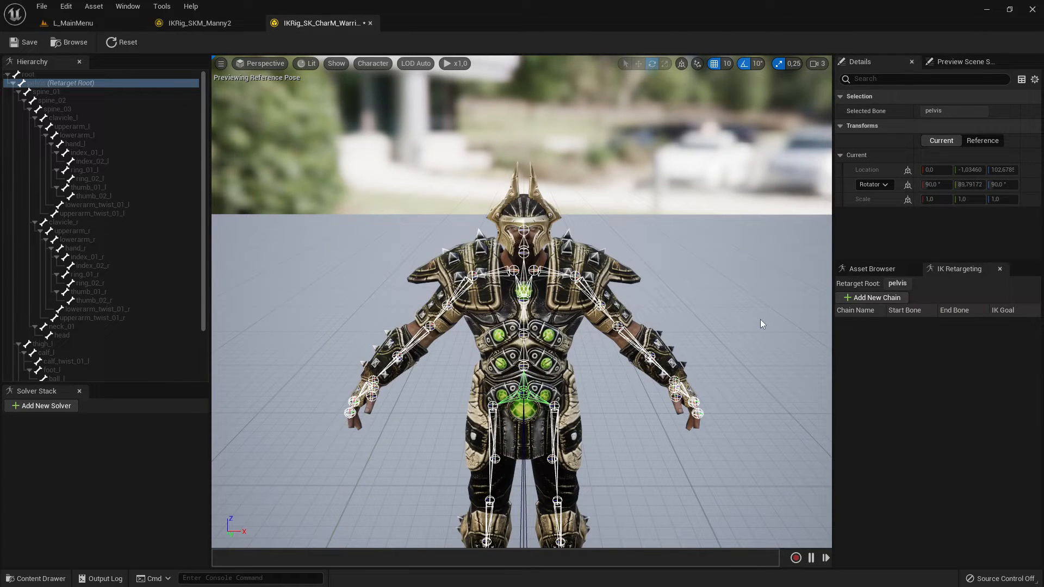
{"action": "scroll", "coordinate": [677, 303], "scroll_direction": "down", "scroll_amount": 5}
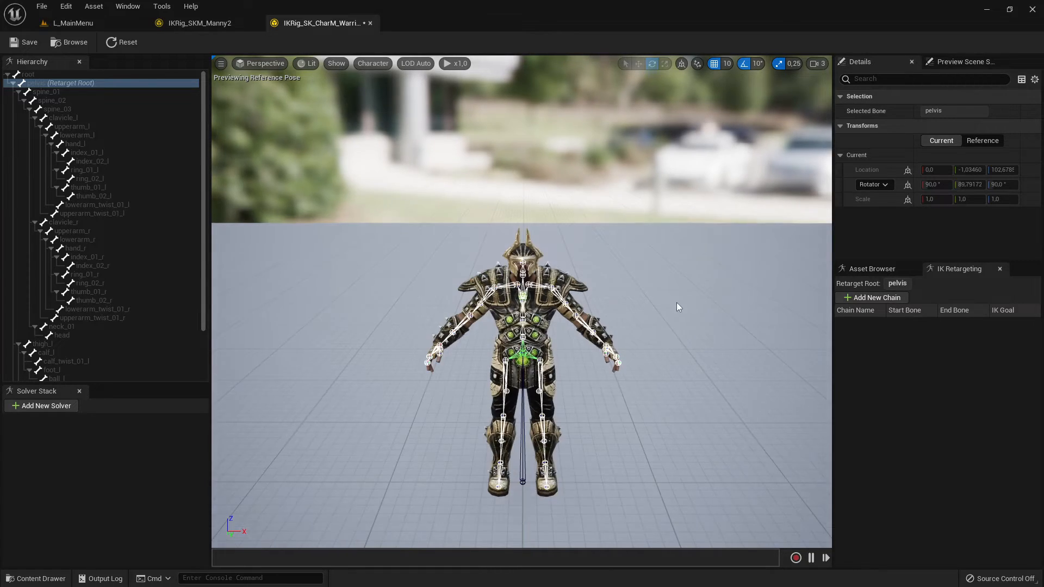
{"action": "scroll", "coordinate": [653, 315], "scroll_direction": "up", "scroll_amount": 5}
{"action": "middle_click_drag", "start_coordinate": [629, 327], "coordinate": [641, 395]}
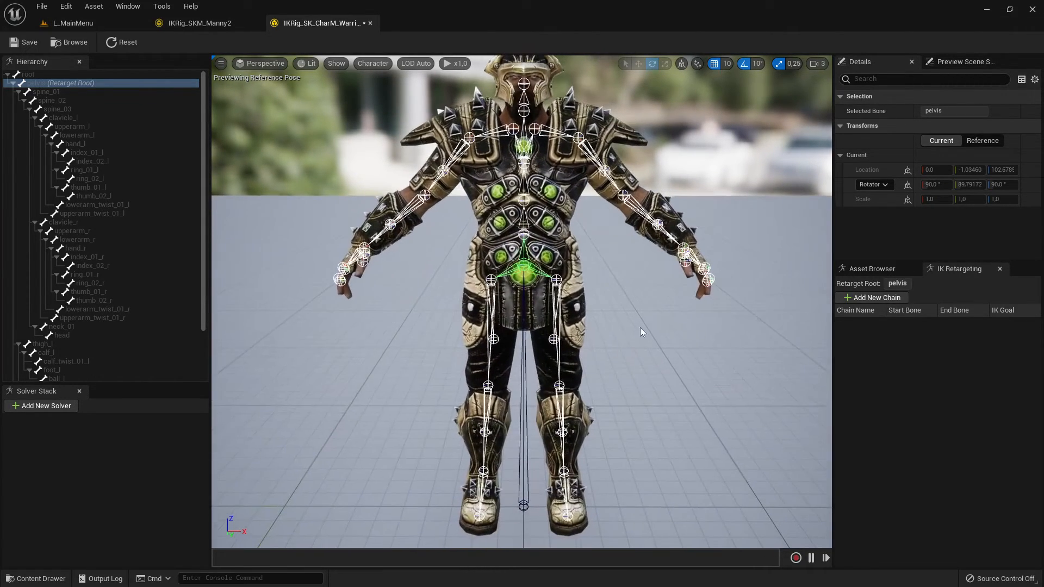
{"action": "left_click", "coordinate": [866, 302]}
{"action": "left_click", "coordinate": [873, 326]}
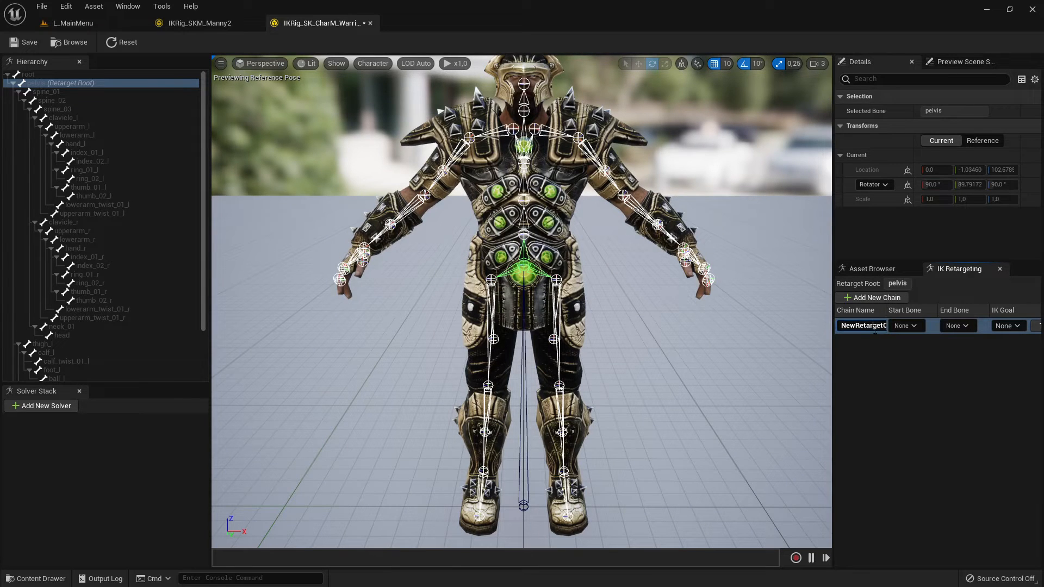
{"action": "key", "text": "alt+Tab"}
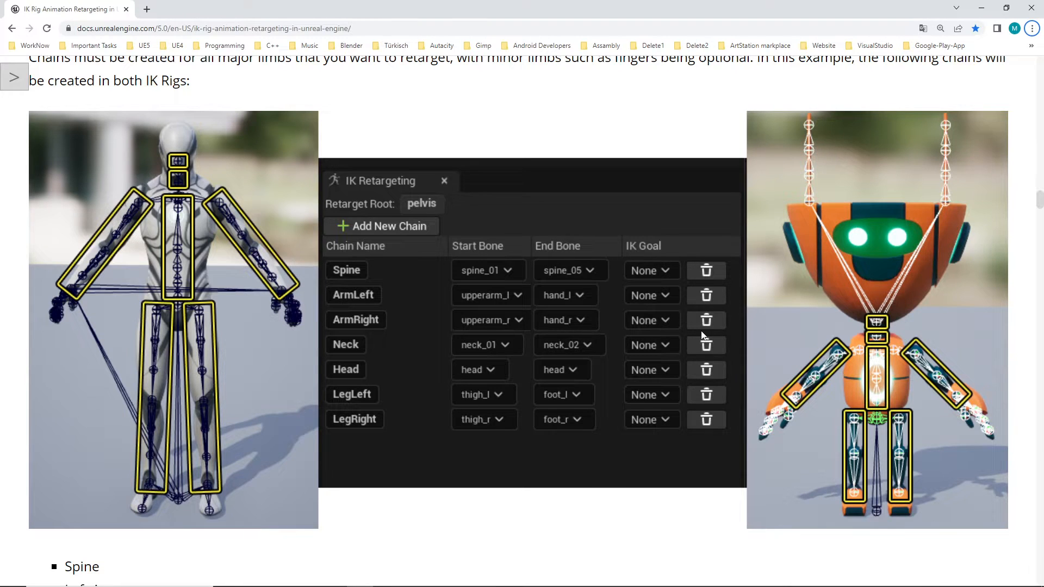
{"action": "key", "text": "alt+Tab"}
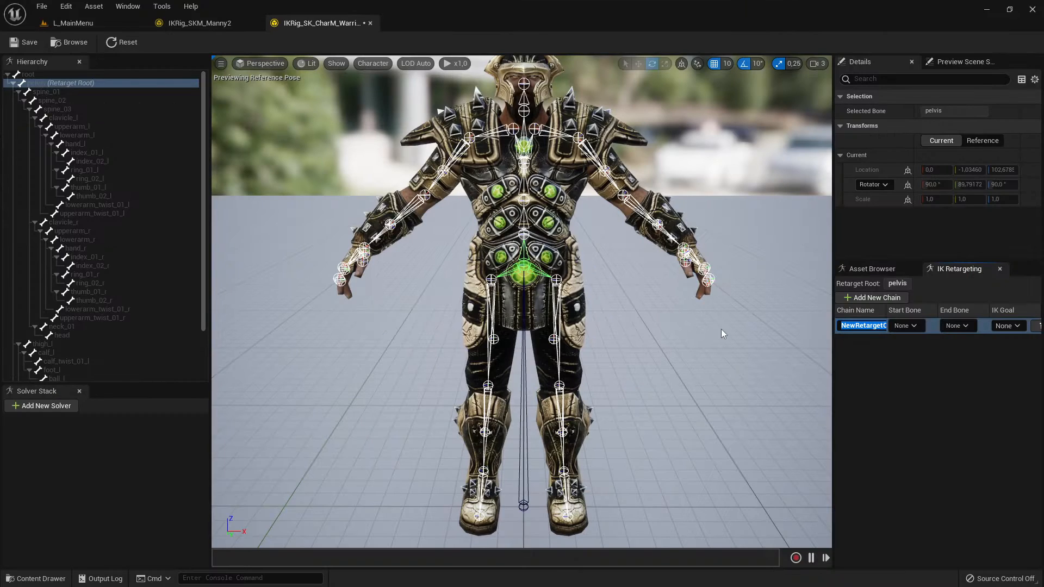
{"action": "type", "text": "Spine"}
{"action": "key", "text": "Return"}
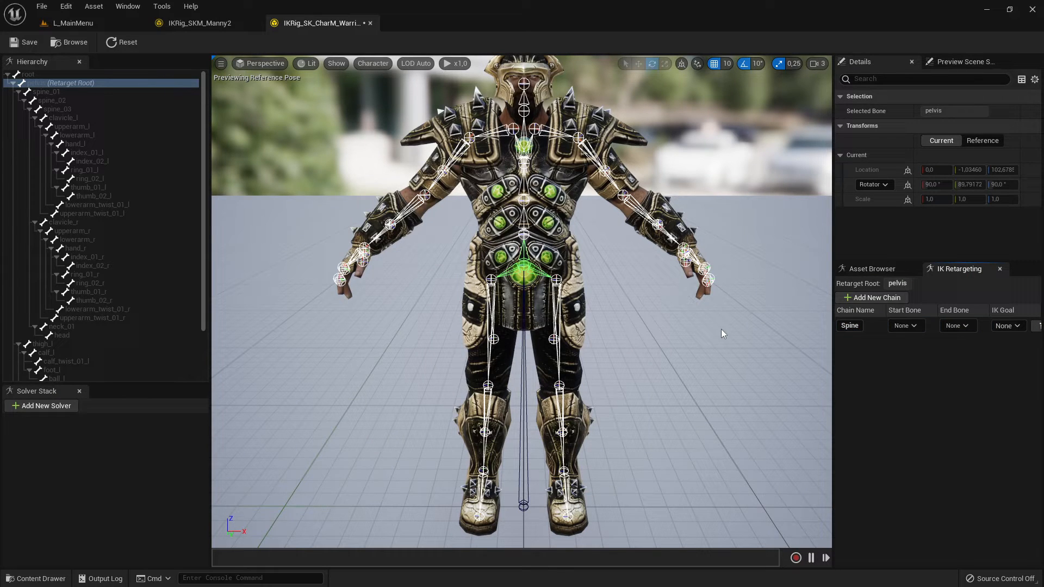
- Set the warrior's Spine chain from start bone spine_01 to end bone spine_03, and select spine_03 on the character
{"action": "left_click_drag", "start_coordinate": [835, 274], "coordinate": [762, 262]}
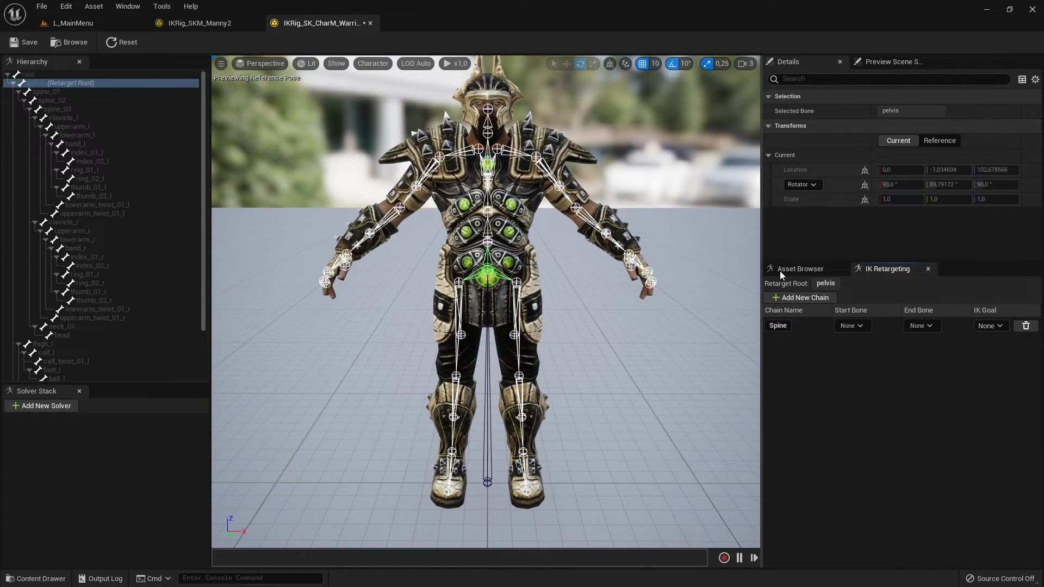
{"action": "left_click", "coordinate": [852, 325]}
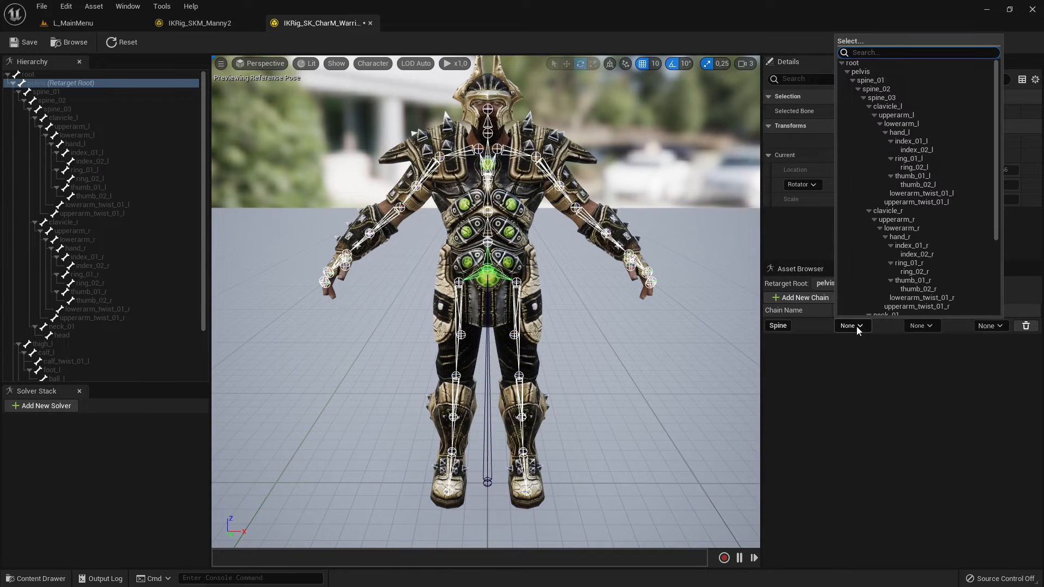
{"action": "left_click", "coordinate": [889, 81]}
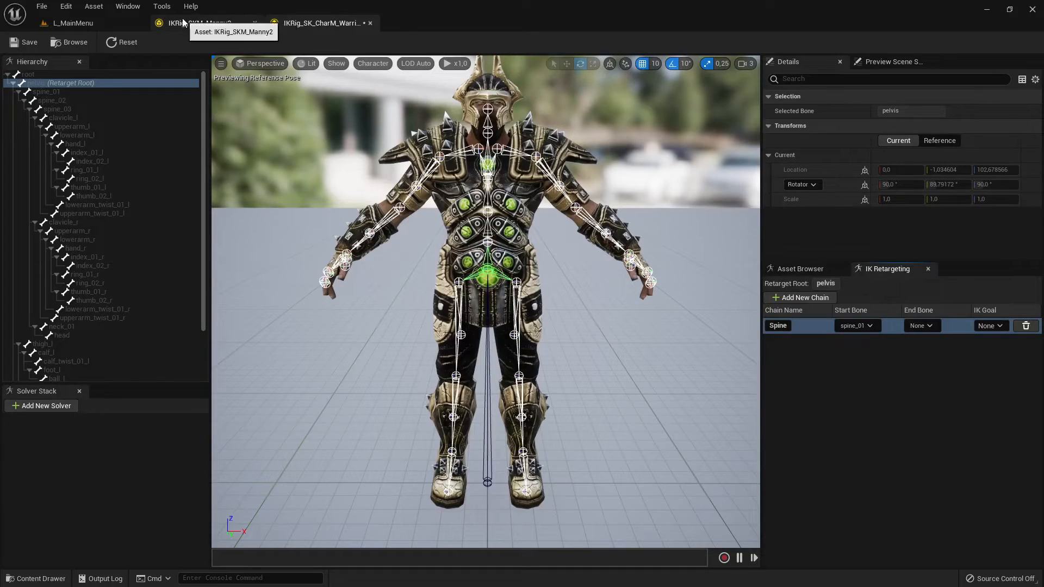
{"action": "left_click", "coordinate": [199, 23]}
{"action": "left_click", "coordinate": [360, 24]}
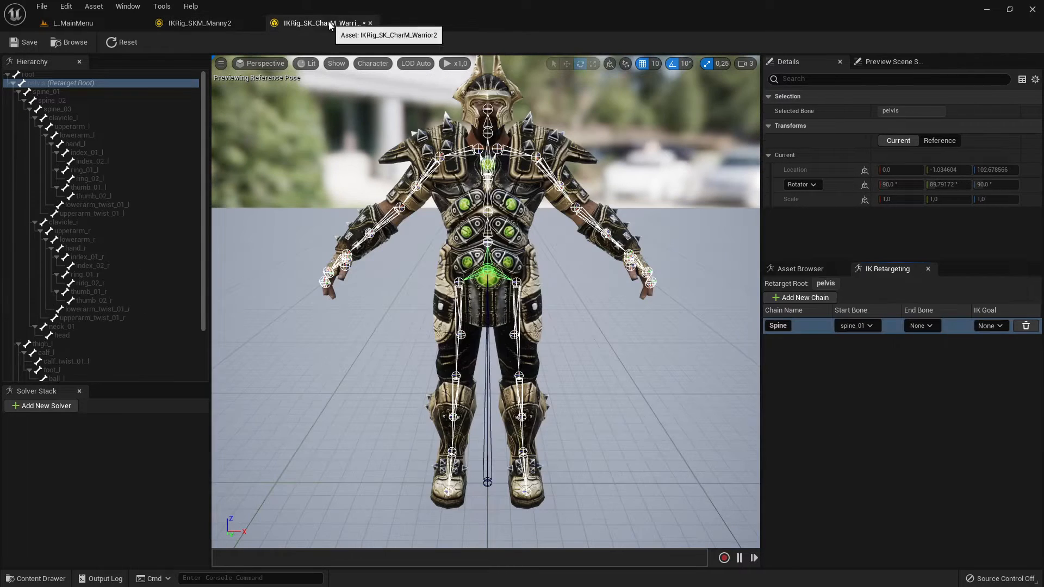
{"action": "left_click", "coordinate": [922, 325]}
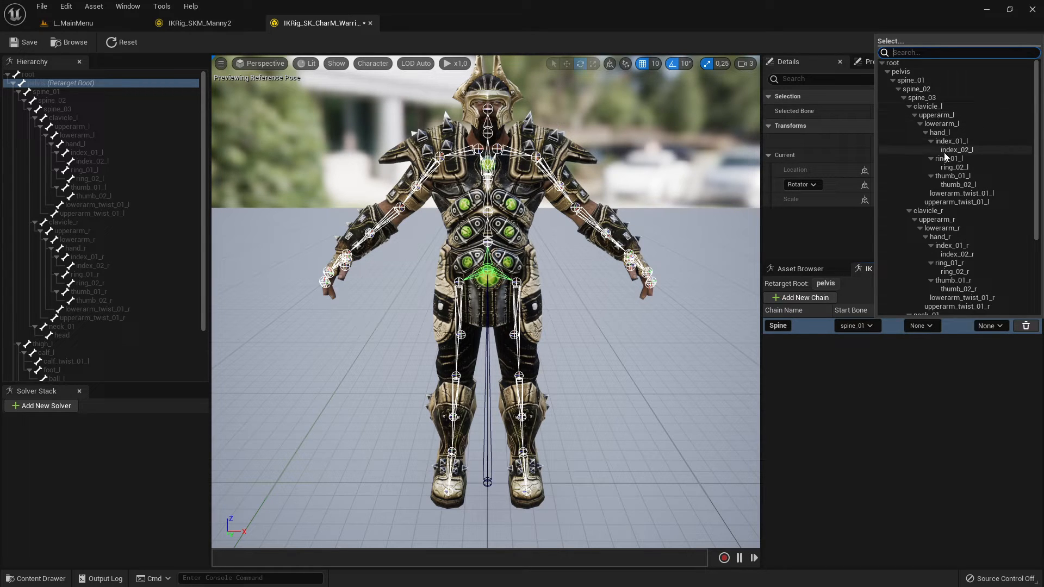
{"action": "left_click", "coordinate": [919, 99]}
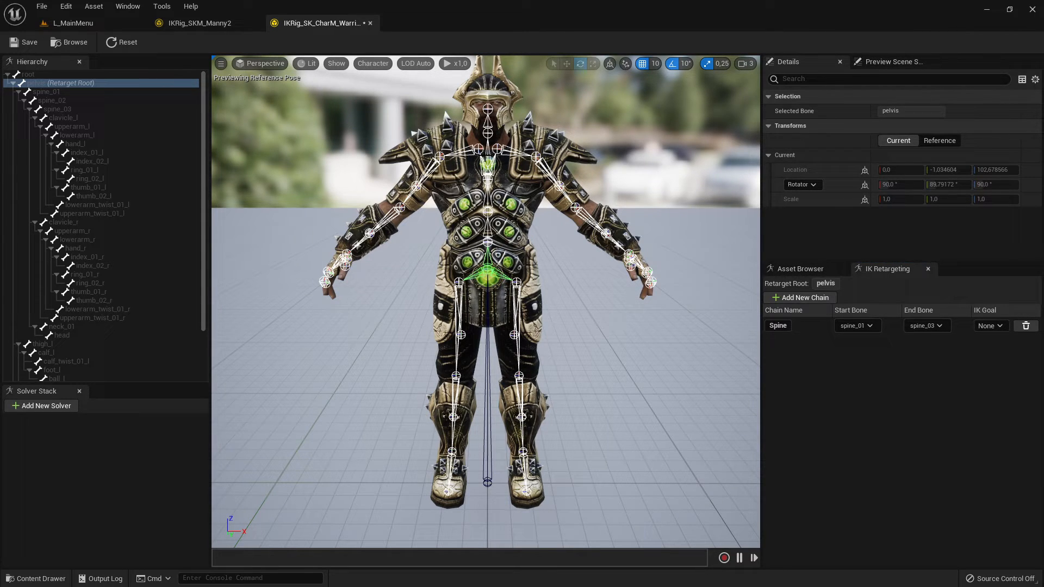
{"action": "left_click", "coordinate": [486, 159]}
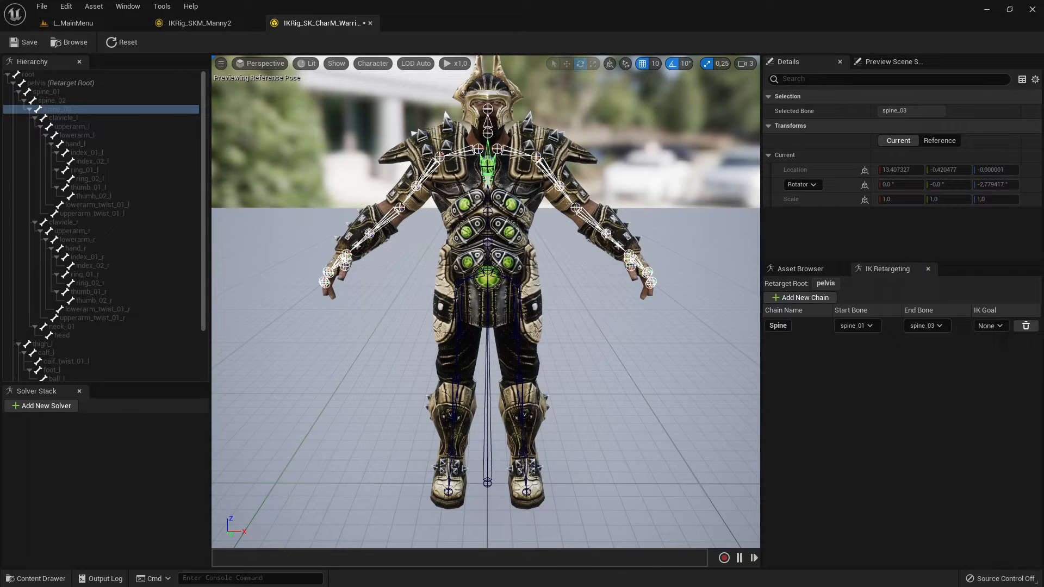
- Consult the example chain table in the browser and add four empty retarget chains below Spine in the warrior's rig
{"action": "key", "text": "alt+Tab"}
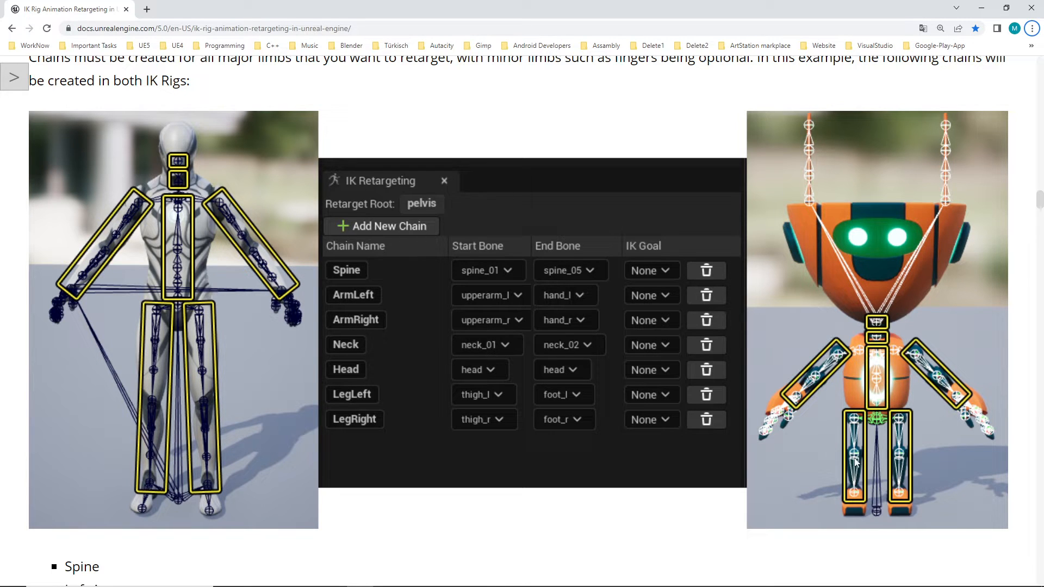
{"action": "scroll", "coordinate": [902, 326], "scroll_direction": "down", "scroll_amount": 5}
{"action": "scroll", "coordinate": [900, 359], "scroll_direction": "up", "scroll_amount": 5}
{"action": "key", "text": "alt+Tab"}
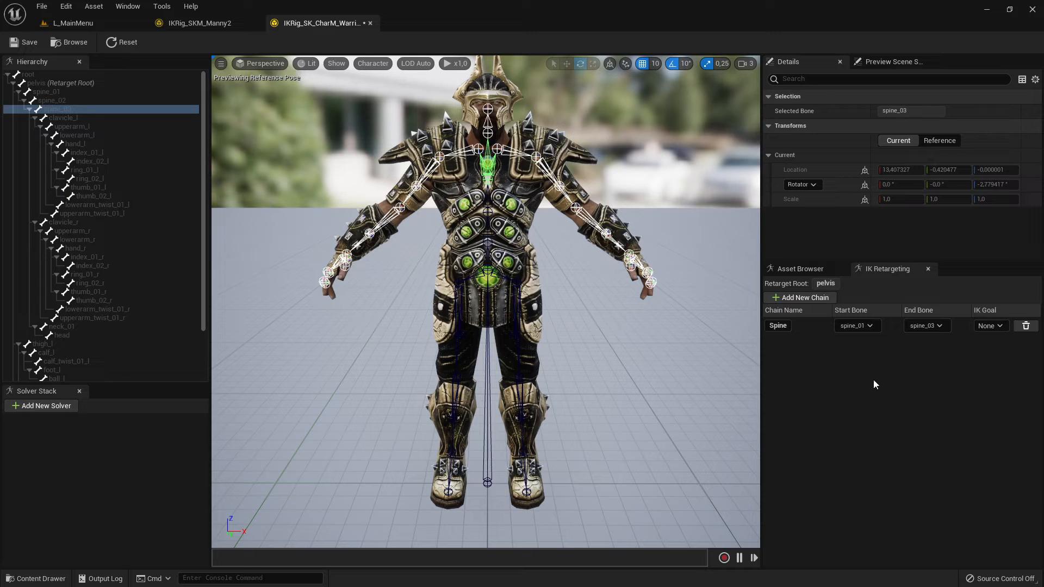
{"action": "left_click", "coordinate": [783, 298]}
{"action": "left_click", "coordinate": [783, 298]}
{"action": "left_click", "coordinate": [784, 298]}
{"action": "left_click", "coordinate": [783, 298]}
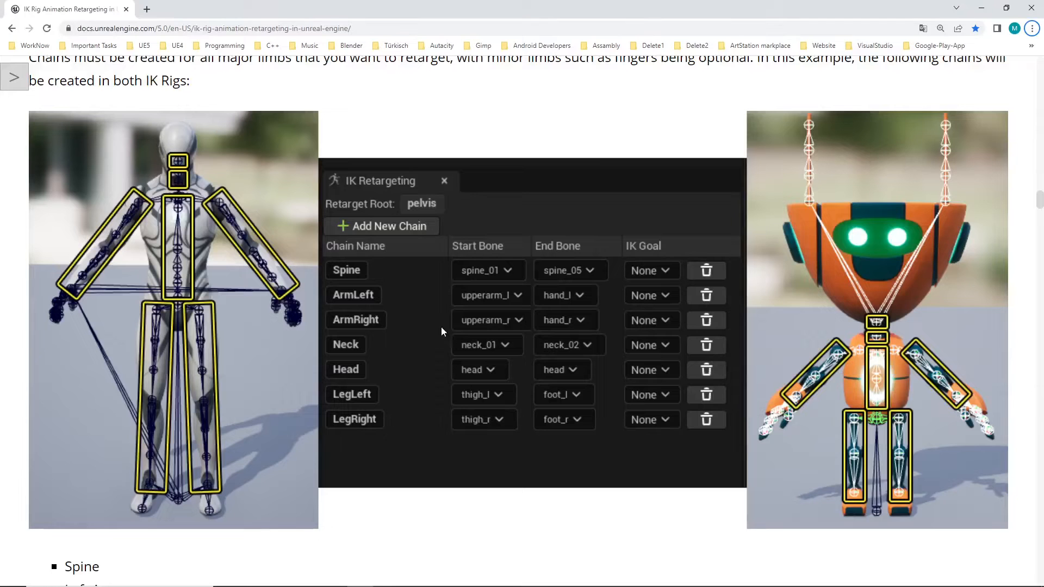
- Review the example chain table in the browser once more, return to Unreal Editor and close both IK Rig editors
{"action": "key", "text": "alt+Tab"}
{"action": "key", "text": "alt+Tab"}
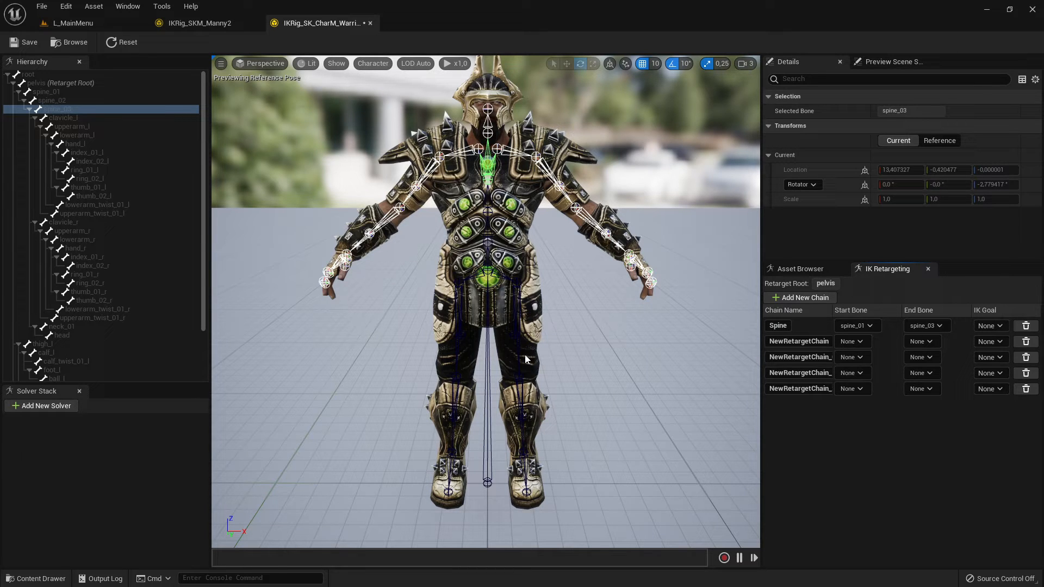
{"action": "left_click", "coordinate": [370, 23]}
{"action": "left_click", "coordinate": [254, 23]}
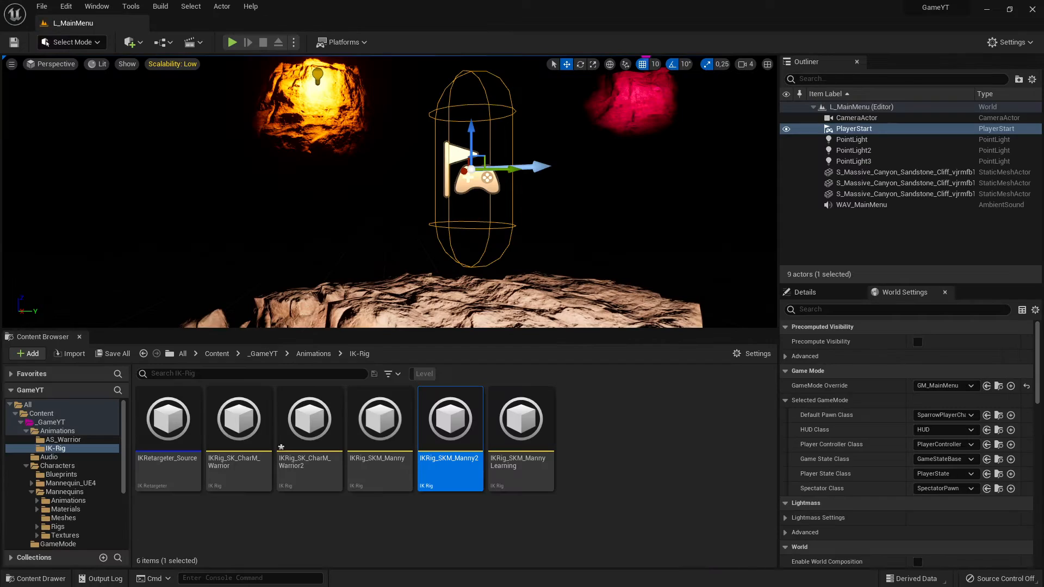
- Force delete the IK Rig assets IKRig_SK_CharM_Warrior2 and IKRig_SKM_Manny2 from the IK-Rig folder
{"action": "left_click", "coordinate": [446, 516]}
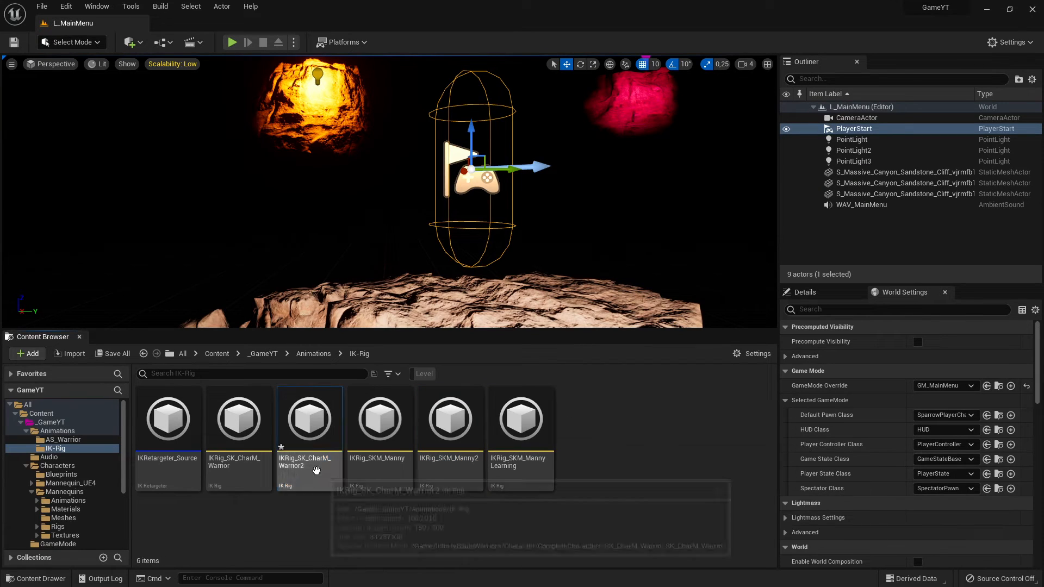
{"action": "left_click", "coordinate": [315, 469]}
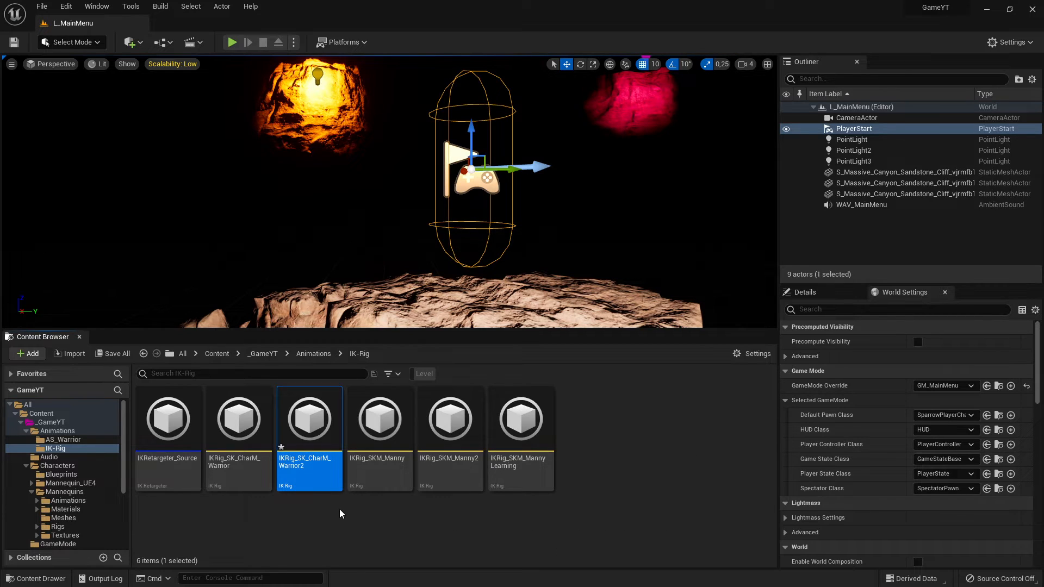
{"action": "key", "text": "Delete"}
{"action": "left_click", "coordinate": [468, 494]}
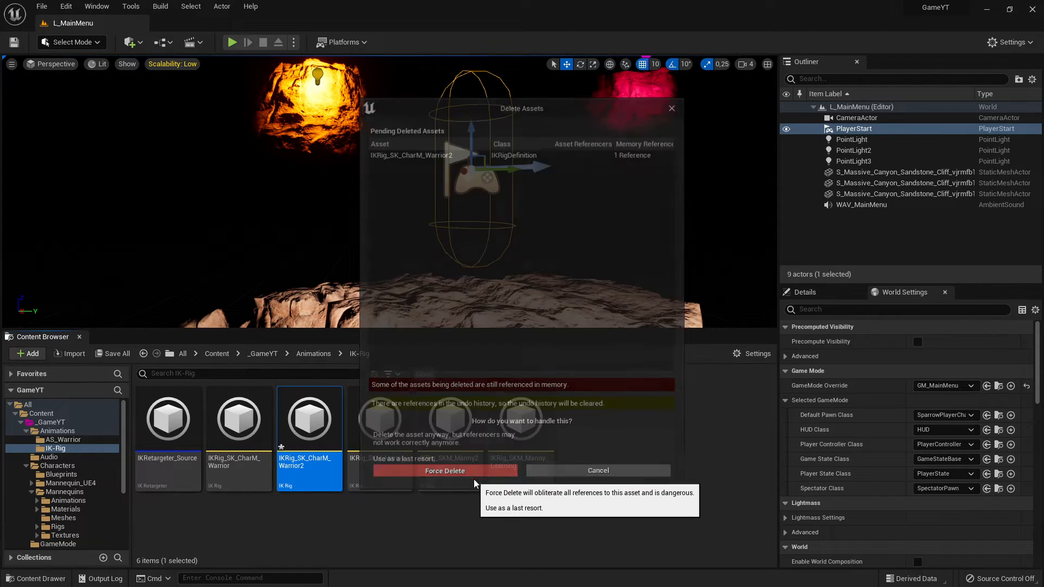
{"action": "left_click", "coordinate": [381, 467]}
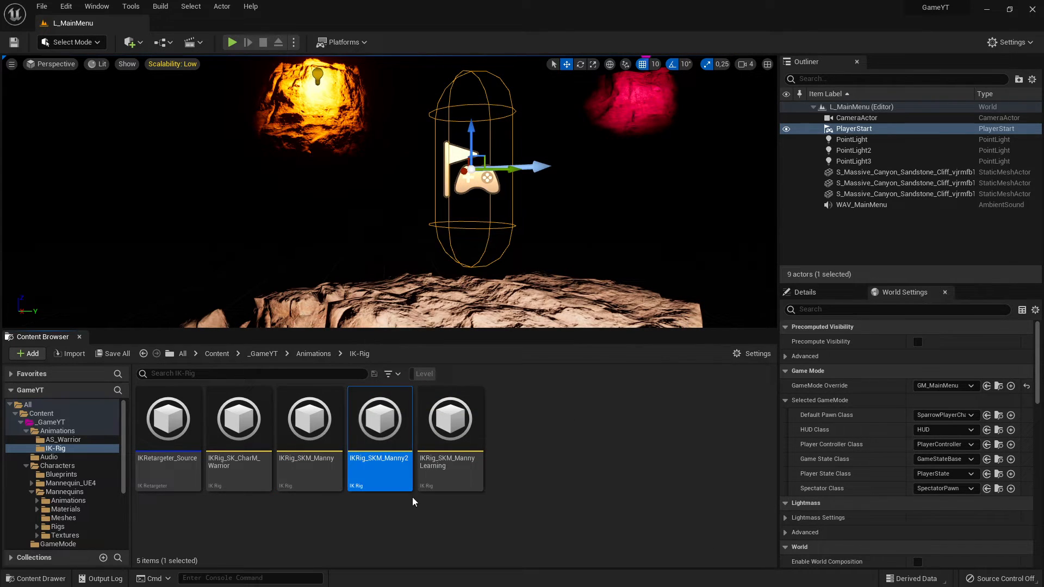
{"action": "key", "text": "Delete"}
{"action": "left_click", "coordinate": [446, 473]}
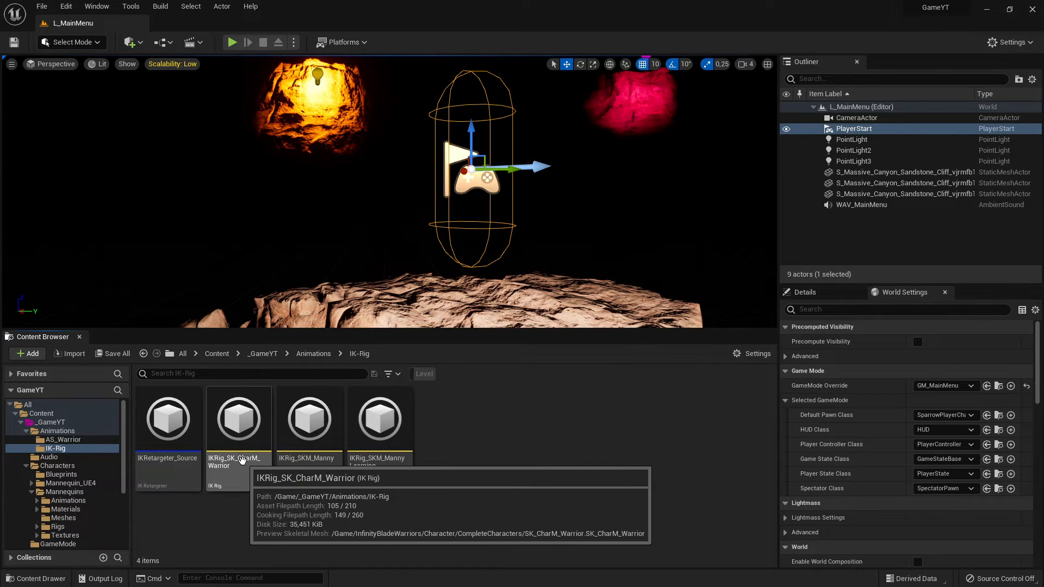
- Open IKRig_SK_CharM_Warrior and IKRig_SKM_Manny docked in the main editor window, with the Manny rig placed ahead of the warrior rig
{"action": "left_click", "coordinate": [263, 466]}
{"action": "double_click", "coordinate": [262, 466]}
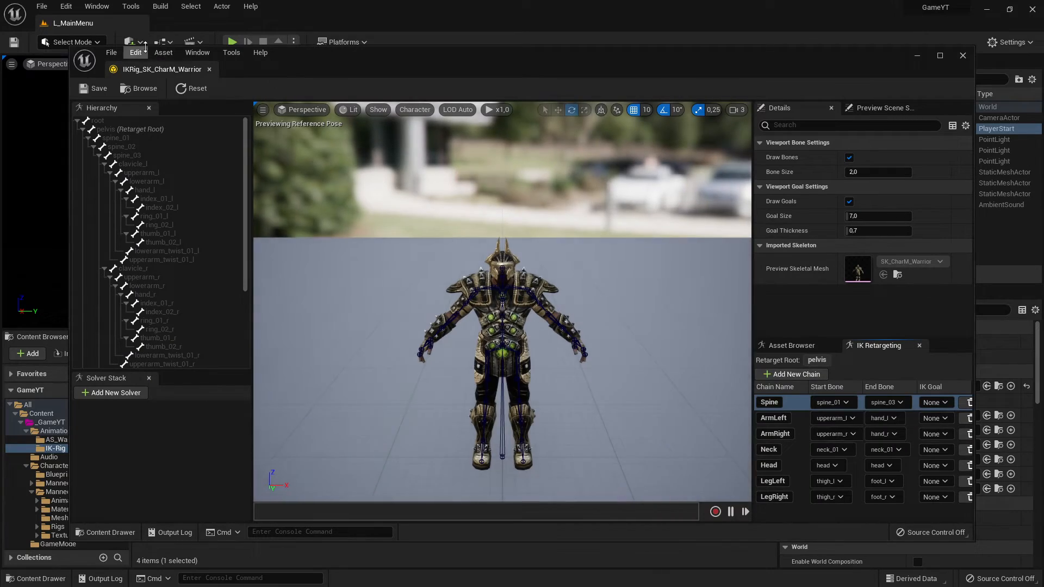
{"action": "left_click_drag", "start_coordinate": [139, 74], "coordinate": [182, 25]}
{"action": "left_click", "coordinate": [73, 23]}
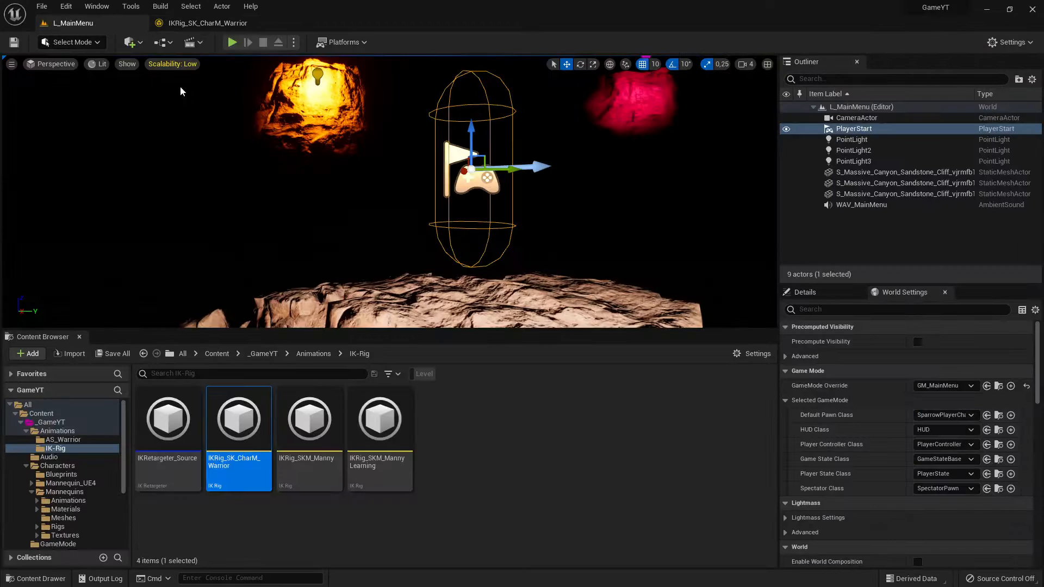
{"action": "double_click", "coordinate": [285, 457]}
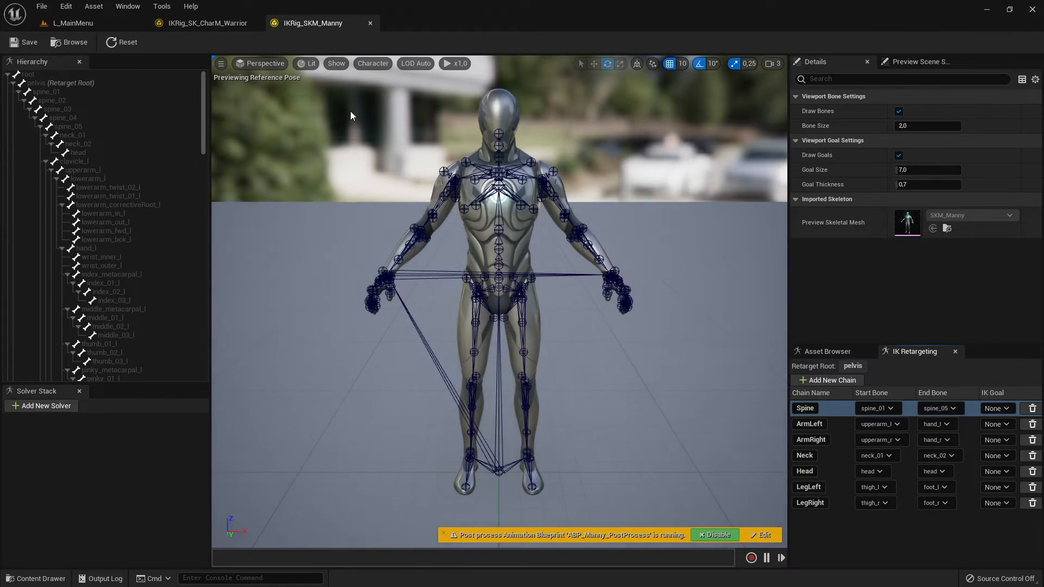
{"action": "left_click_drag", "start_coordinate": [306, 23], "coordinate": [196, 23]}
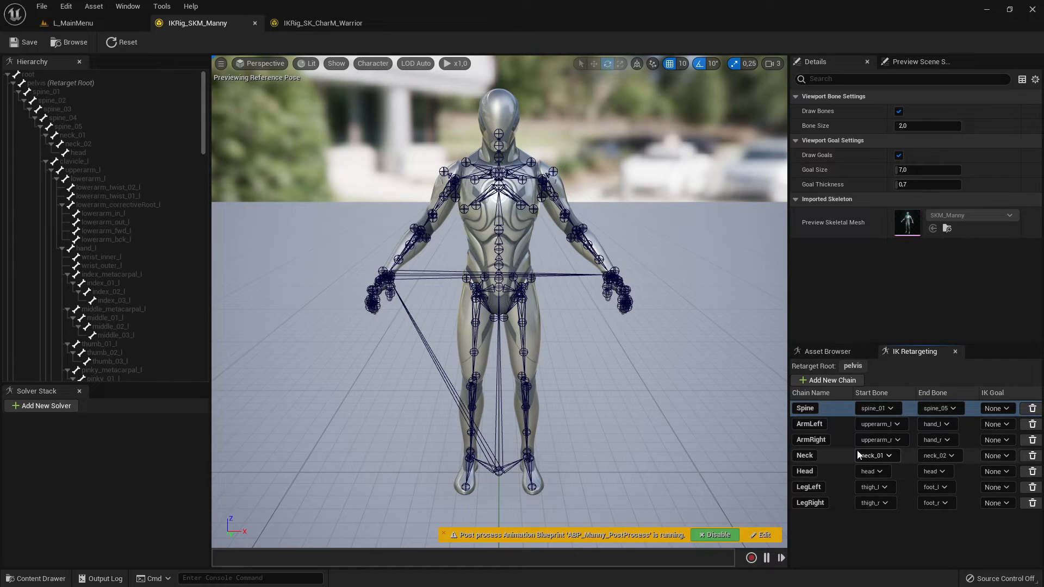
- Check the example chain table in the browser and examine the warrior's mesh and retarget chains in IKRig_SK_CharM_Warrior
{"action": "key", "text": "alt+Tab"}
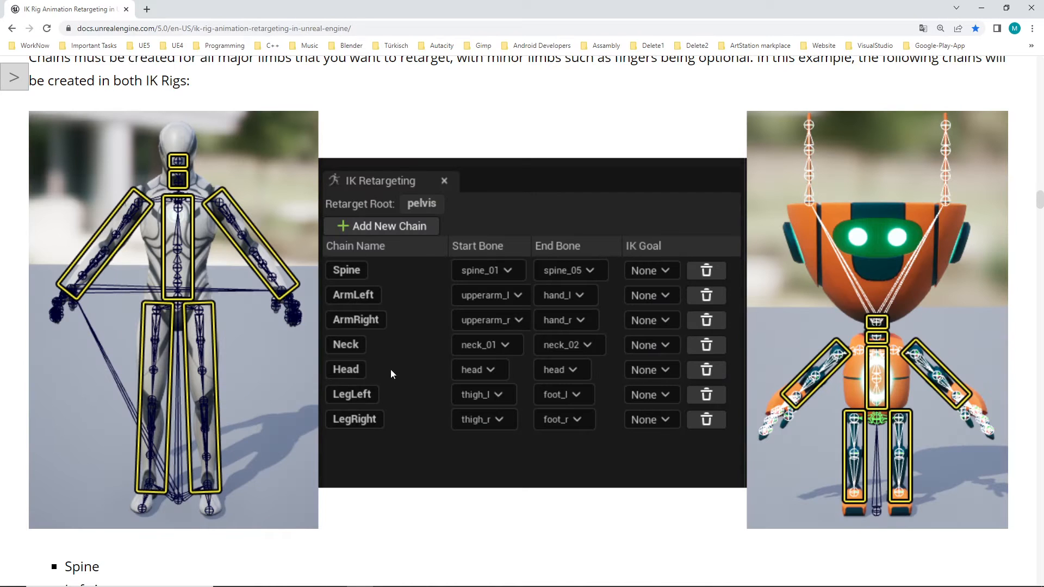
{"action": "key", "text": "alt+Tab"}
{"action": "left_click", "coordinate": [323, 23]}
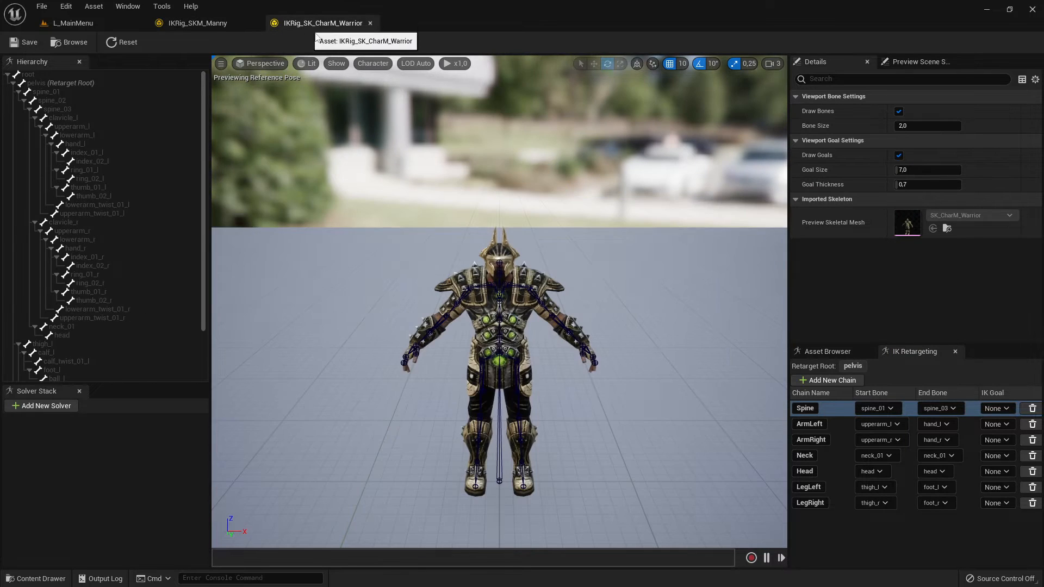
{"action": "scroll", "coordinate": [542, 353], "scroll_direction": "up", "scroll_amount": 2}
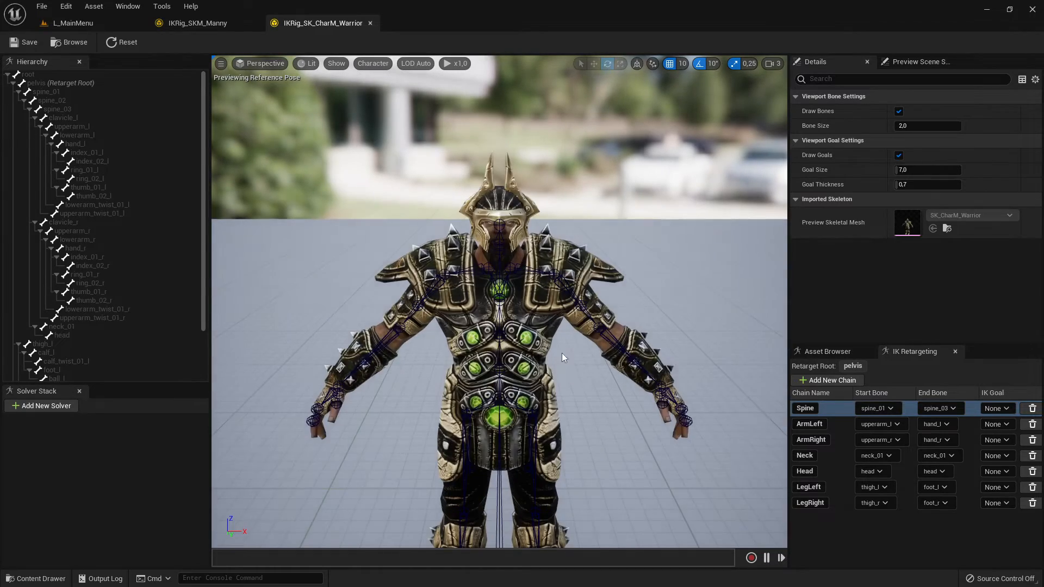
{"action": "mouse_move", "coordinate": [562, 353]}
{"action": "middle_mouse_down"}
{"action": "mouse_move", "coordinate": [561, 321]}
{"action": "mouse_move", "coordinate": [550, 365]}
{"action": "mouse_move", "coordinate": [559, 341]}
{"action": "middle_mouse_up"}
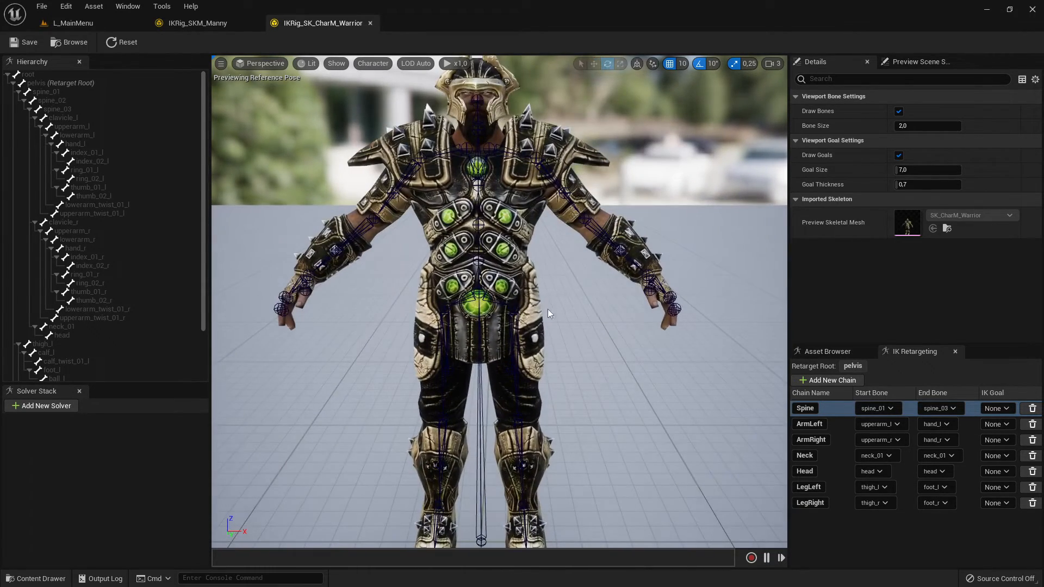
{"action": "scroll", "coordinate": [545, 263], "scroll_direction": "down", "scroll_amount": 3}
{"action": "scroll", "coordinate": [545, 264], "scroll_direction": "up", "scroll_amount": 3}
{"action": "left_click", "coordinate": [827, 352]}
{"action": "left_click", "coordinate": [914, 353]}
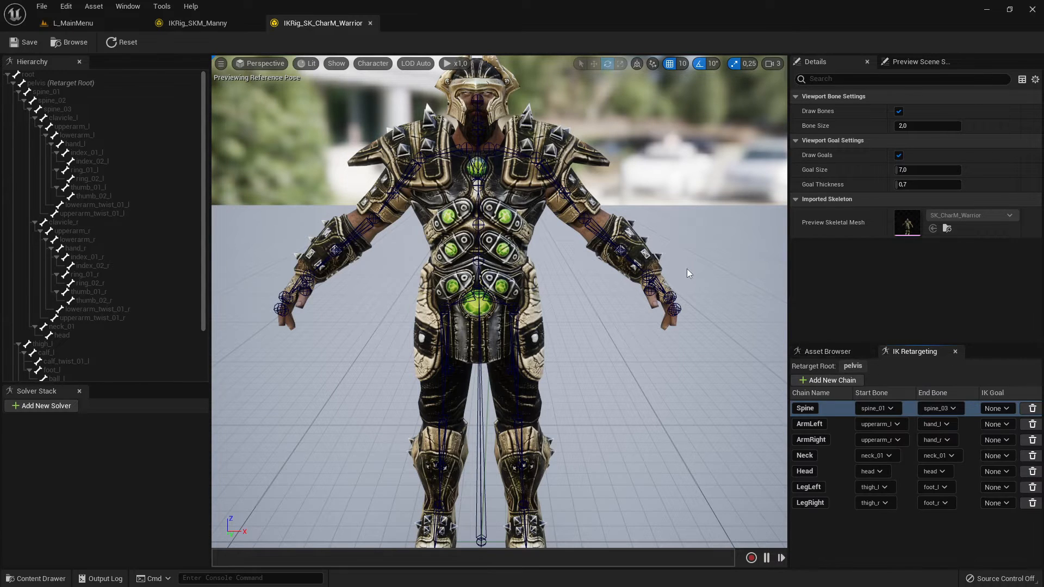
{"action": "scroll", "coordinate": [591, 289], "scroll_direction": "down", "scroll_amount": 3}
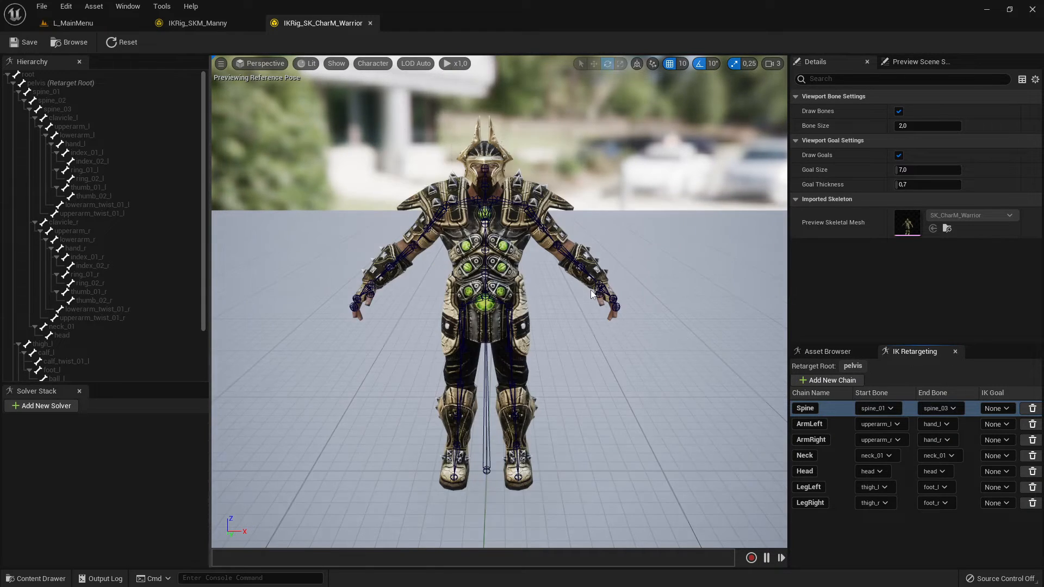
{"action": "scroll", "coordinate": [591, 289], "scroll_direction": "up", "scroll_amount": 3}
- Read the documentation note in the browser on creating a retarget chain from selected bones, and return to Unreal Editor
{"action": "key", "text": "alt+Tab"}
{"action": "scroll", "coordinate": [578, 283], "scroll_direction": "down", "scroll_amount": 15}
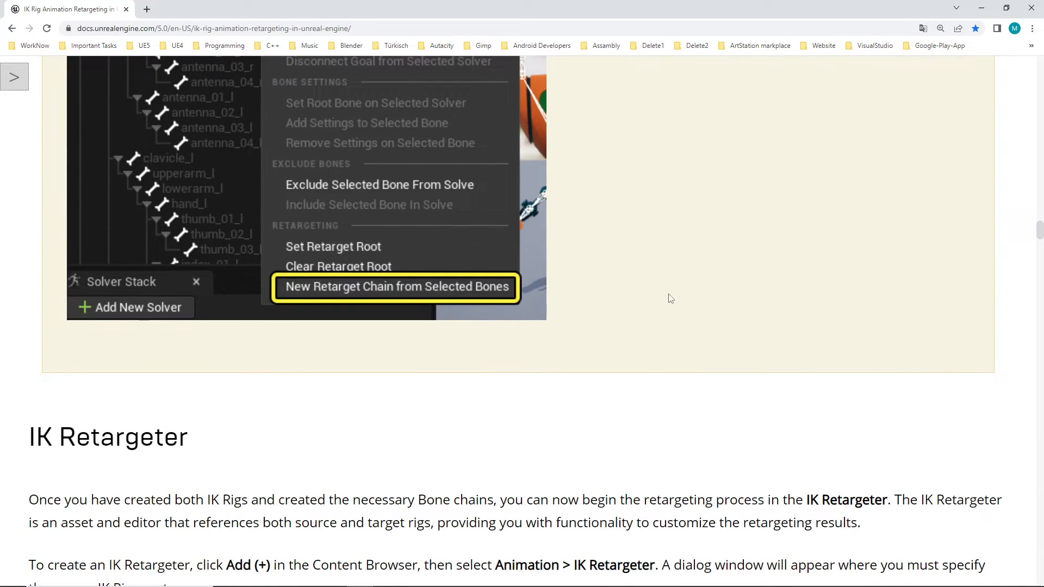
{"action": "scroll", "coordinate": [671, 294], "scroll_direction": "down", "scroll_amount": 4}
{"action": "scroll", "coordinate": [668, 272], "scroll_direction": "up", "scroll_amount": 5}
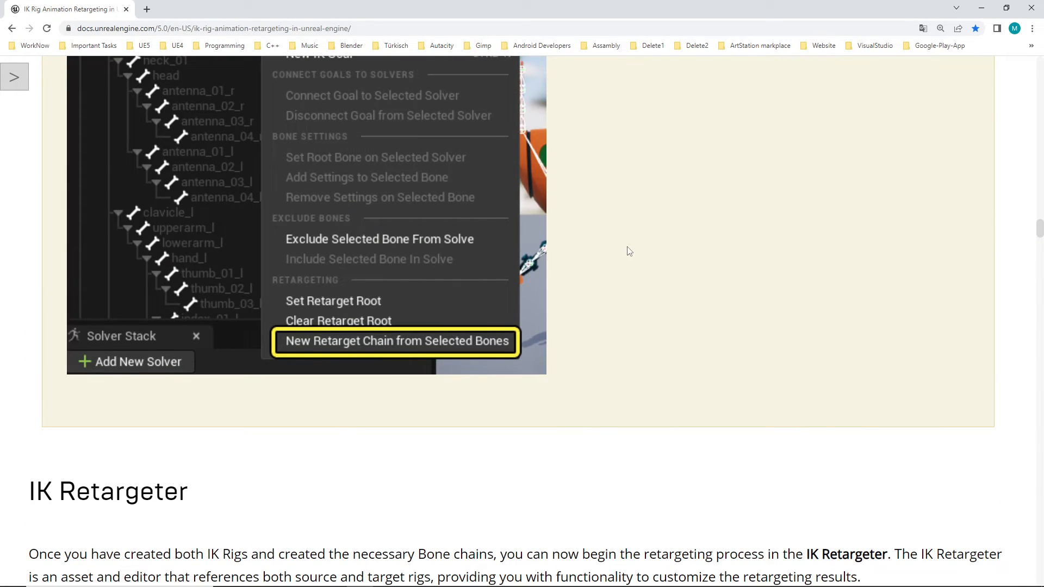
{"action": "scroll", "coordinate": [629, 252], "scroll_direction": "down", "scroll_amount": 1, "text": "ctrl"}
{"action": "scroll", "coordinate": [631, 249], "scroll_direction": "up", "scroll_amount": 5}
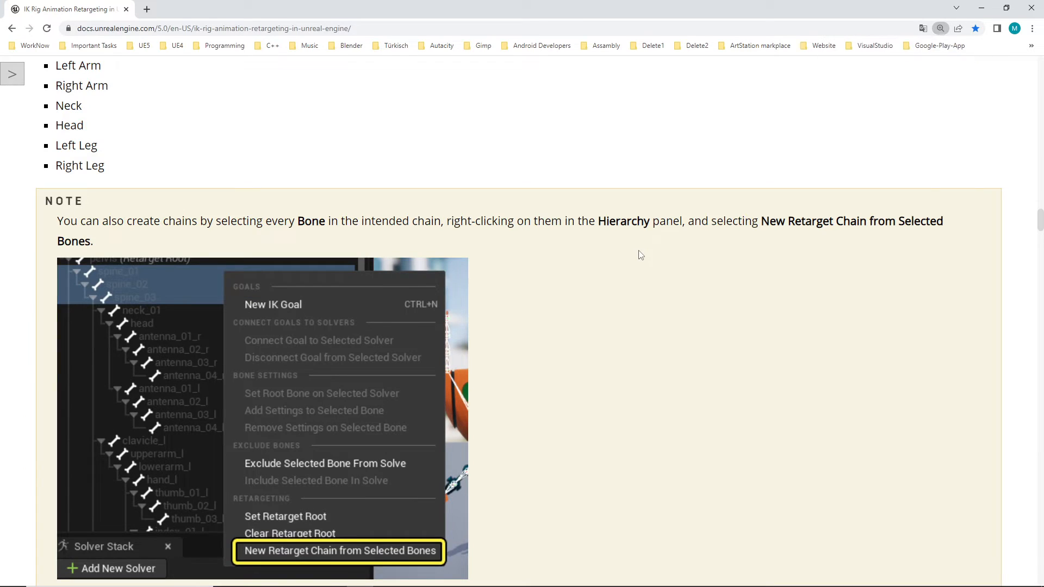
{"action": "scroll", "coordinate": [638, 254], "scroll_direction": "down", "scroll_amount": 1}
{"action": "scroll", "coordinate": [647, 260], "scroll_direction": "up", "scroll_amount": 1}
{"action": "scroll", "coordinate": [648, 257], "scroll_direction": "up", "scroll_amount": 7}
{"action": "scroll", "coordinate": [351, 504], "scroll_direction": "down", "scroll_amount": 9}
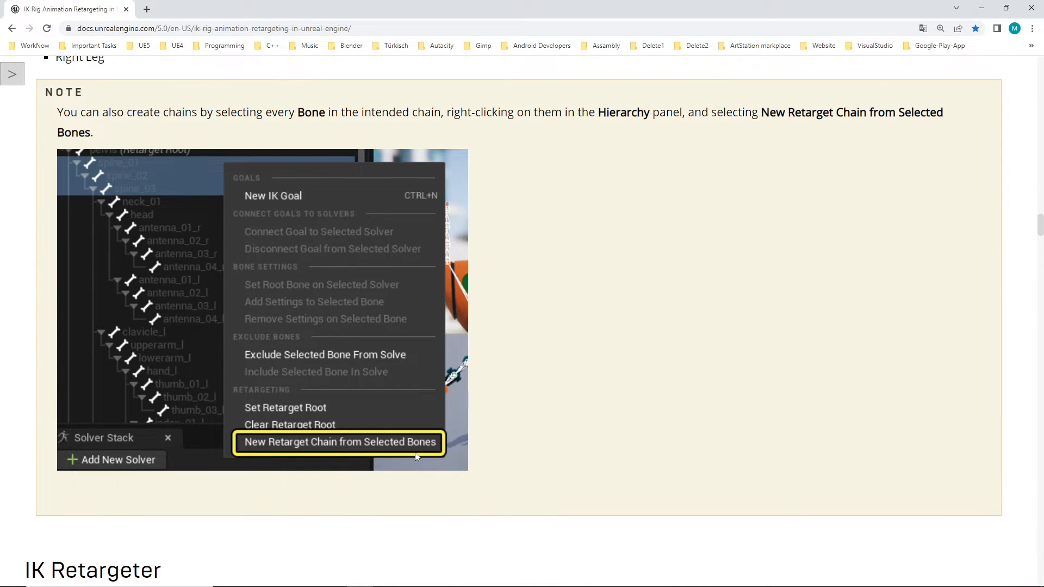
{"action": "key", "text": "alt+Tab"}
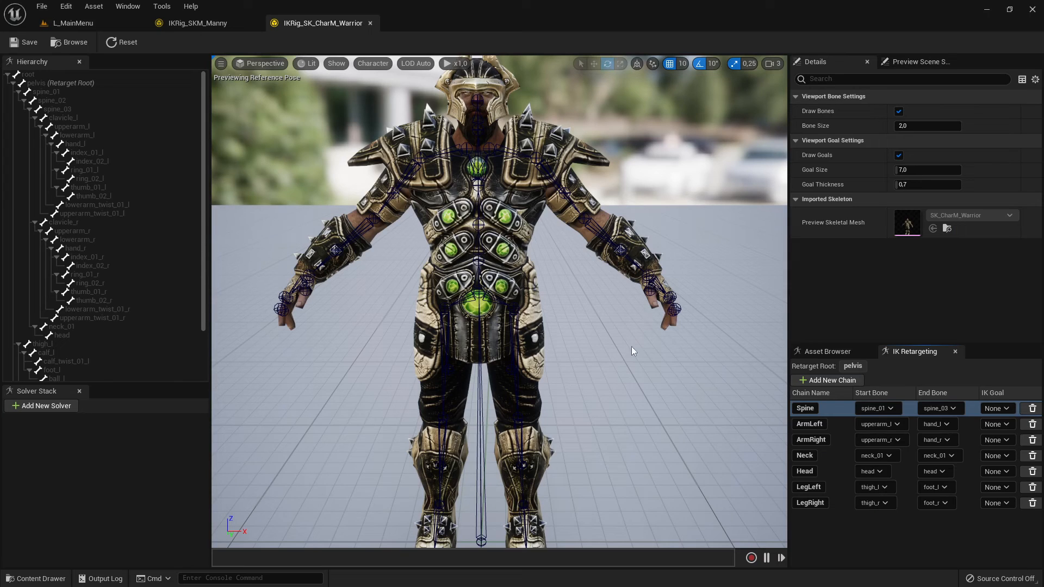
- Create a retarget chain from the warrior's pelvis bone, keeping pelvis as the chain name
{"action": "left_click", "coordinate": [478, 317]}
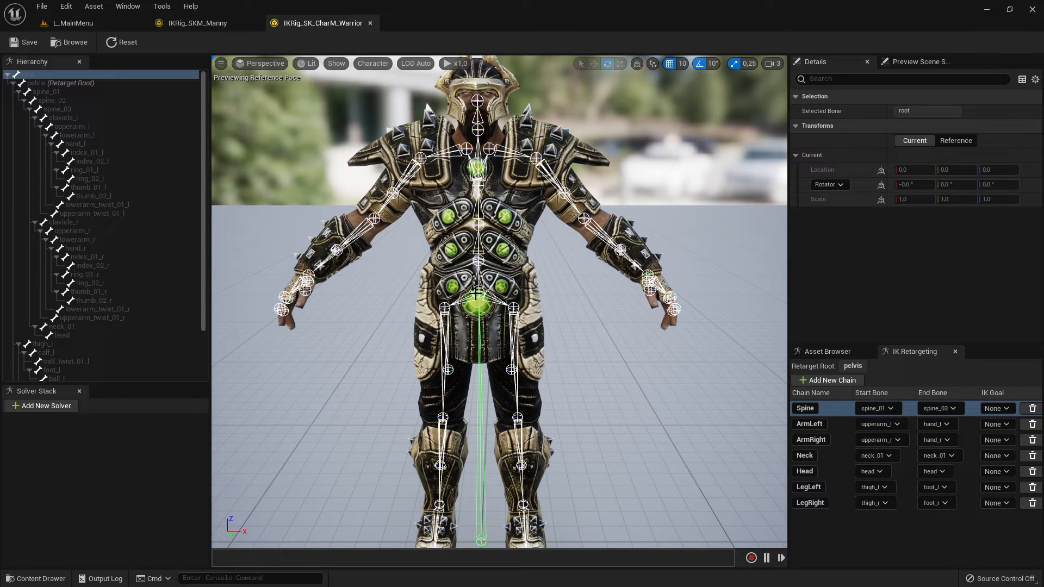
{"action": "scroll", "coordinate": [96, 245], "scroll_direction": "down", "scroll_amount": 3}
{"action": "scroll", "coordinate": [122, 259], "scroll_direction": "up", "scroll_amount": 3}
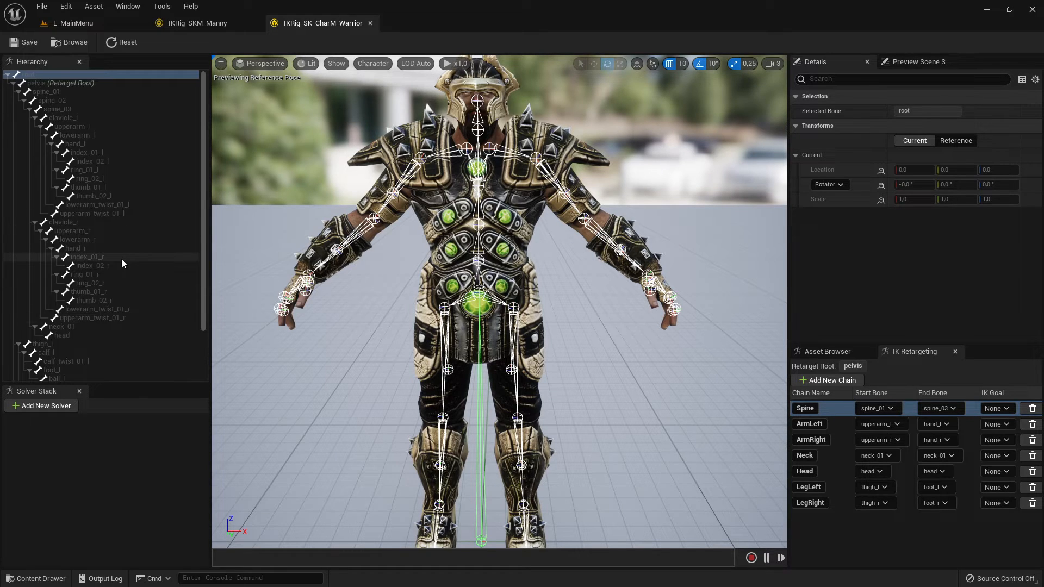
{"action": "left_click", "coordinate": [40, 84]}
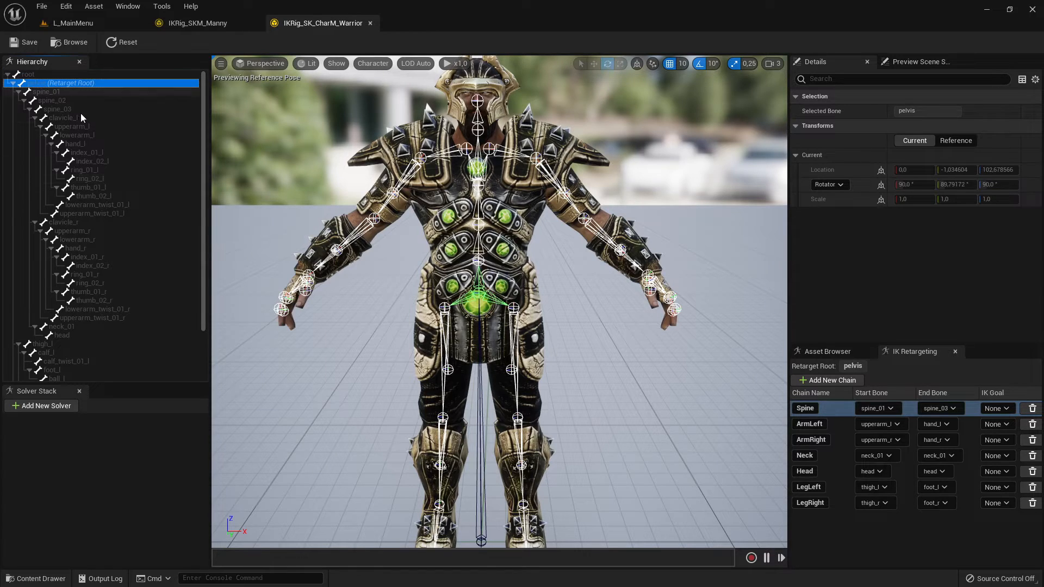
{"action": "right_click", "coordinate": [33, 86]}
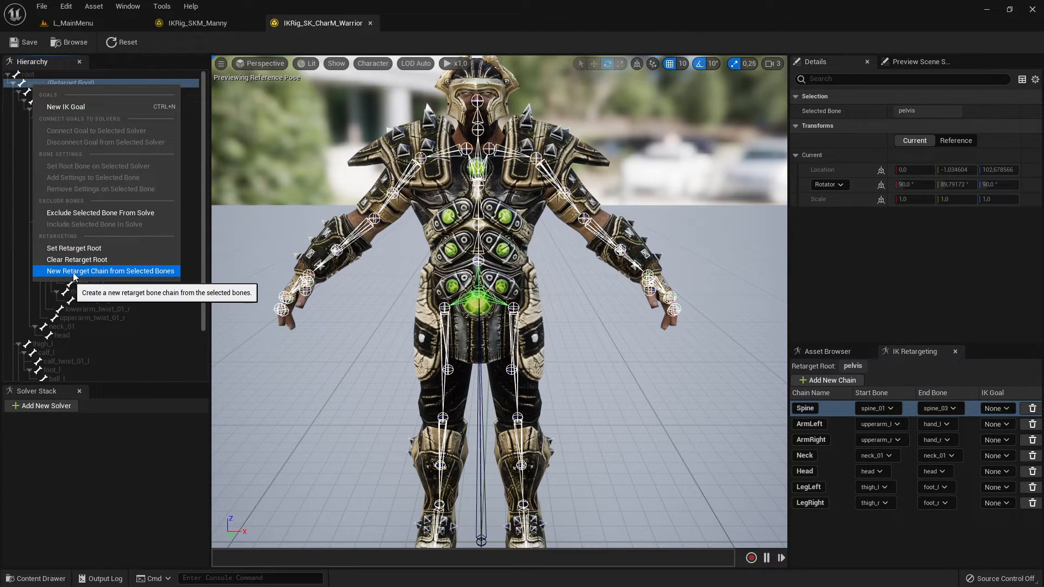
{"action": "left_click", "coordinate": [150, 271]}
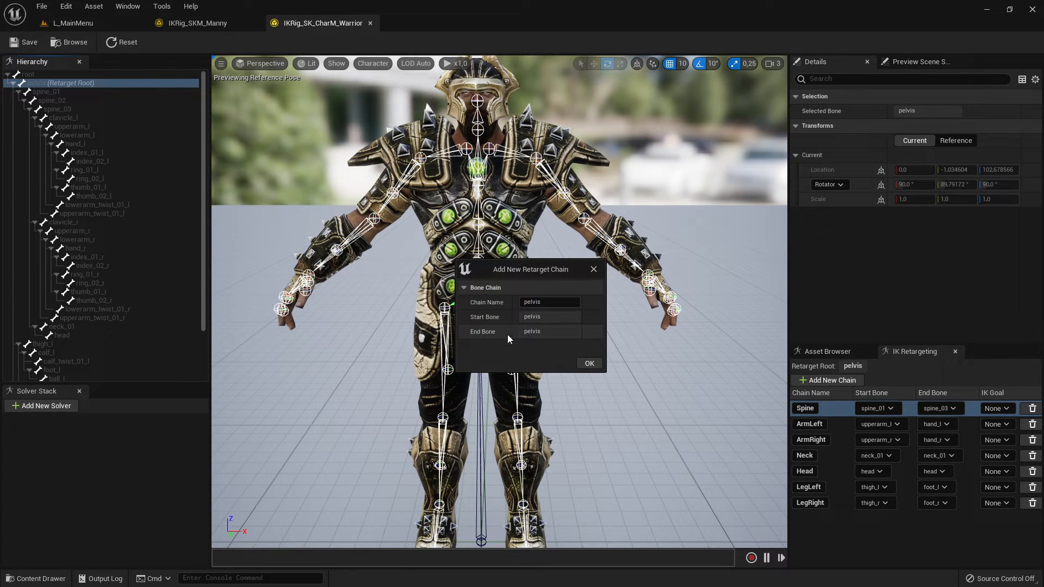
{"action": "left_click", "coordinate": [550, 337]}
{"action": "left_click", "coordinate": [540, 333]}
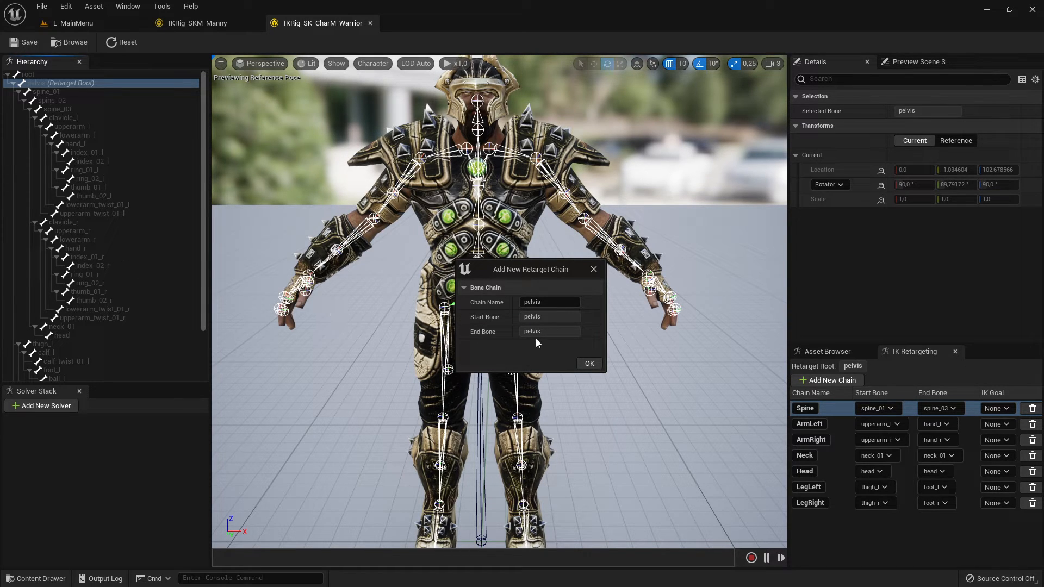
{"action": "left_click", "coordinate": [590, 364]}
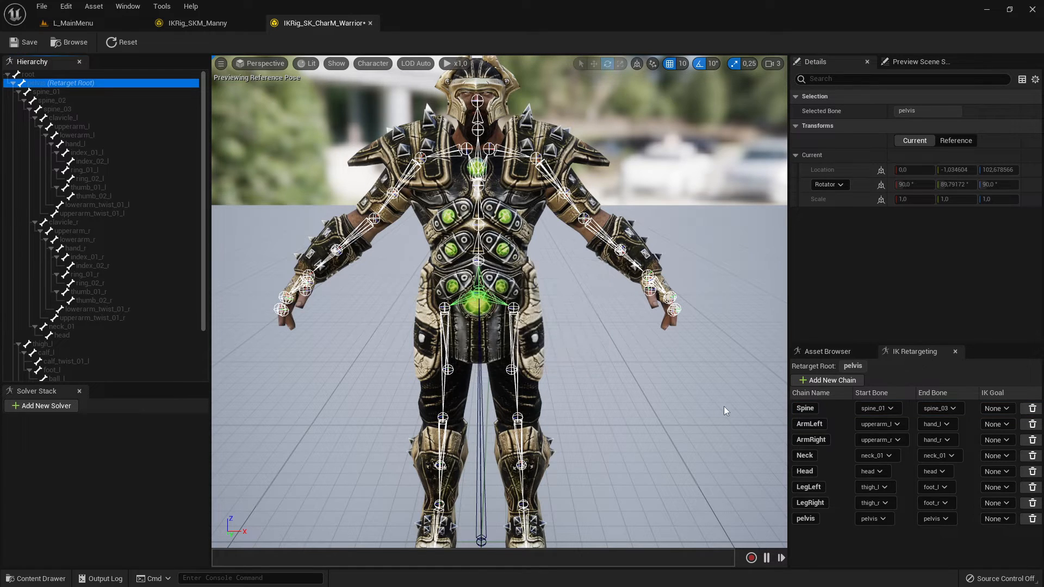
- Look through the end bone choices of the pelvis chain and delete that chain from the warrior's rig
{"action": "left_click", "coordinate": [932, 519]}
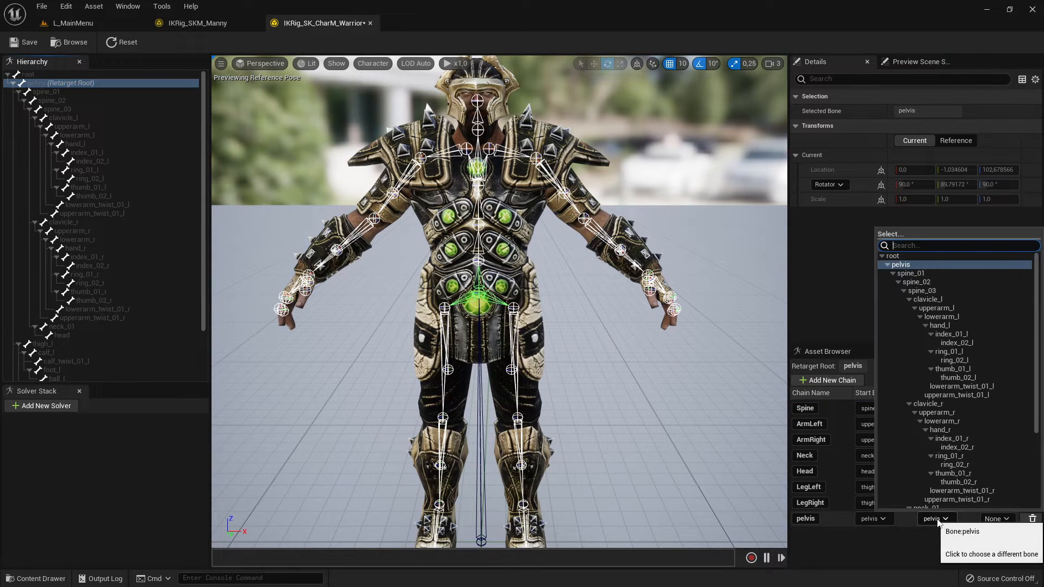
{"action": "left_click", "coordinate": [931, 552]}
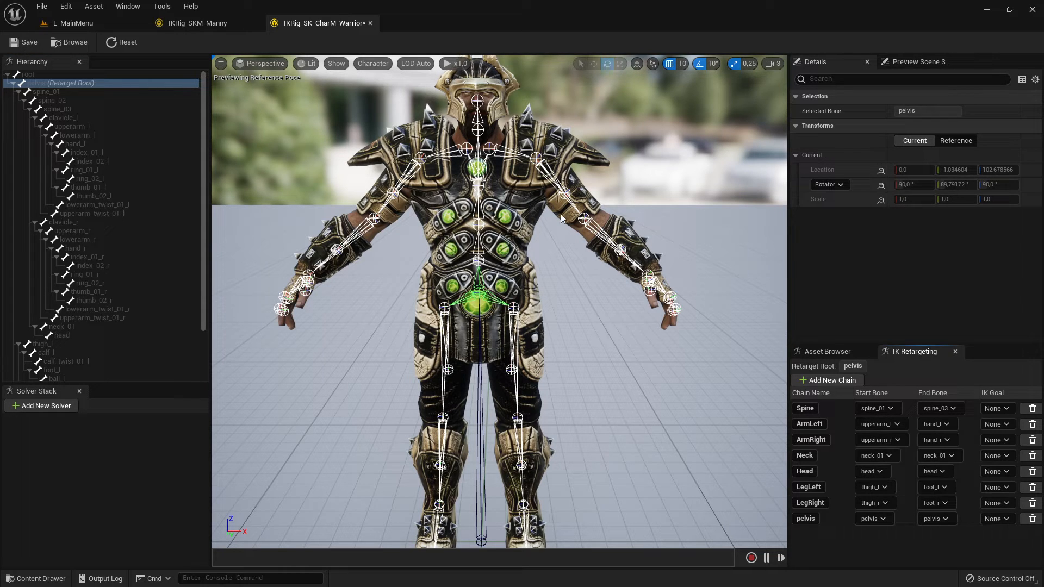
{"action": "left_click", "coordinate": [1032, 519]}
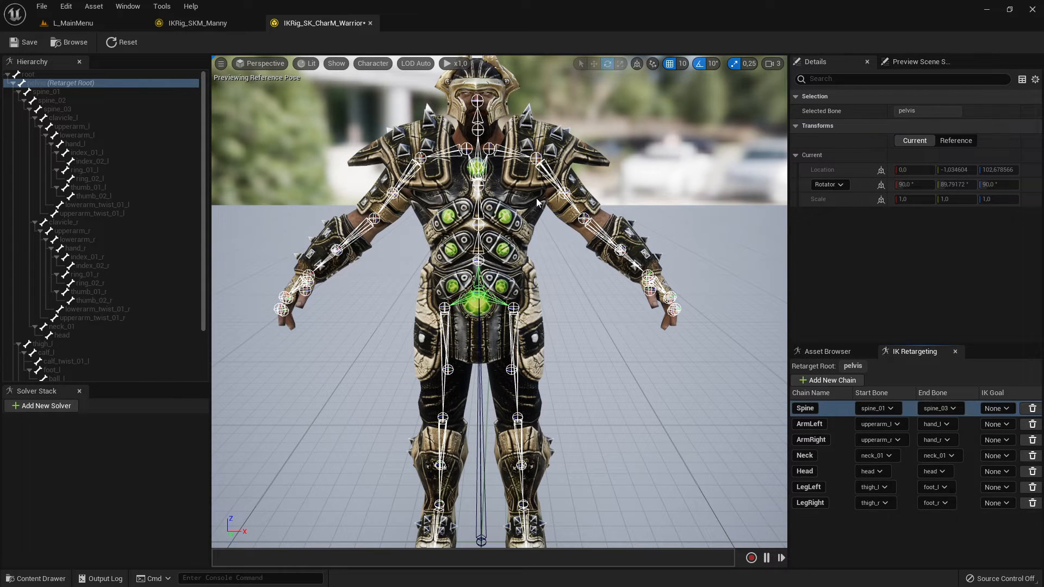
- Create a retarget chain from the warrior's upperarm_l bone, keeping the suggested chain name upperarm_l
{"action": "left_click", "coordinate": [536, 158]}
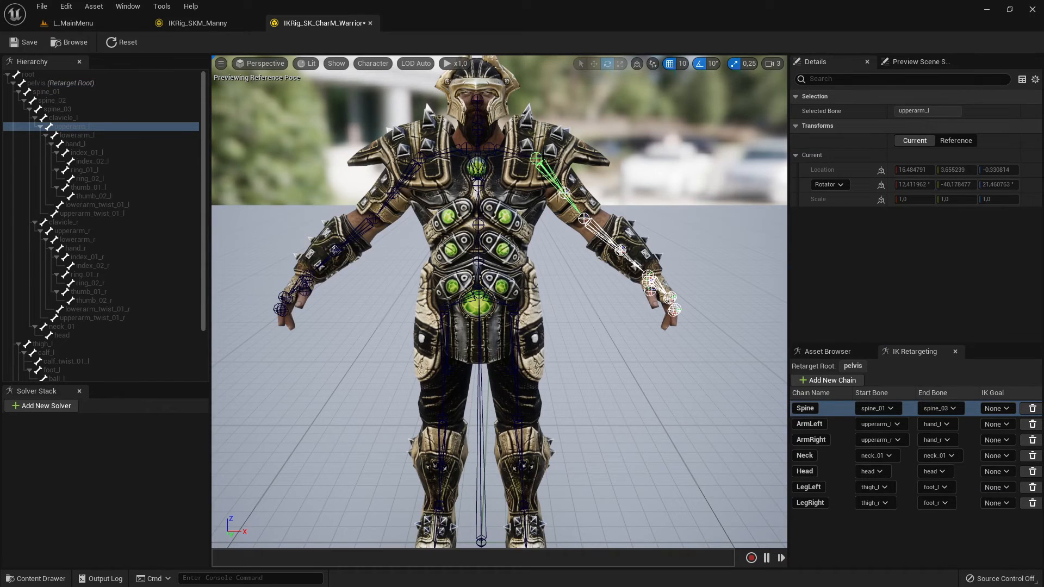
{"action": "right_click", "coordinate": [91, 128]}
{"action": "left_click", "coordinate": [152, 313]}
{"action": "left_click", "coordinate": [589, 364]}
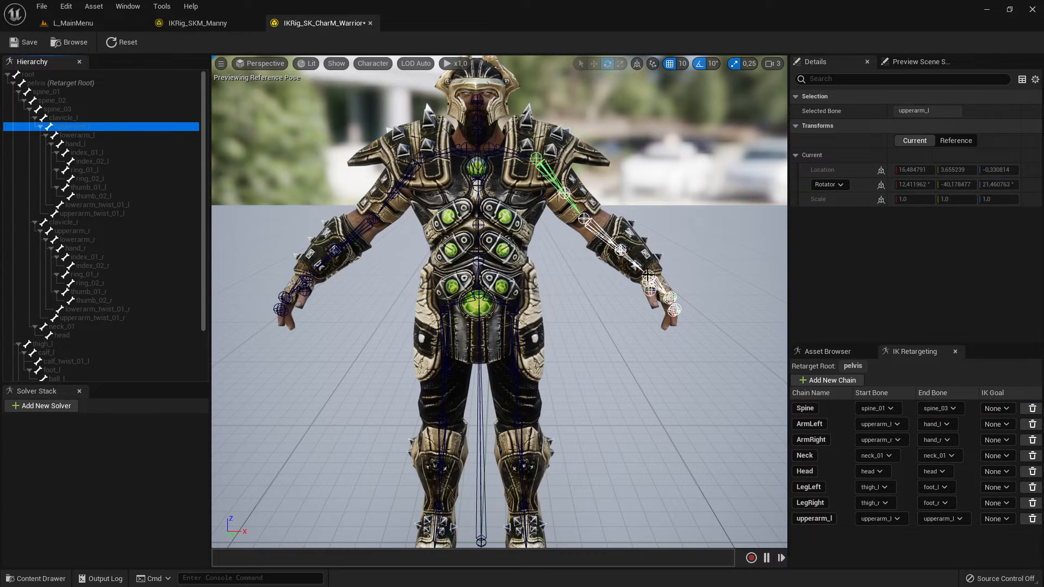
- Examine the warrior's left hand bones by selecting thumb_01_l, ring_01_l, ring_02_l and hand_l in turn
{"action": "left_click", "coordinate": [649, 282]}
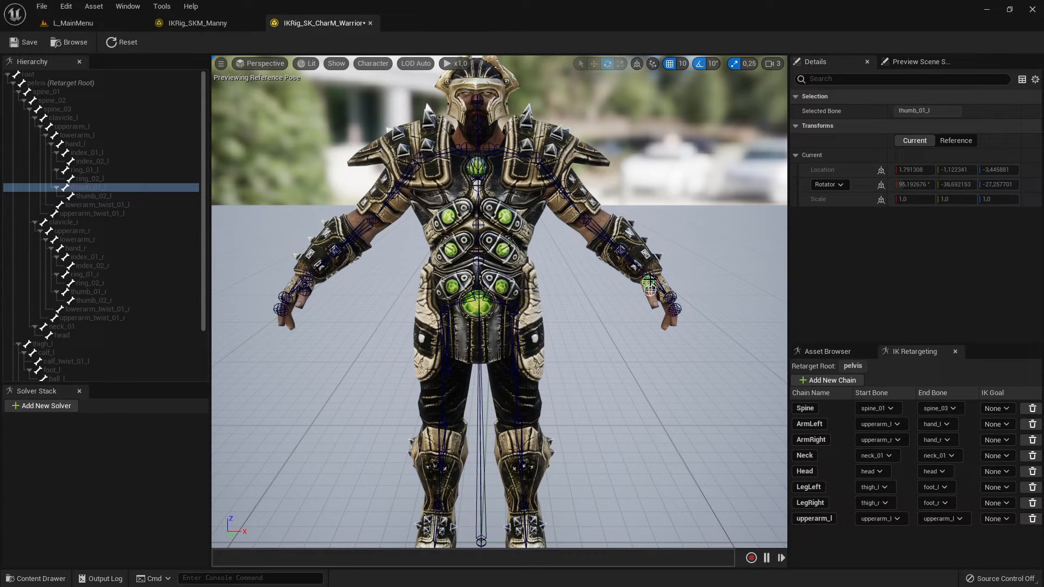
{"action": "left_click", "coordinate": [111, 170]}
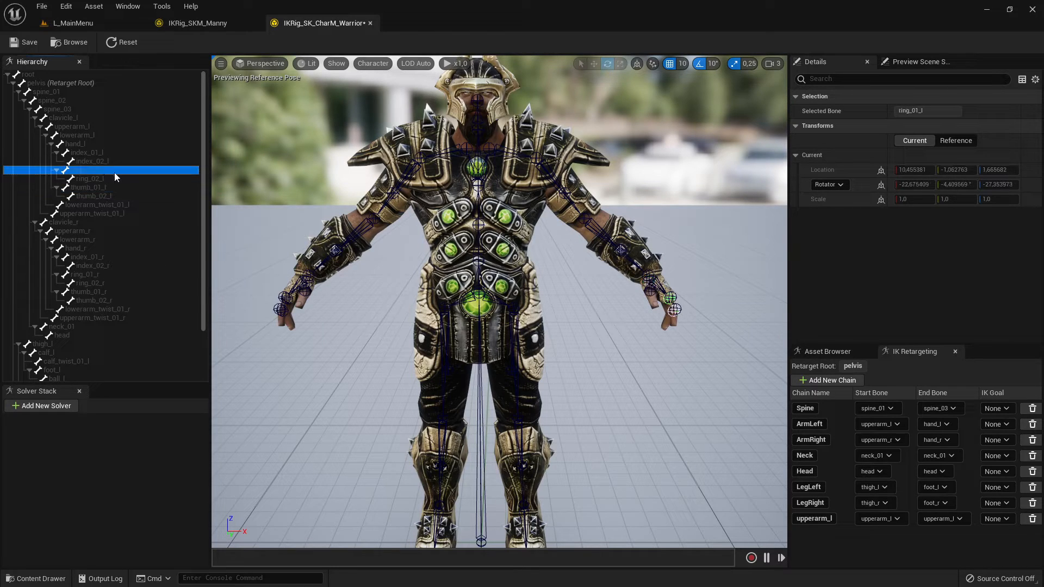
{"action": "left_click", "coordinate": [91, 190]}
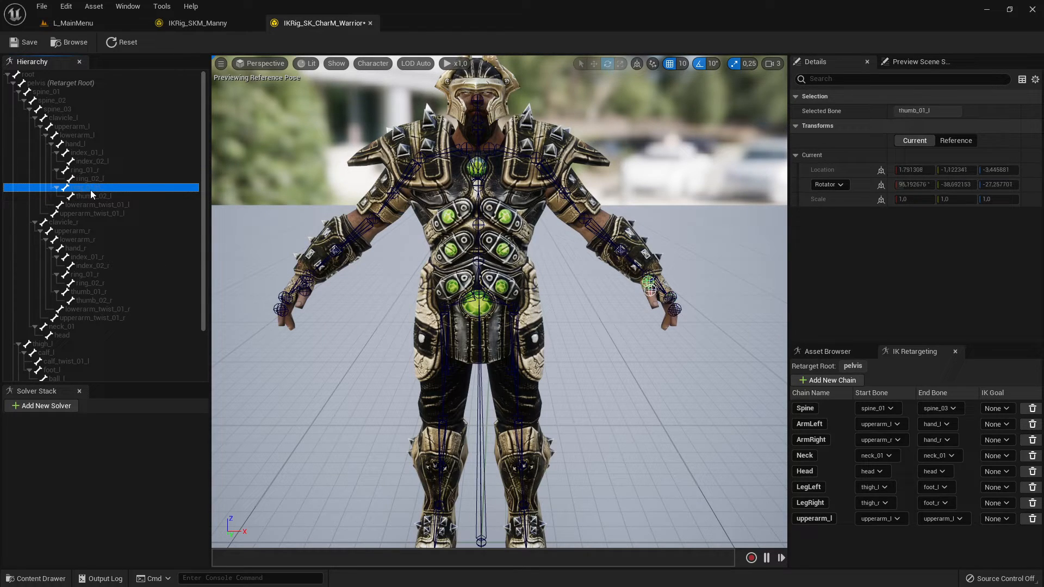
{"action": "left_click", "coordinate": [90, 182]}
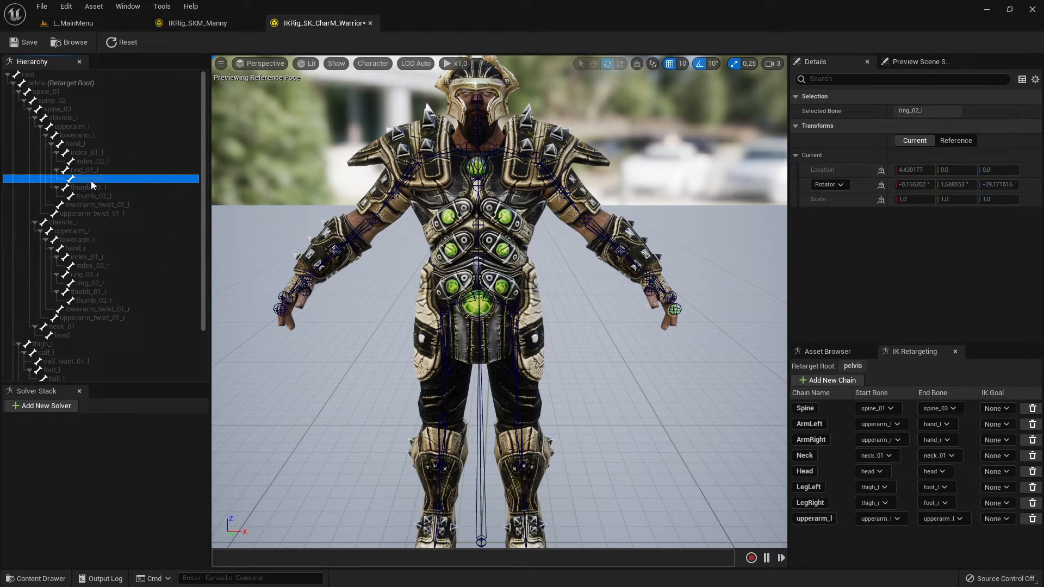
{"action": "left_click", "coordinate": [82, 145]}
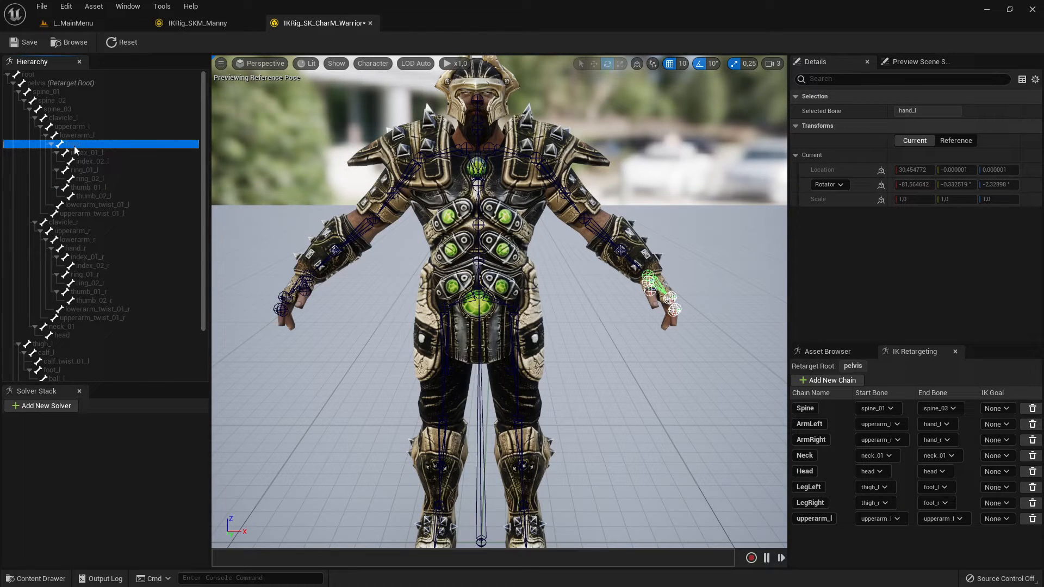
- Delete the upperarm_l chain from the warrior's rig without changing its end bone, and save the rig
{"action": "left_click", "coordinate": [947, 519]}
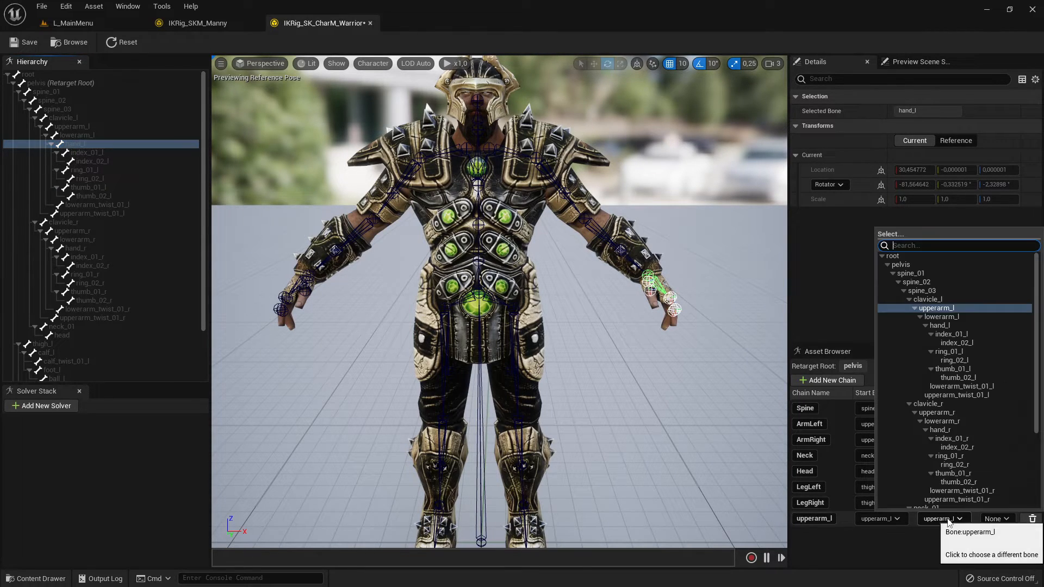
{"action": "left_click", "coordinate": [888, 552]}
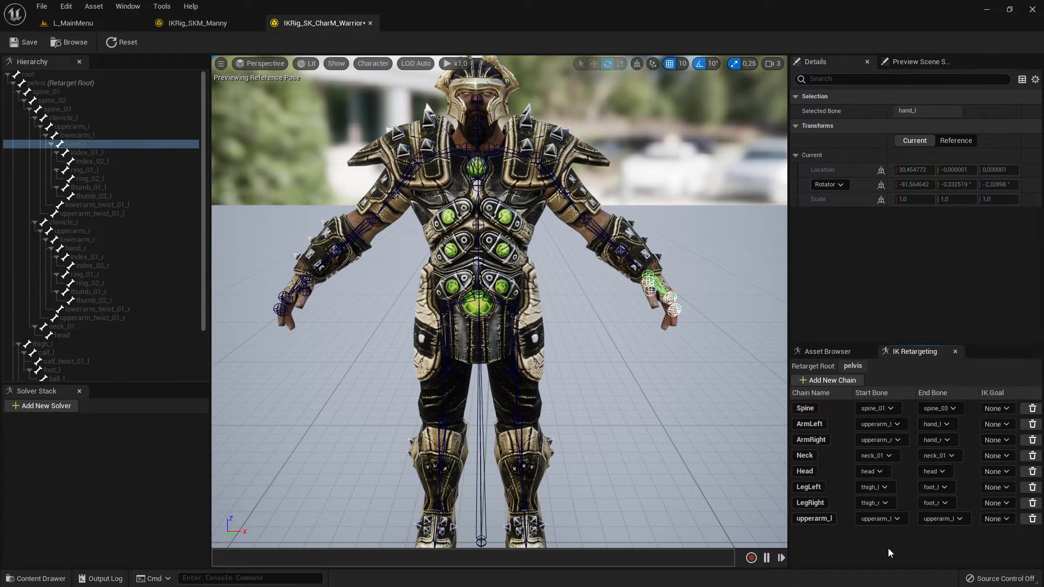
{"action": "left_click", "coordinate": [1032, 518]}
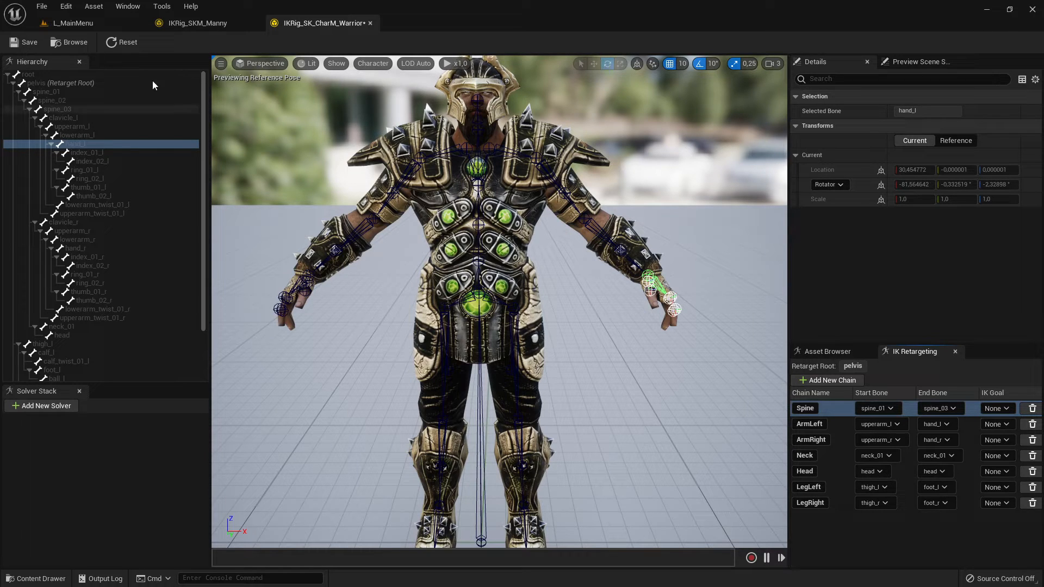
{"action": "key", "text": "ctrl+s"}
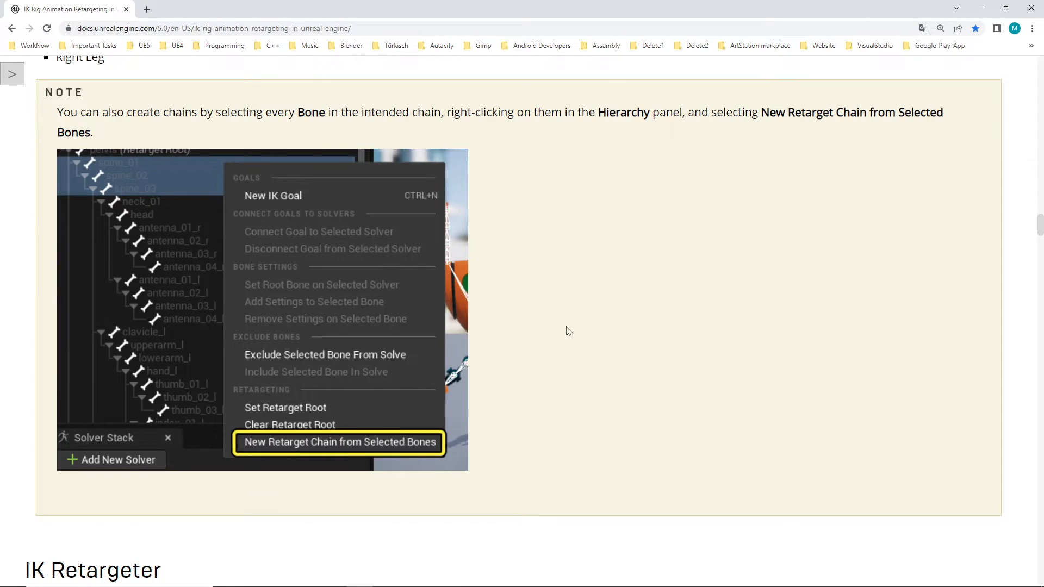
- Look through the browser documentation from the retarget chain overview to the IK Retargeter section
{"action": "scroll", "coordinate": [569, 331], "scroll_direction": "down", "scroll_amount": 10}
{"action": "scroll", "coordinate": [582, 347], "scroll_direction": "up", "scroll_amount": 1}
{"action": "scroll", "coordinate": [584, 350], "scroll_direction": "down", "scroll_amount": 3}
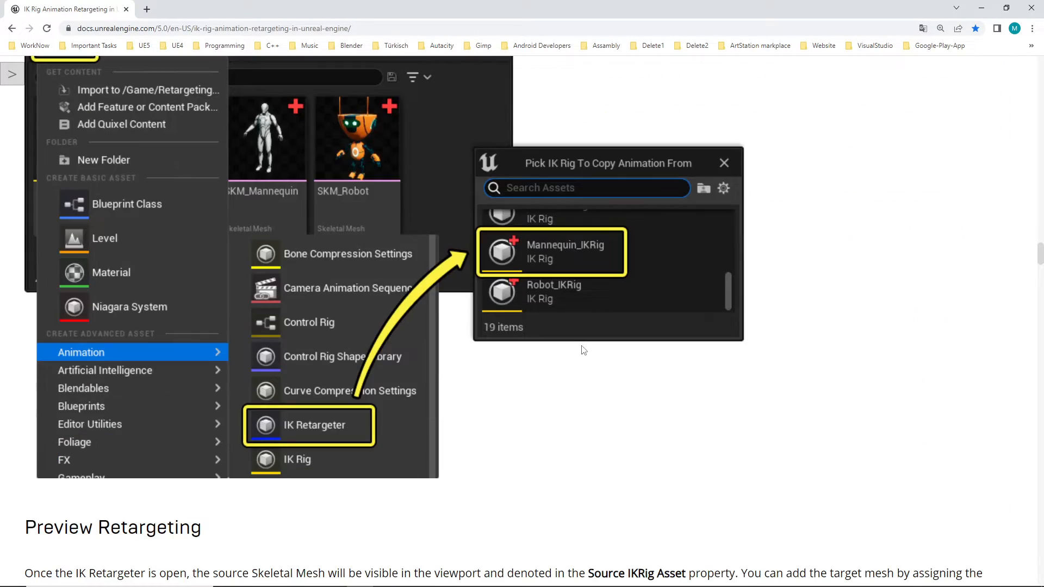
{"action": "scroll", "coordinate": [584, 350], "scroll_direction": "up", "scroll_amount": 15}
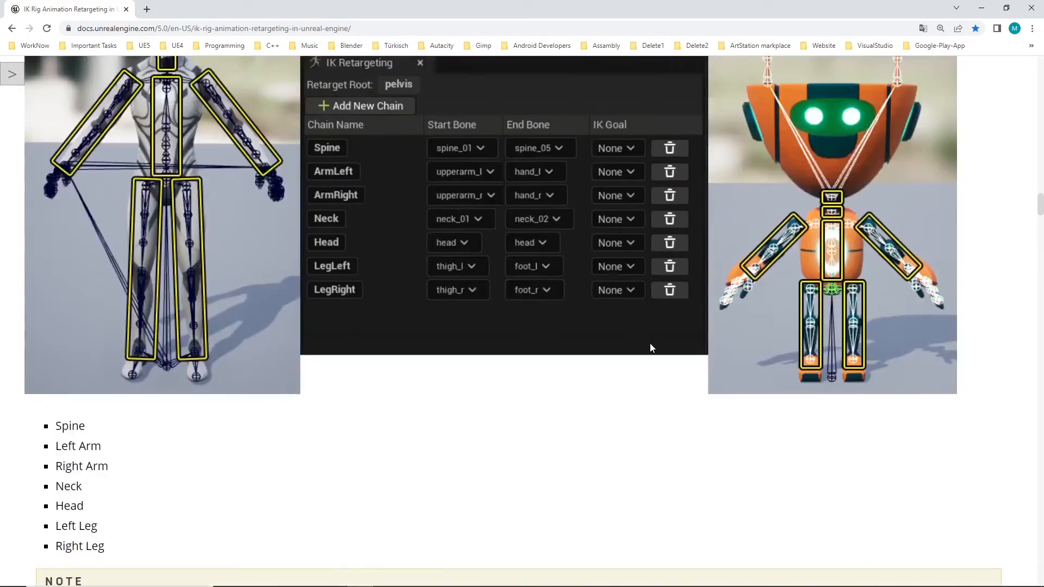
{"action": "scroll", "coordinate": [651, 344], "scroll_direction": "down", "scroll_amount": 12}
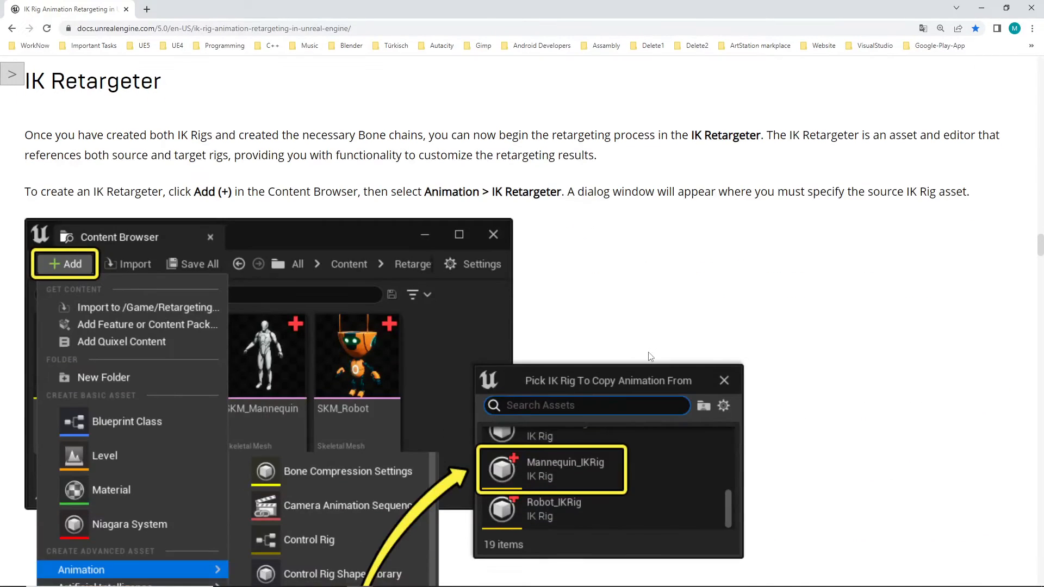
- Return to Unreal Editor, check the chains of IKRig_SKM_Manny, and bring up the L_MainMenu level with the IK-Rig folder
{"action": "key", "text": "alt+Tab"}
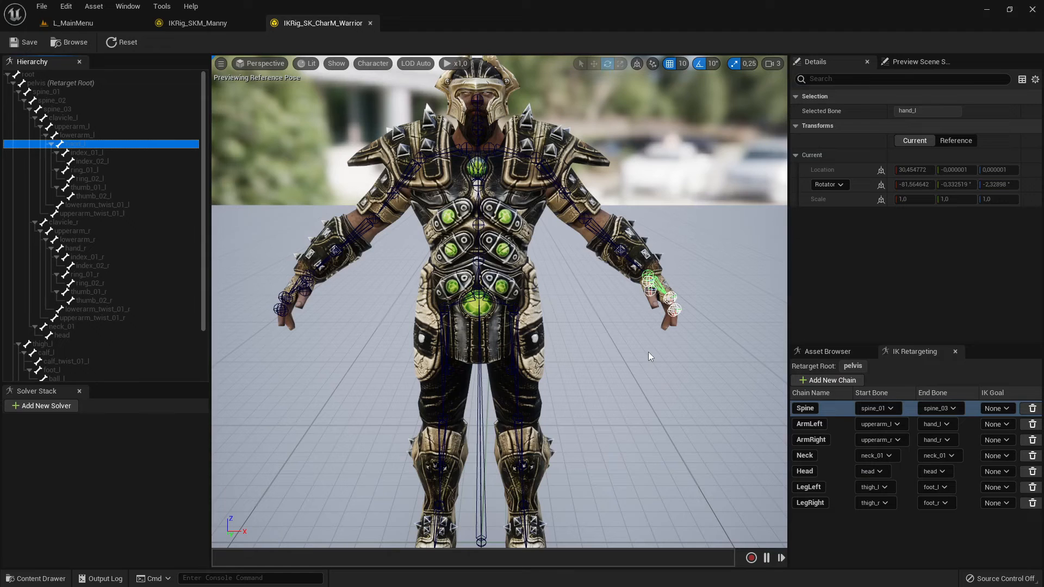
{"action": "left_click", "coordinate": [211, 27]}
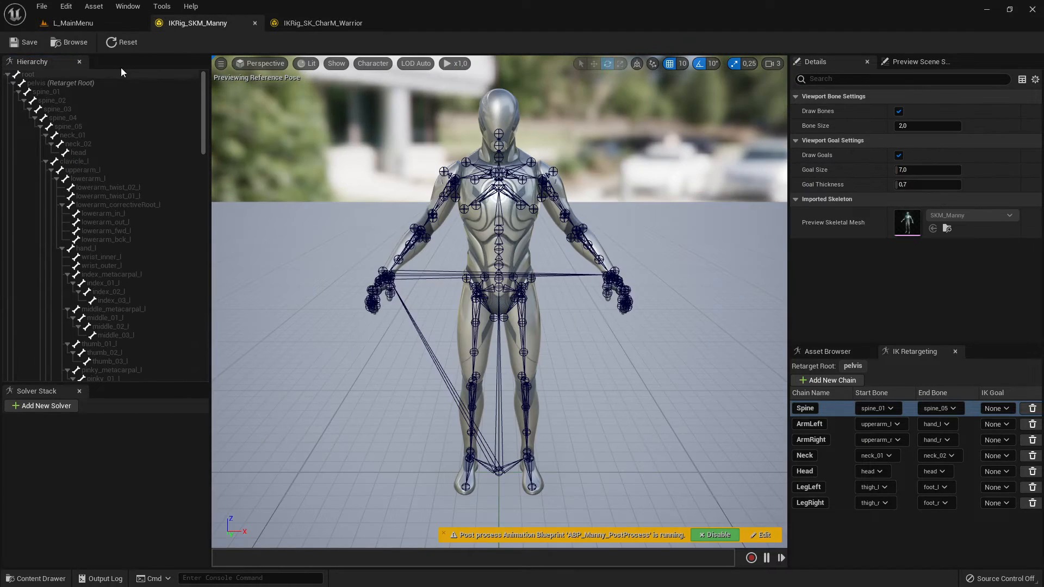
{"action": "left_click", "coordinate": [71, 23]}
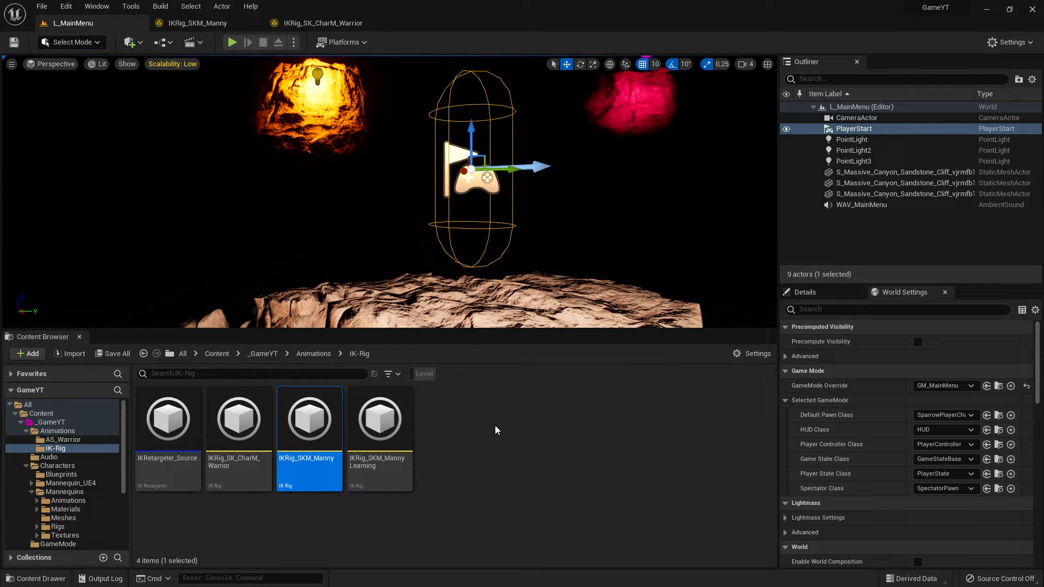
- Read the documentation's illustration on creating an IK Retargeter in the browser, and return to Unreal Editor
{"action": "key", "text": "alt+Tab"}
{"action": "scroll", "coordinate": [334, 384], "scroll_direction": "down", "scroll_amount": 3}
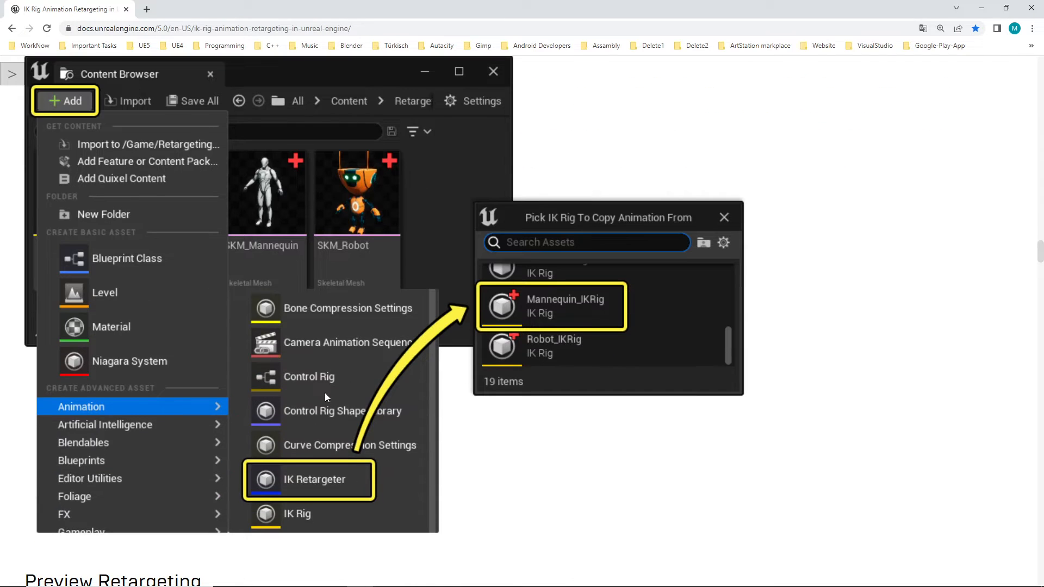
{"action": "key", "text": "alt+Tab"}
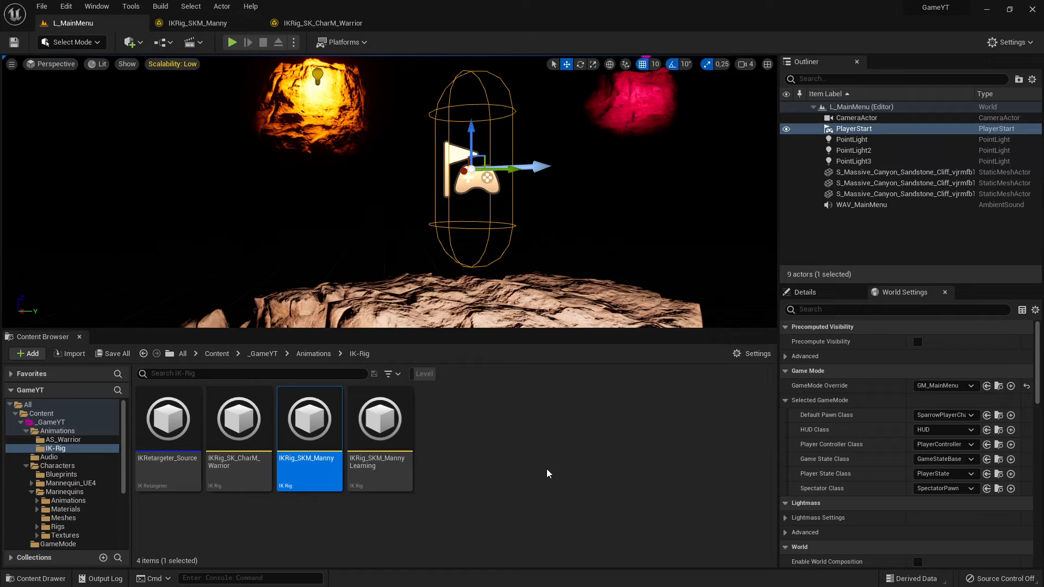
- Start creating an IK Retargeter asset in the IK-Rig folder, bringing up the choice of source IK Rig
{"action": "right_click", "coordinate": [486, 455]}
{"action": "mouse_move", "coordinate": [509, 262]}
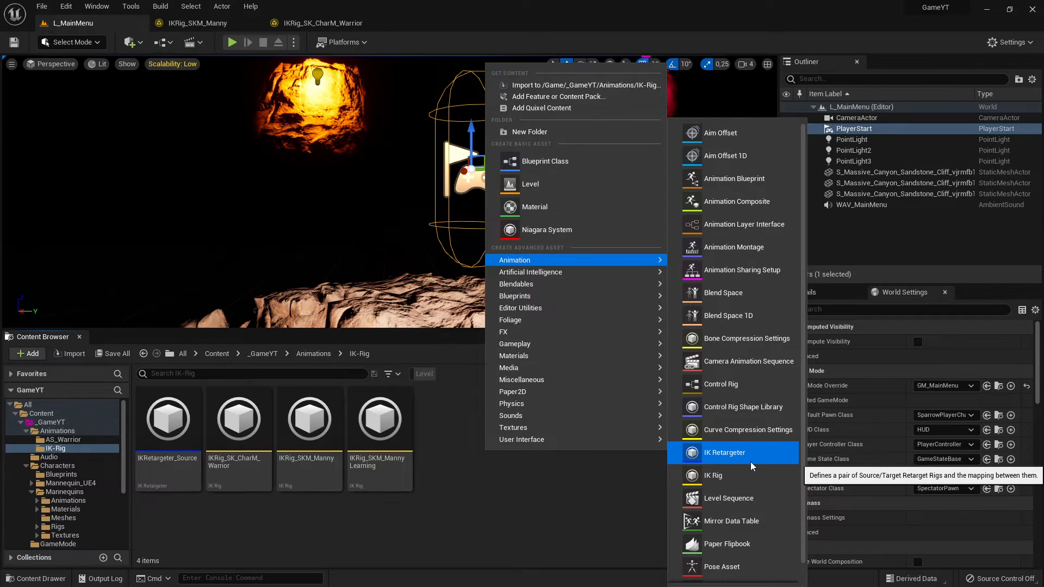
{"action": "left_click", "coordinate": [730, 455]}
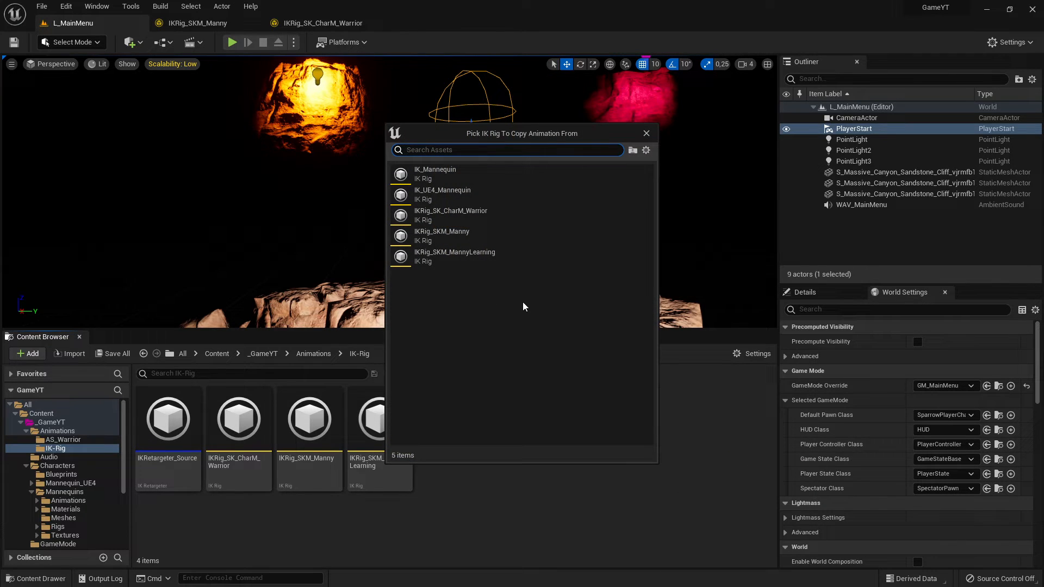
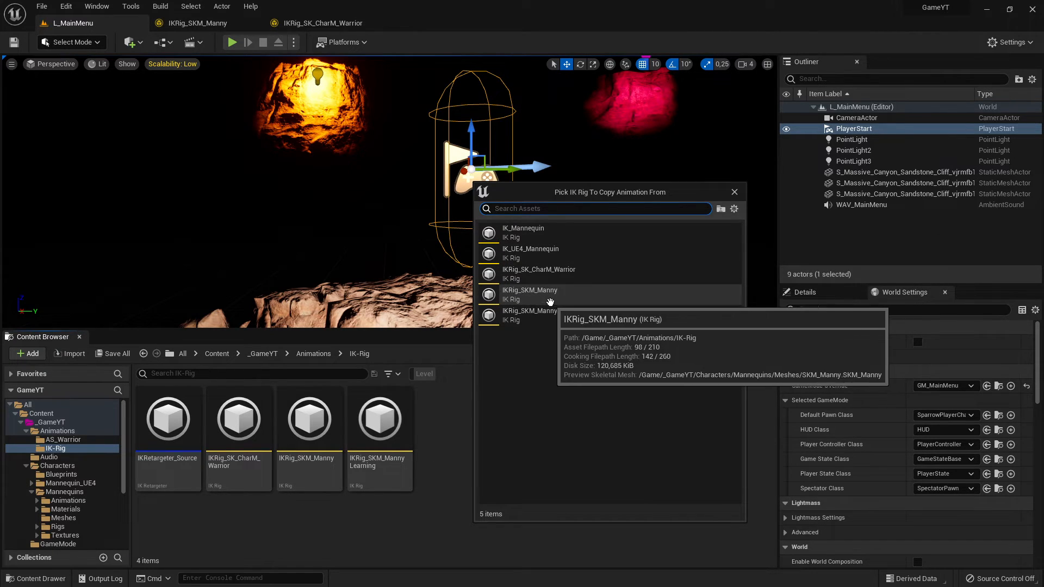
- Create an IK Retargeter that copies animation from IKRig_SKM_Manny and name it KRetargeter_Source2
{"action": "left_click", "coordinate": [544, 295]}
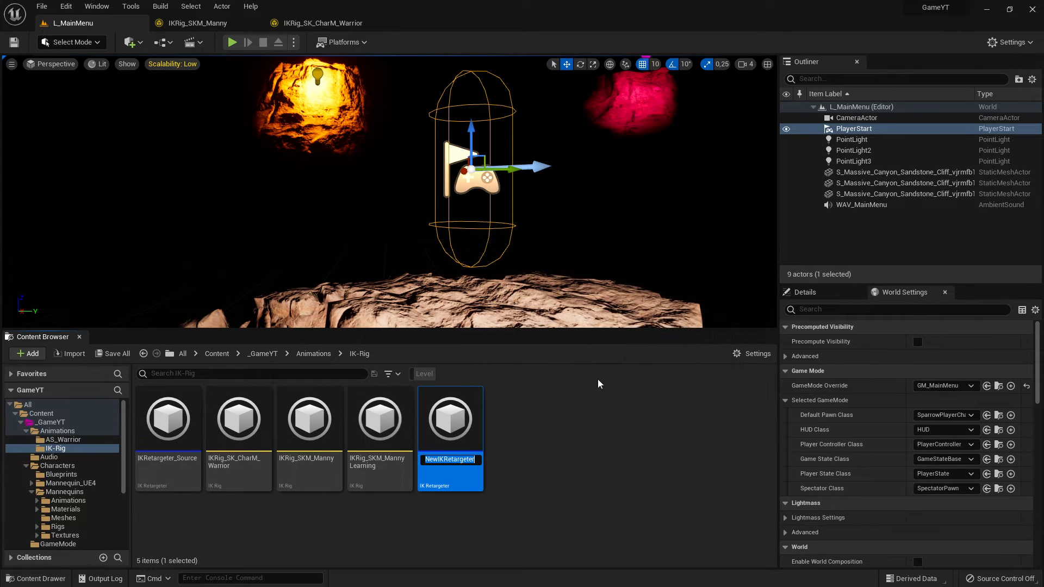
{"action": "key", "text": "End"}
{"action": "key", "text": "Delete"}
{"action": "key", "text": "Delete"}
{"action": "key", "text": "Delete"}
{"action": "key", "text": "Delete"}
{"action": "type", "text": "_Source2"}
{"action": "key", "text": "Return"}
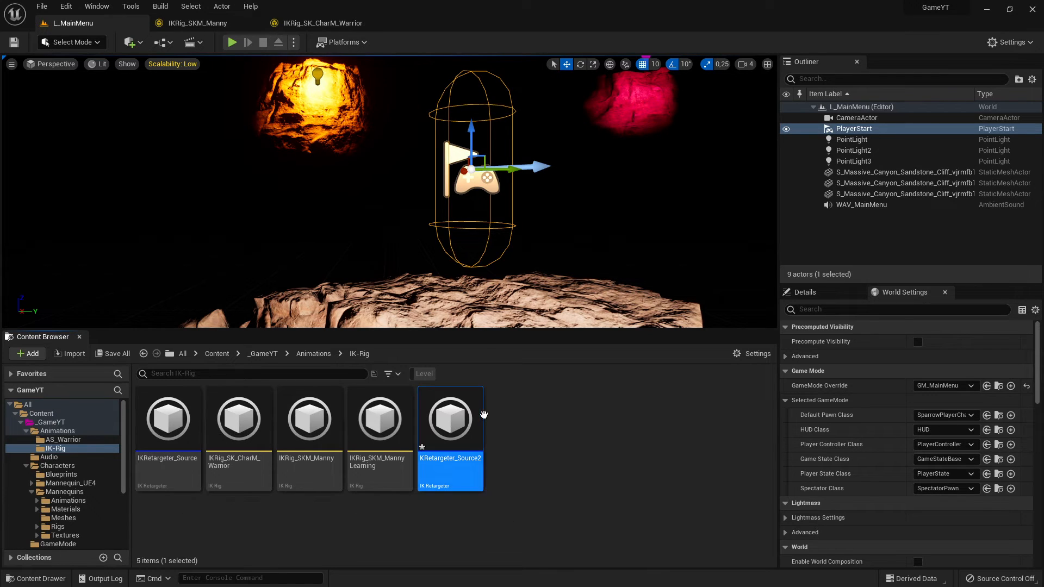
- Save the new KRetargeter_Source2 asset, open it for editing and widen its preview viewport
{"action": "left_click", "coordinate": [111, 354]}
{"action": "left_click", "coordinate": [608, 419]}
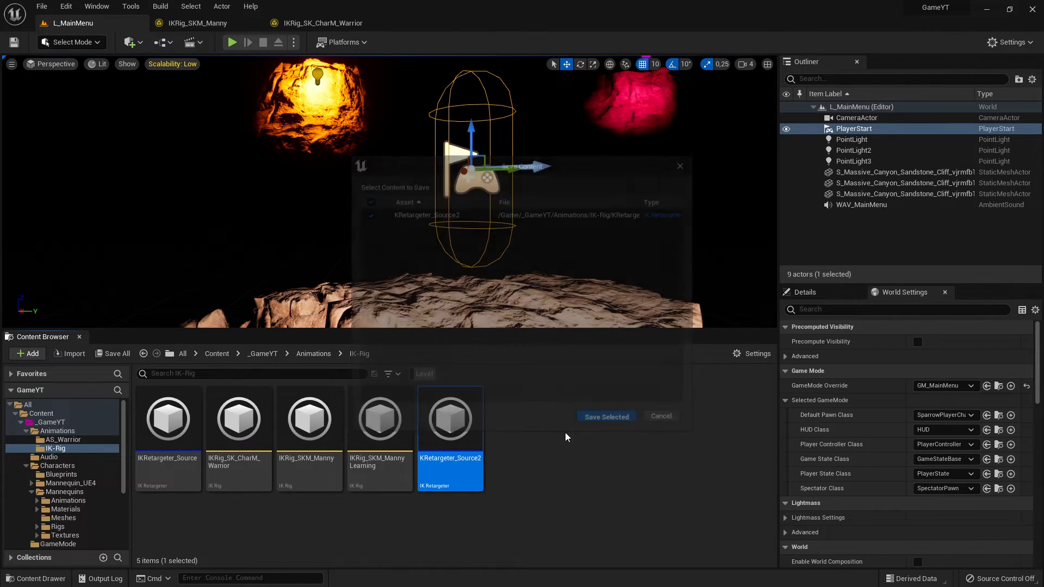
{"action": "double_click", "coordinate": [462, 435]}
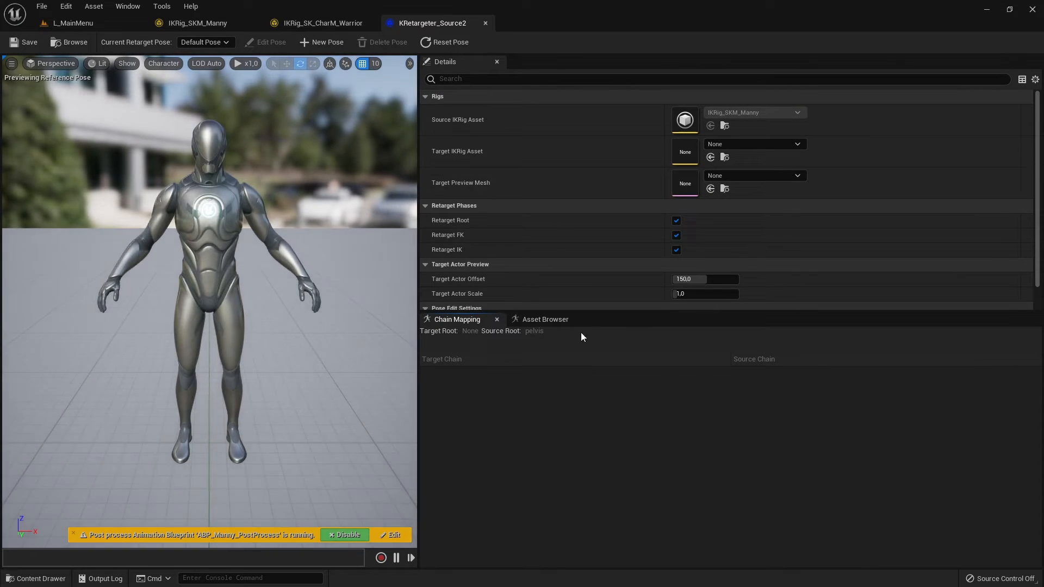
{"action": "left_click_drag", "start_coordinate": [418, 199], "coordinate": [499, 199]}
{"action": "scroll", "coordinate": [418, 234], "scroll_direction": "down", "scroll_amount": 3}
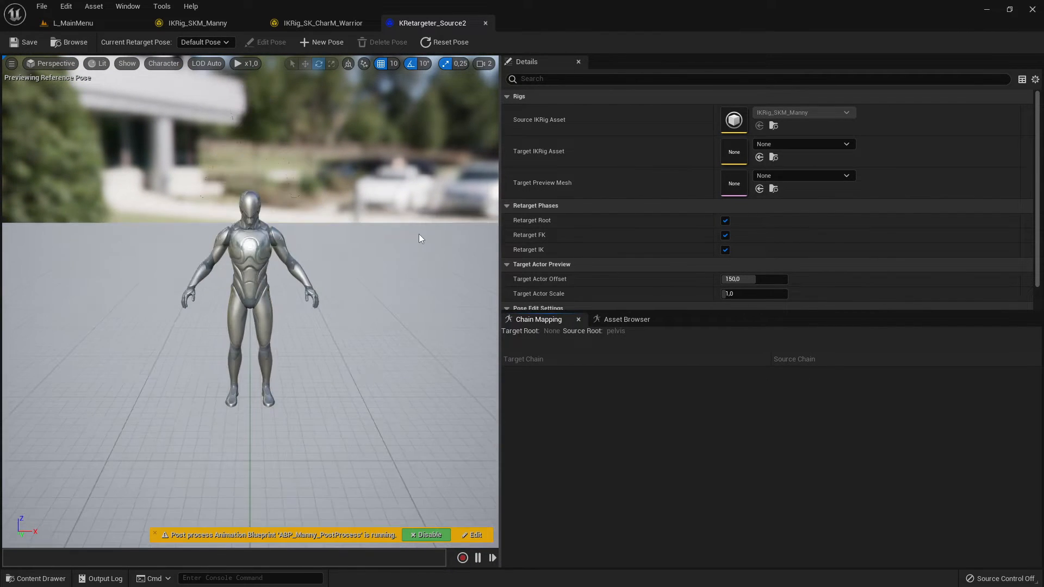
{"action": "scroll", "coordinate": [420, 235], "scroll_direction": "up", "scroll_amount": 2}
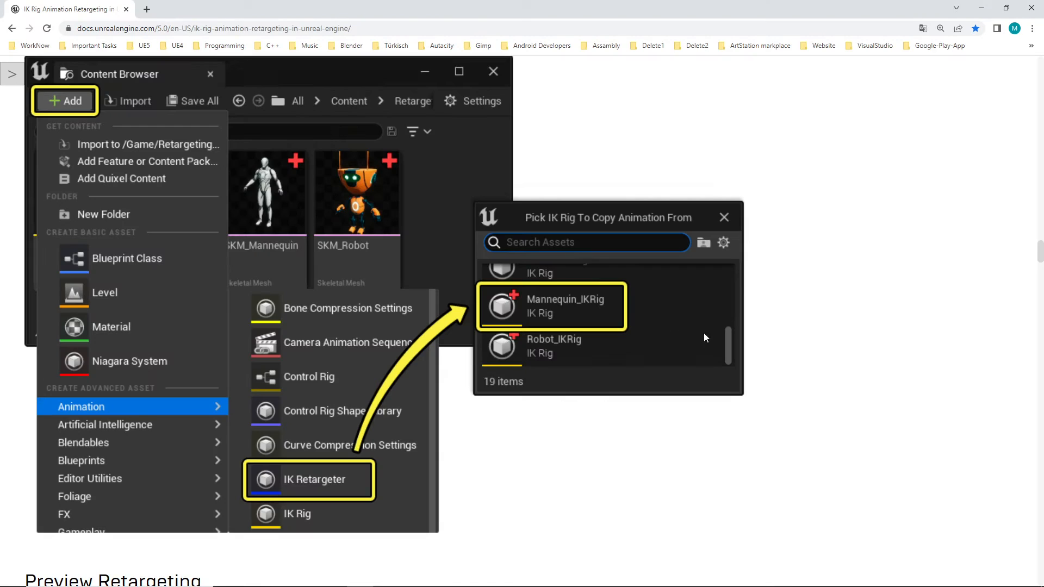
- Read the Preview Retargeting section of the Unreal documentation on assigning a target IK rig, and return to the retargeter editor
{"action": "scroll", "coordinate": [659, 351], "scroll_direction": "down", "scroll_amount": 11}
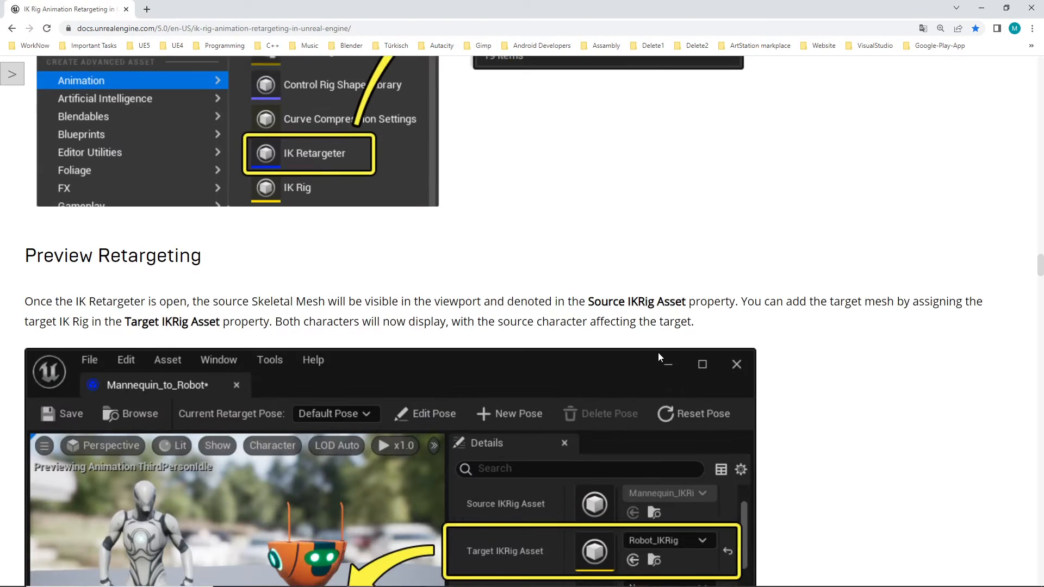
{"action": "scroll", "coordinate": [693, 319], "scroll_direction": "down", "scroll_amount": 7}
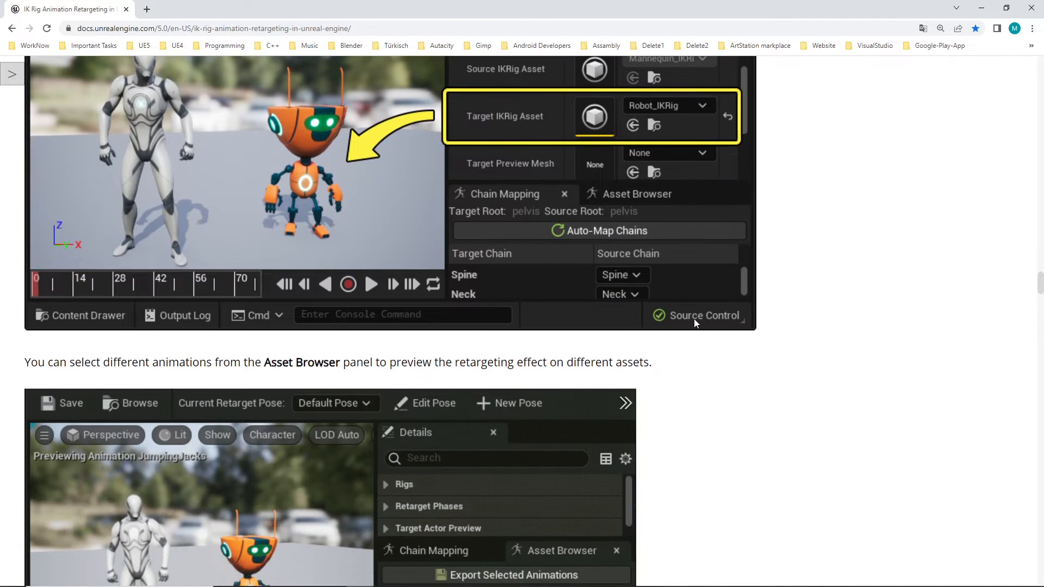
{"action": "scroll", "coordinate": [692, 328], "scroll_direction": "up", "scroll_amount": 6}
{"action": "key", "text": "alt+Tab"}
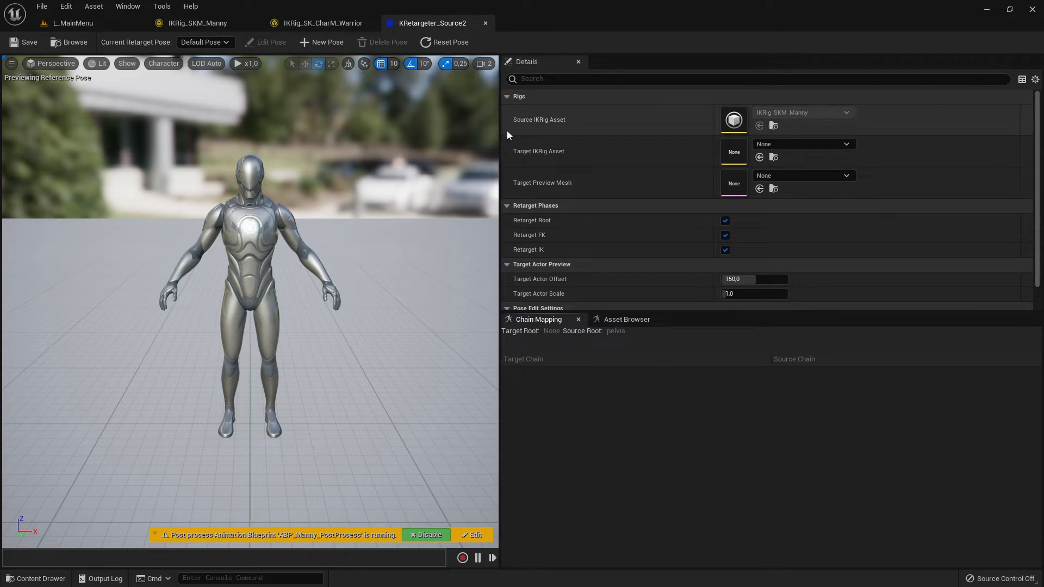
- Assign IKRig_SK_CharM_Warrior as the retargeter's Target IKRig Asset and widen the preview to fit both characters
{"action": "left_click", "coordinate": [801, 144]}
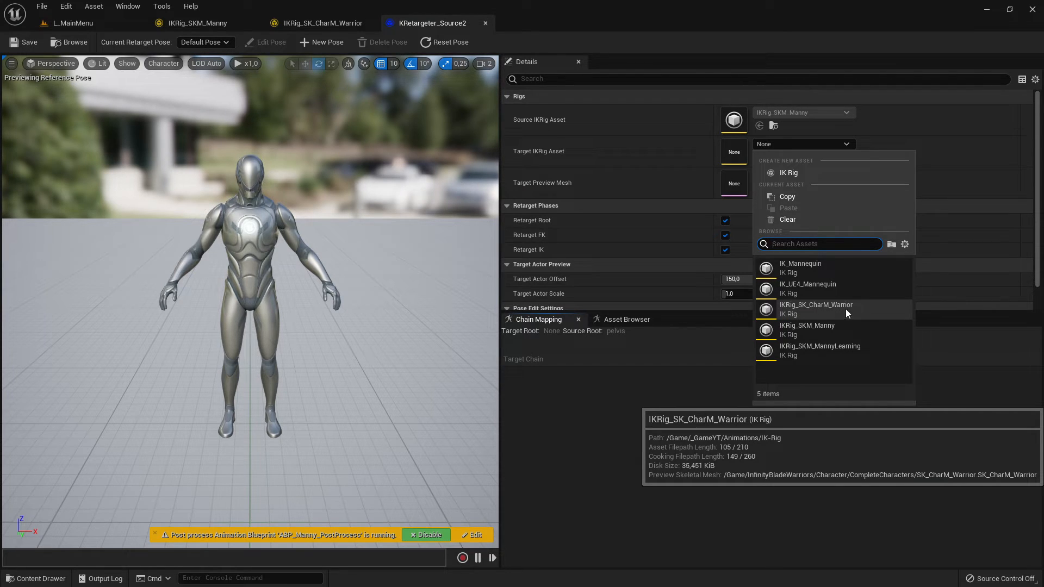
{"action": "left_click", "coordinate": [824, 310]}
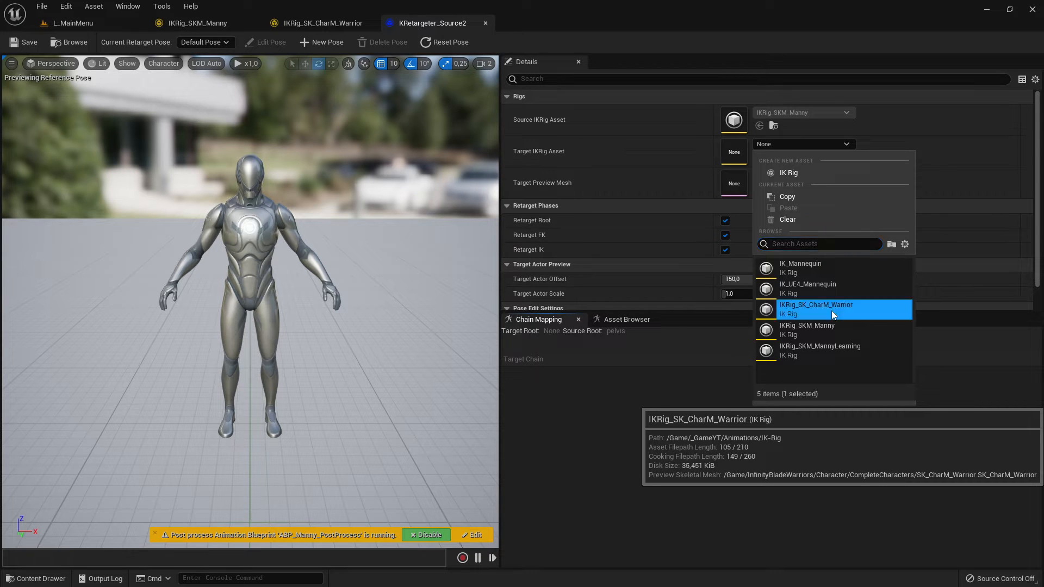
{"action": "key", "text": "s"}
{"action": "right_click_drag", "start_coordinate": [377, 270], "coordinate": [402, 256]}
{"action": "key", "text": "w"}
{"action": "left_click_drag", "start_coordinate": [500, 221], "coordinate": [614, 221]}
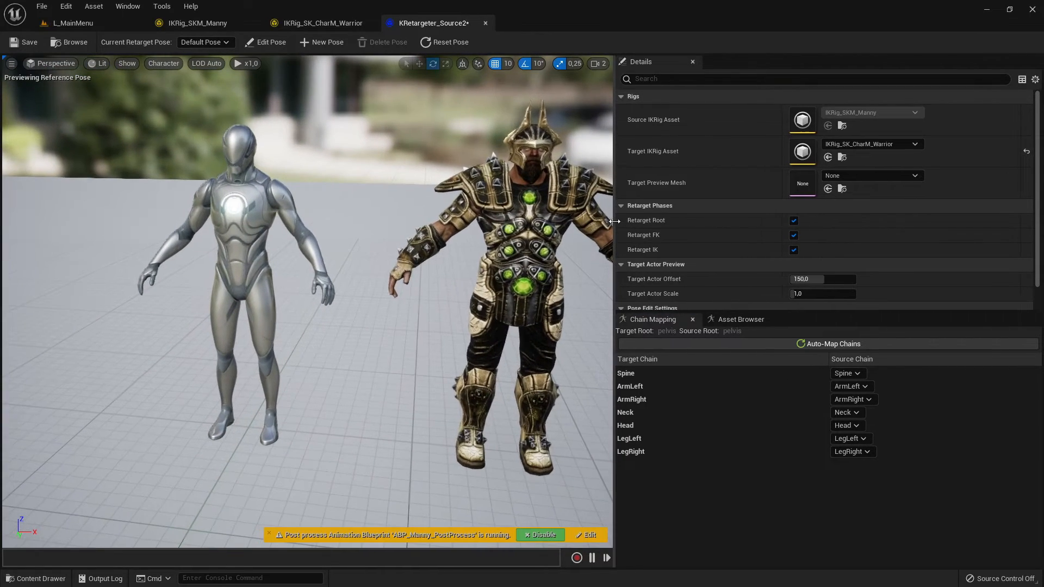
{"action": "key", "text": "s"}
{"action": "right_click_drag", "start_coordinate": [449, 250], "coordinate": [470, 274]}
{"action": "key", "text": "w"}
{"action": "key", "text": "d"}
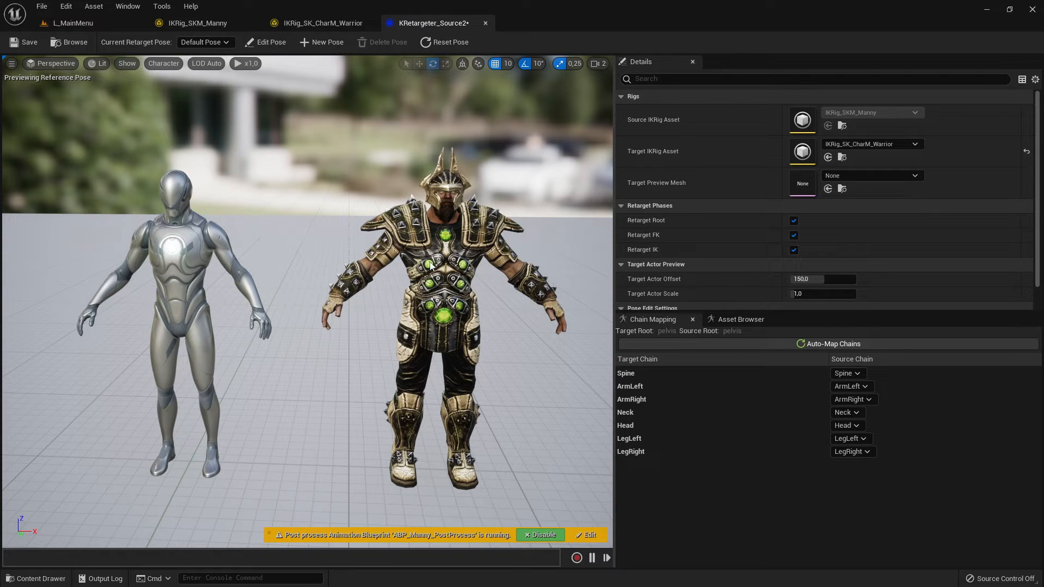
- Try a Target Actor Scale of about 0.889 and a slight Target Actor Offset change, resetting each to its default
{"action": "scroll", "coordinate": [663, 301], "scroll_direction": "down", "scroll_amount": 1}
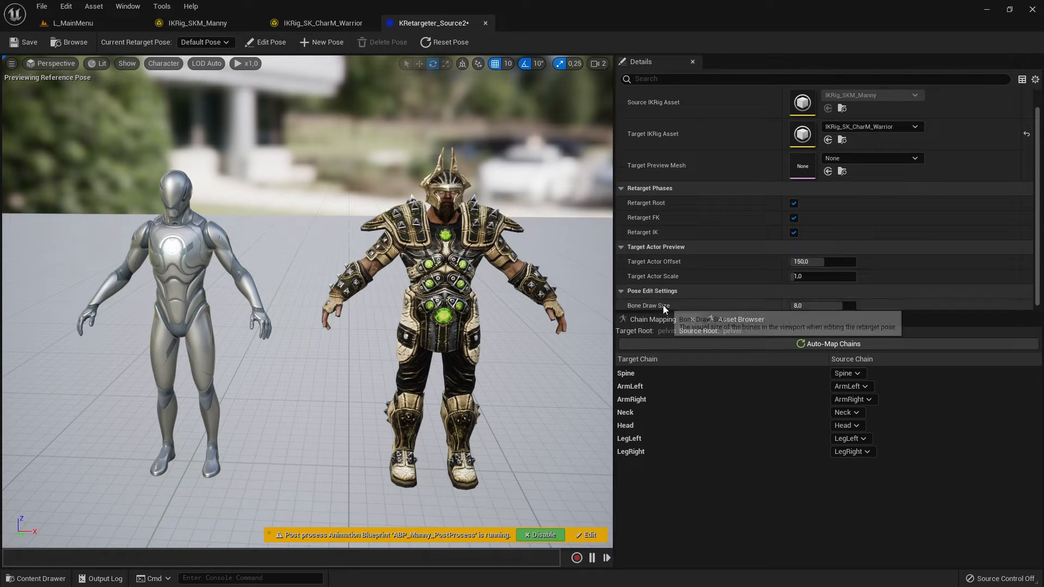
{"action": "left_click_drag", "start_coordinate": [745, 309], "coordinate": [748, 384]}
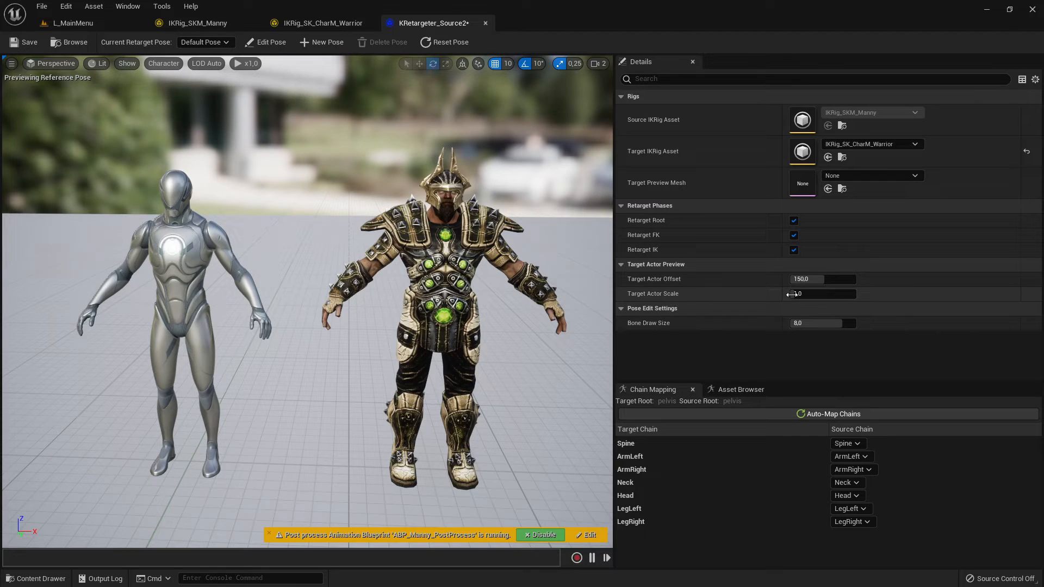
{"action": "mouse_move", "coordinate": [796, 293]}
{"action": "left_mouse_down"}
{"action": "mouse_move", "coordinate": [881, 294]}
{"action": "mouse_move", "coordinate": [761, 294]}
{"action": "mouse_move", "coordinate": [791, 293]}
{"action": "left_mouse_up"}
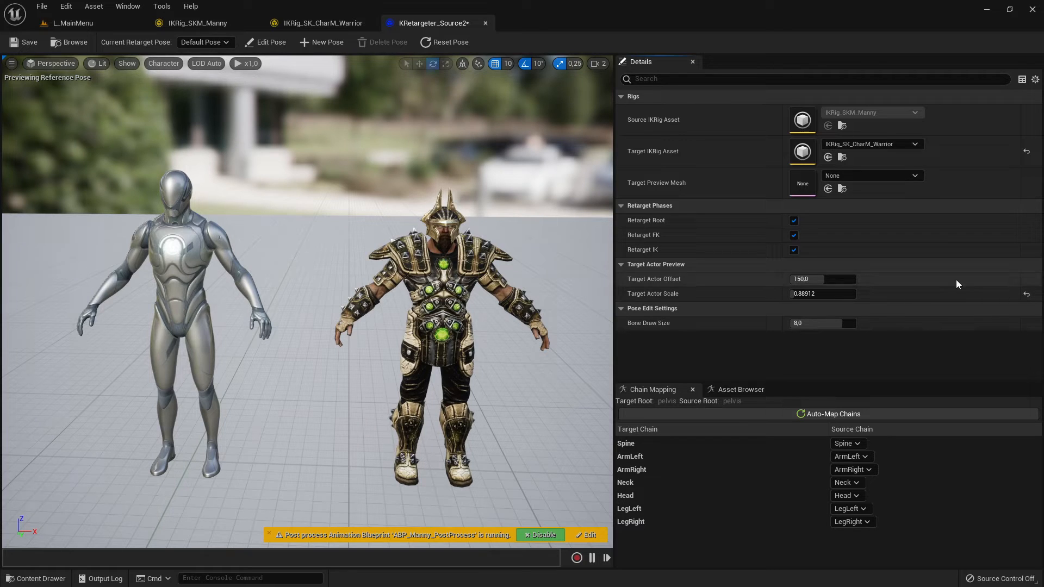
{"action": "left_click", "coordinate": [1027, 294]}
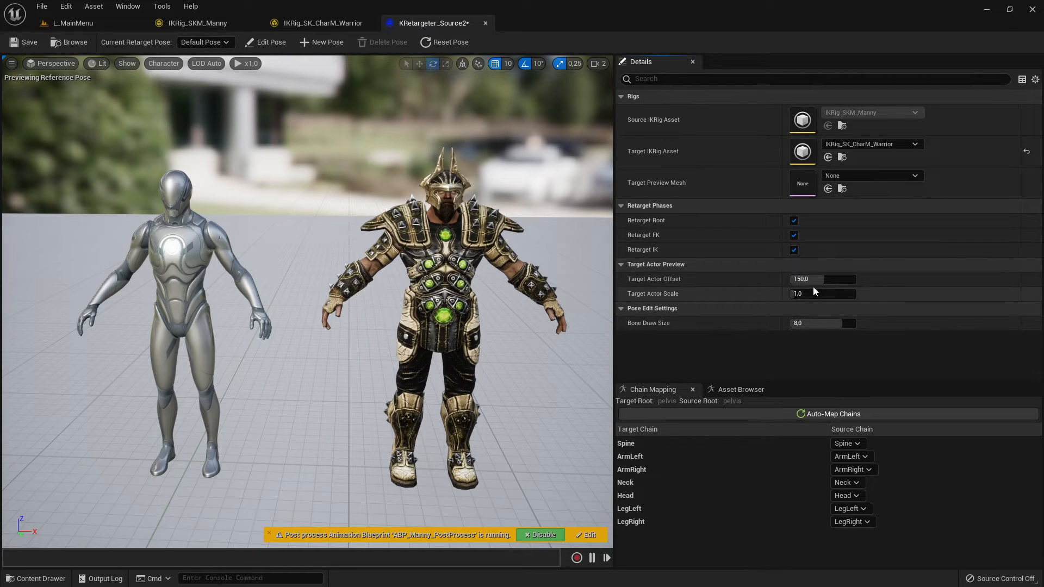
{"action": "left_click_drag", "start_coordinate": [812, 280], "coordinate": [813, 280]}
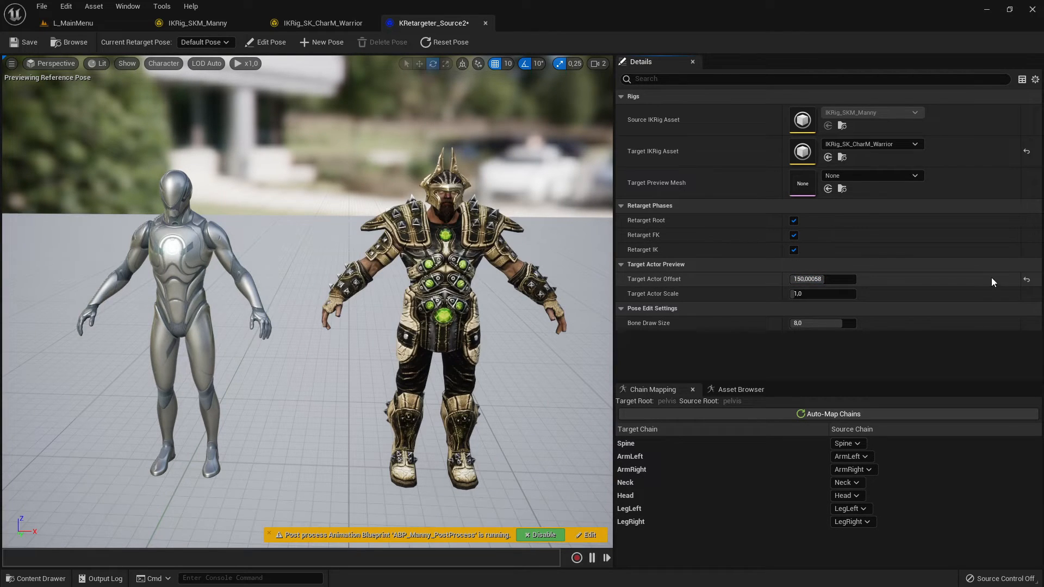
{"action": "left_click", "coordinate": [1026, 281]}
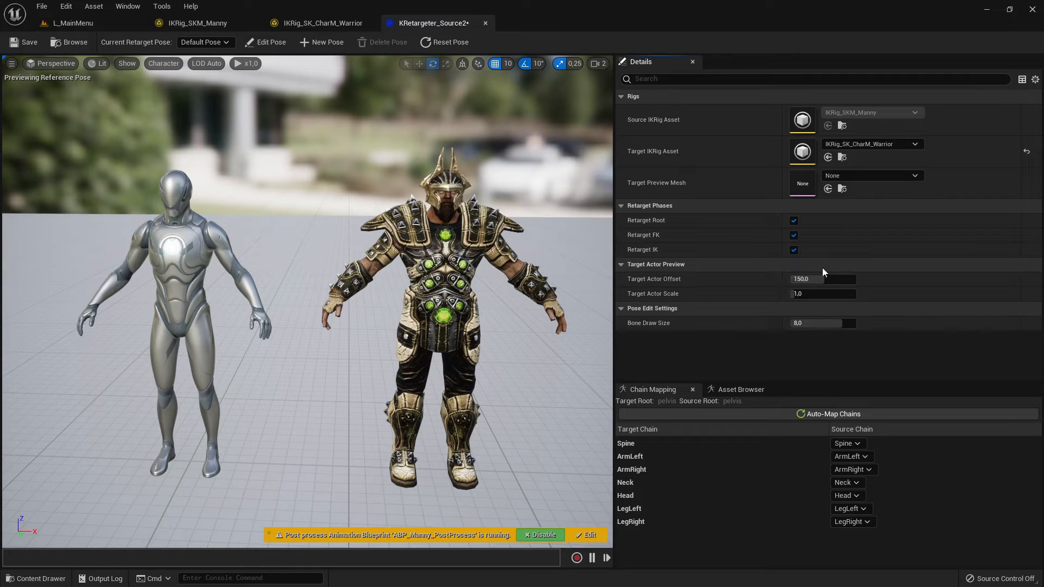
- Toggle the Retarget Root and Retarget IK phases off and back on
{"action": "left_click", "coordinate": [794, 220]}
{"action": "left_click", "coordinate": [793, 220]}
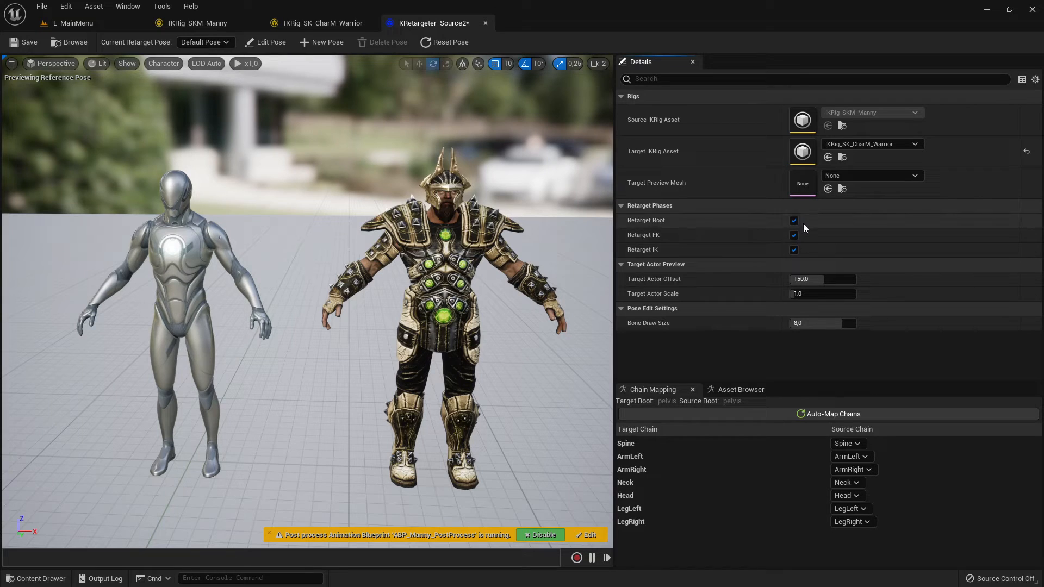
{"action": "left_click", "coordinate": [794, 250]}
{"action": "left_click", "coordinate": [794, 250]}
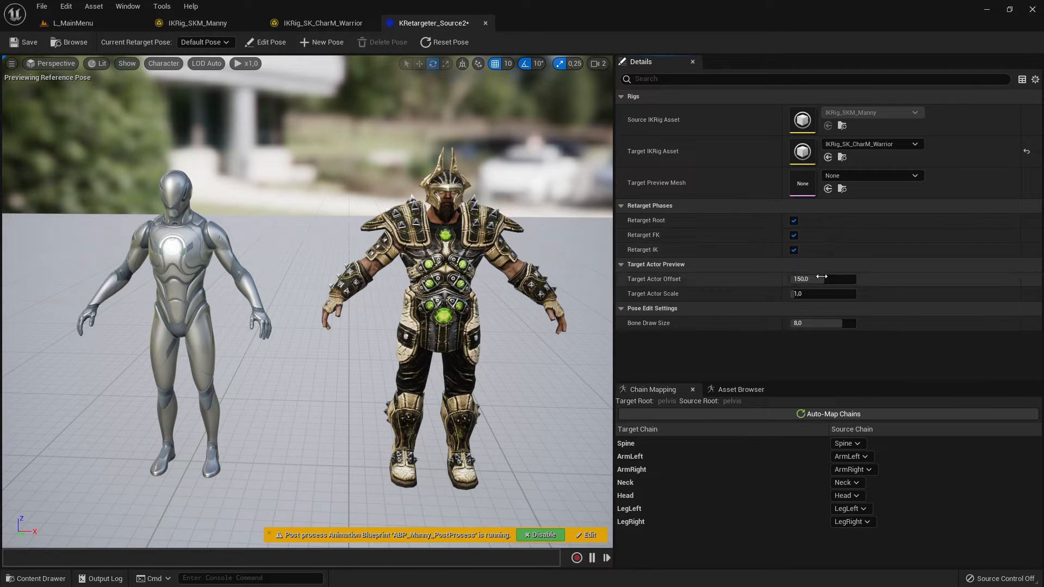
- Inspect the list of available animation assets and compare it with the source and target chain mapping
{"action": "left_click", "coordinate": [750, 391]}
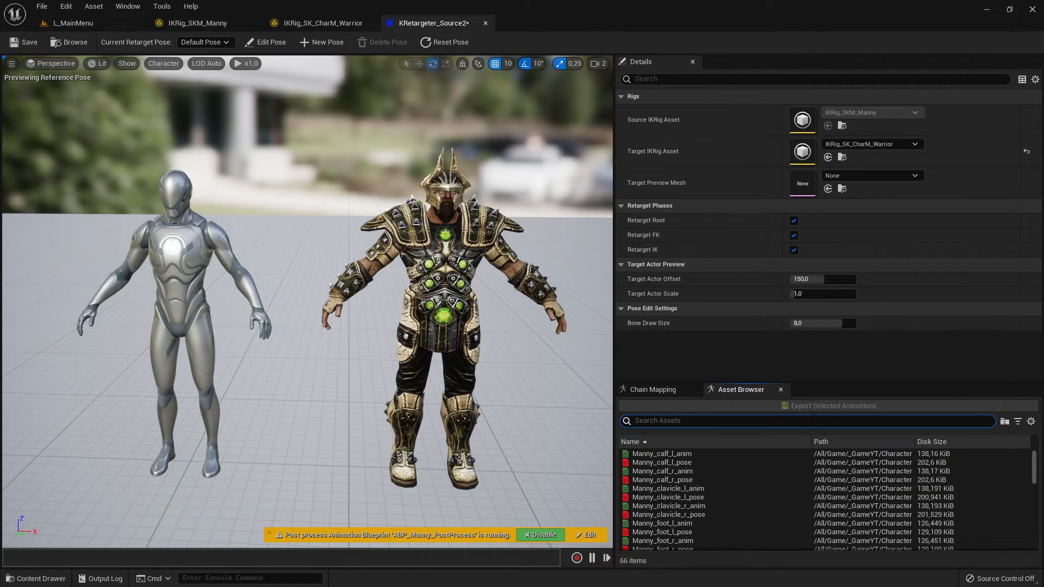
{"action": "left_click_drag", "start_coordinate": [815, 381], "coordinate": [837, 247]}
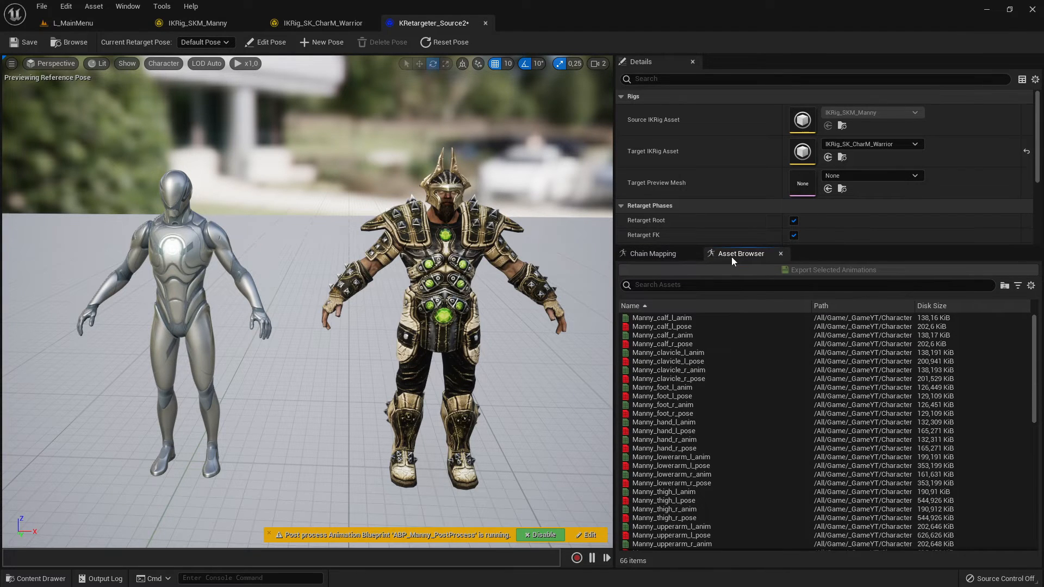
{"action": "left_click", "coordinate": [653, 254]}
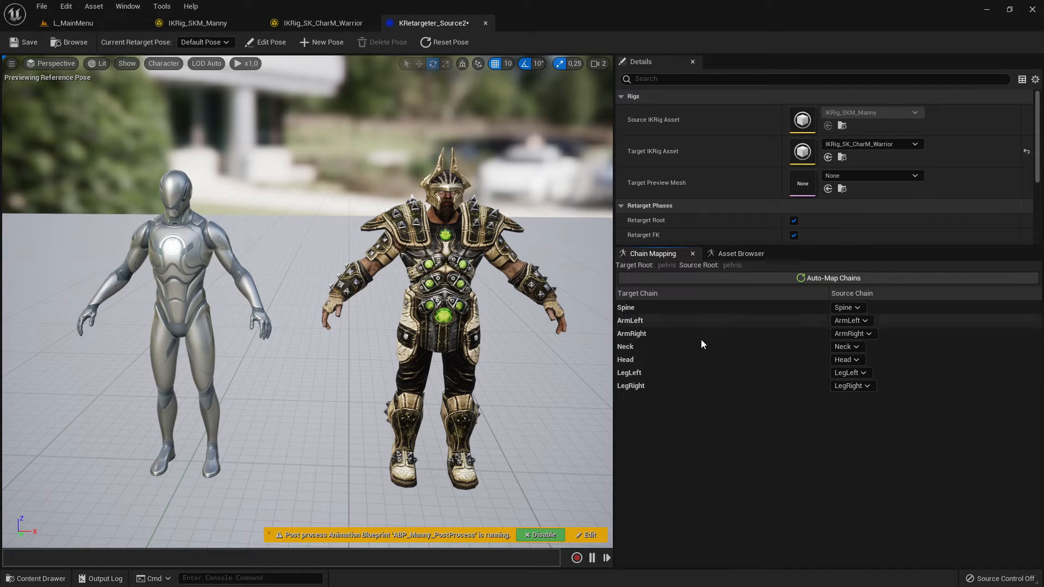
{"action": "left_click", "coordinate": [728, 254]}
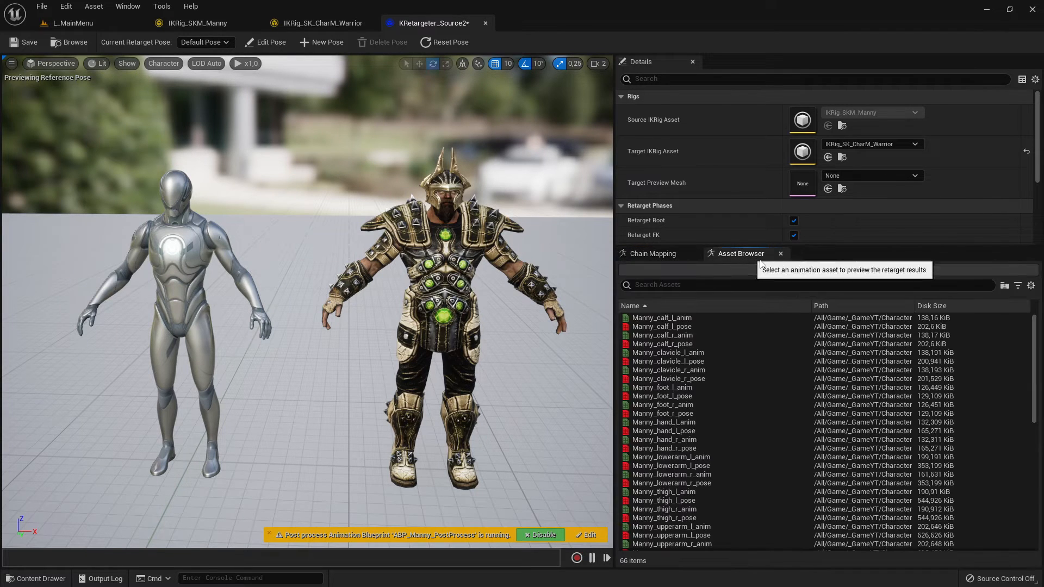
- Check the Unreal documentation on previewing animations from the Asset Browser, and return to the retargeter editor
{"action": "key", "text": "alt+Tab"}
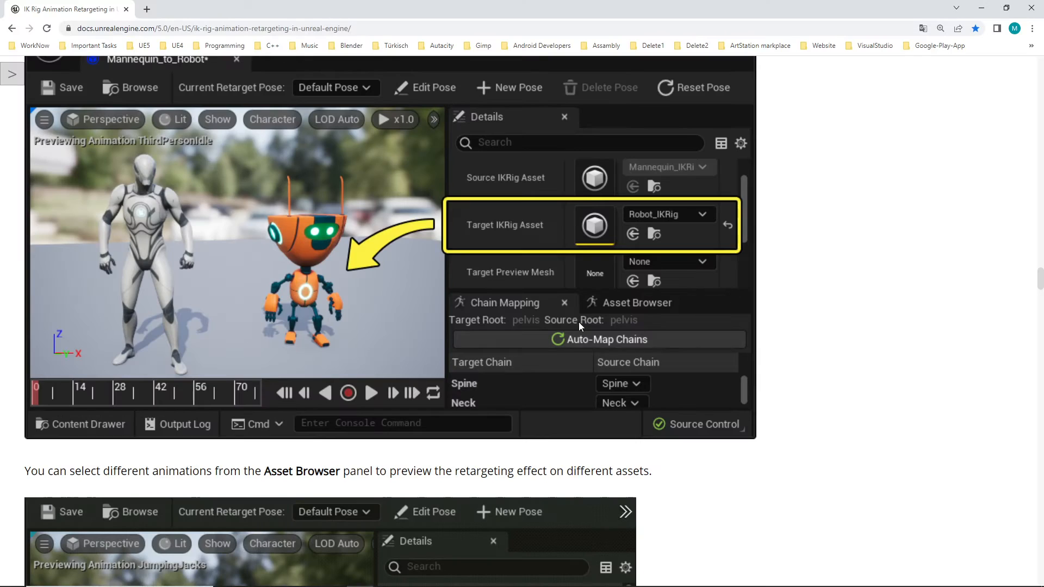
{"action": "scroll", "coordinate": [691, 357], "scroll_direction": "down", "scroll_amount": 8}
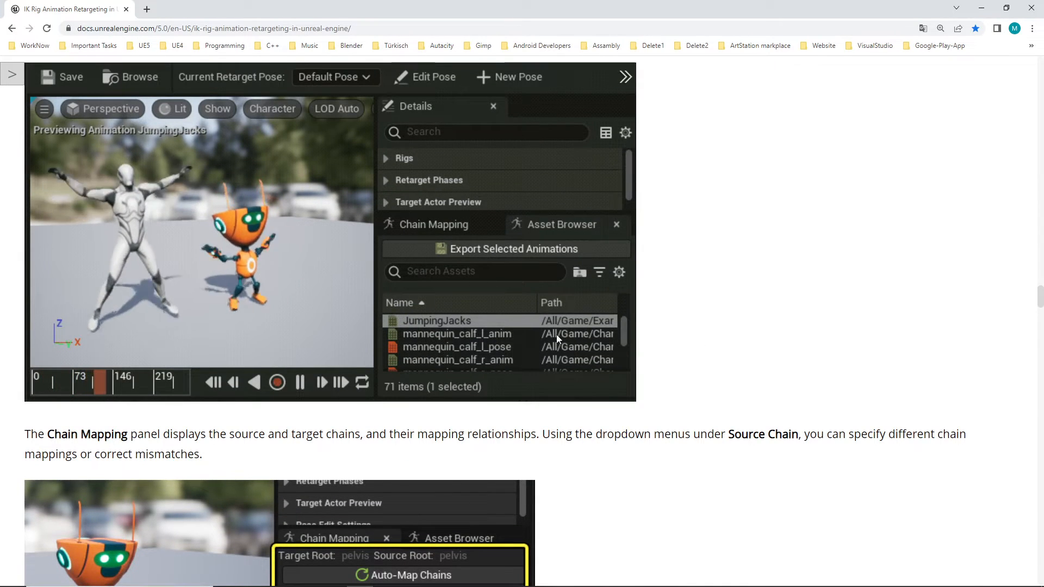
{"action": "key", "text": "alt+Tab"}
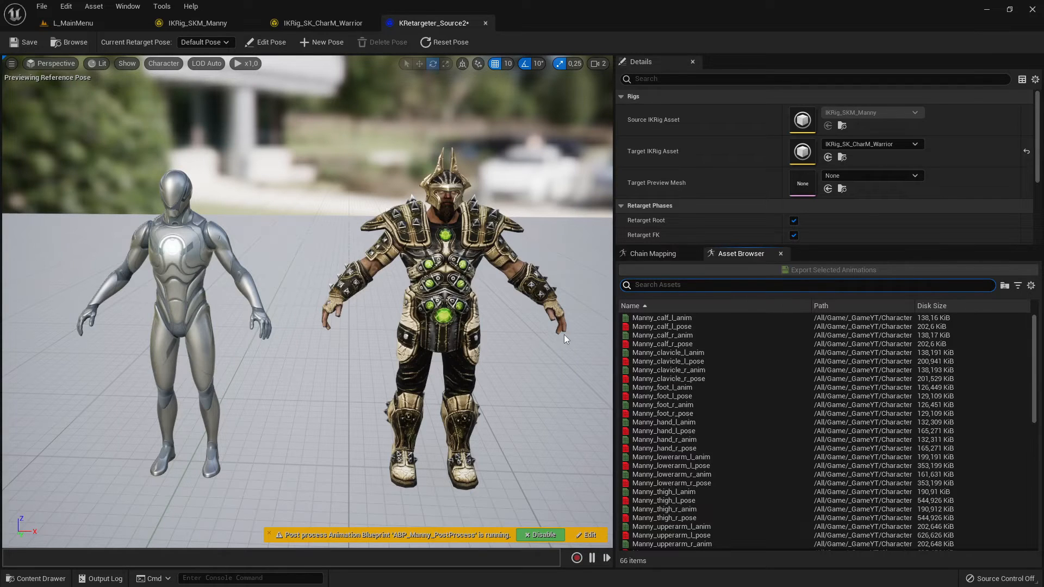
- Find the MM_Land and MM_Jump animations in the asset list and preview them on both characters
{"action": "scroll", "coordinate": [783, 424], "scroll_direction": "down", "scroll_amount": 6}
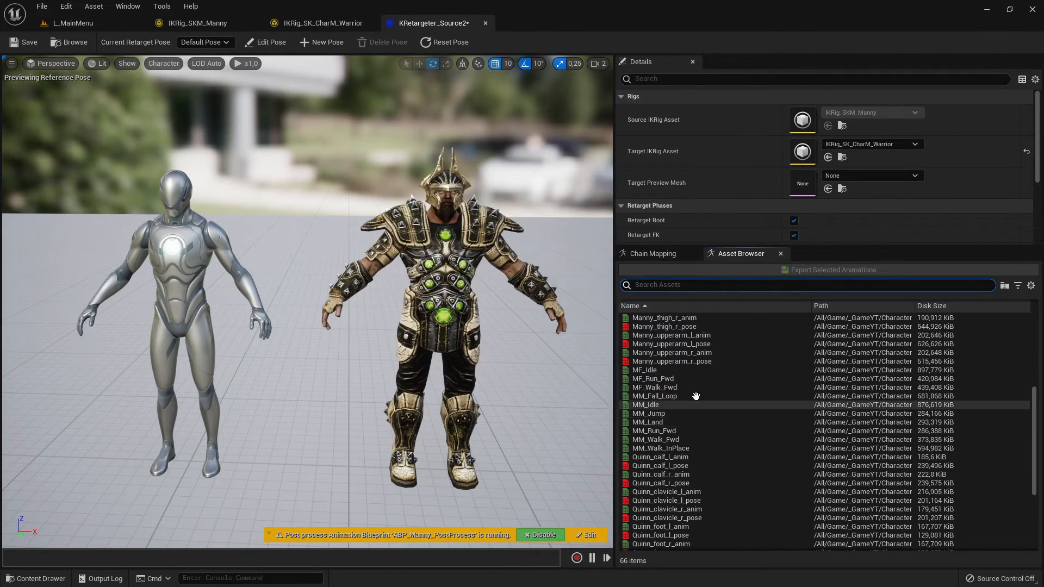
{"action": "scroll", "coordinate": [680, 413], "scroll_direction": "down", "scroll_amount": 1}
{"action": "scroll", "coordinate": [707, 425], "scroll_direction": "down", "scroll_amount": 3}
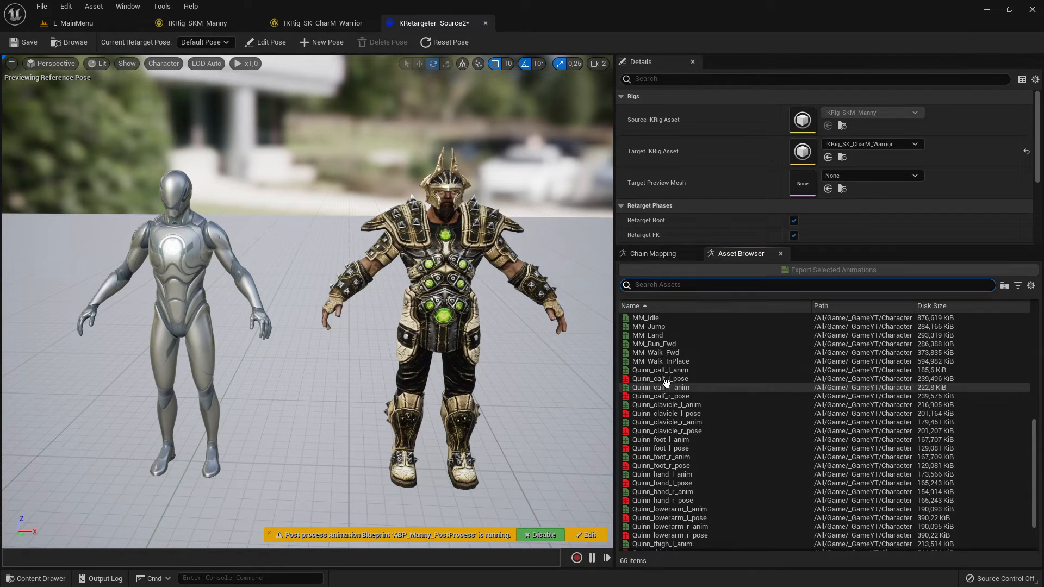
{"action": "scroll", "coordinate": [731, 381], "scroll_direction": "up", "scroll_amount": 1}
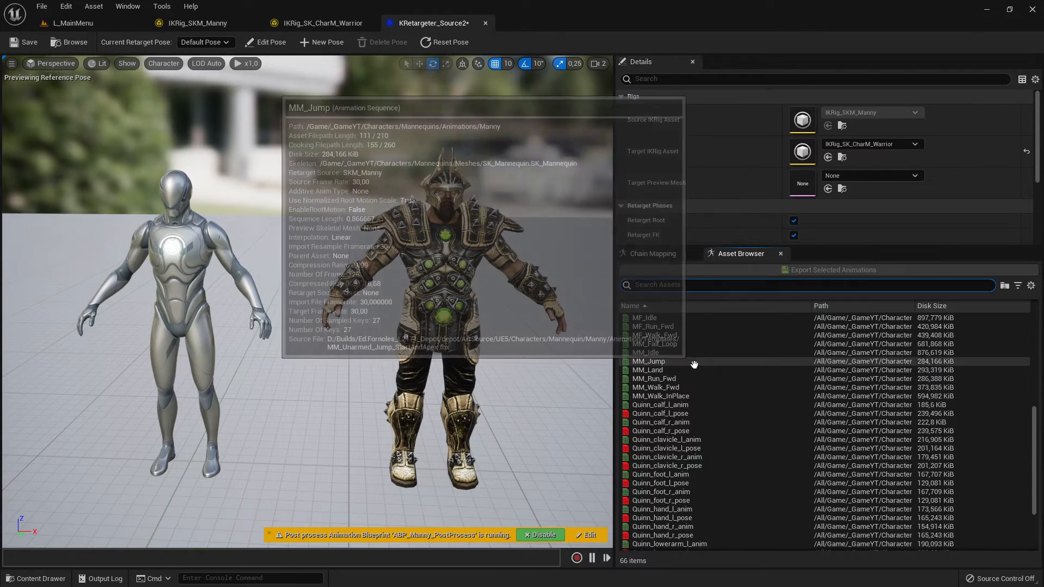
{"action": "left_click", "coordinate": [691, 362]}
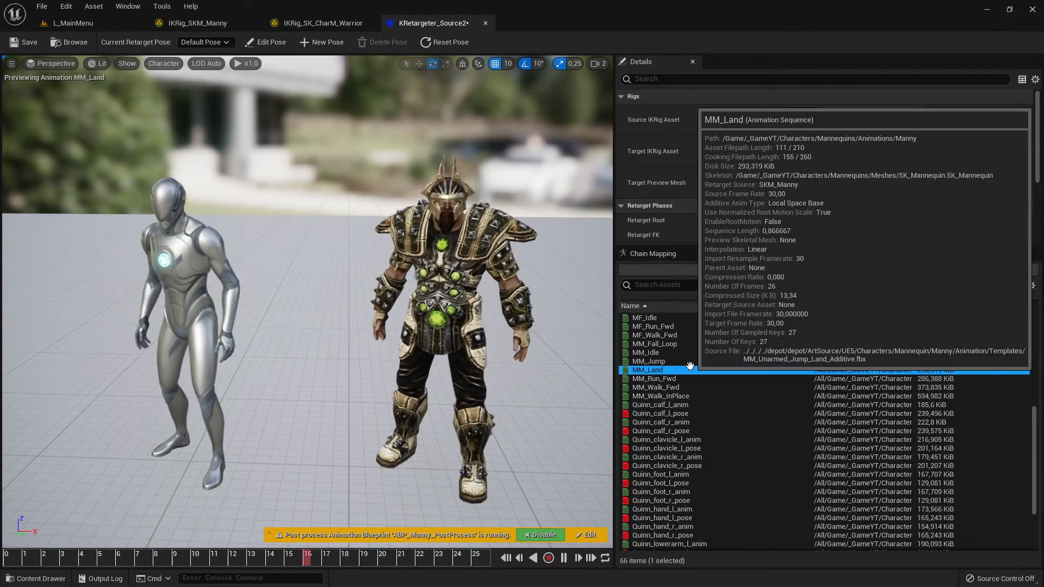
- Preview the MF_Run_Fwd and MF_Walk_Fwd animations on the source and target characters
{"action": "scroll", "coordinate": [707, 361], "scroll_direction": "up", "scroll_amount": 2}
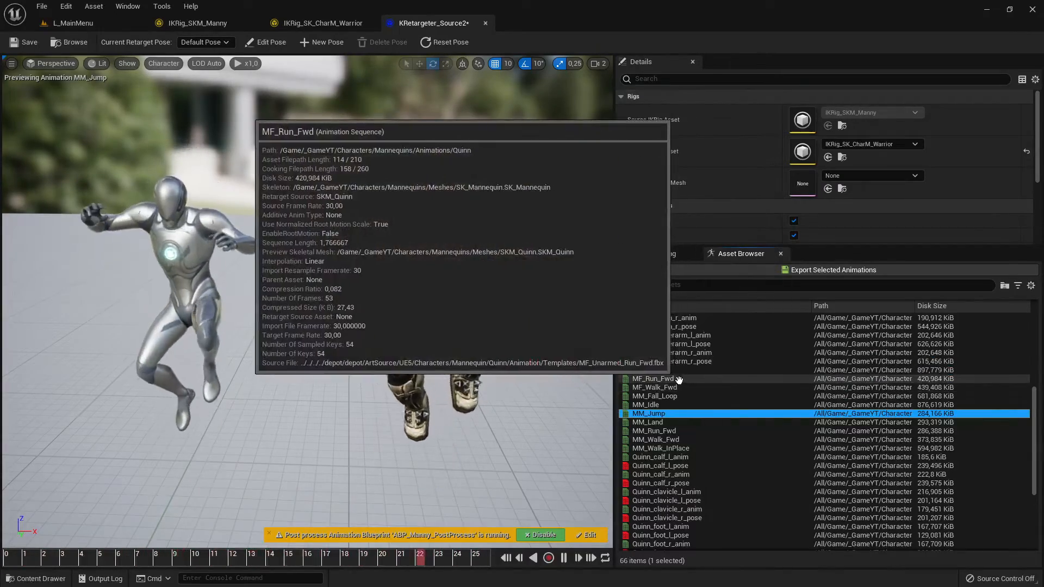
{"action": "left_click", "coordinate": [755, 379]}
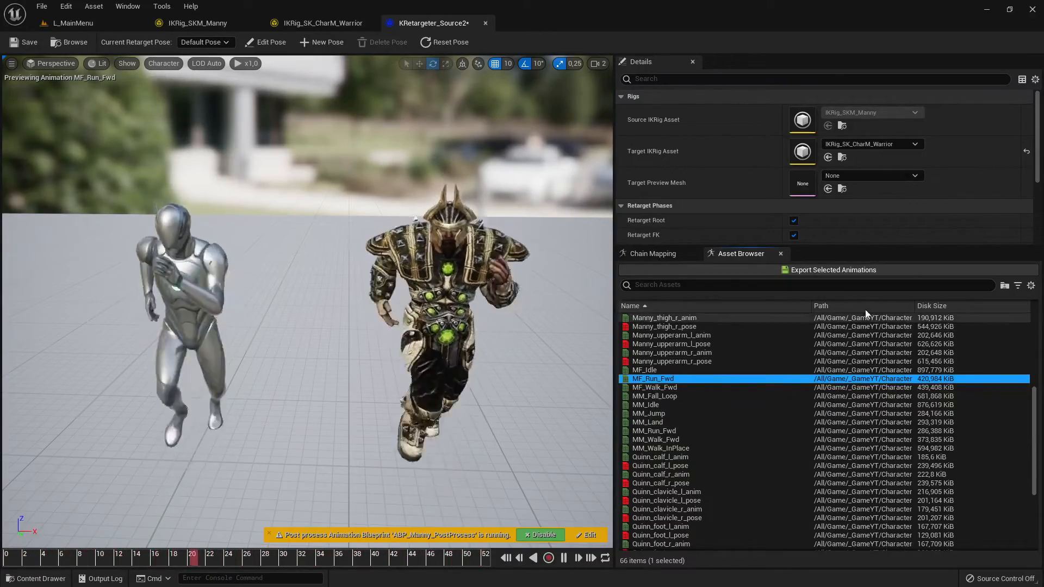
{"action": "left_click", "coordinate": [664, 387]}
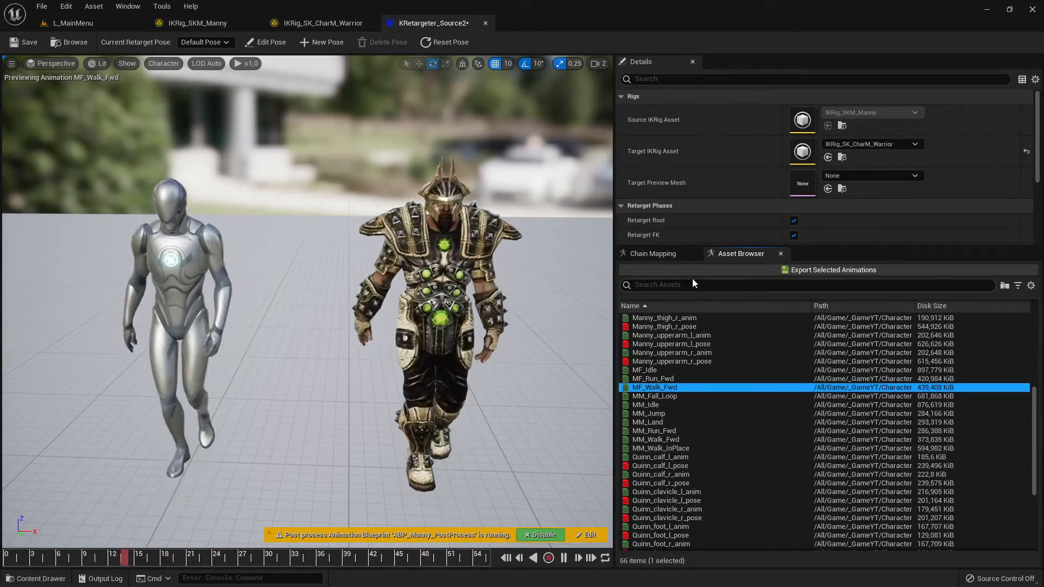
- Pause the MF_Walk_Fwd preview and clear the Target Preview Mesh to show both characters in their reference pose
{"action": "left_click", "coordinate": [564, 558]}
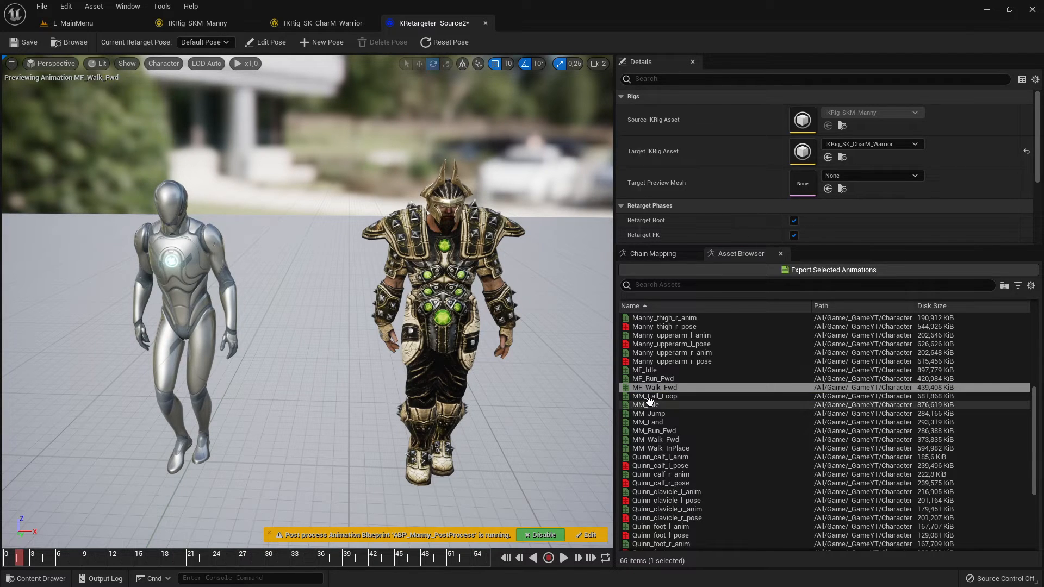
{"action": "left_click", "coordinate": [841, 174]}
{"action": "left_click", "coordinate": [853, 226]}
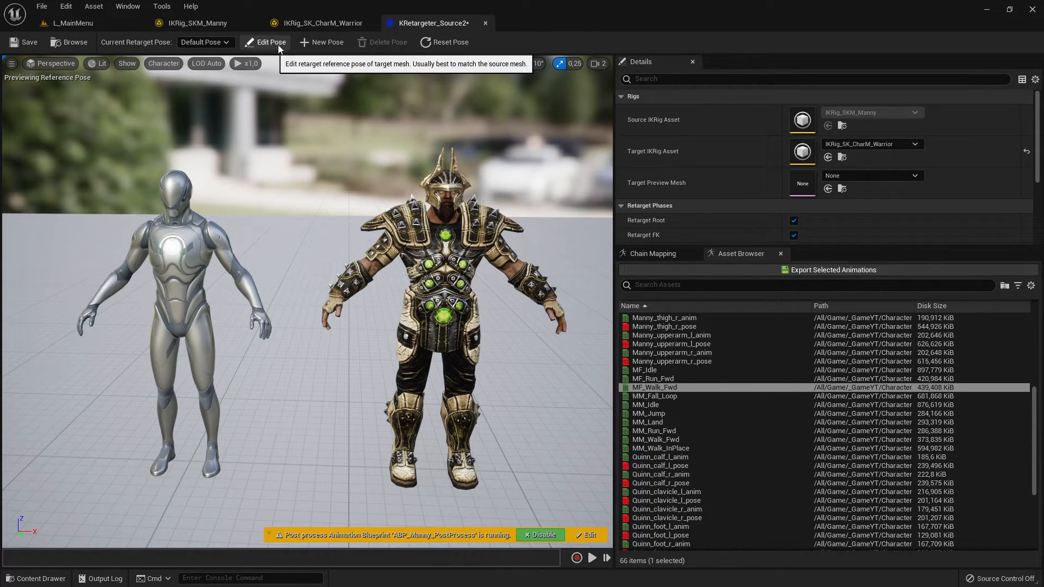
- Read the Pose Editing section of the Unreal retargeting documentation, including the retarget pose controls, and return to the retargeter editor
{"action": "key", "text": "alt+Tab"}
{"action": "scroll", "coordinate": [590, 362], "scroll_direction": "down", "scroll_amount": 15}
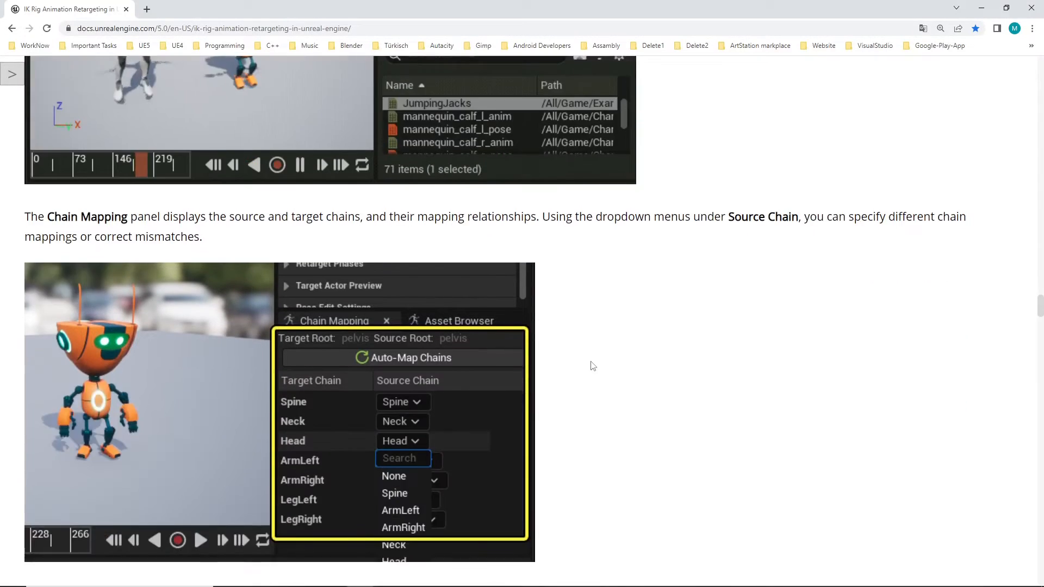
{"action": "scroll", "coordinate": [462, 294], "scroll_direction": "up", "scroll_amount": 6}
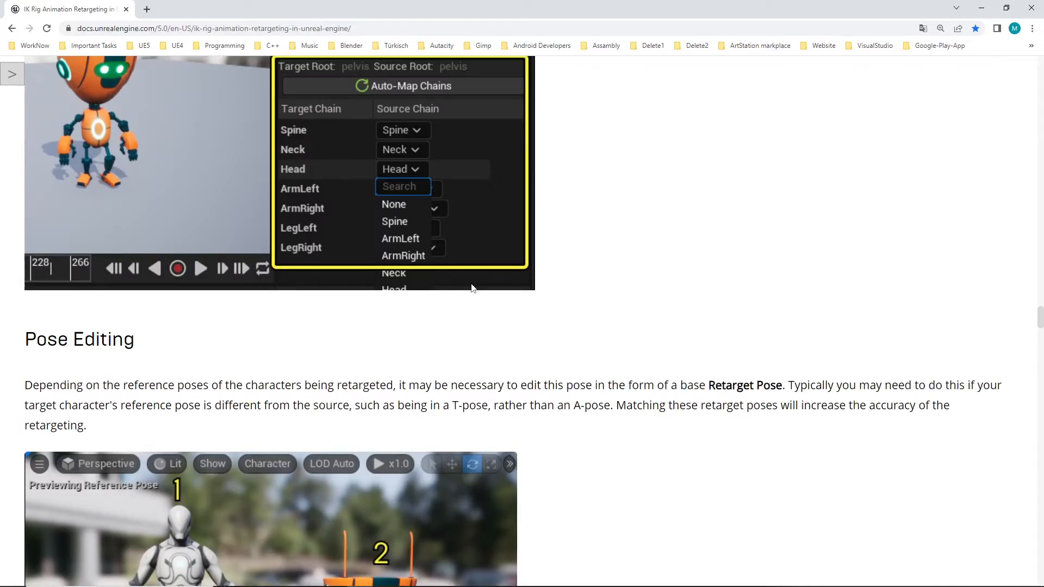
{"action": "scroll", "coordinate": [480, 300], "scroll_direction": "down", "scroll_amount": 7}
{"action": "scroll", "coordinate": [491, 301], "scroll_direction": "up", "scroll_amount": 2}
{"action": "scroll", "coordinate": [491, 308], "scroll_direction": "down", "scroll_amount": 14}
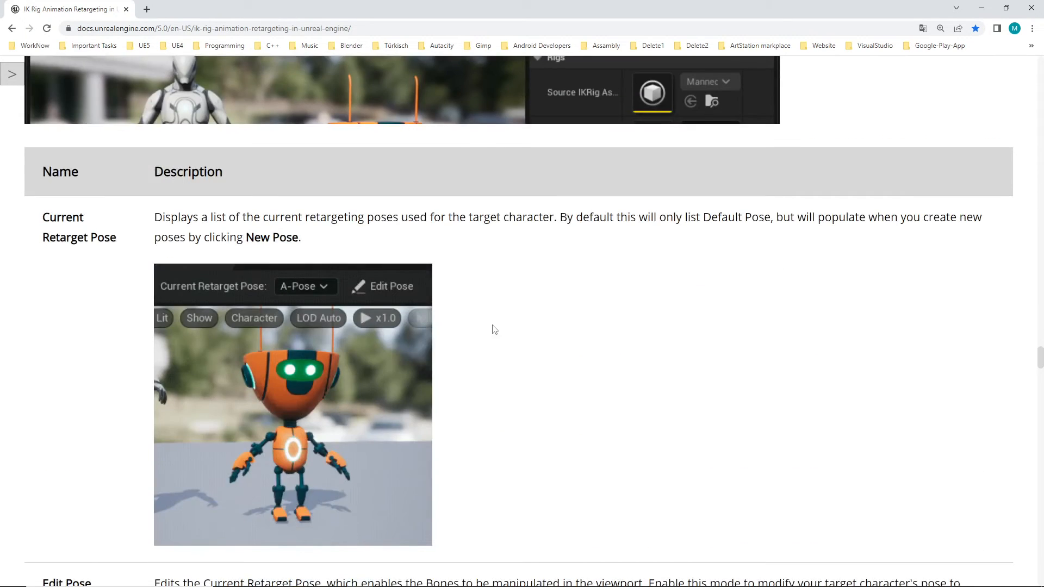
{"action": "scroll", "coordinate": [565, 370], "scroll_direction": "up", "scroll_amount": 15}
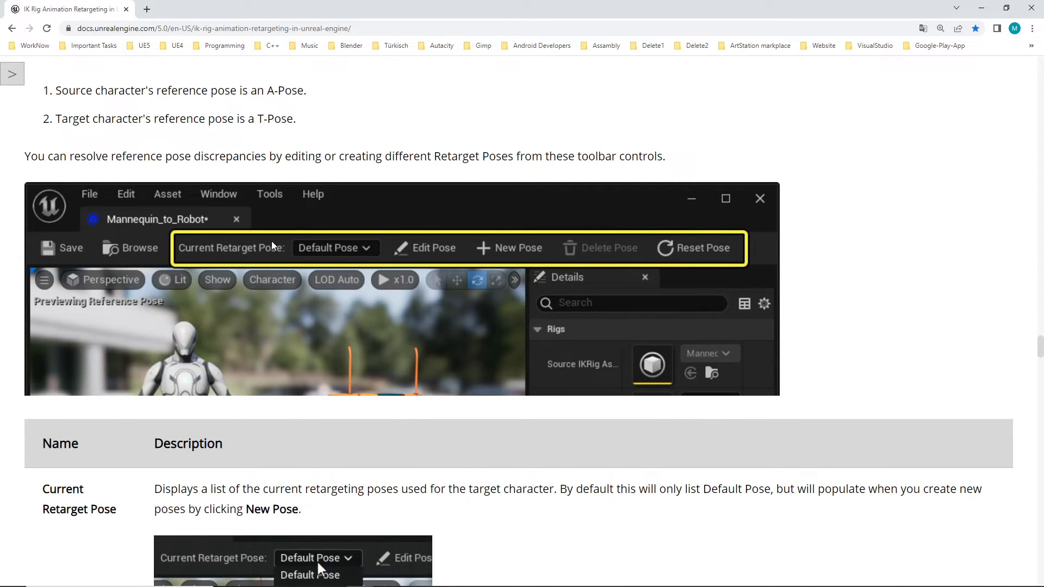
{"action": "scroll", "coordinate": [572, 292], "scroll_direction": "down", "scroll_amount": 2}
{"action": "key", "text": "alt+Tab"}
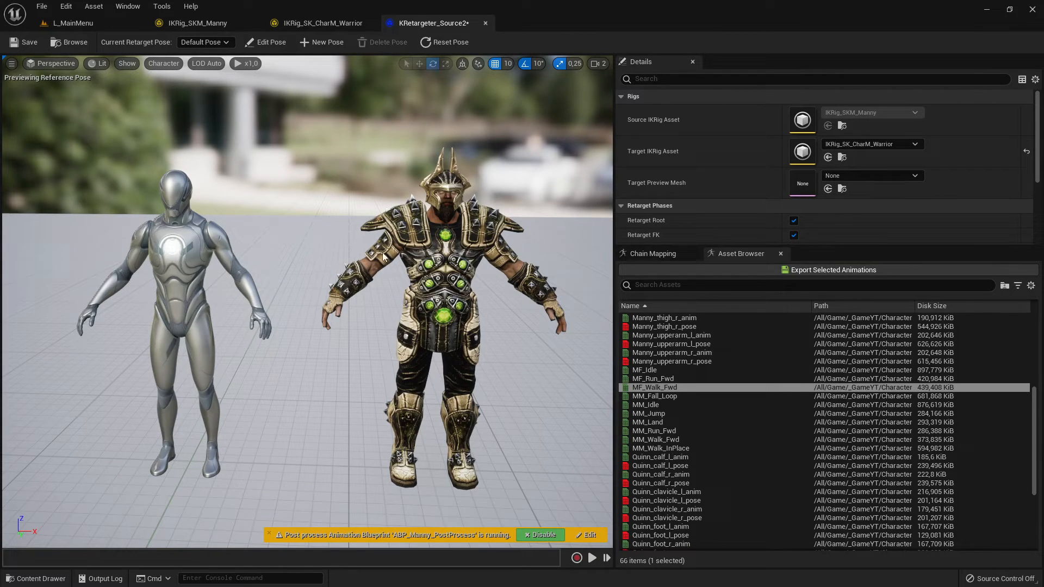
- Edit the Default Pose by rotating both of the warrior's arms up from the shoulders into a T-pose
{"action": "left_click", "coordinate": [225, 42]}
{"action": "left_click", "coordinate": [204, 43]}
{"action": "left_click", "coordinate": [272, 42]}
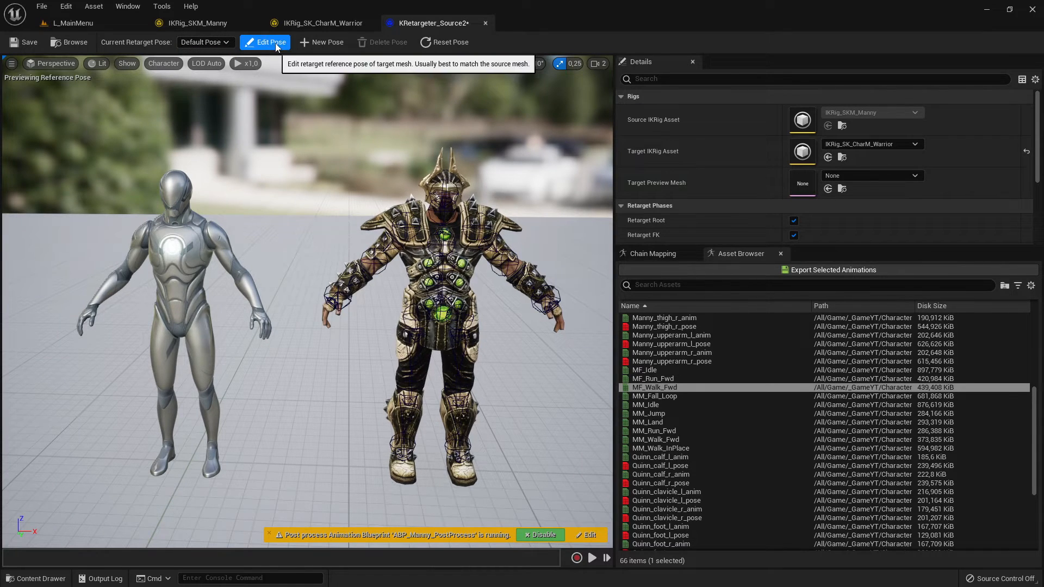
{"action": "left_click", "coordinate": [383, 247]}
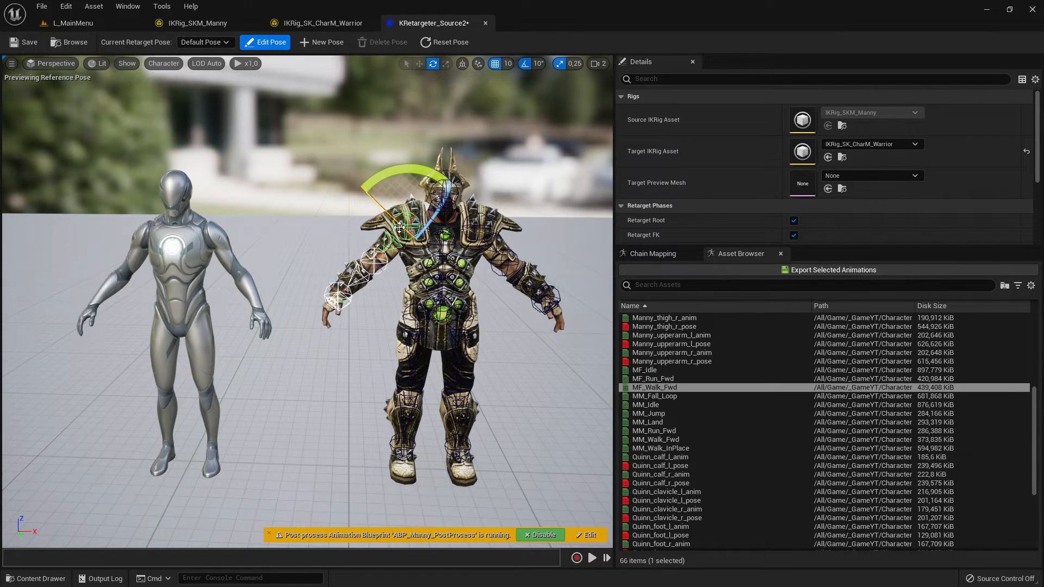
{"action": "left_click_drag", "start_coordinate": [411, 163], "coordinate": [466, 186]}
{"action": "left_click_drag", "start_coordinate": [376, 178], "coordinate": [378, 176]}
{"action": "left_click", "coordinate": [482, 218]}
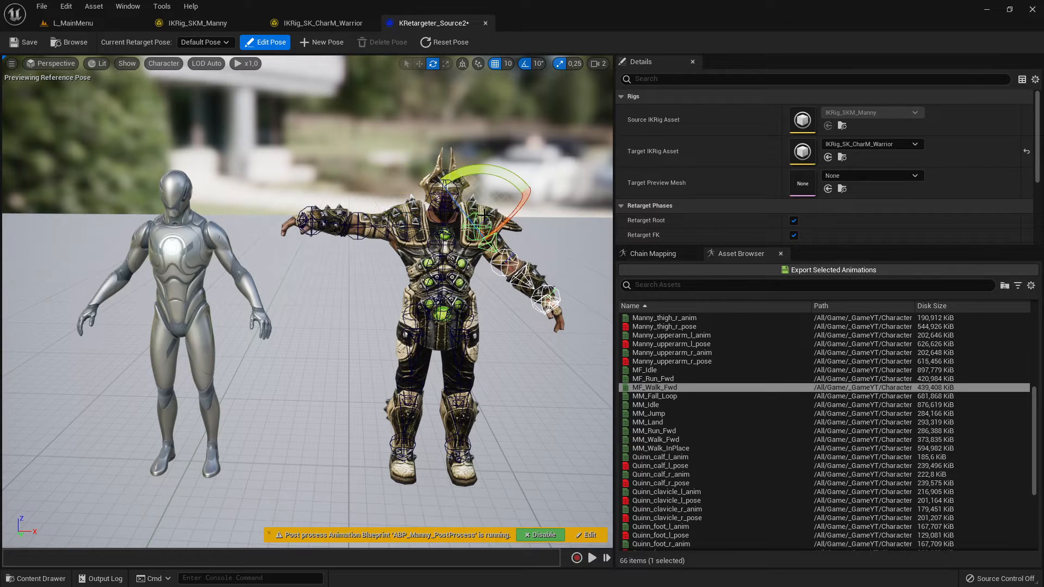
{"action": "left_click_drag", "start_coordinate": [465, 282], "coordinate": [516, 275]}
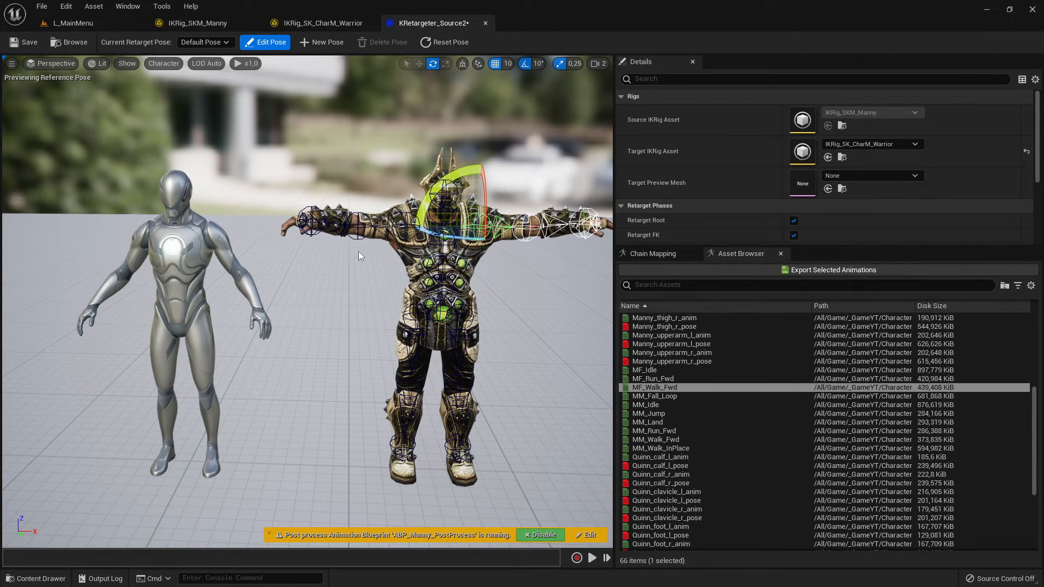
{"action": "right_click_drag", "start_coordinate": [355, 260], "coordinate": [308, 254]}
{"action": "left_click", "coordinate": [414, 278]}
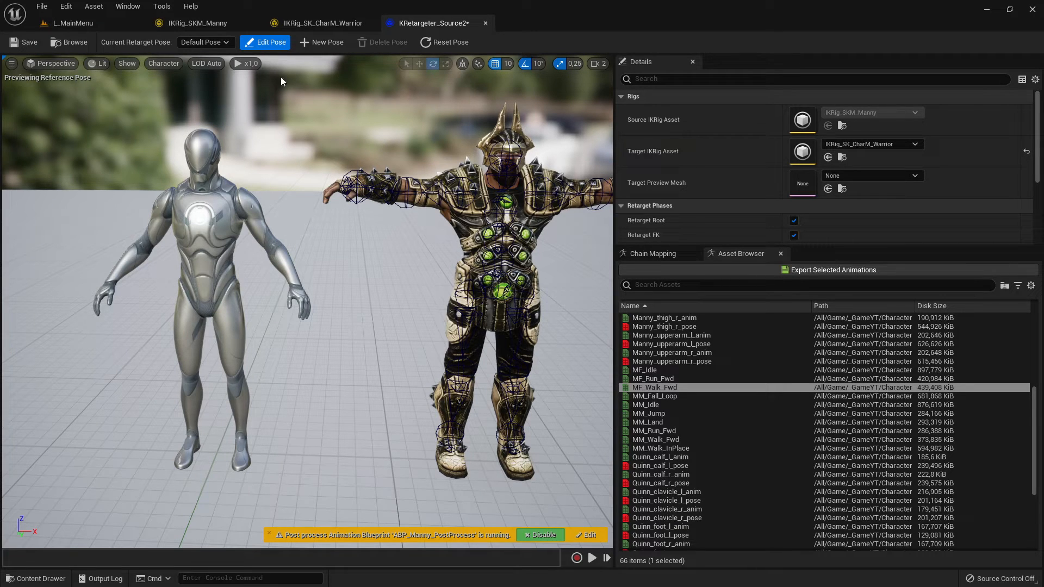
- Create a new retarget pose named CustomRetargetPose, compare it with the Default Pose, and make the Default Pose current
{"action": "left_click", "coordinate": [321, 43]}
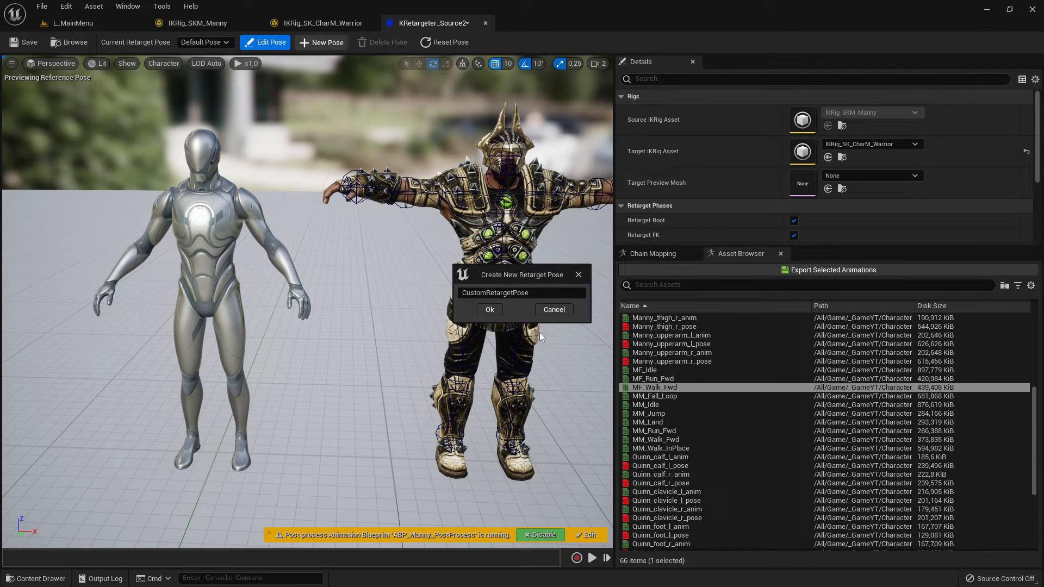
{"action": "left_click", "coordinate": [498, 311]}
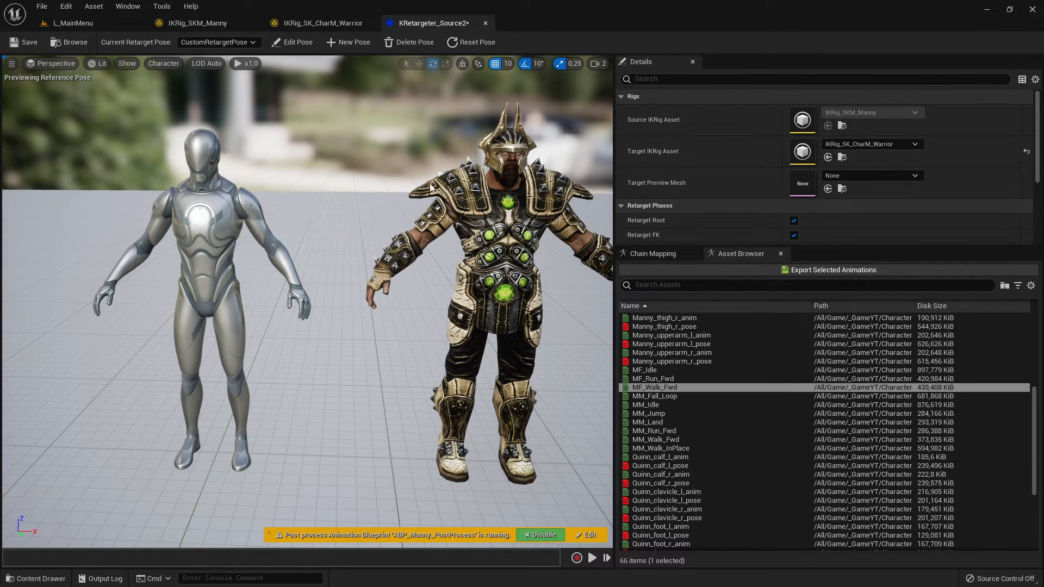
{"action": "left_click", "coordinate": [239, 43]}
{"action": "left_click", "coordinate": [218, 63]}
{"action": "left_click", "coordinate": [228, 41]}
{"action": "left_click", "coordinate": [230, 51]}
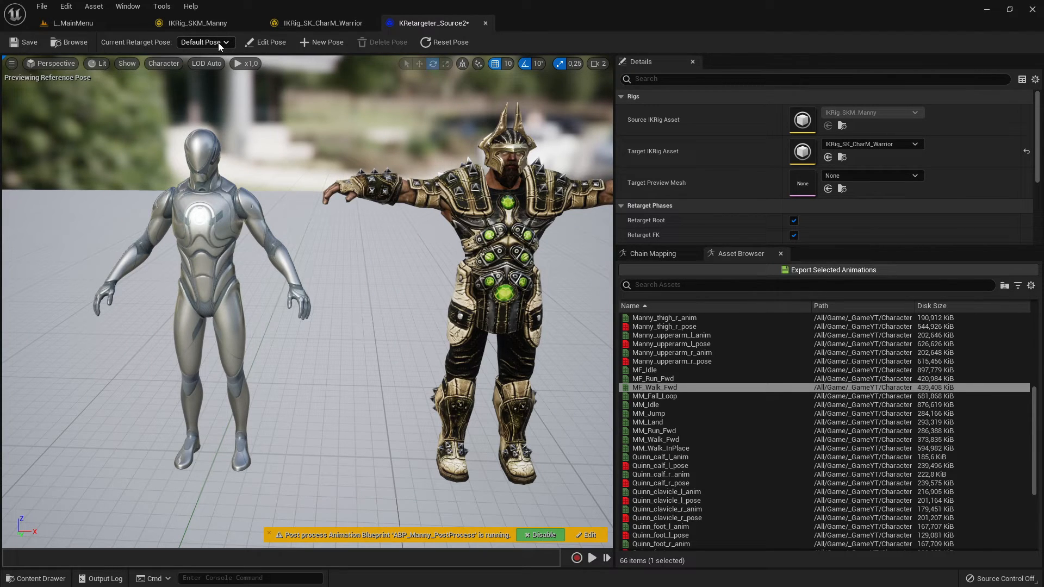
- Reset the Default Pose and create a second retarget pose named CustomRetargetPose_1
{"action": "left_click", "coordinate": [453, 41]}
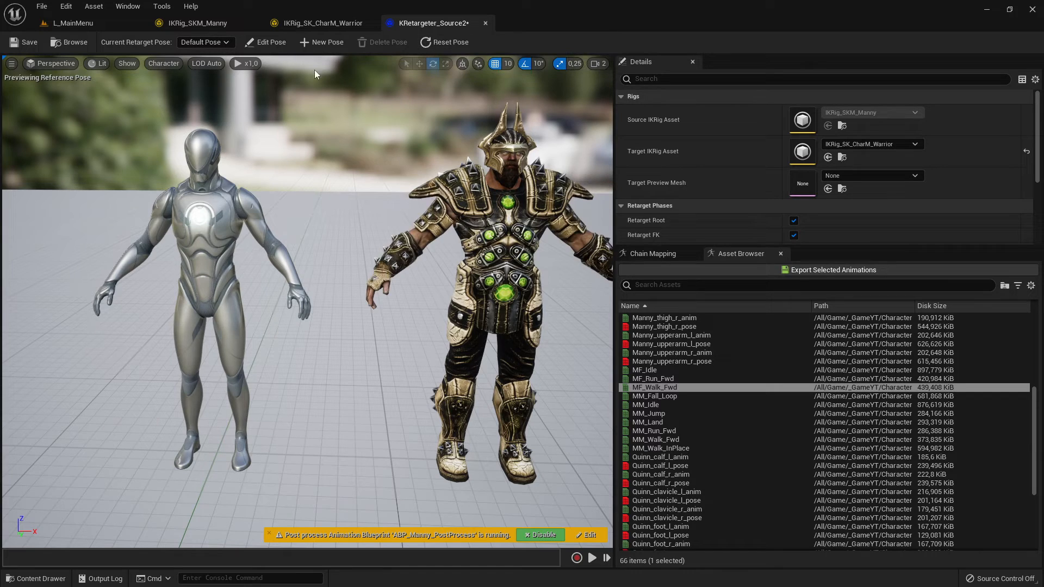
{"action": "left_click", "coordinate": [274, 44]}
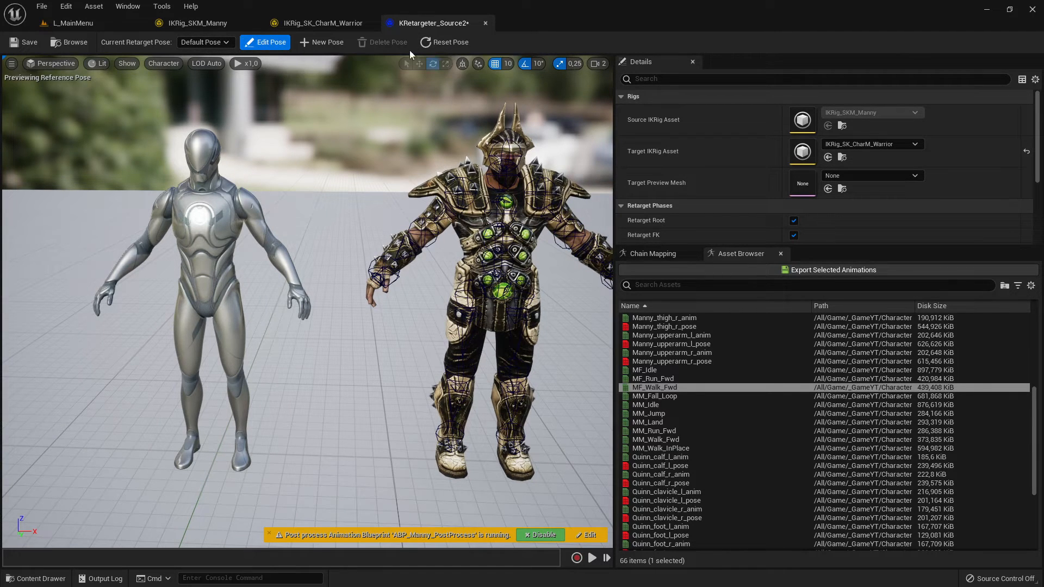
{"action": "left_click", "coordinate": [321, 42]}
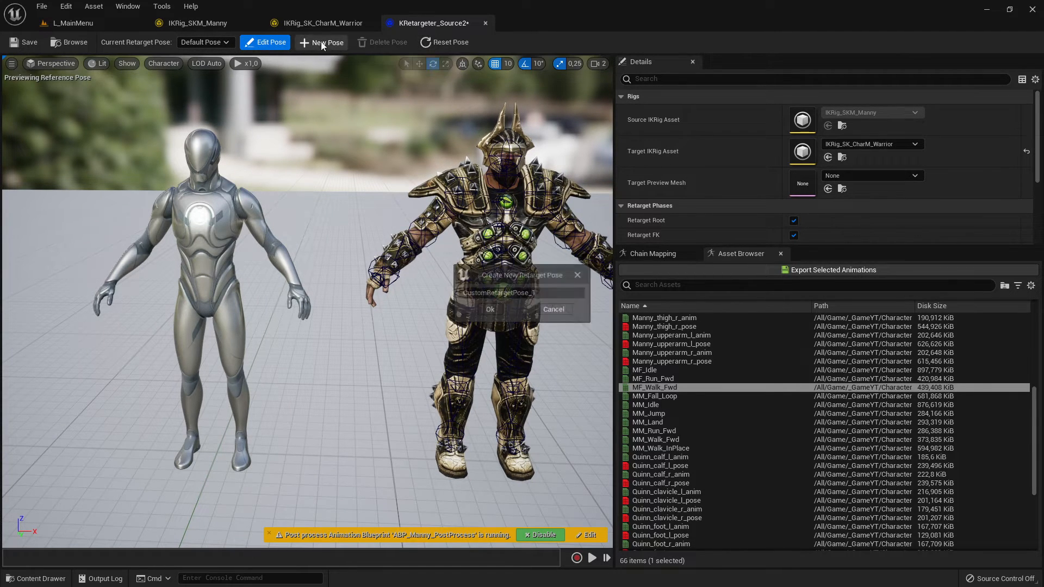
{"action": "left_click", "coordinate": [488, 313]}
- Switch between the Default Pose and CustomRetargetPose to compare them, finishing with the Default Pose as the current retarget pose
{"action": "left_click", "coordinate": [210, 43]}
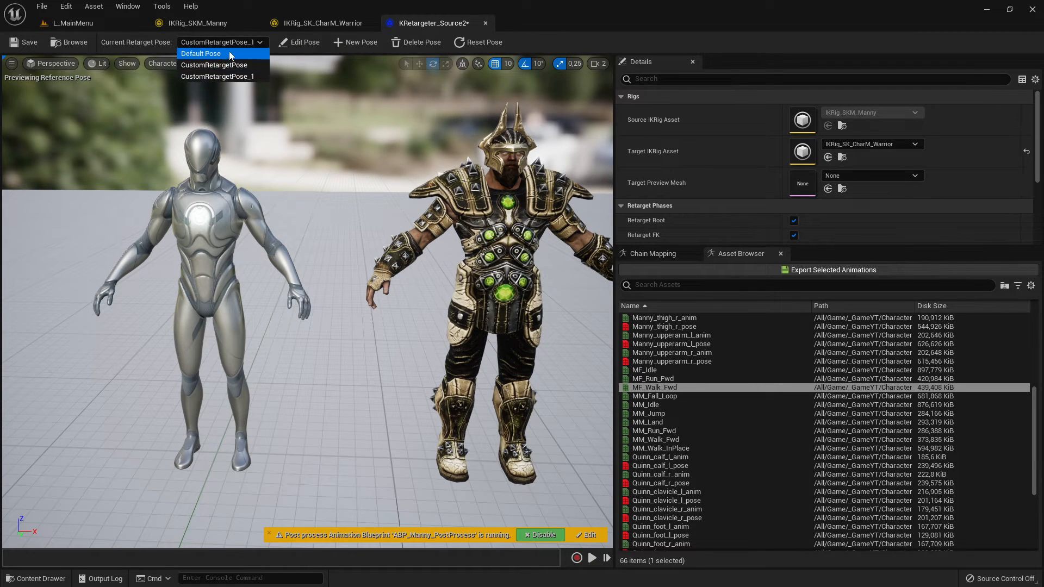
{"action": "left_click", "coordinate": [229, 51]}
{"action": "left_click", "coordinate": [228, 44]}
{"action": "left_click", "coordinate": [223, 67]}
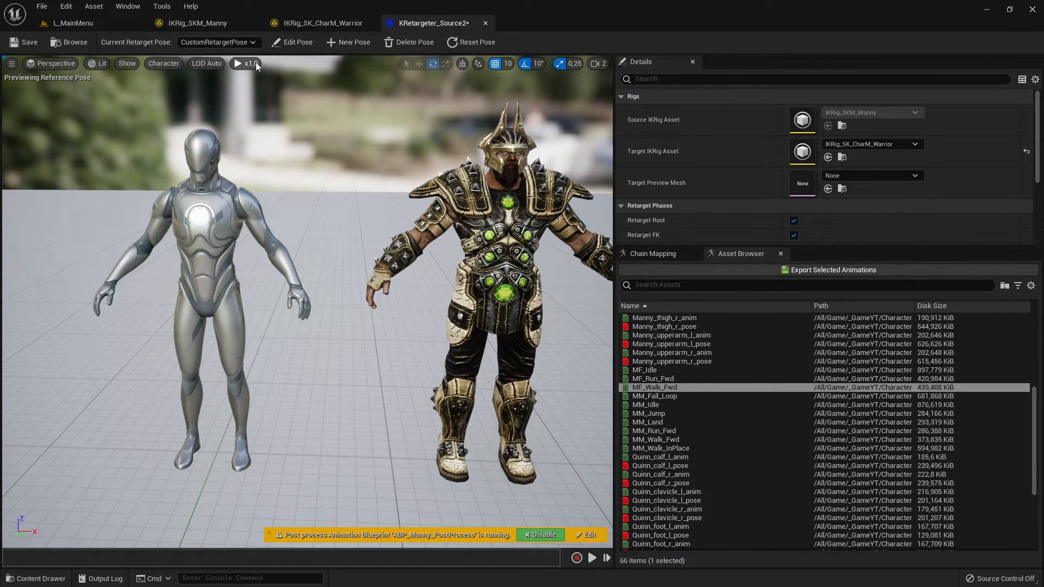
{"action": "left_click", "coordinate": [197, 44]}
{"action": "left_click", "coordinate": [206, 58]}
{"action": "left_click", "coordinate": [418, 43]}
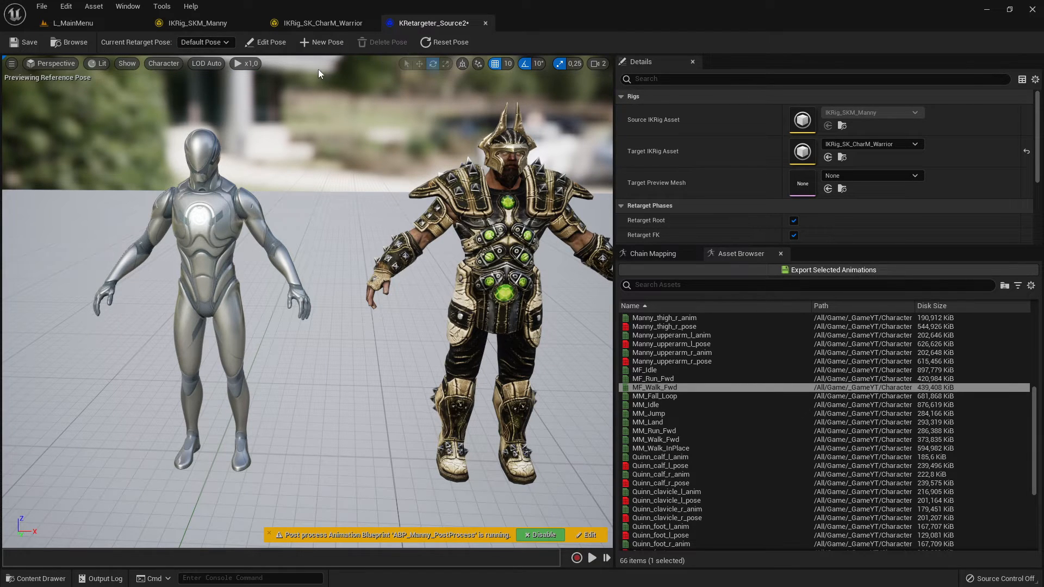
- Edit the Default Pose by rotating both of the warrior's arms from the shoulders until they extend horizontally in a T-pose
{"action": "left_click", "coordinate": [210, 44]}
{"action": "left_click", "coordinate": [266, 43]}
{"action": "left_click", "coordinate": [455, 197]}
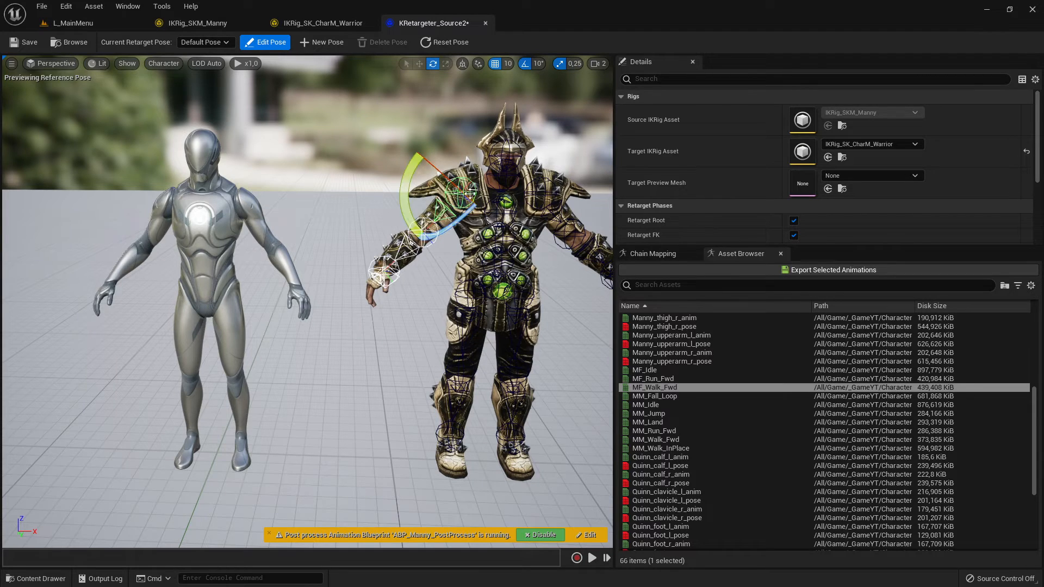
{"action": "left_click_drag", "start_coordinate": [471, 132], "coordinate": [537, 136]}
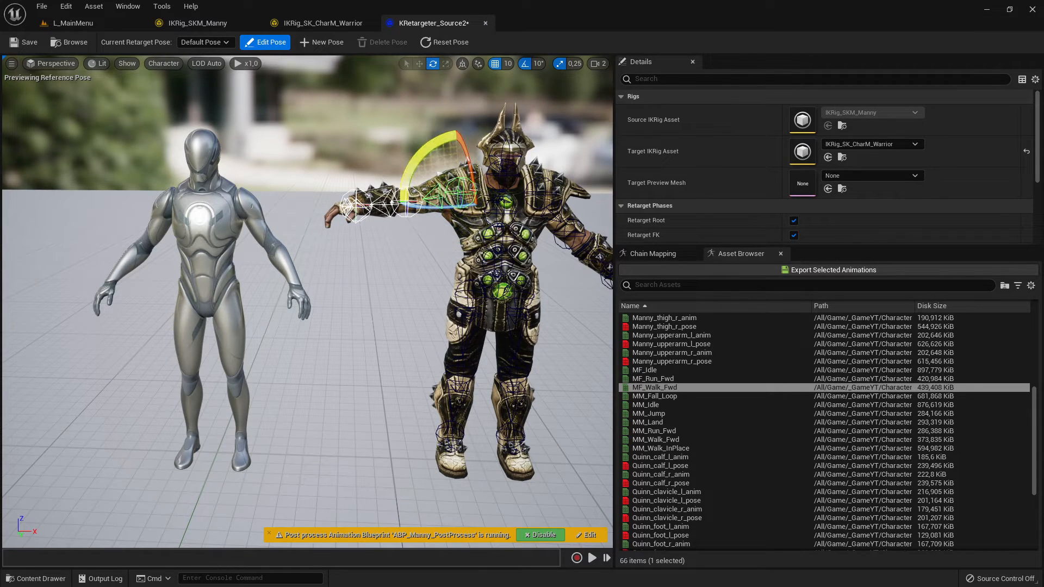
{"action": "left_click", "coordinate": [545, 184]}
{"action": "left_click_drag", "start_coordinate": [483, 176], "coordinate": [536, 106]}
{"action": "right_click_drag", "start_coordinate": [553, 160], "coordinate": [592, 142]}
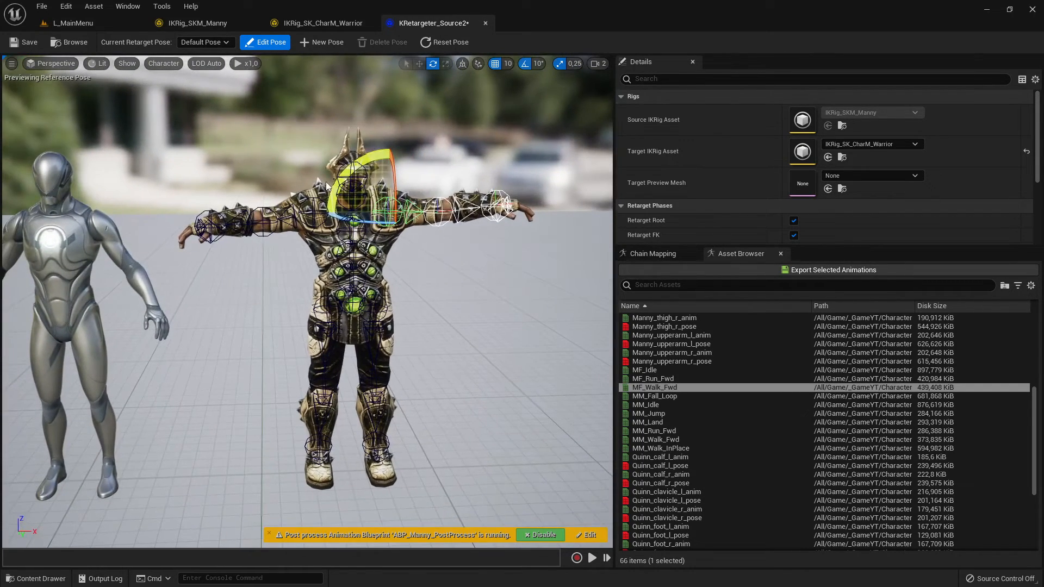
{"action": "mouse_move", "coordinate": [322, 221]}
{"action": "right_mouse_down"}
{"action": "mouse_move", "coordinate": [302, 228]}
{"action": "mouse_move", "coordinate": [314, 228]}
{"action": "right_mouse_up"}
{"action": "left_click", "coordinate": [322, 220]}
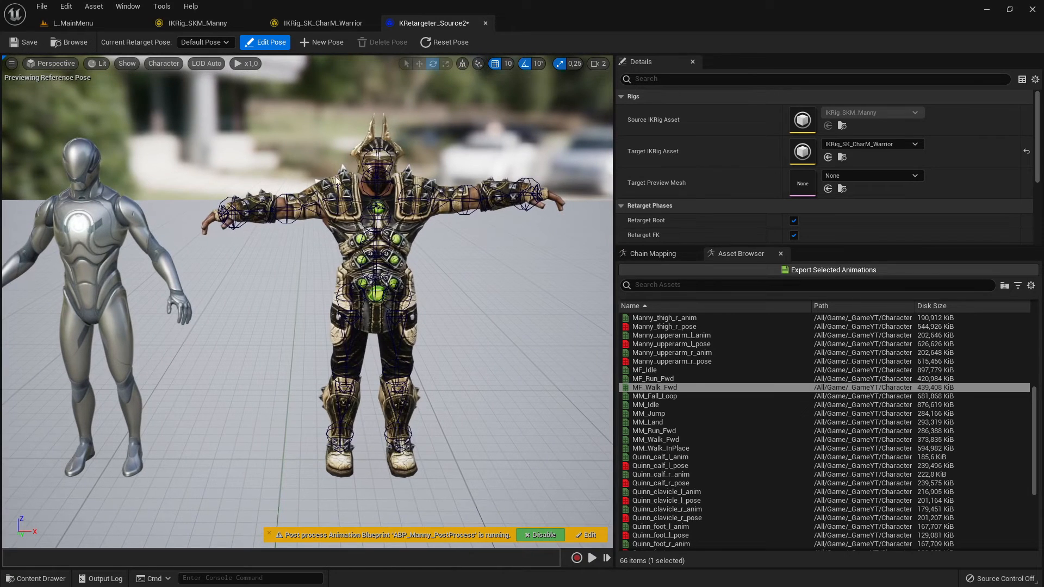
- Raise the warrior's arm nearest Manny slightly to level it with the other arm, and leave pose editing
{"action": "left_click", "coordinate": [324, 188]}
{"action": "left_click_drag", "start_coordinate": [302, 163], "coordinate": [309, 155]}
{"action": "right_click_drag", "start_coordinate": [516, 335], "coordinate": [525, 335]}
{"action": "left_click", "coordinate": [295, 249]}
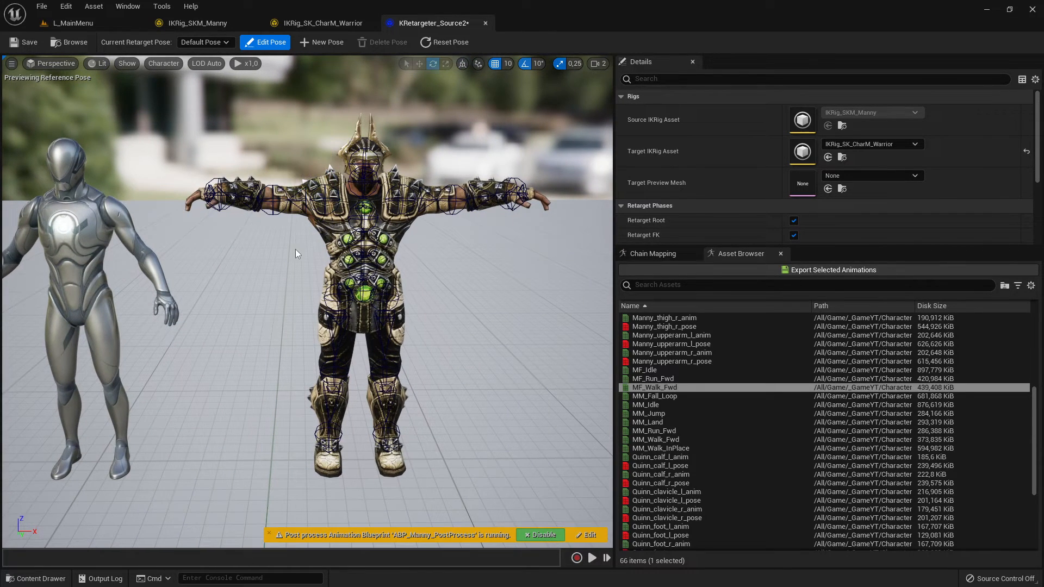
{"action": "right_click_drag", "start_coordinate": [295, 249], "coordinate": [267, 238]}
{"action": "right_click_drag", "start_coordinate": [348, 241], "coordinate": [350, 224]}
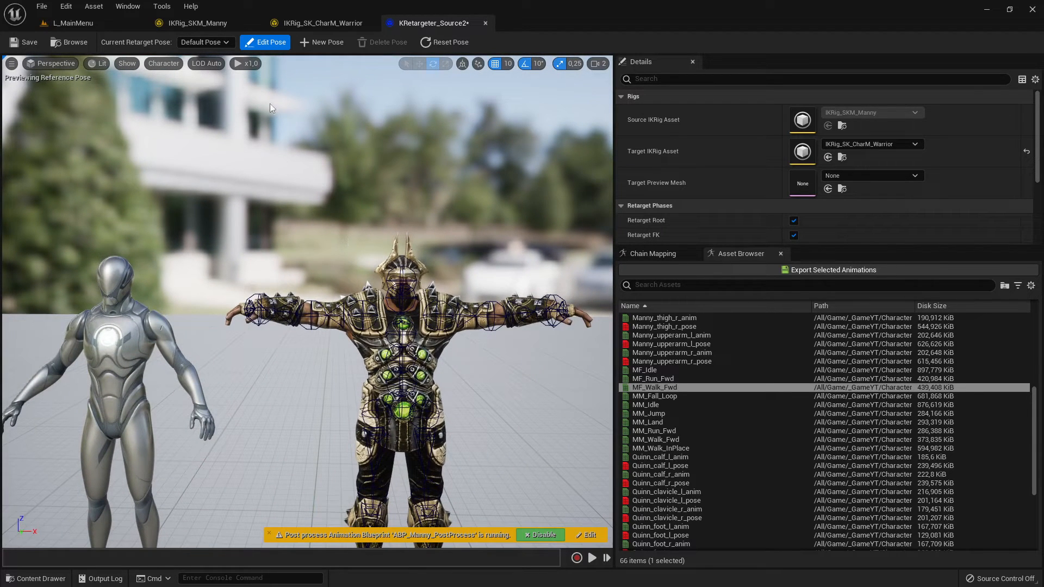
{"action": "left_click", "coordinate": [266, 45]}
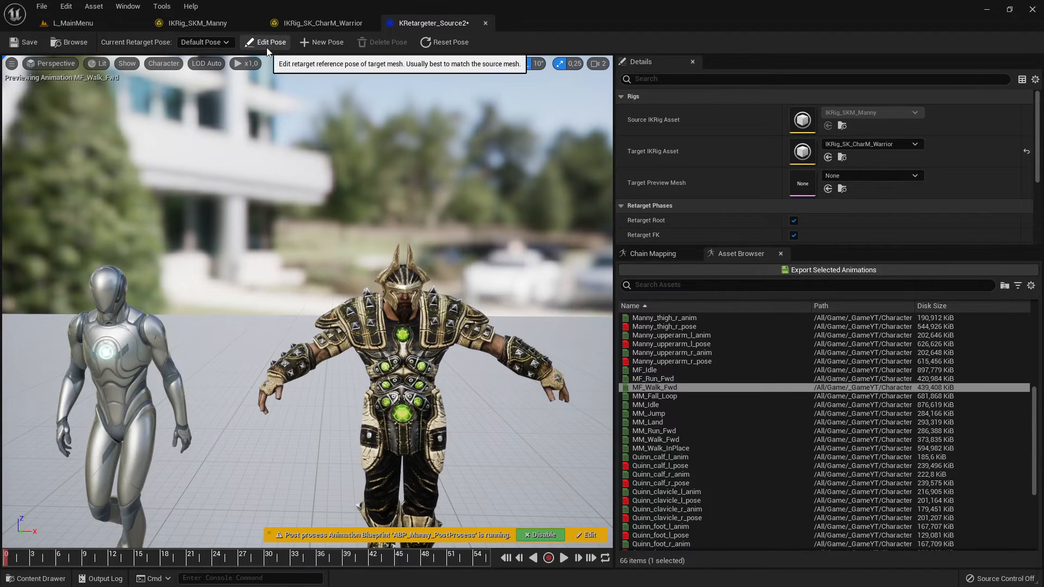
- Play the MF_Walk_Fwd and MM_Fall_Loop animations to check how the edited T-pose affects the warrior's retargeted arms
{"action": "right_click_drag", "start_coordinate": [309, 241], "coordinate": [294, 266]}
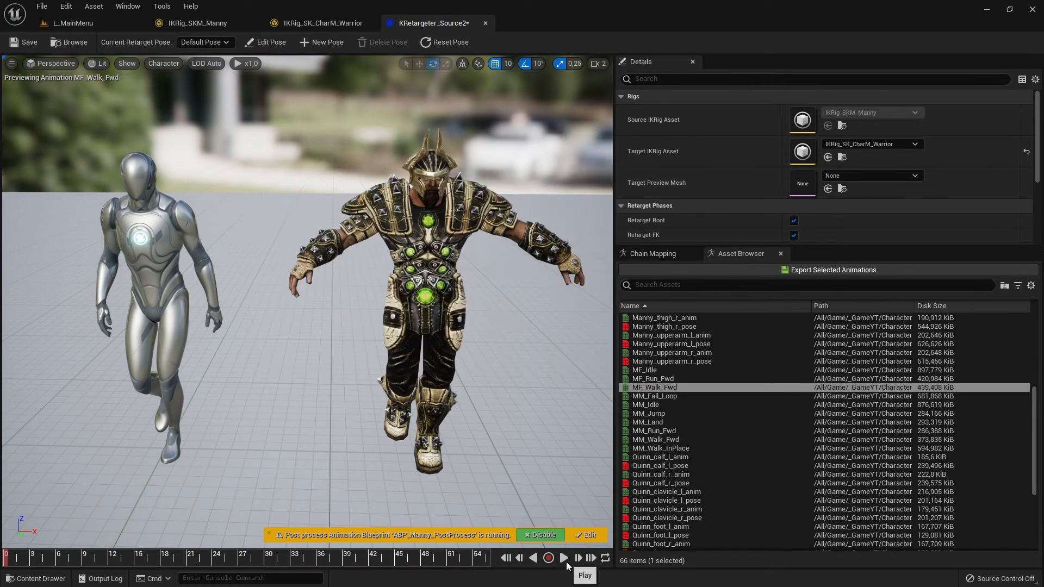
{"action": "left_click", "coordinate": [565, 561]}
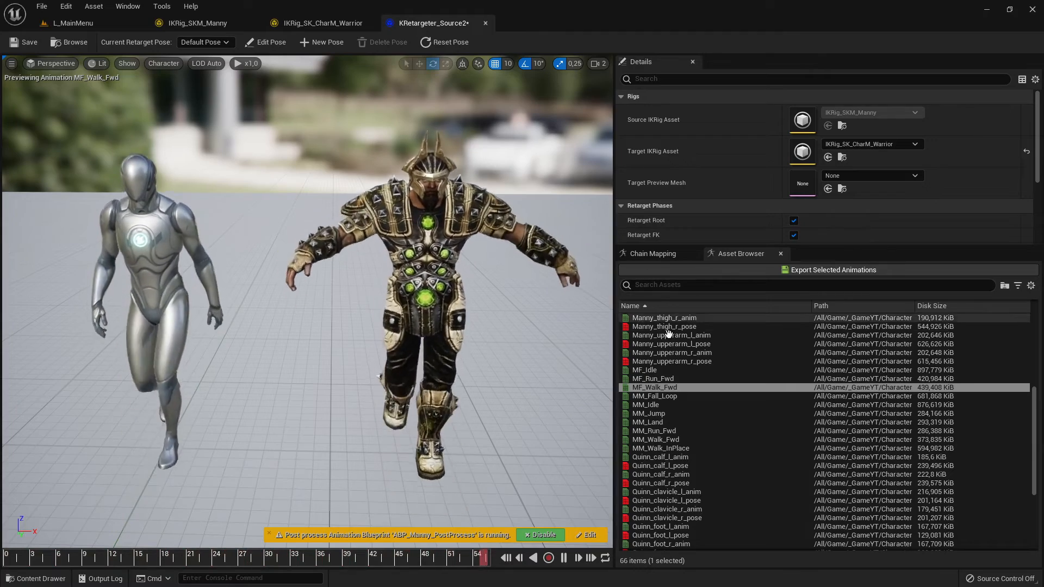
{"action": "left_click", "coordinate": [656, 395]}
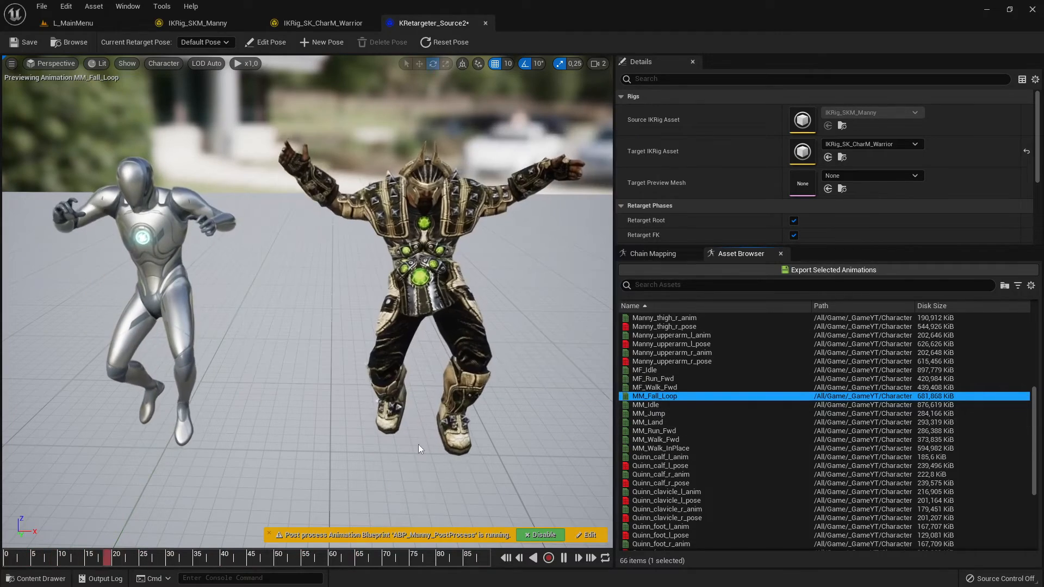
{"action": "left_click", "coordinate": [670, 388]}
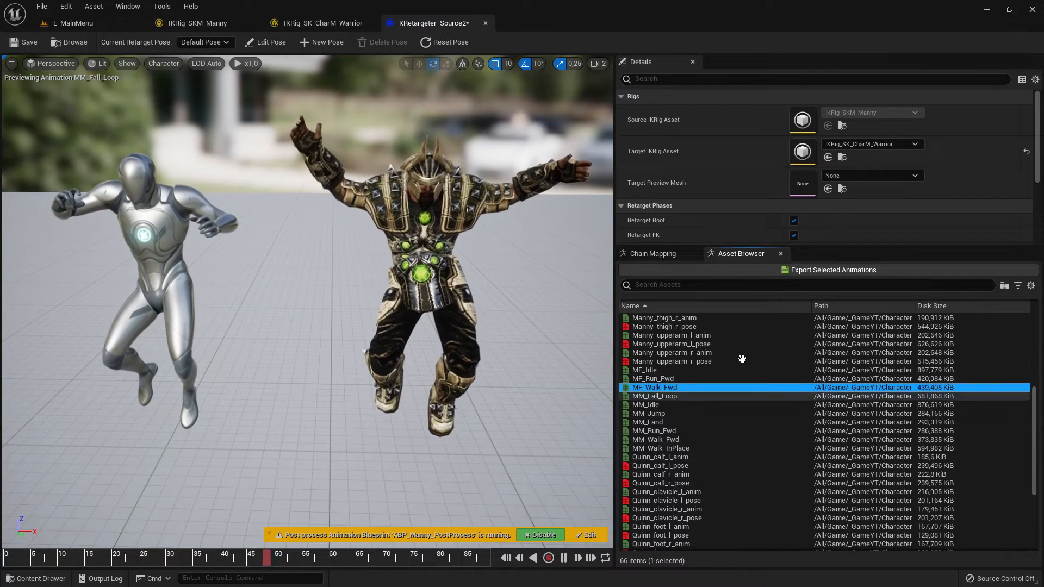
- Clear the Target Preview Mesh again to stop the MM_Fall_Loop preview and return both characters to the reference pose
{"action": "left_click", "coordinate": [857, 176]}
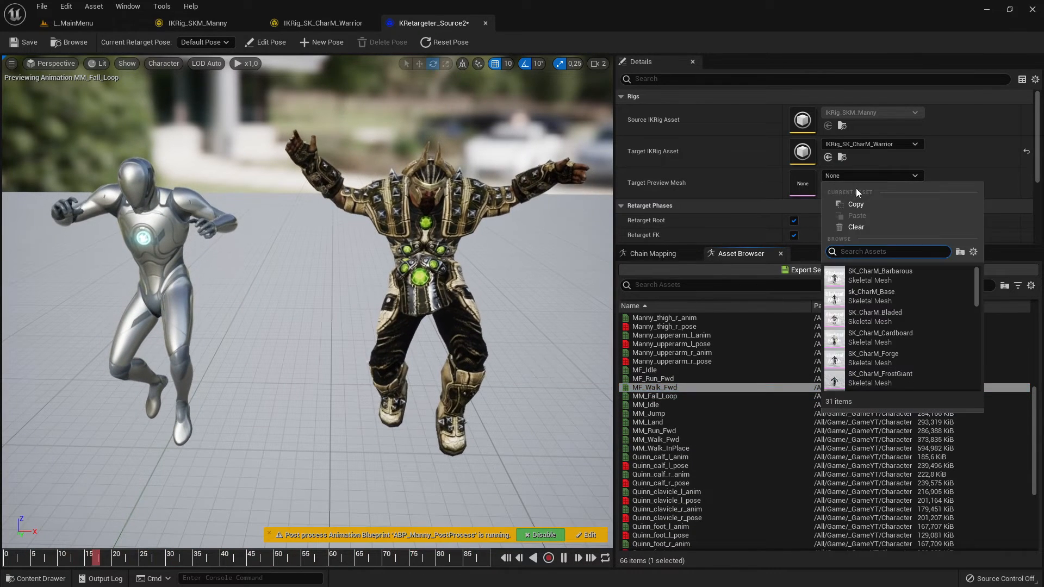
{"action": "left_click", "coordinate": [858, 228]}
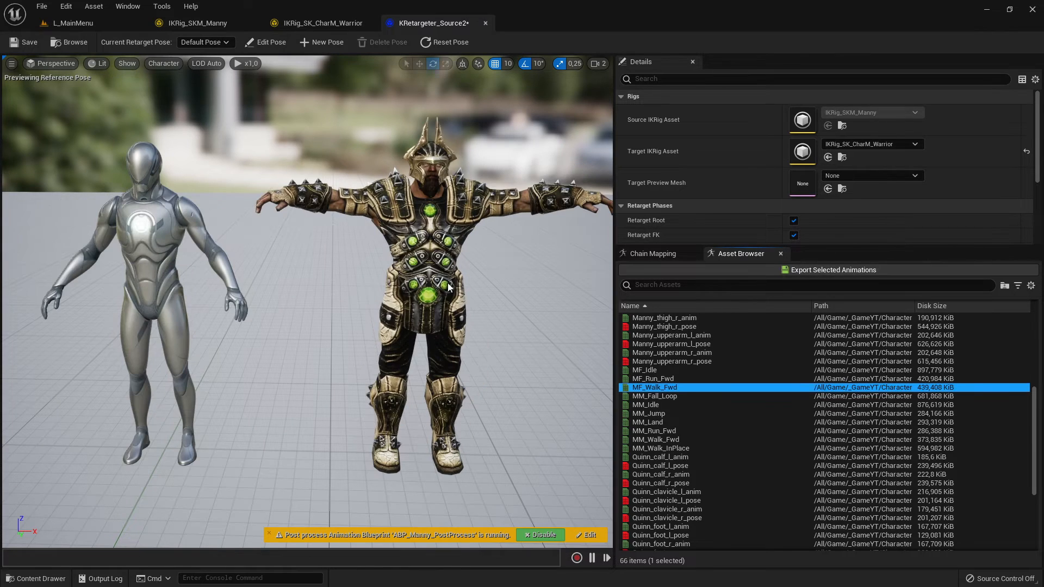
{"action": "left_click", "coordinate": [376, 192]}
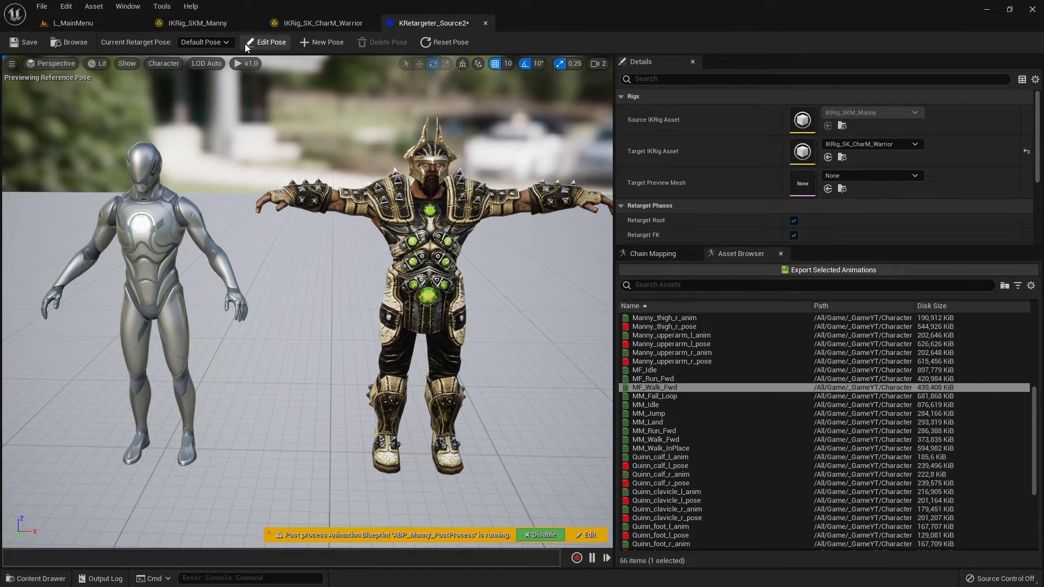
- Edit the Default Pose to lower both of the warrior's arms from the shoulders into Manny's A-pose, rotating the arm nearest Manny by -50°
{"action": "left_click", "coordinate": [267, 42]}
{"action": "left_click", "coordinate": [360, 199]}
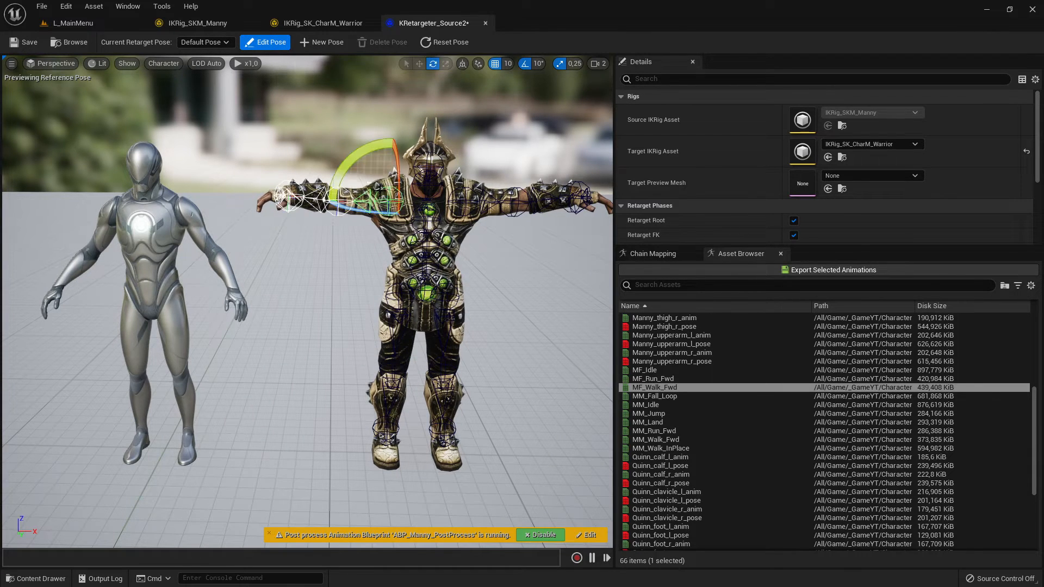
{"action": "left_click_drag", "start_coordinate": [359, 171], "coordinate": [350, 225]}
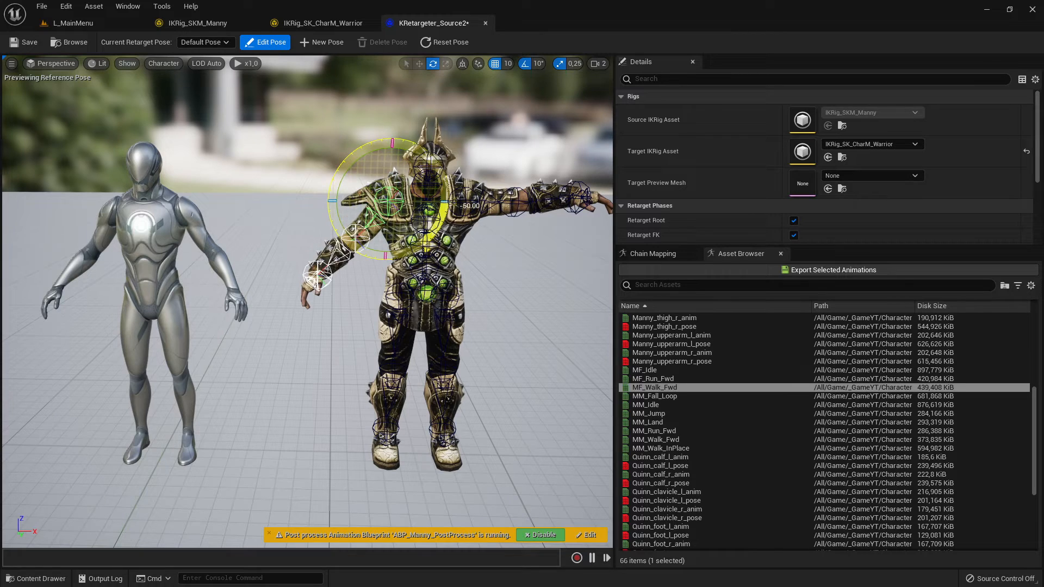
{"action": "left_click_drag", "start_coordinate": [342, 159], "coordinate": [344, 161]}
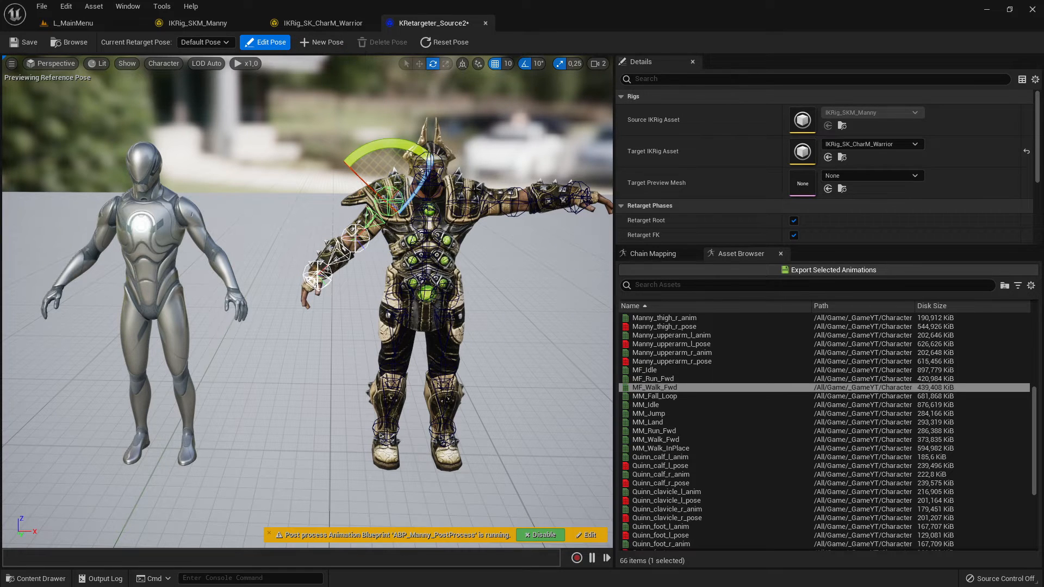
{"action": "left_click", "coordinate": [474, 190]}
{"action": "left_click_drag", "start_coordinate": [474, 190], "coordinate": [476, 230]}
{"action": "left_click", "coordinate": [344, 291]}
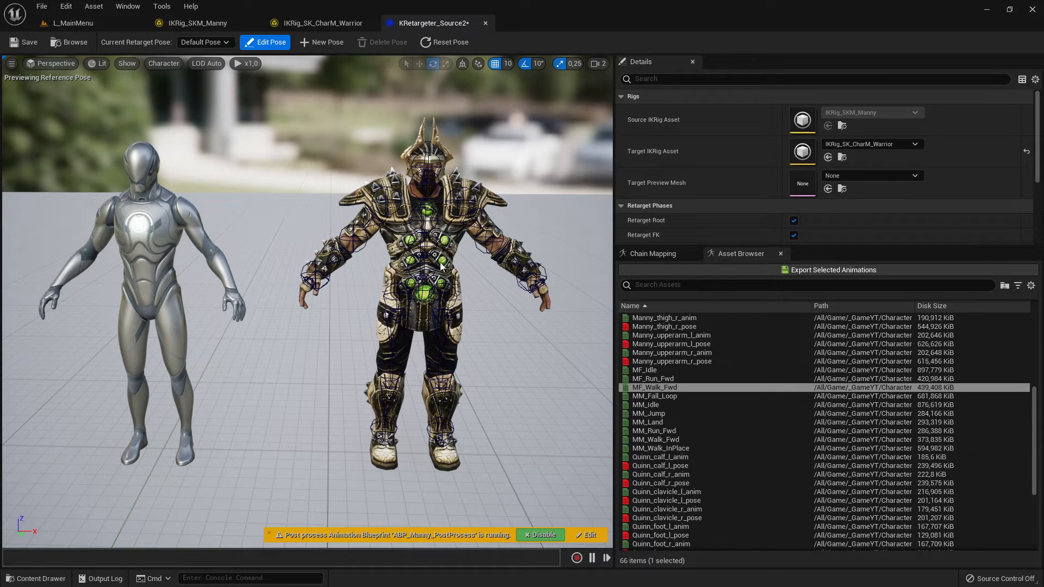
{"action": "left_click", "coordinate": [444, 41]}
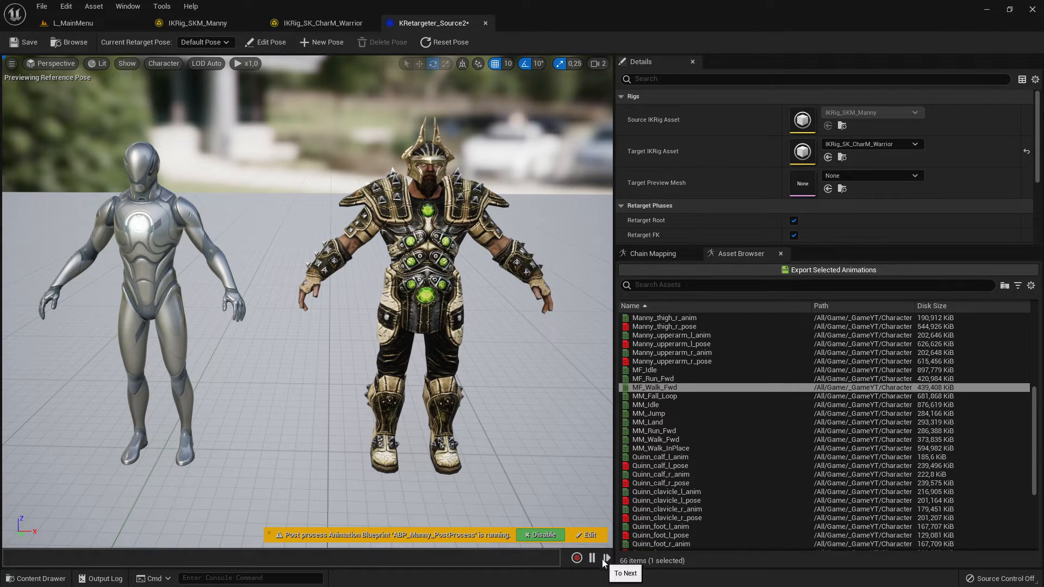
- Preview MM_Fall_Loop and MF_Walk_Fwd with the A-pose, pause playback, and clear the Target Preview Mesh to return both characters to the reference pose
{"action": "left_click", "coordinate": [210, 53]}
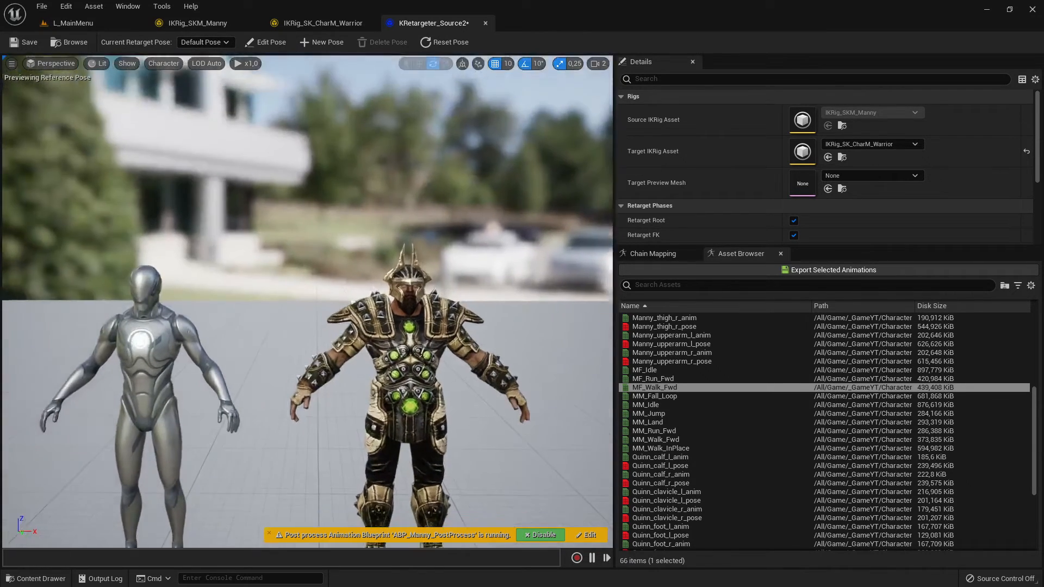
{"action": "left_click", "coordinate": [655, 396]}
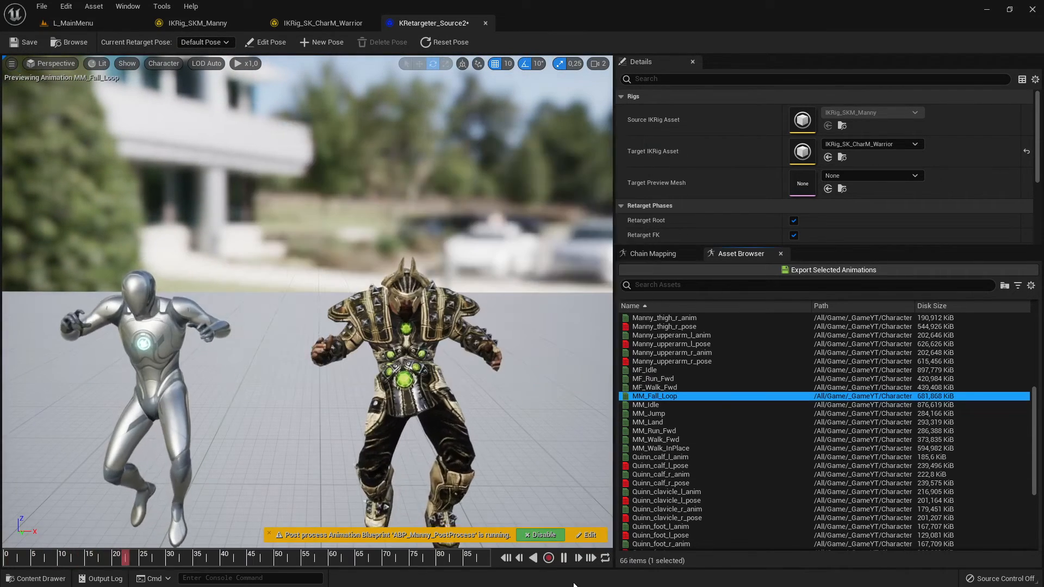
{"action": "left_click", "coordinate": [655, 387]}
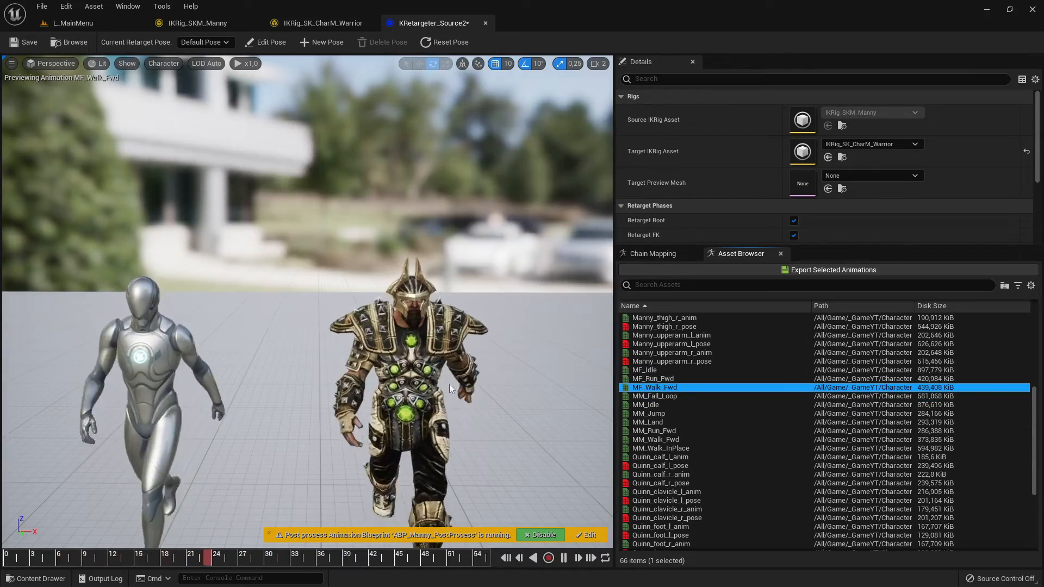
{"action": "mouse_move", "coordinate": [427, 374]}
{"action": "right_mouse_down"}
{"action": "mouse_move", "coordinate": [414, 361]}
{"action": "mouse_move", "coordinate": [427, 374]}
{"action": "right_mouse_up"}
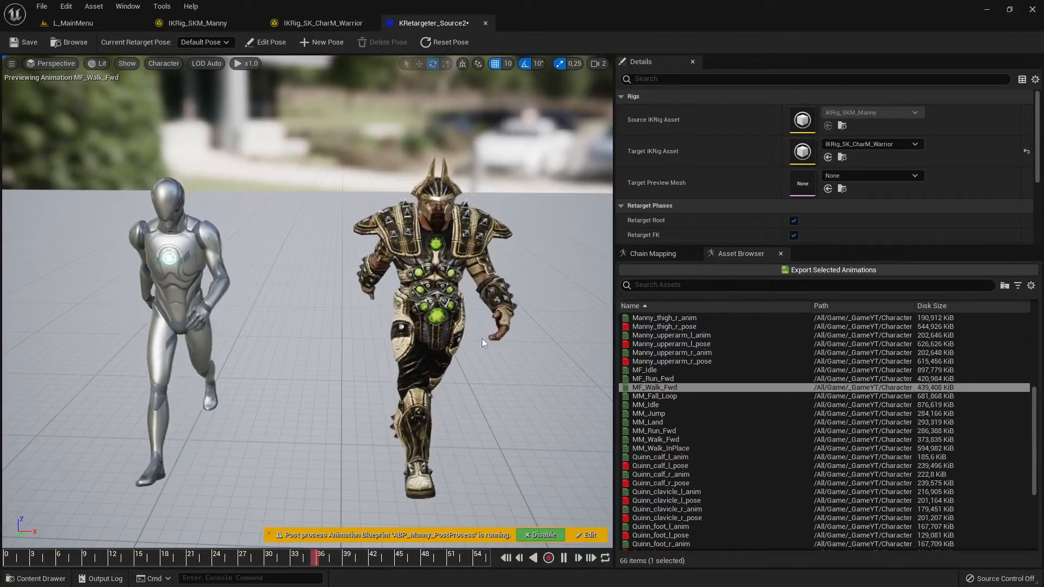
{"action": "left_click", "coordinate": [567, 557]}
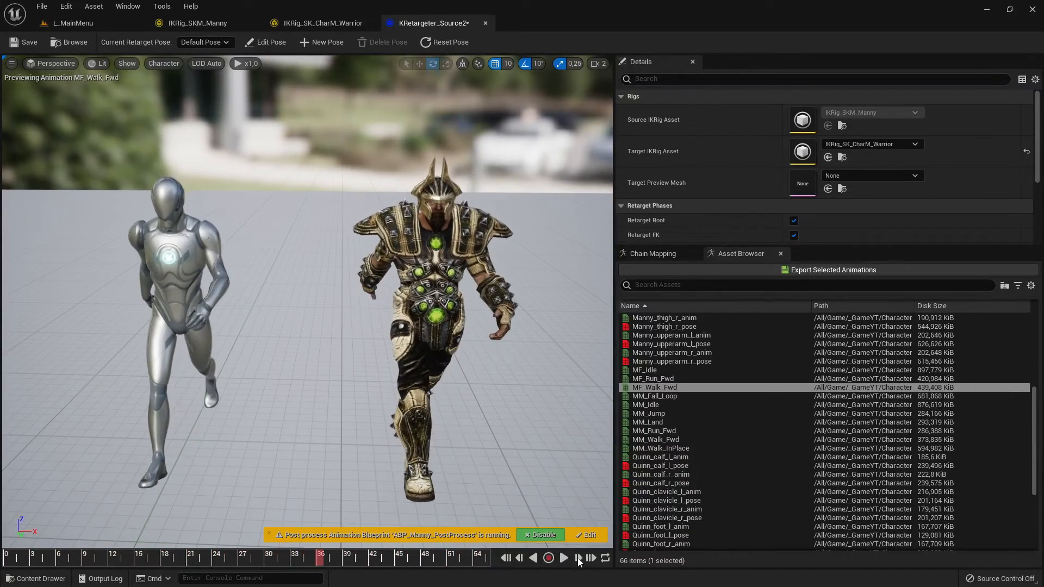
{"action": "left_click", "coordinate": [848, 173]}
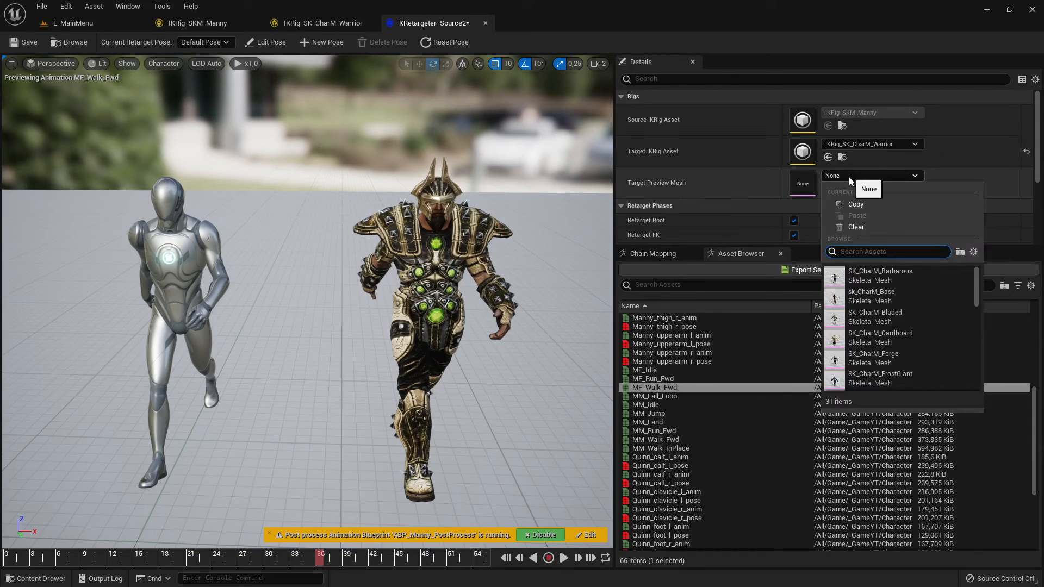
{"action": "left_click", "coordinate": [853, 232]}
- Switch to the browser's Unreal Engine IK retargeting documentation and read about the retarget pose options and Retargeting with IK Goals
{"action": "key", "text": "alt+Tab"}
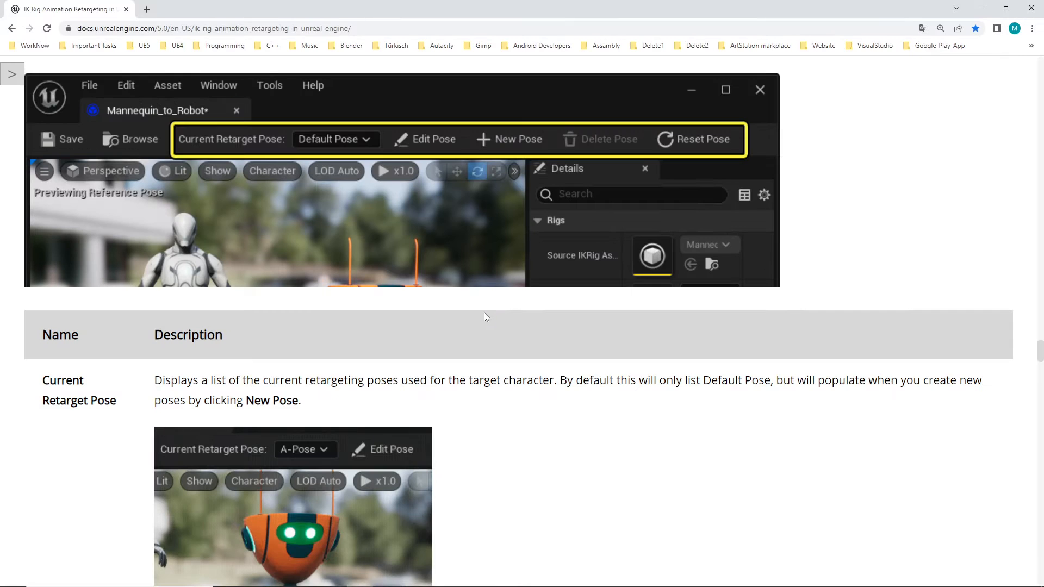
{"action": "scroll", "coordinate": [571, 358], "scroll_direction": "down", "scroll_amount": 15}
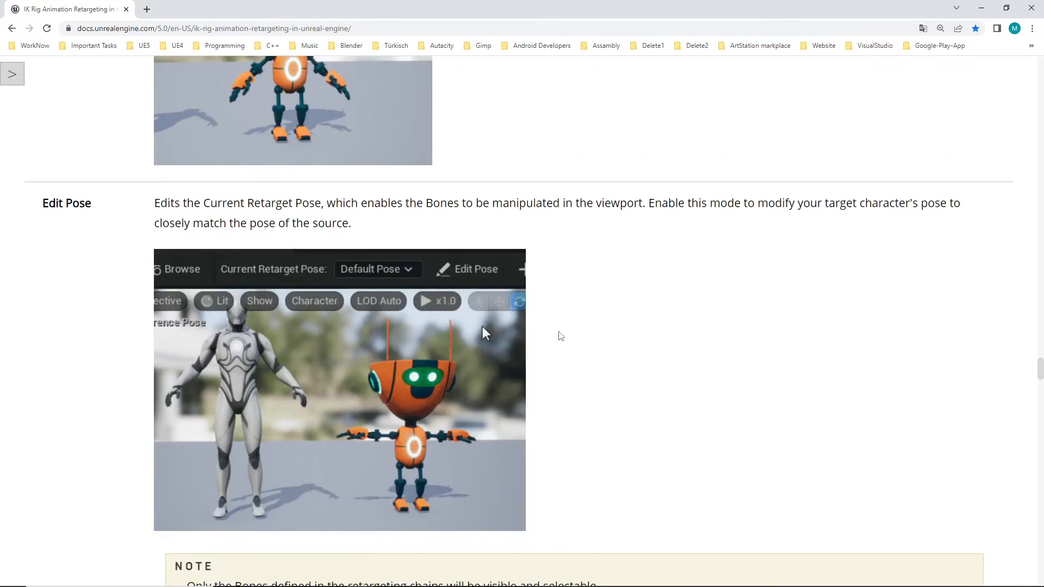
{"action": "scroll", "coordinate": [557, 349], "scroll_direction": "down", "scroll_amount": 6}
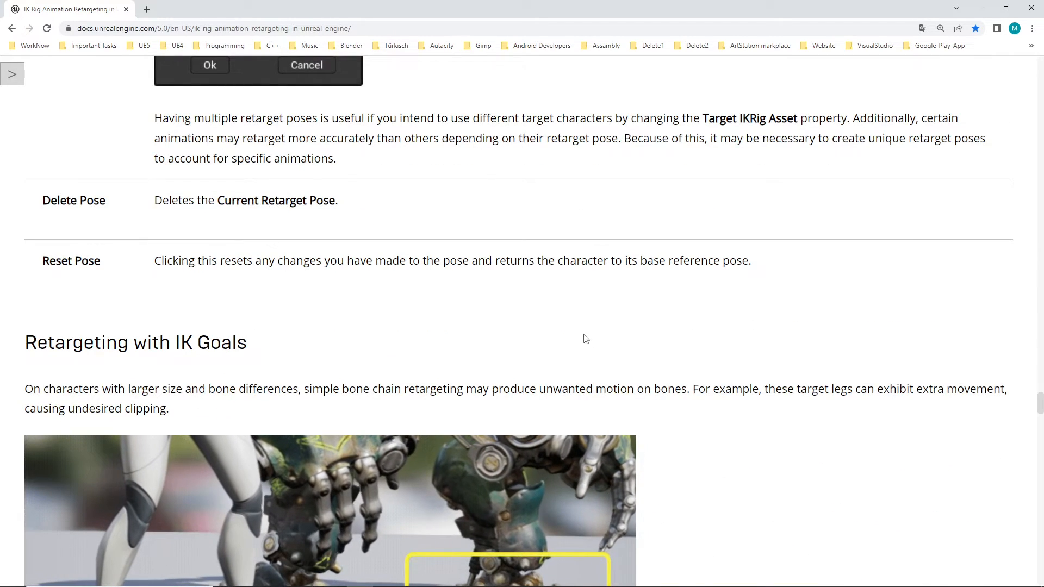
{"action": "scroll", "coordinate": [244, 359], "scroll_direction": "down", "scroll_amount": 5}
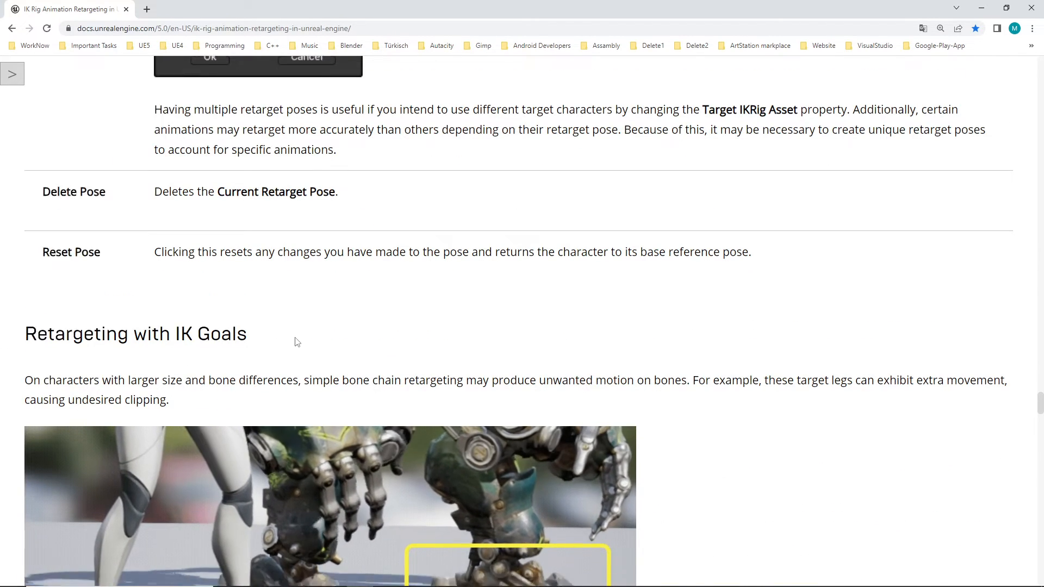
{"action": "scroll", "coordinate": [308, 343], "scroll_direction": "down", "scroll_amount": 7}
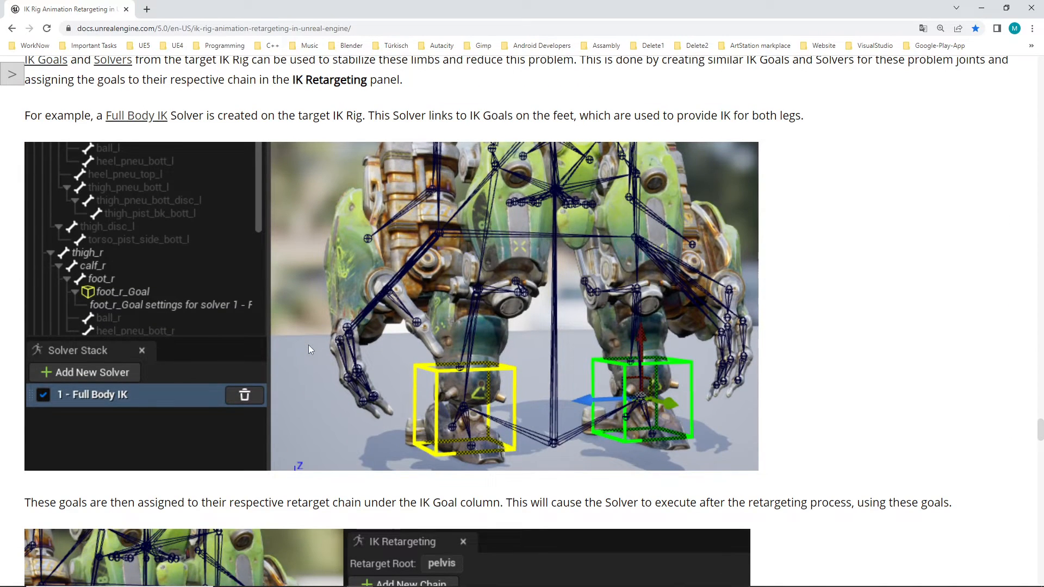
{"action": "scroll", "coordinate": [308, 345], "scroll_direction": "down", "scroll_amount": 5}
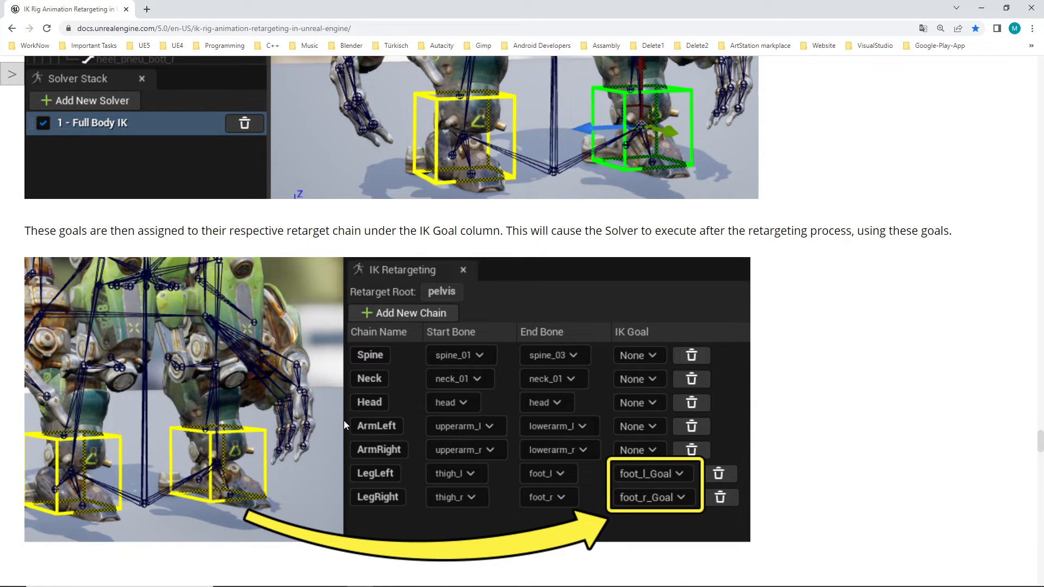
- Read the Export Retargeting Results section on exporting selected animations and specifying the export path
{"action": "scroll", "coordinate": [311, 352], "scroll_direction": "down", "scroll_amount": 15}
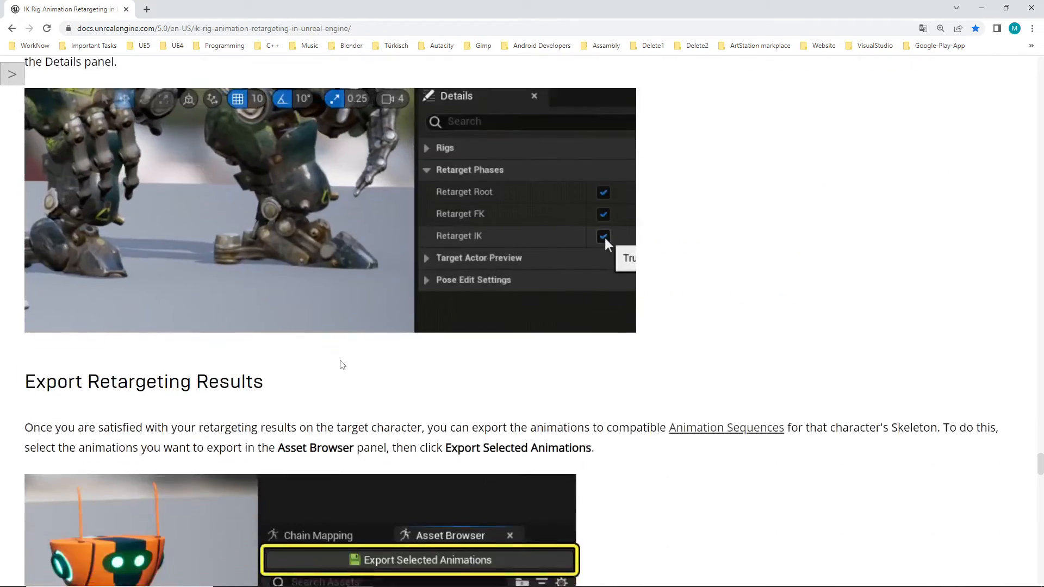
{"action": "scroll", "coordinate": [606, 333], "scroll_direction": "down", "scroll_amount": 6}
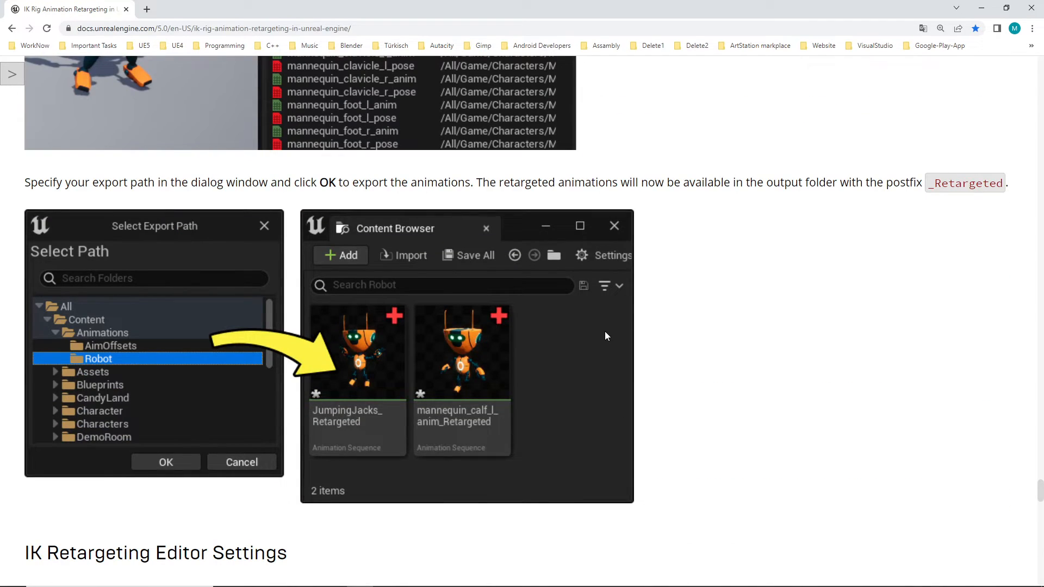
{"action": "scroll", "coordinate": [606, 335], "scroll_direction": "up", "scroll_amount": 9}
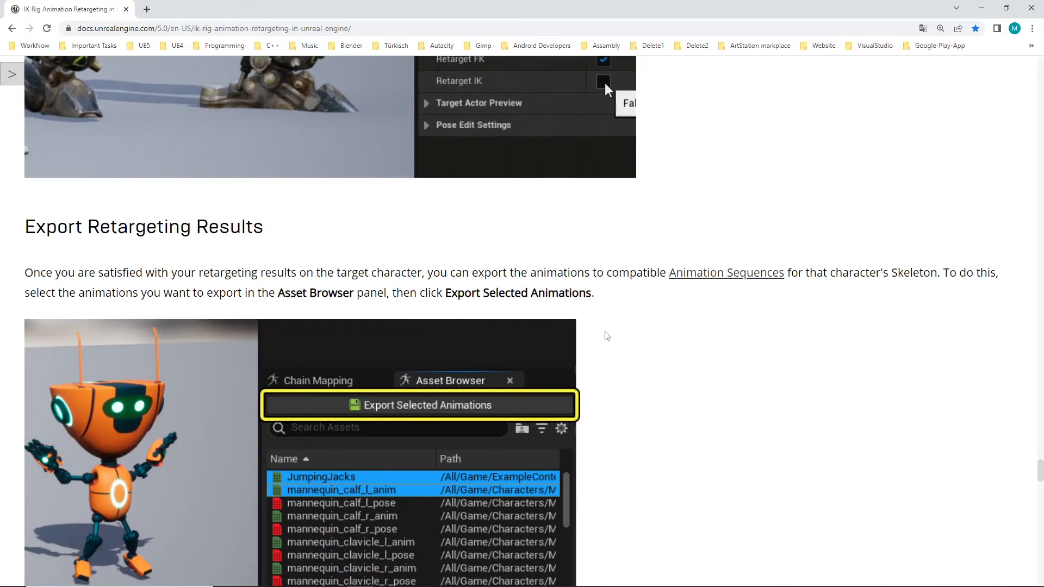
{"action": "scroll", "coordinate": [607, 336], "scroll_direction": "down", "scroll_amount": 4}
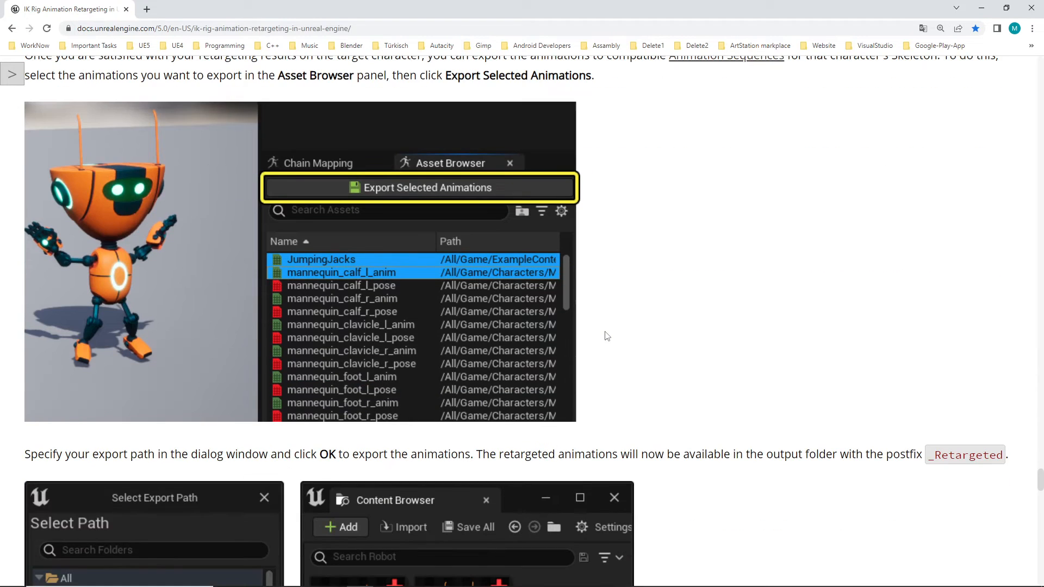
- Look through the IK Retargeting Editor Settings, review the Full Body IK goal example, and return to the Unreal Editor
{"action": "scroll", "coordinate": [486, 321], "scroll_direction": "down", "scroll_amount": 13}
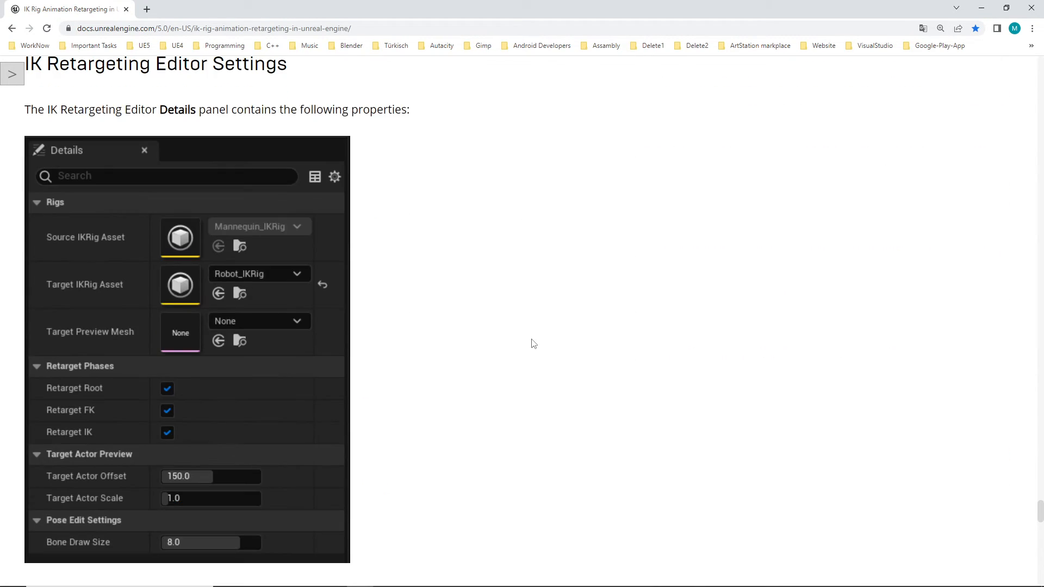
{"action": "scroll", "coordinate": [489, 326], "scroll_direction": "up", "scroll_amount": 1}
{"action": "scroll", "coordinate": [375, 299], "scroll_direction": "down", "scroll_amount": 5}
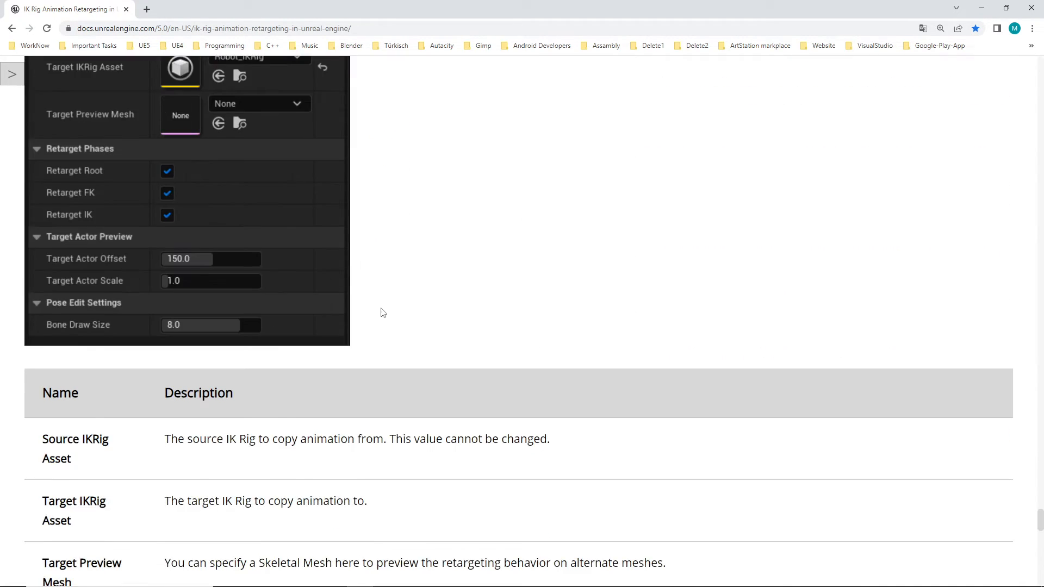
{"action": "scroll", "coordinate": [395, 288], "scroll_direction": "down", "scroll_amount": 20}
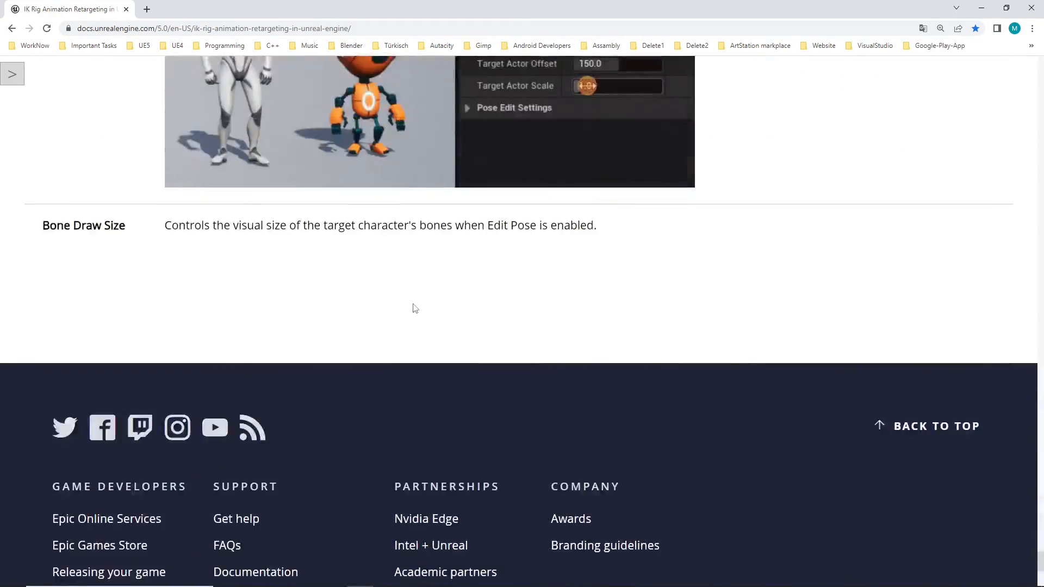
{"action": "scroll", "coordinate": [414, 305], "scroll_direction": "up", "scroll_amount": 9}
{"action": "scroll", "coordinate": [442, 309], "scroll_direction": "up", "scroll_amount": 20}
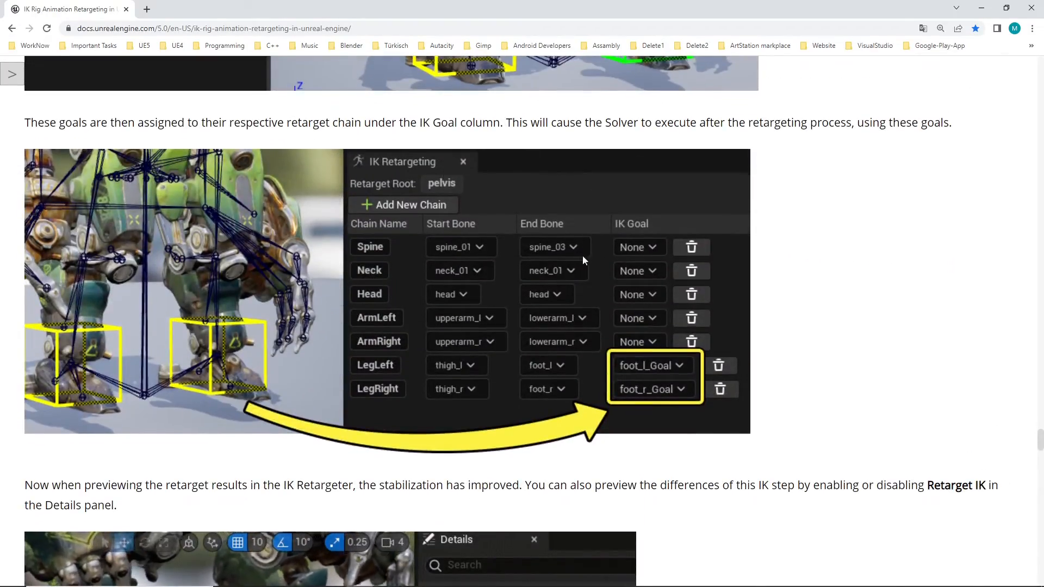
{"action": "scroll", "coordinate": [585, 261], "scroll_direction": "up", "scroll_amount": 6}
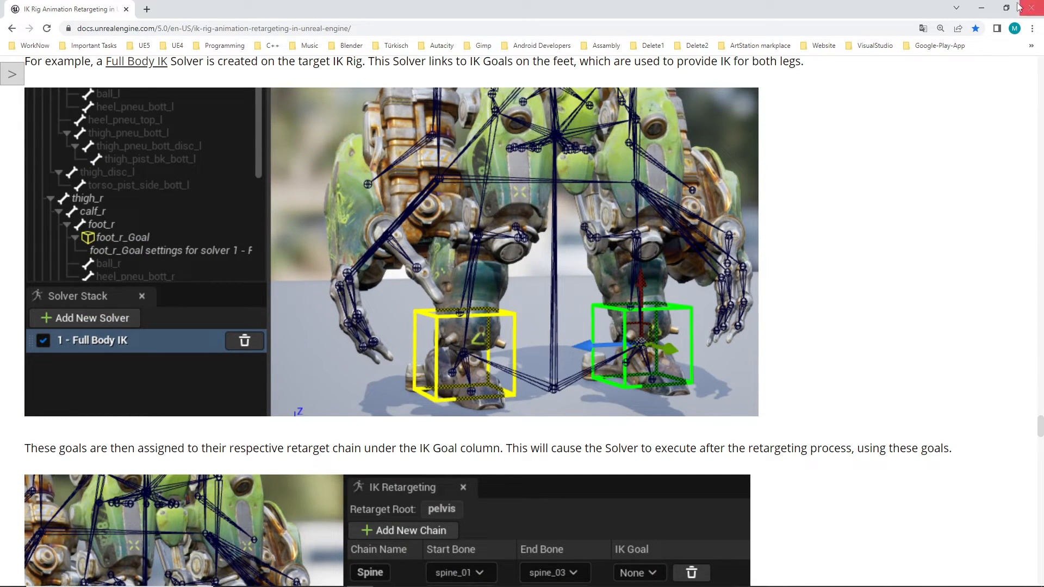
{"action": "left_click", "coordinate": [984, 9]}
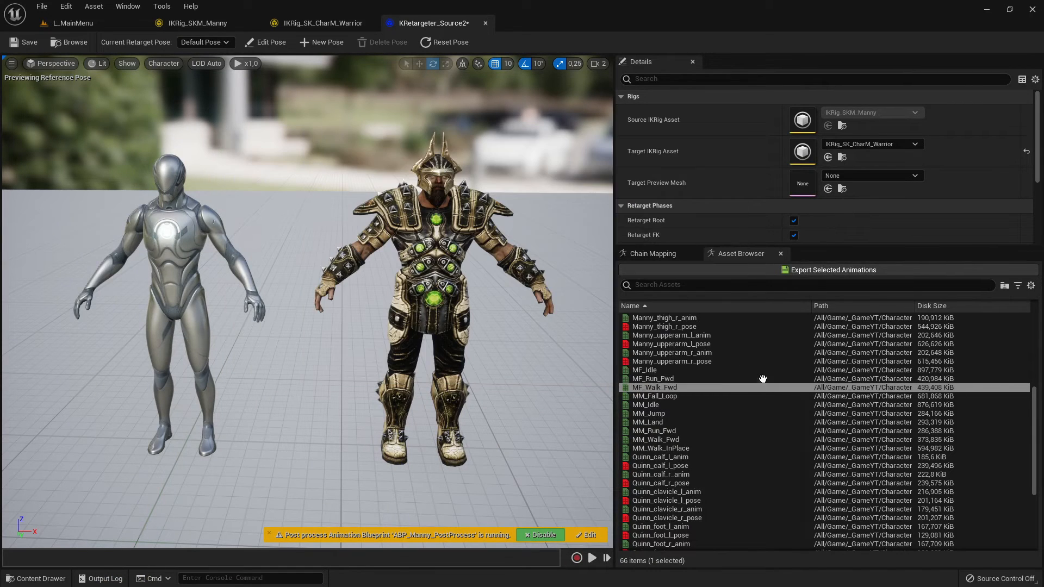
- Export the eight animations from MF_Run_Fwd through MM_Walk_Fwd as retargeted assets into the Content folder
{"action": "mouse_move", "coordinate": [731, 373]}
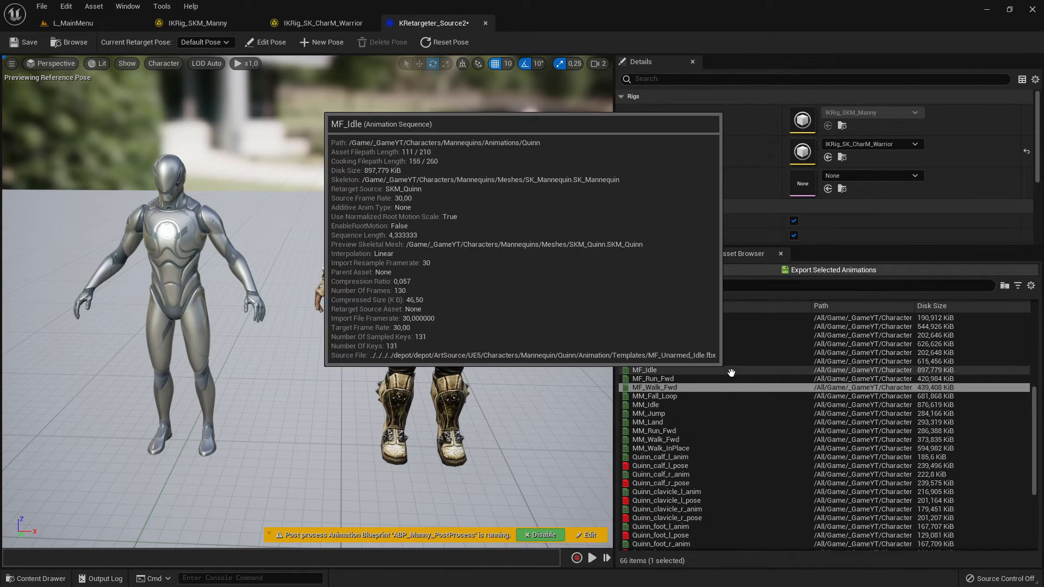
{"action": "left_click", "coordinate": [649, 379]}
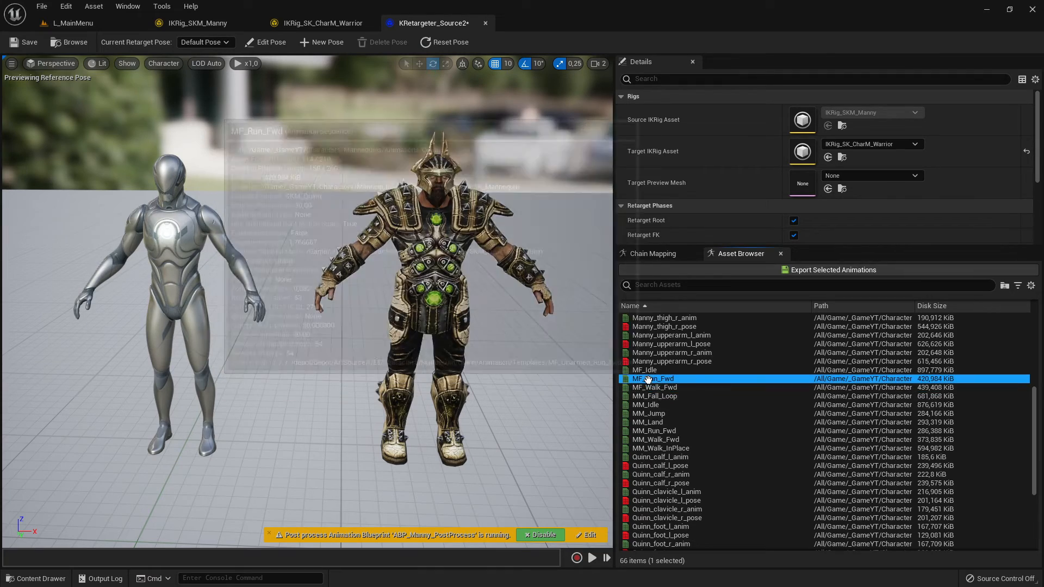
{"action": "left_click", "coordinate": [656, 439], "text": "shift"}
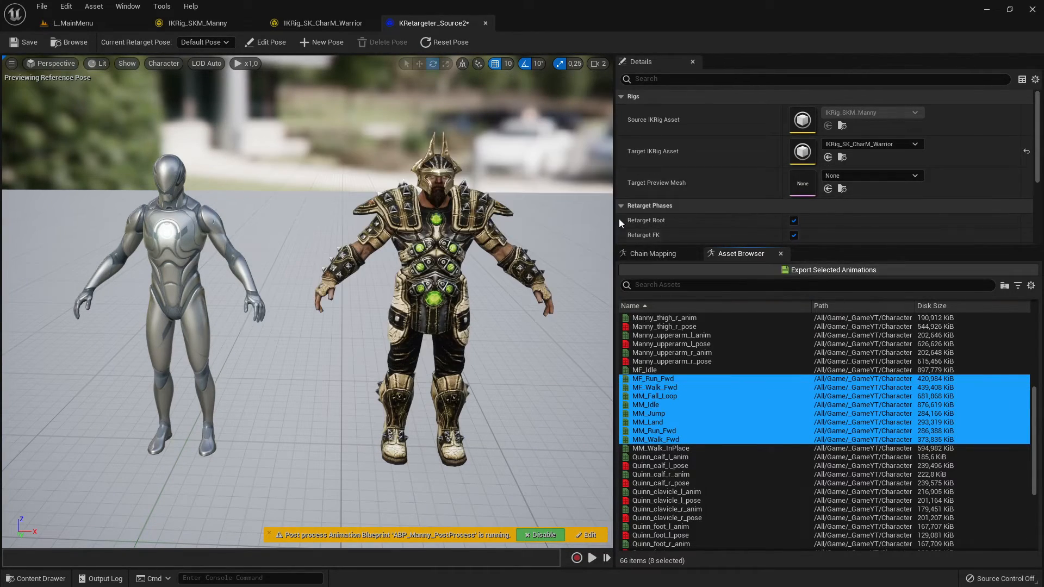
{"action": "left_click", "coordinate": [833, 271]}
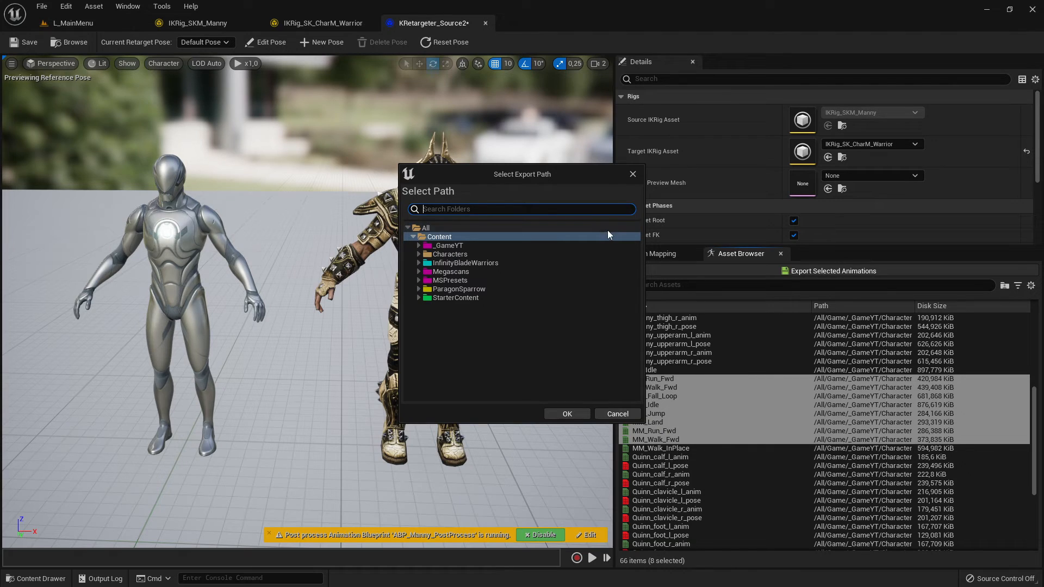
{"action": "left_click", "coordinate": [633, 174]}
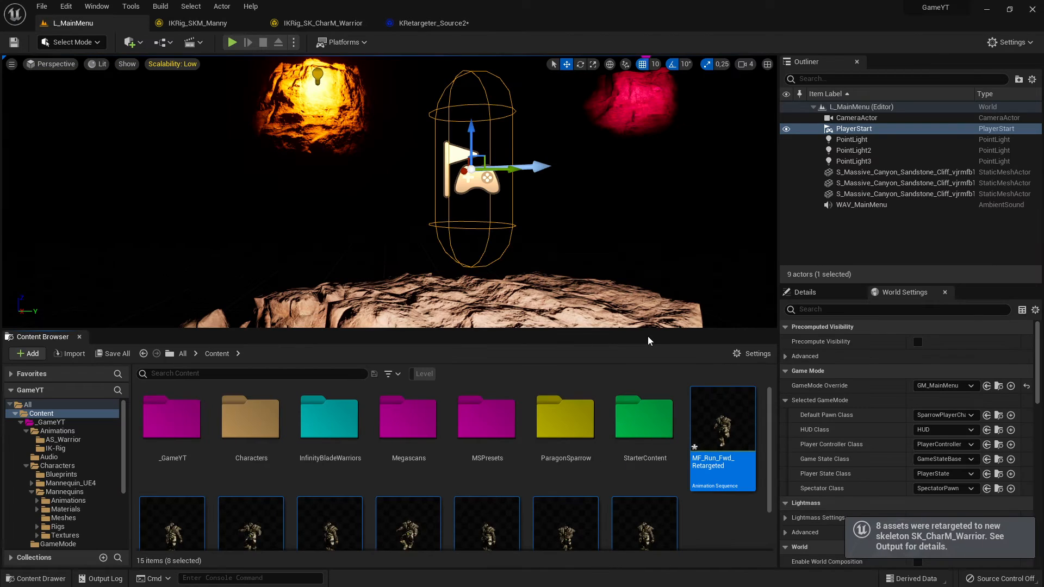
- Preview the exported MF_Run_Fwd_Retargeted animation on the warrior, close it, and return to the L_MainMenu level past the retargeter and IK rigs
{"action": "scroll", "coordinate": [719, 418], "scroll_direction": "down", "scroll_amount": 3}
{"action": "left_click", "coordinate": [721, 417], "text": "ctrl"}
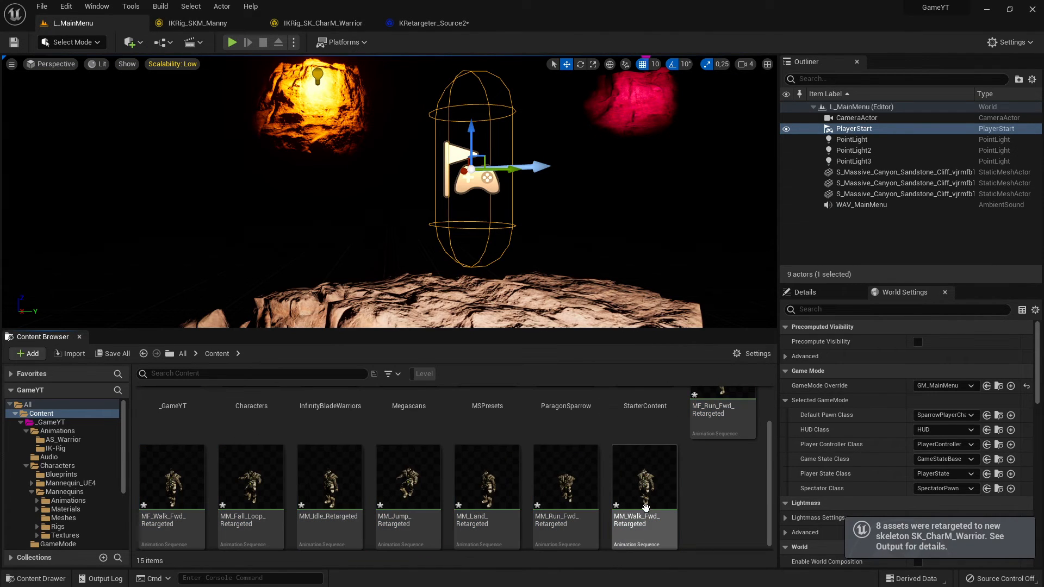
{"action": "left_click", "coordinate": [753, 450]}
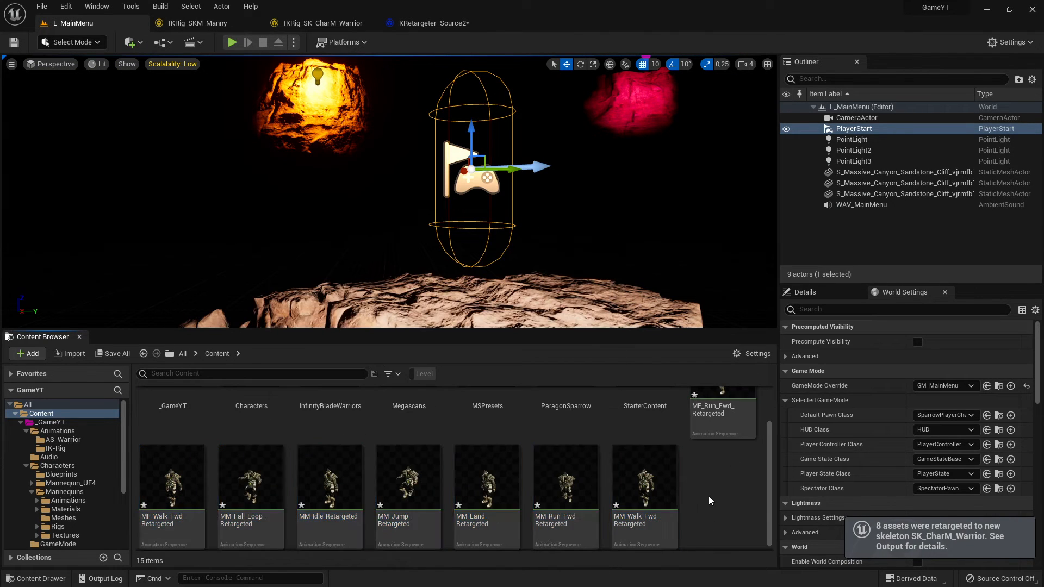
{"action": "scroll", "coordinate": [730, 497], "scroll_direction": "up", "scroll_amount": 2}
{"action": "left_click", "coordinate": [754, 448]}
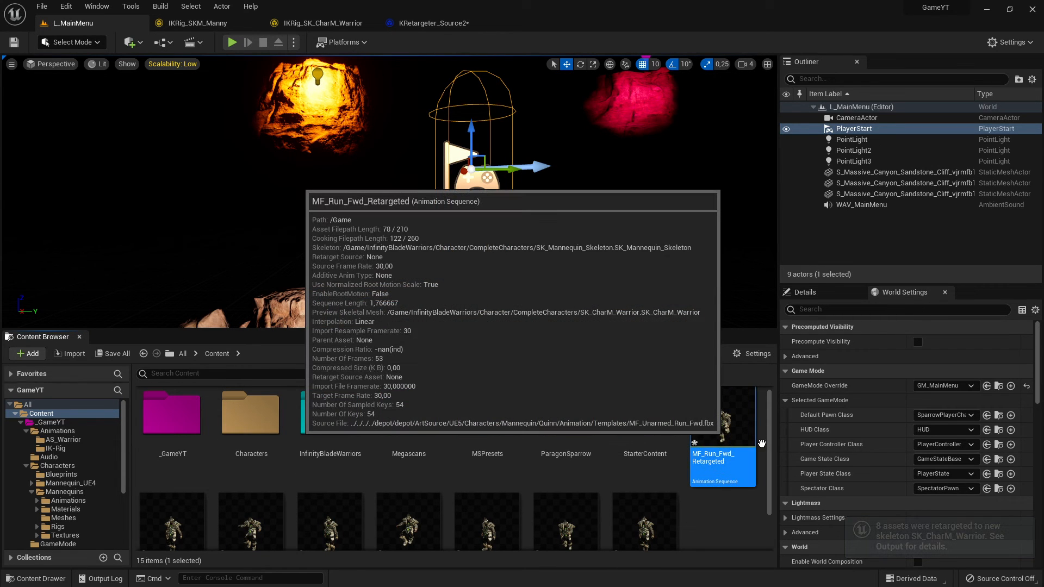
{"action": "double_click", "coordinate": [759, 444]}
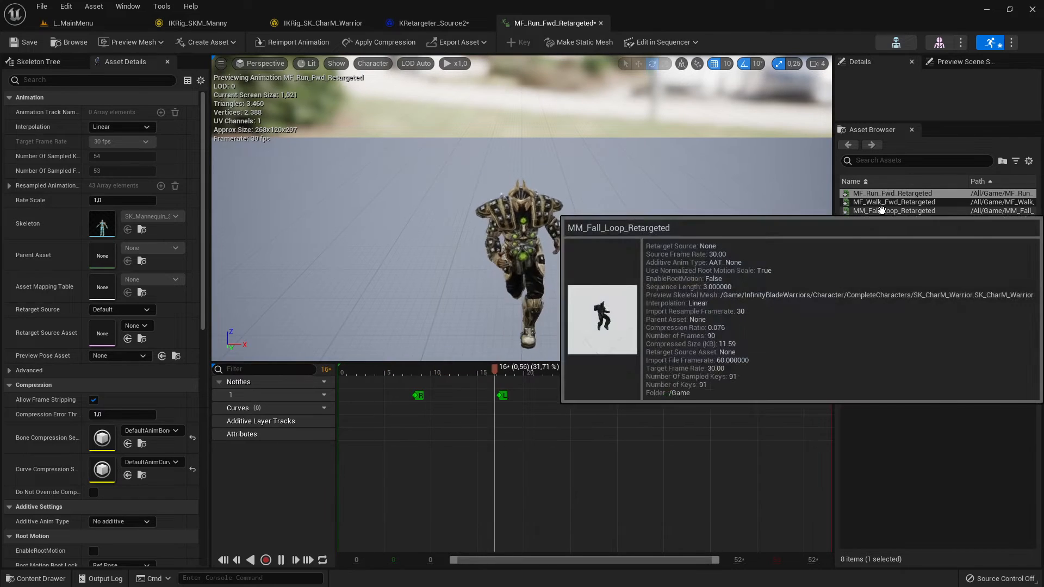
{"action": "left_click", "coordinate": [602, 23]}
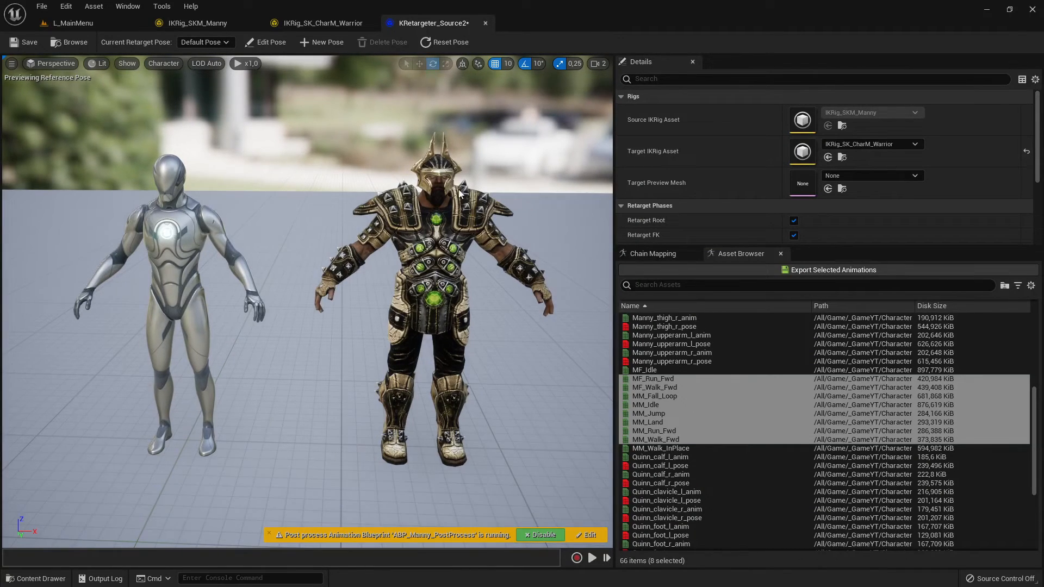
{"action": "left_click", "coordinate": [328, 24]}
{"action": "left_click", "coordinate": [197, 23]}
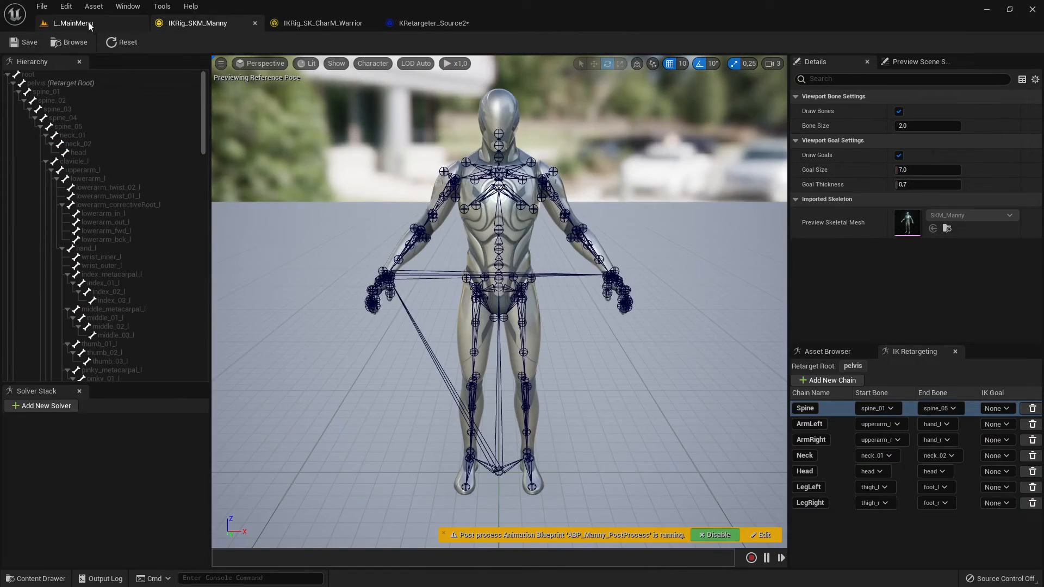
{"action": "left_click", "coordinate": [73, 23]}
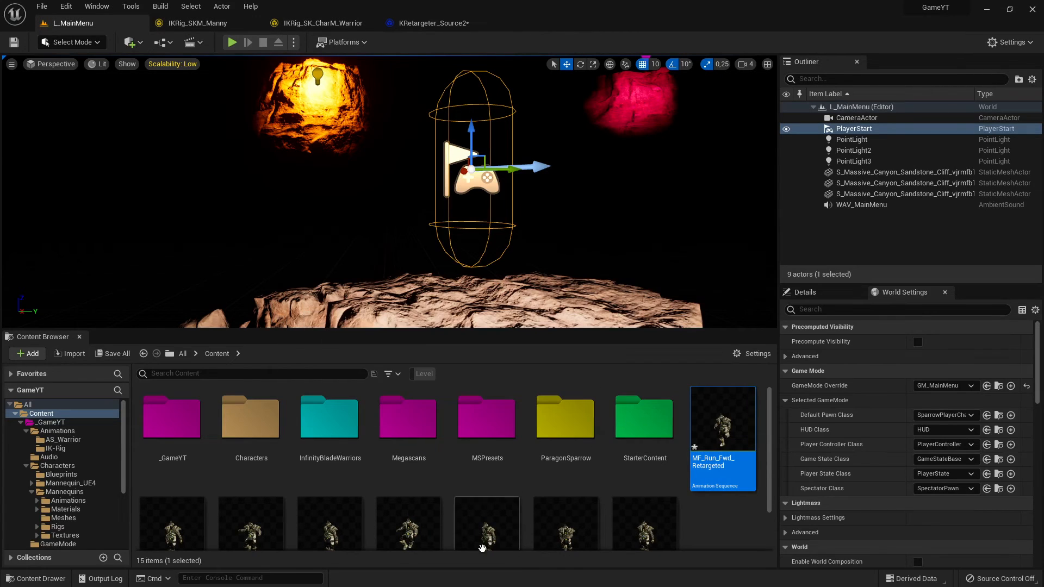
- Delete the eight retargeted animation assets from the Content folder and fix up the redirectors in that folder
{"action": "scroll", "coordinate": [462, 517], "scroll_direction": "down", "scroll_amount": 2}
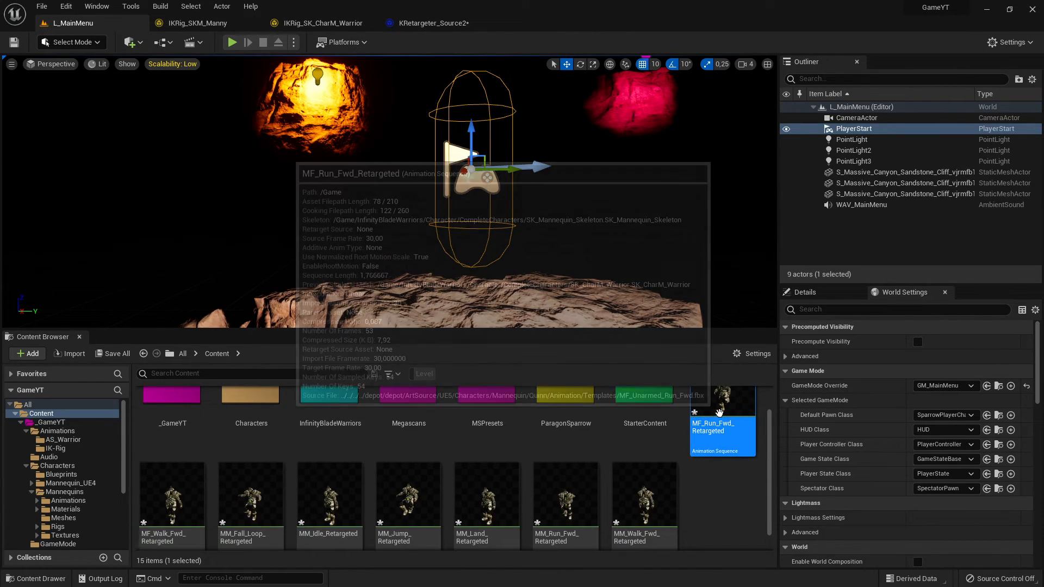
{"action": "key", "text": "ctrl+a"}
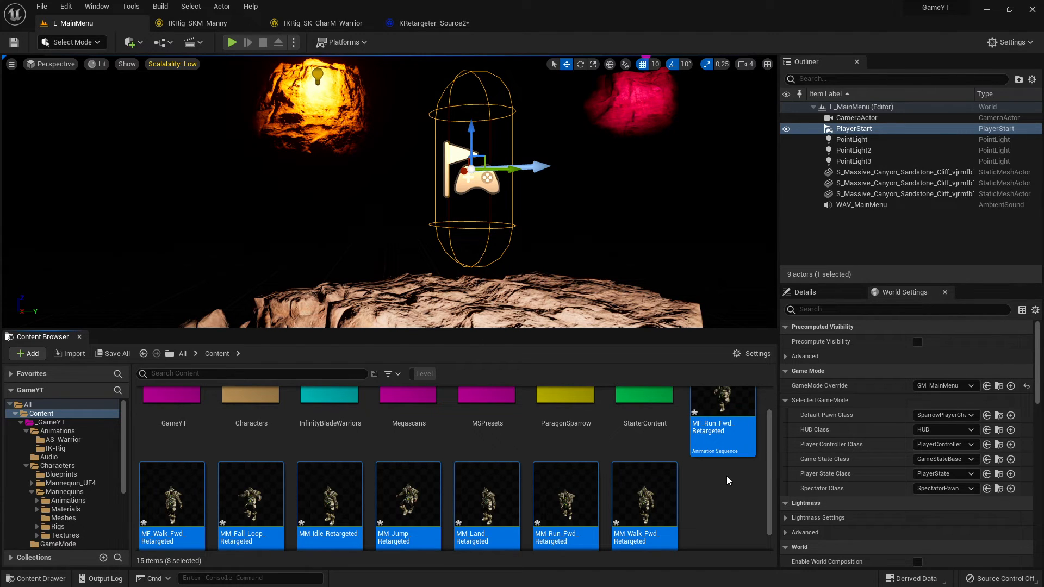
{"action": "left_click", "coordinate": [728, 501]}
{"action": "left_click", "coordinate": [722, 449]}
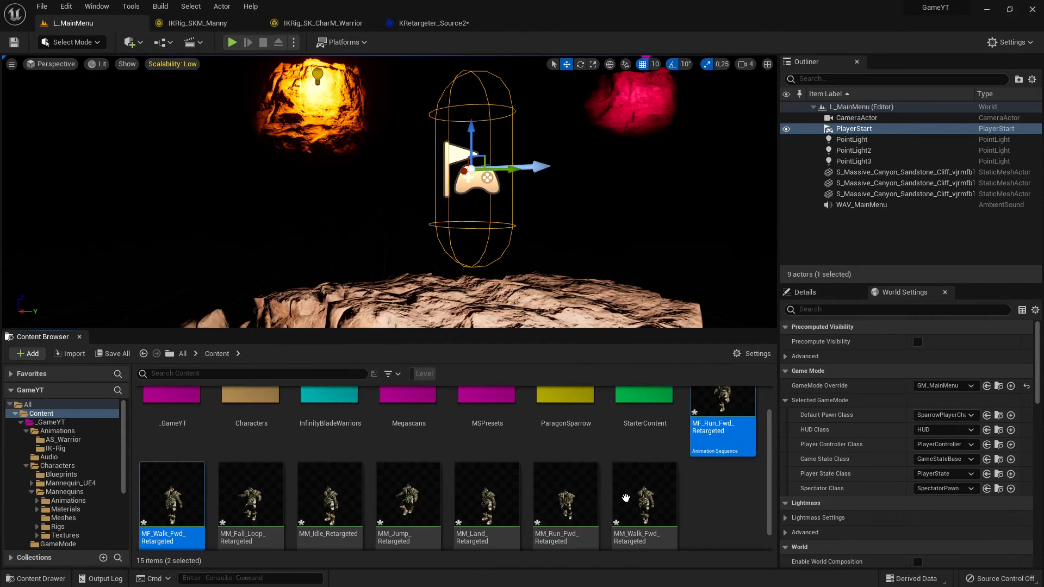
{"action": "left_click", "coordinate": [644, 501]}
{"action": "left_click", "coordinate": [172, 496]}
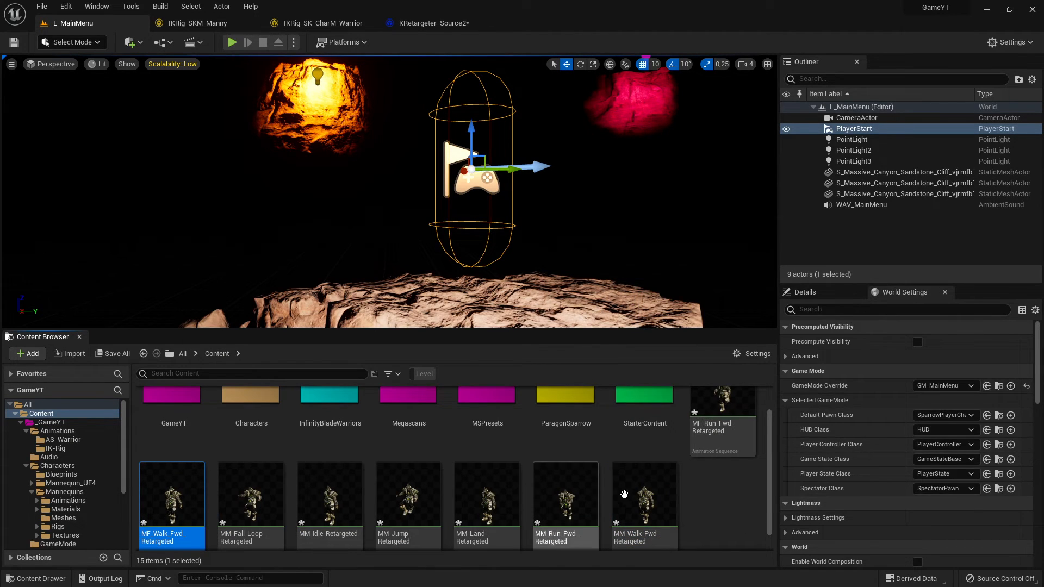
{"action": "left_click", "coordinate": [644, 500], "text": "shift"}
{"action": "left_click", "coordinate": [723, 432], "text": "ctrl"}
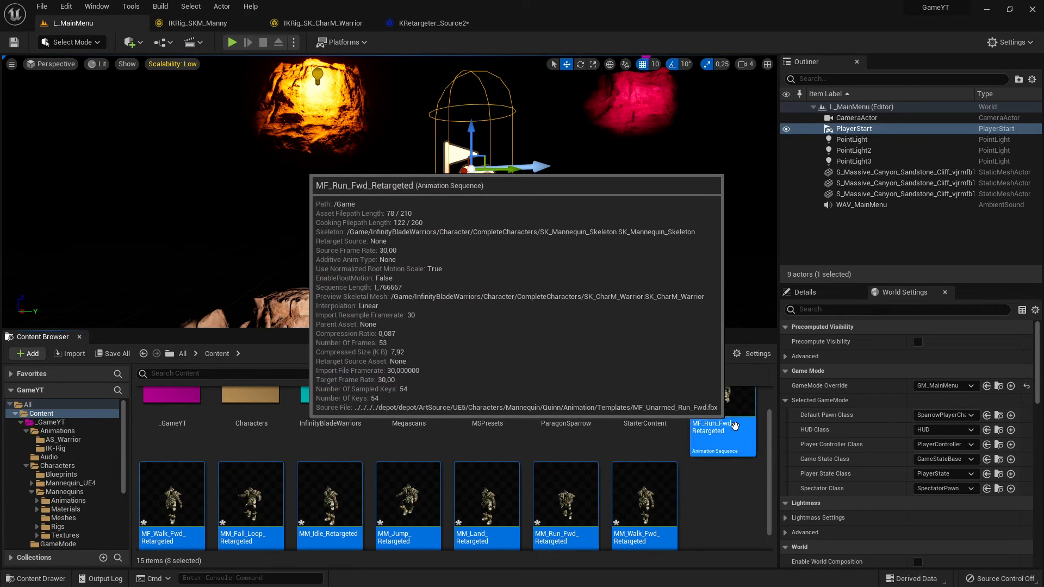
{"action": "key", "text": "Delete"}
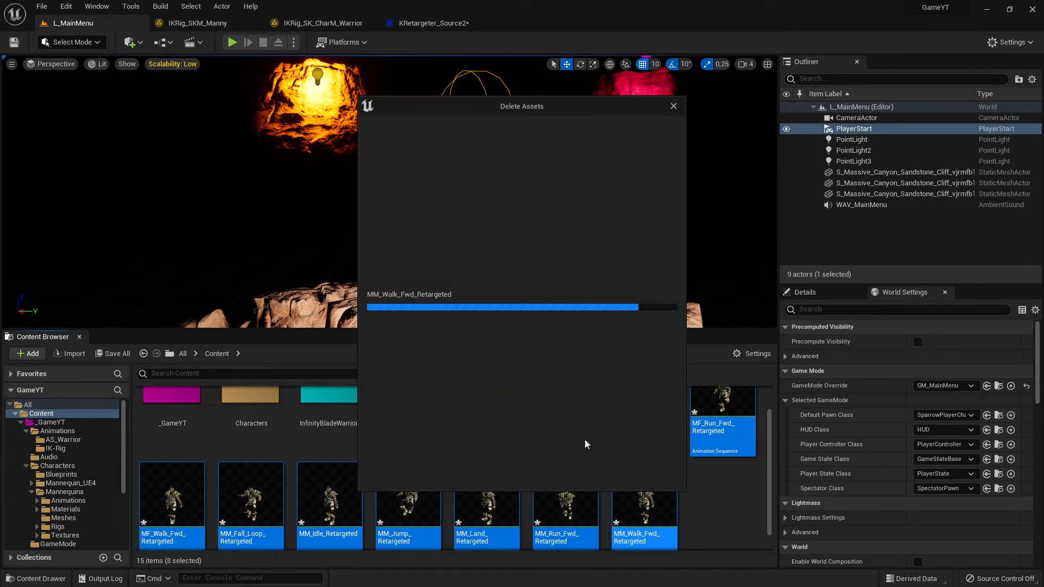
{"action": "left_click", "coordinate": [459, 472]}
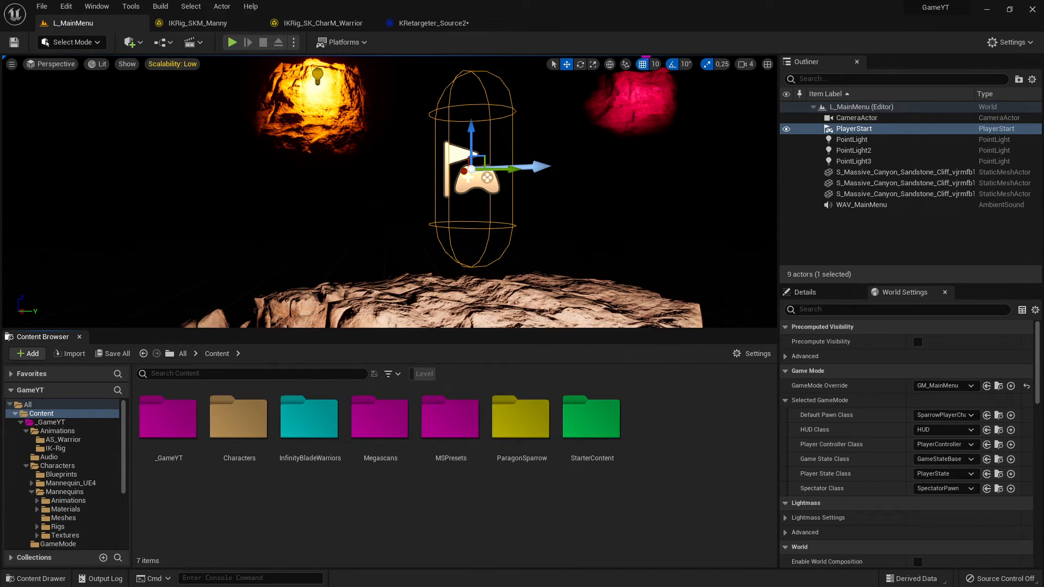
{"action": "right_click", "coordinate": [55, 418]}
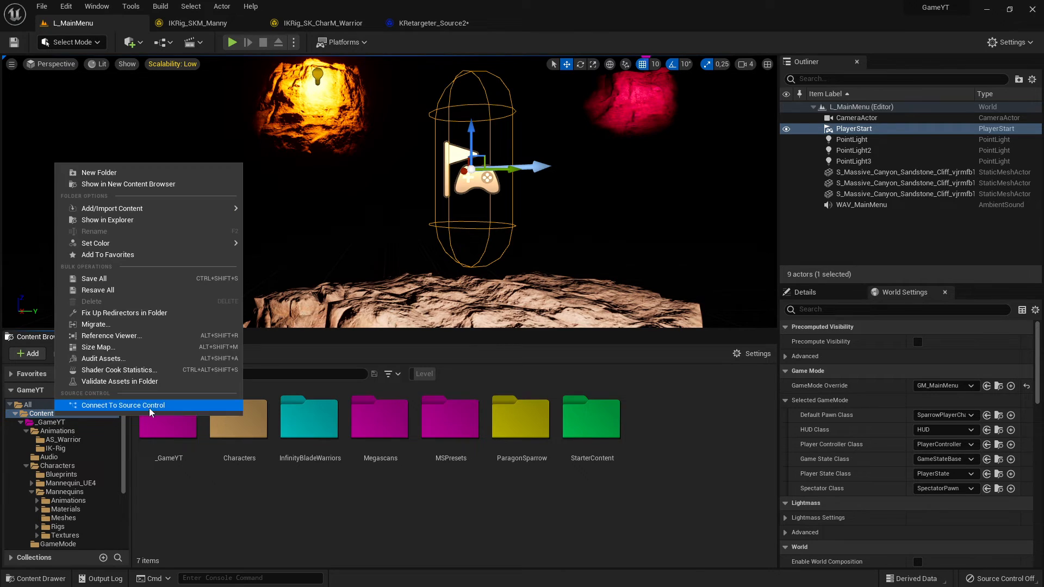
{"action": "left_click", "coordinate": [116, 314]}
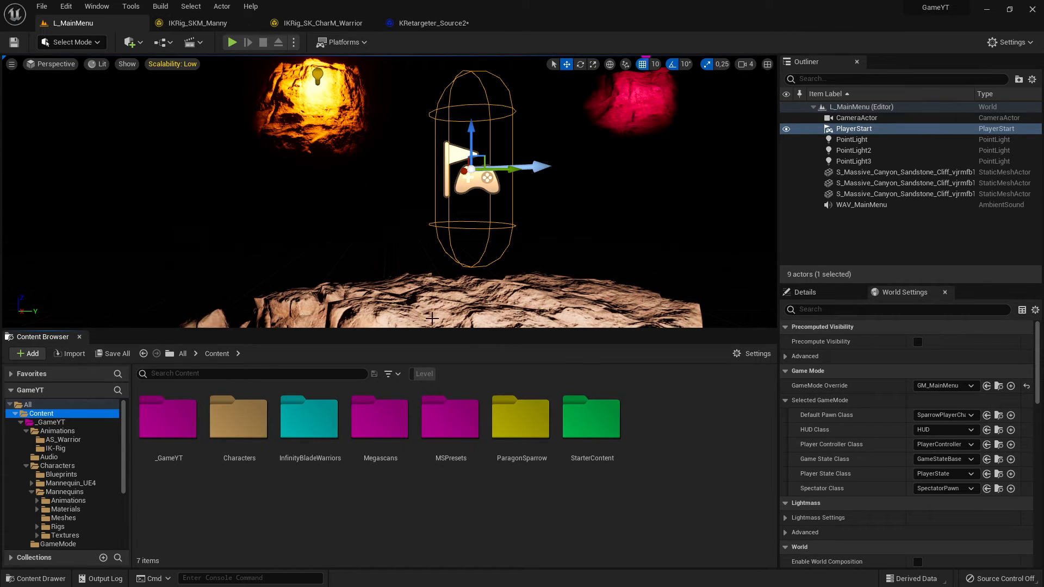
- Save KRetargeter_Source2 and check the IKRig_SK_CharM_Warrior and IKRig_SKM_Manny rigs
{"action": "left_click", "coordinate": [417, 26]}
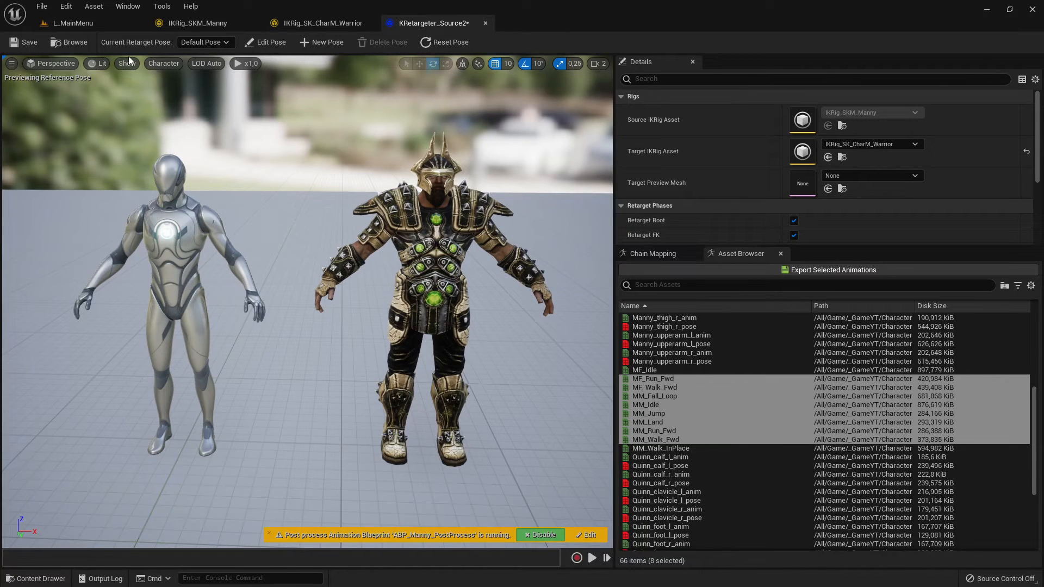
{"action": "left_click", "coordinate": [29, 46]}
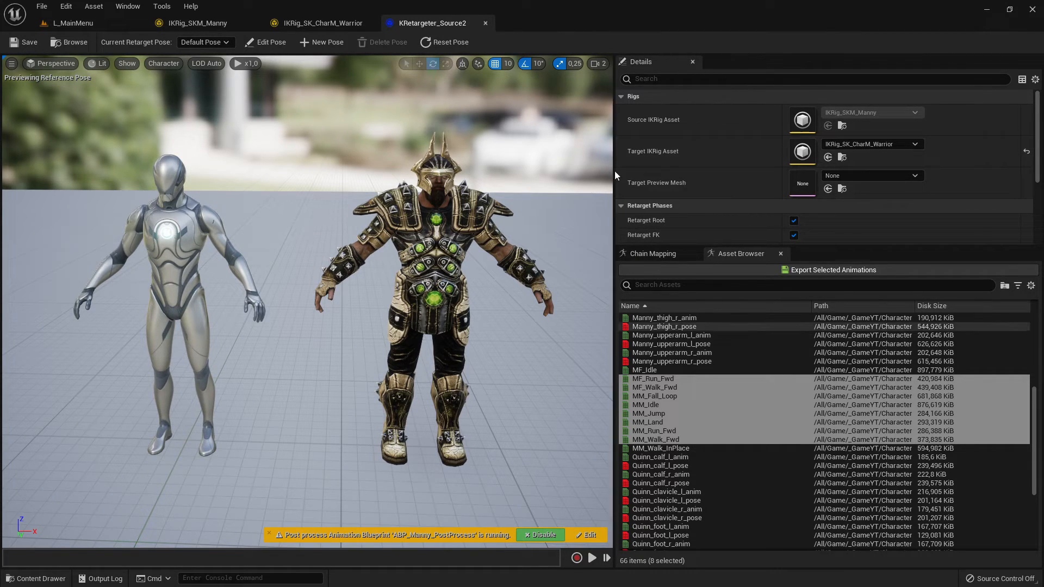
{"action": "left_click", "coordinate": [289, 24]}
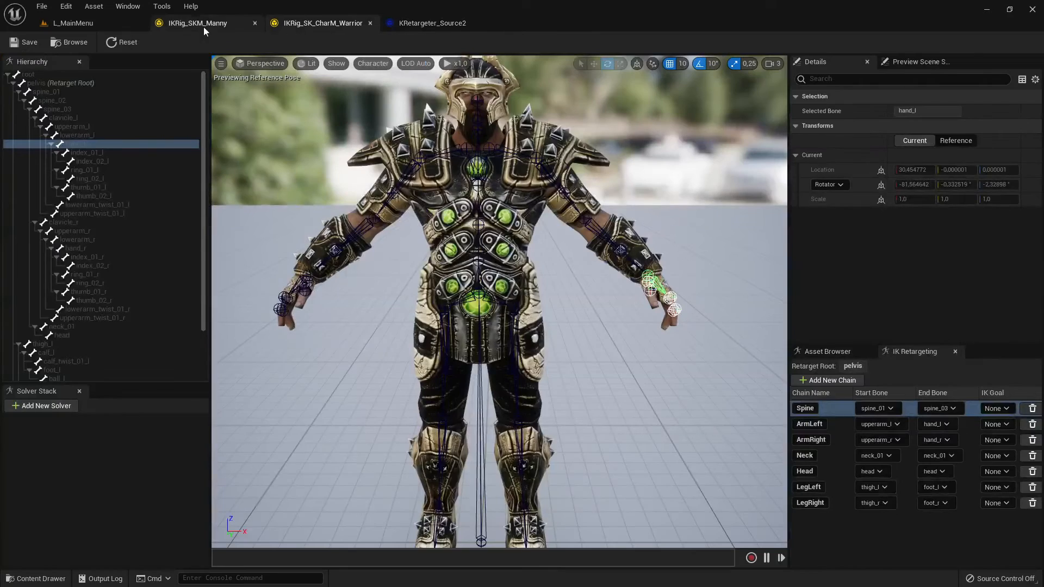
{"action": "left_click", "coordinate": [204, 24]}
{"action": "left_click", "coordinate": [321, 25]}
{"action": "left_click", "coordinate": [192, 23]}
{"action": "left_click", "coordinate": [324, 24]}
- Return to the L_MainMenu level and browse the _GameYT folders, from Animations and AS_Warrior to the Mannequins Meshes folder
{"action": "left_click", "coordinate": [73, 23]}
{"action": "left_click", "coordinate": [62, 423]}
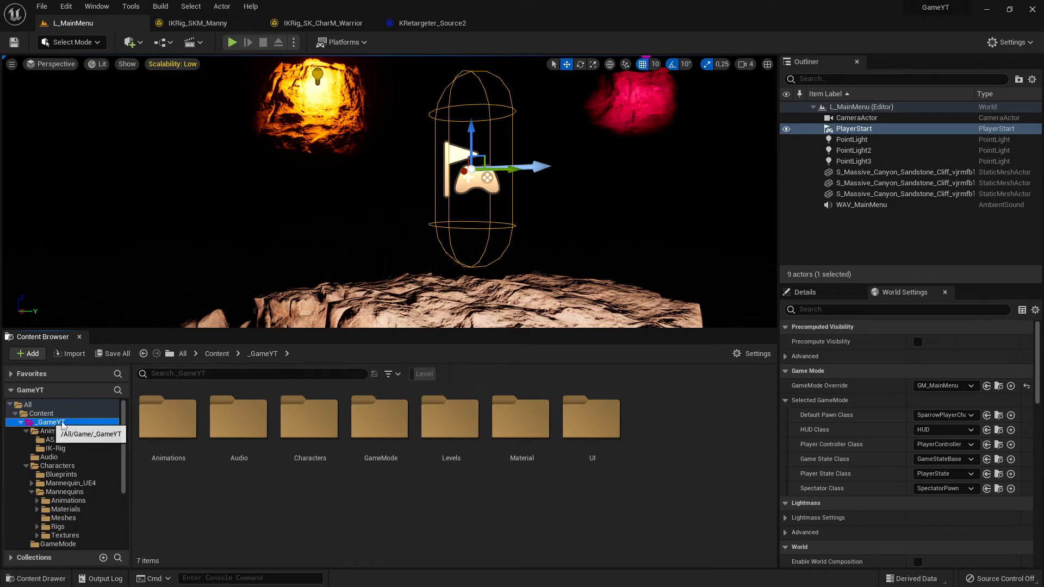
{"action": "left_click", "coordinate": [80, 432]}
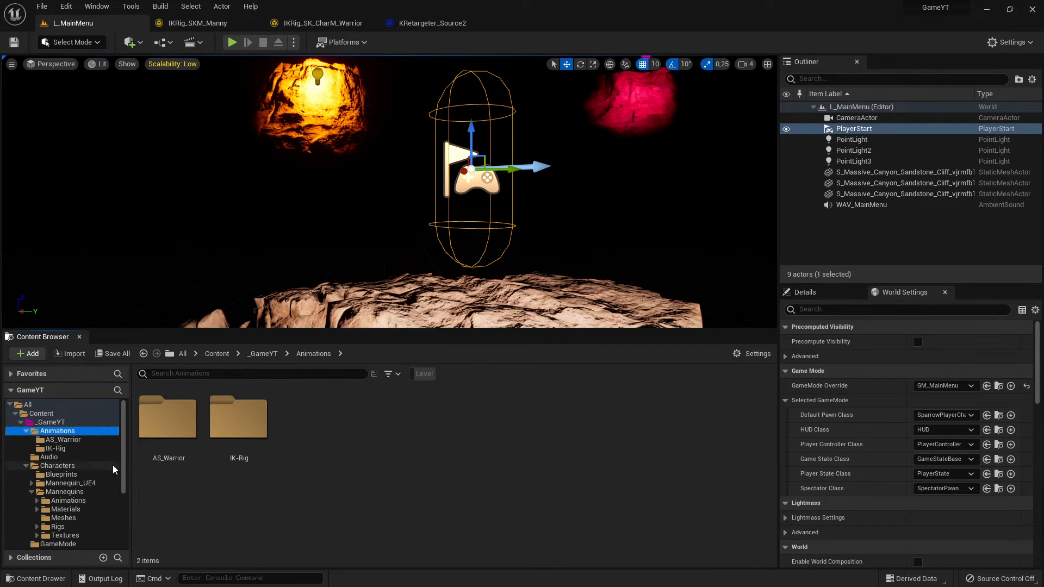
{"action": "left_click", "coordinate": [64, 440]}
{"action": "left_click", "coordinate": [52, 423]}
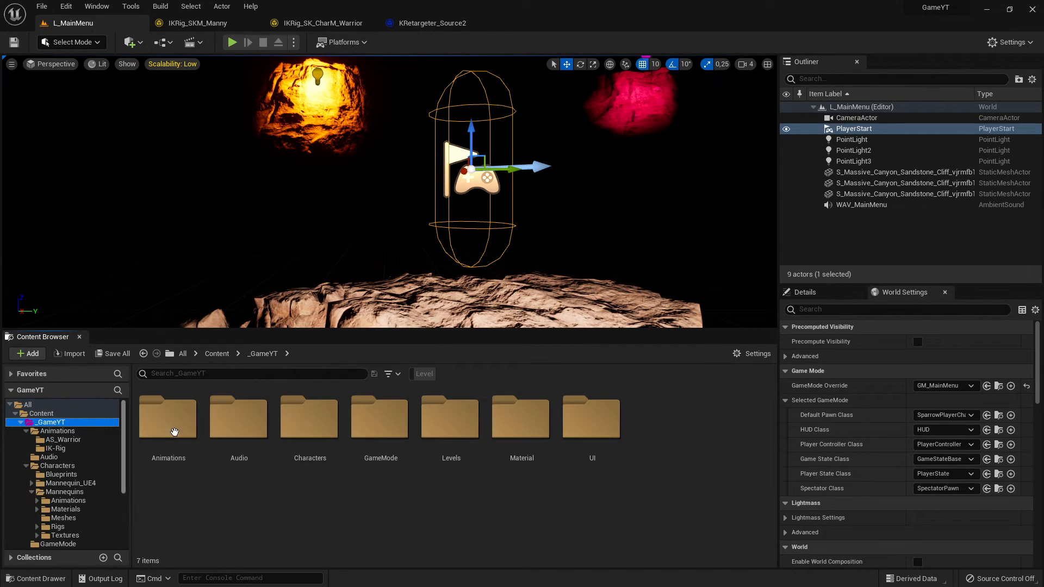
{"action": "double_click", "coordinate": [310, 418]}
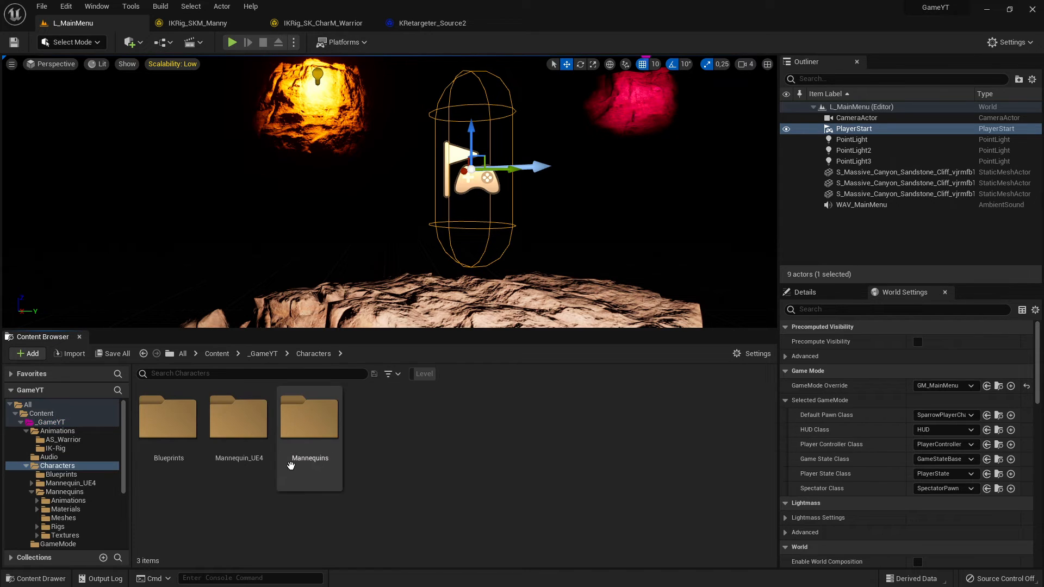
{"action": "double_click", "coordinate": [308, 431]}
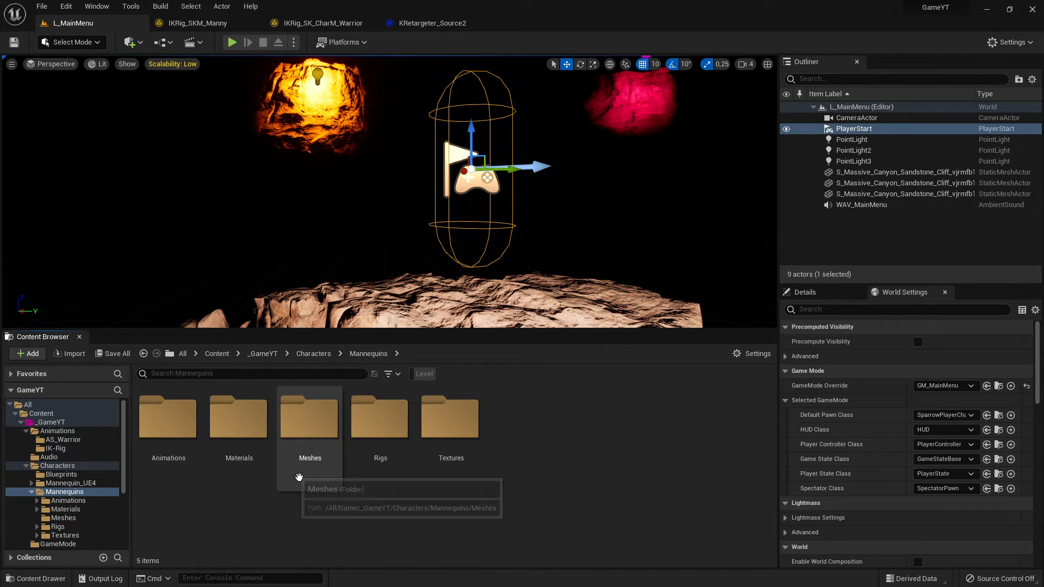
{"action": "double_click", "coordinate": [308, 446]}
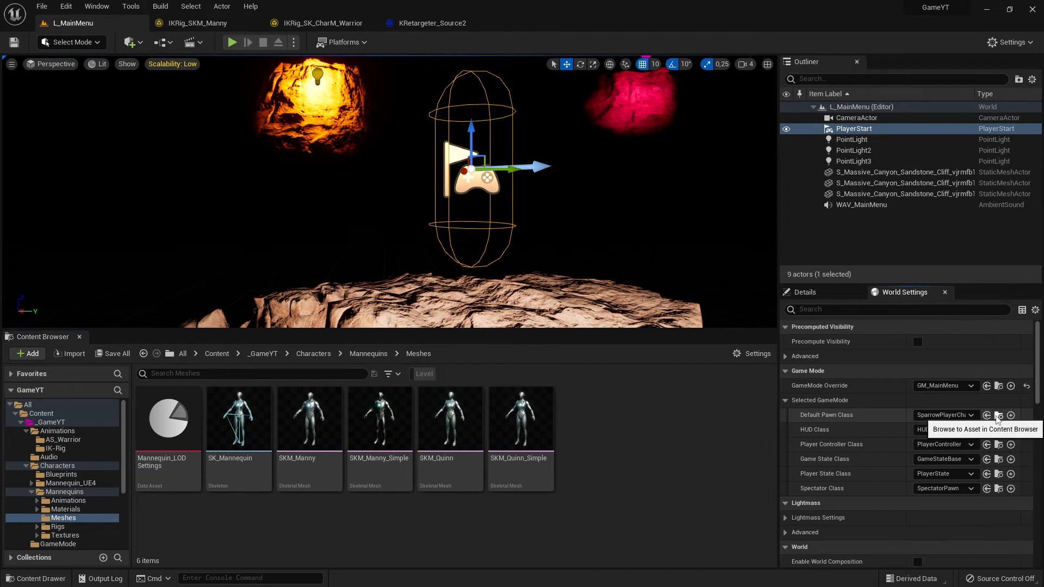
- Open the level's default pawn blueprint, SparrowPlayerCharacter, and locate the Anim Class asset used by its Mesh component in the project content
{"action": "left_click", "coordinate": [987, 414]}
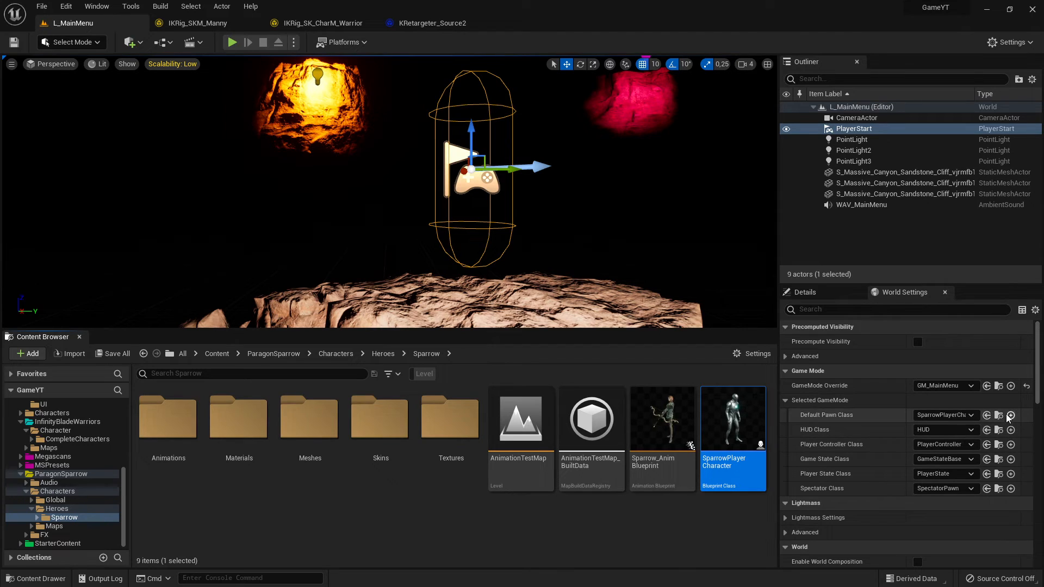
{"action": "mouse_move", "coordinate": [744, 423]}
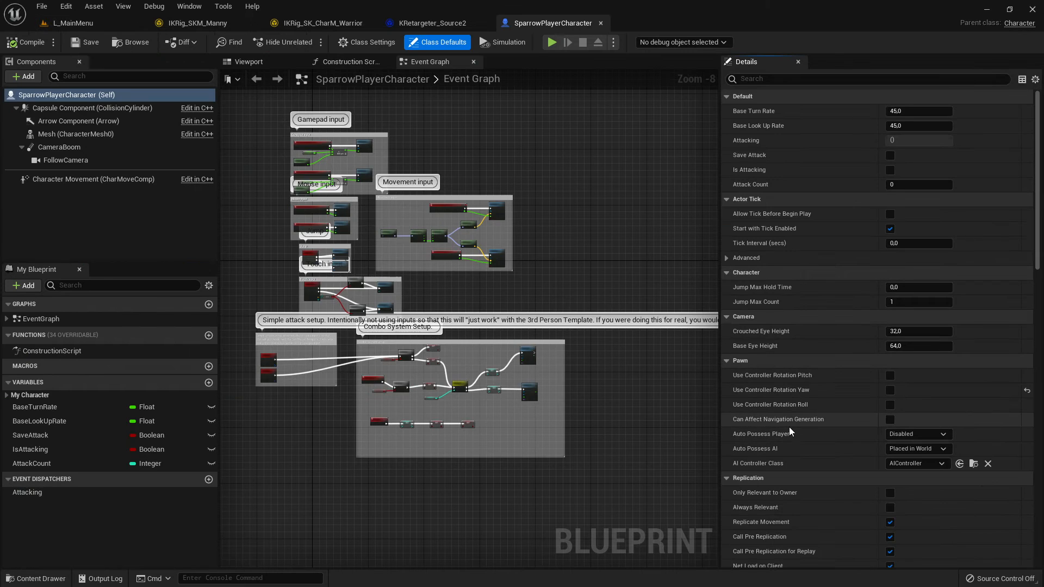
{"action": "left_click", "coordinate": [71, 138]}
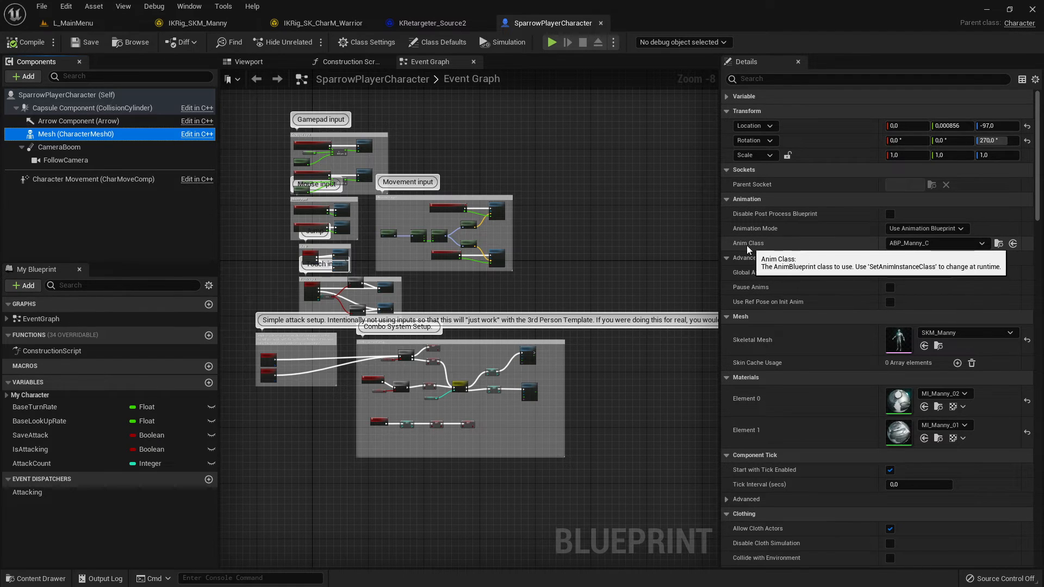
{"action": "left_click", "coordinate": [1010, 244]}
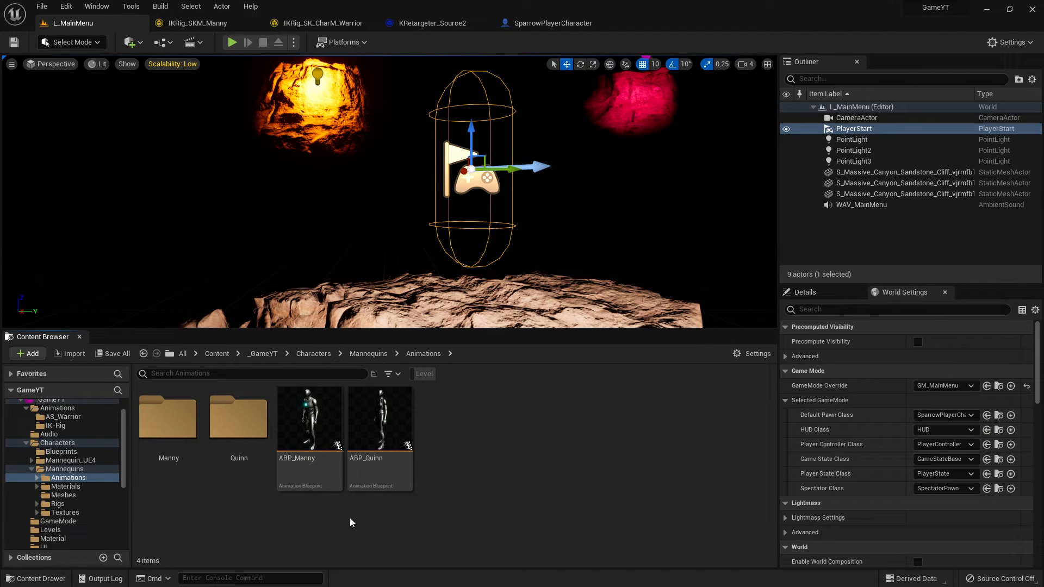
- Open the ABP_Manny animation blueprint, select the Control Rig node in its AnimGraph, and save the blueprint
{"action": "mouse_move", "coordinate": [285, 462]}
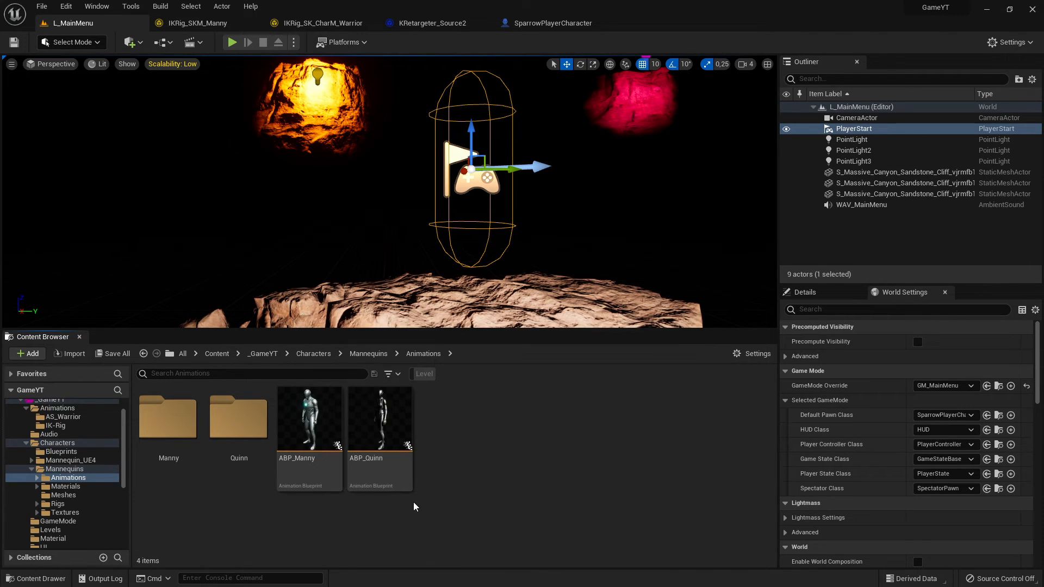
{"action": "left_click", "coordinate": [298, 427]}
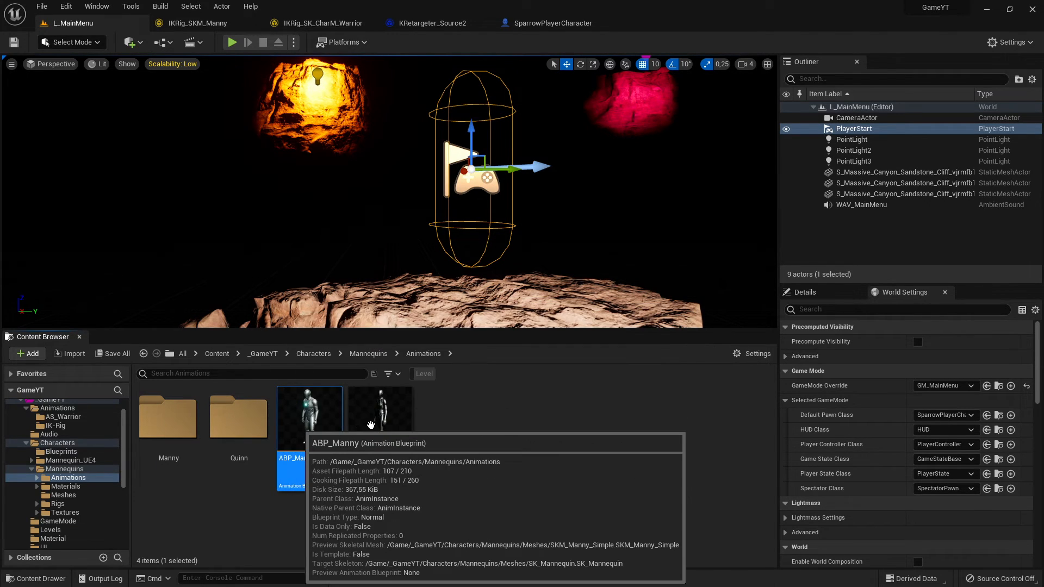
{"action": "scroll", "coordinate": [458, 298], "scroll_direction": "down", "scroll_amount": 5}
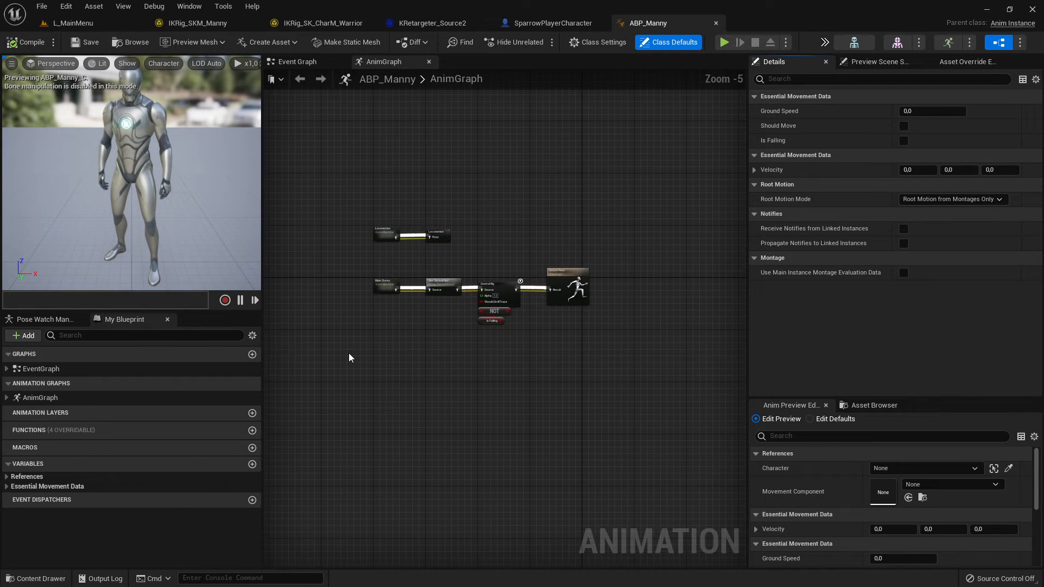
{"action": "scroll", "coordinate": [465, 308], "scroll_direction": "up", "scroll_amount": 5}
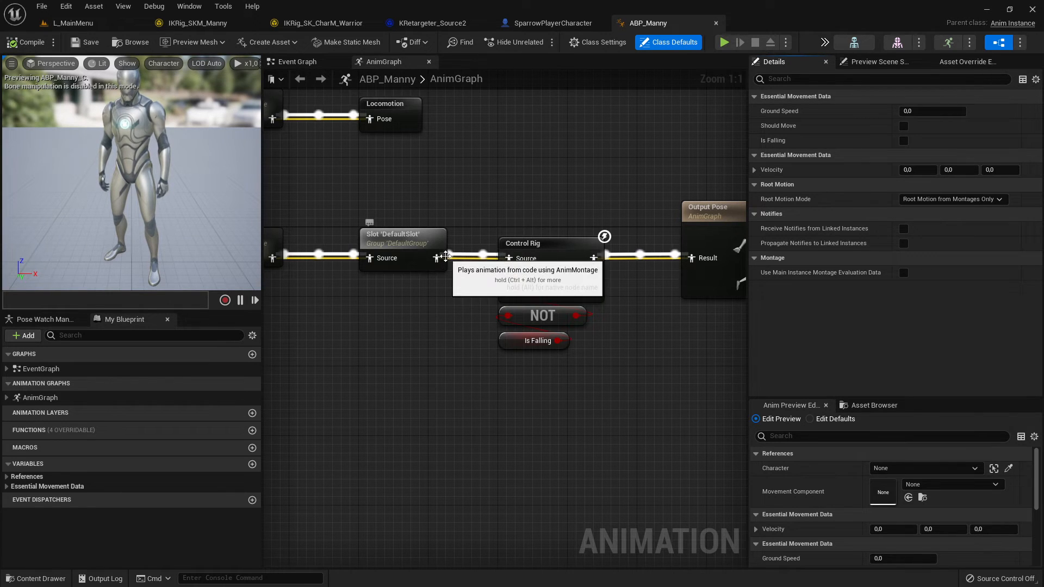
{"action": "left_click_drag", "start_coordinate": [439, 258], "coordinate": [566, 243]}
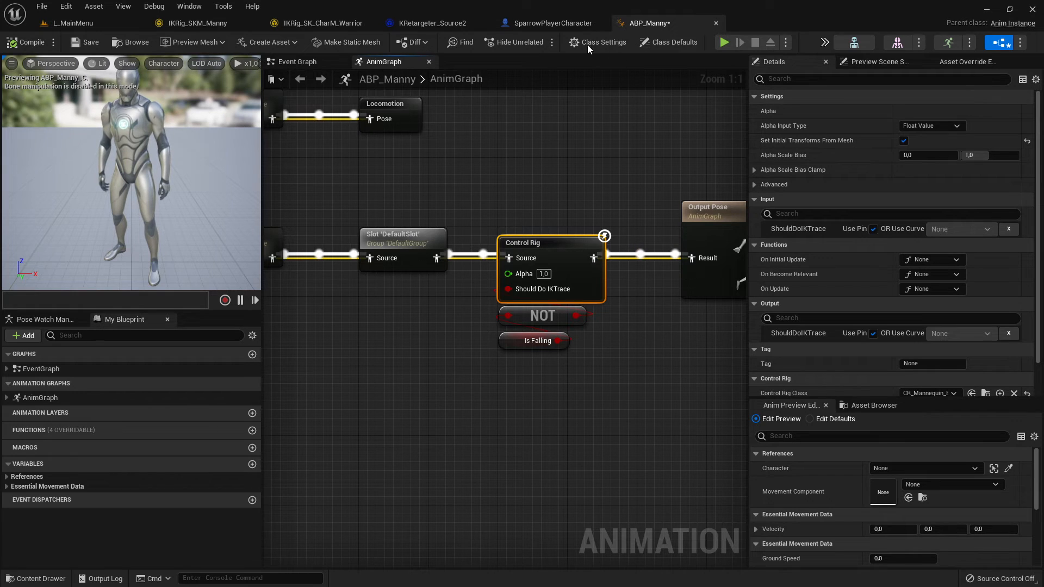
{"action": "left_click", "coordinate": [87, 42]}
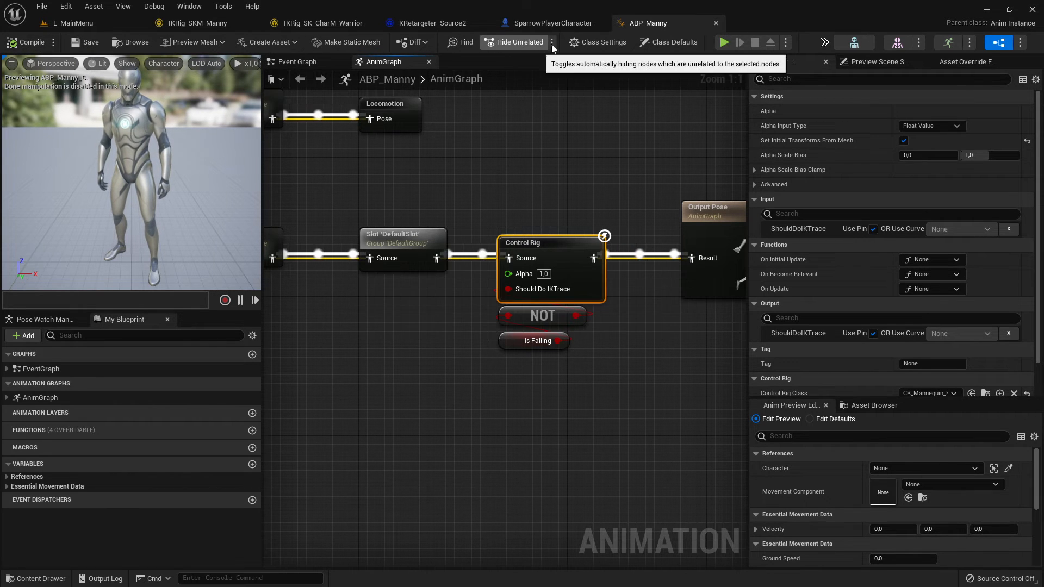
- Check the SparrowPlayerCharacter blueprint, the KRetargeter_Source2 retargeter and the ABP_Manny asset in the L_MainMenu level's content
{"action": "left_click", "coordinate": [535, 24]}
{"action": "left_click", "coordinate": [440, 23]}
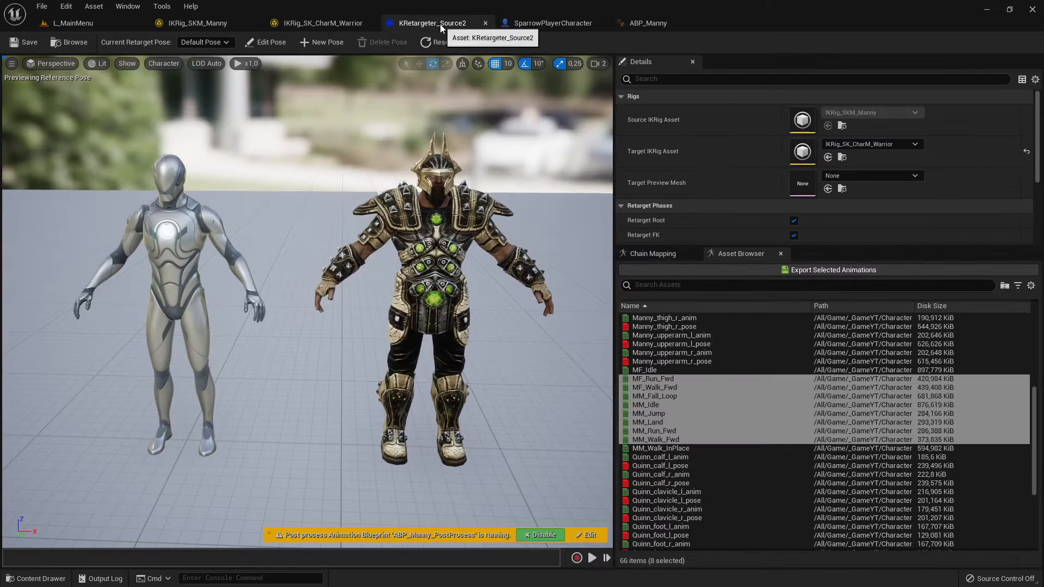
{"action": "left_click", "coordinate": [534, 24]}
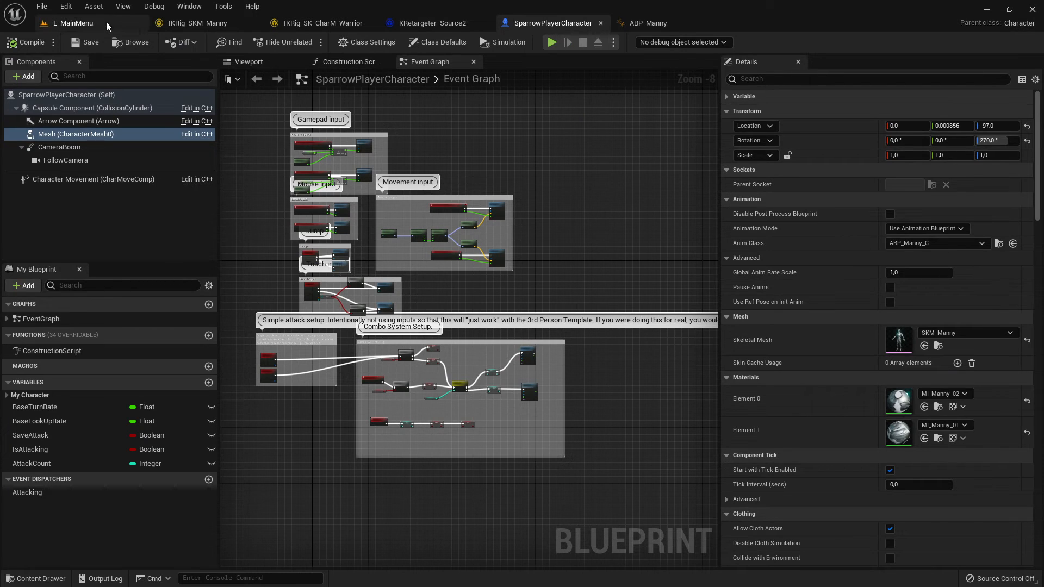
{"action": "left_click", "coordinate": [75, 24]}
{"action": "left_click", "coordinate": [311, 517]}
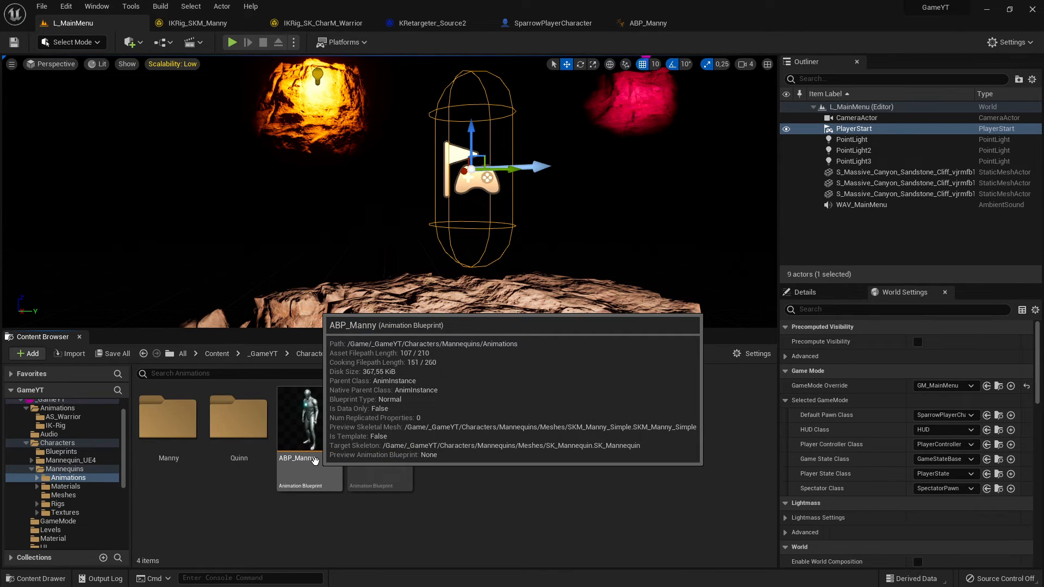
{"action": "left_click", "coordinate": [551, 24]}
{"action": "left_click", "coordinate": [442, 25]}
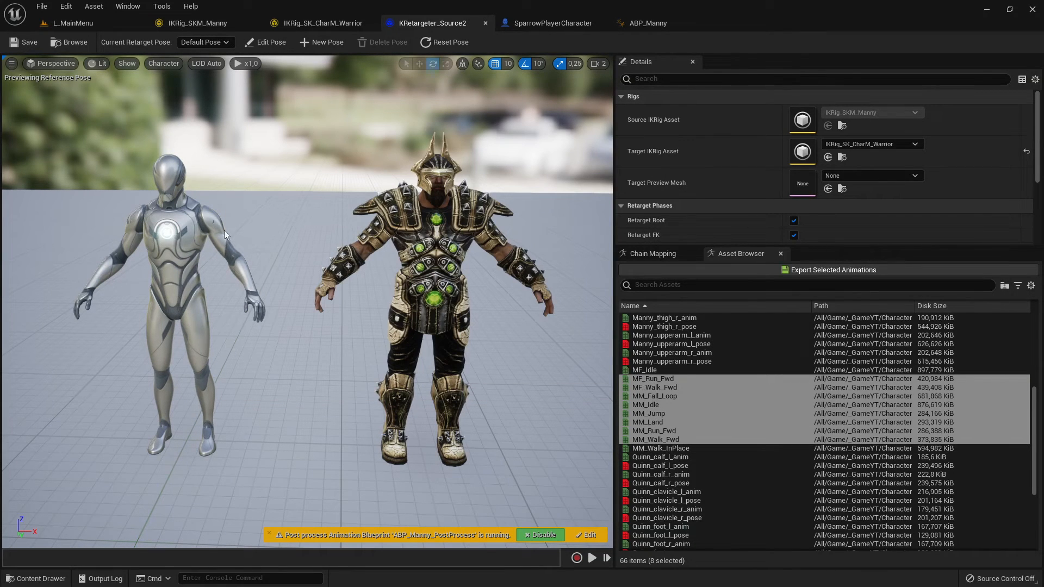
- Examine the ABP_Manny AnimGraph from the Locomotion and Main States state machines through the Control Rig to the Output Pose
{"action": "left_click", "coordinate": [644, 23]}
{"action": "right_click_drag", "start_coordinate": [533, 220], "coordinate": [569, 292]}
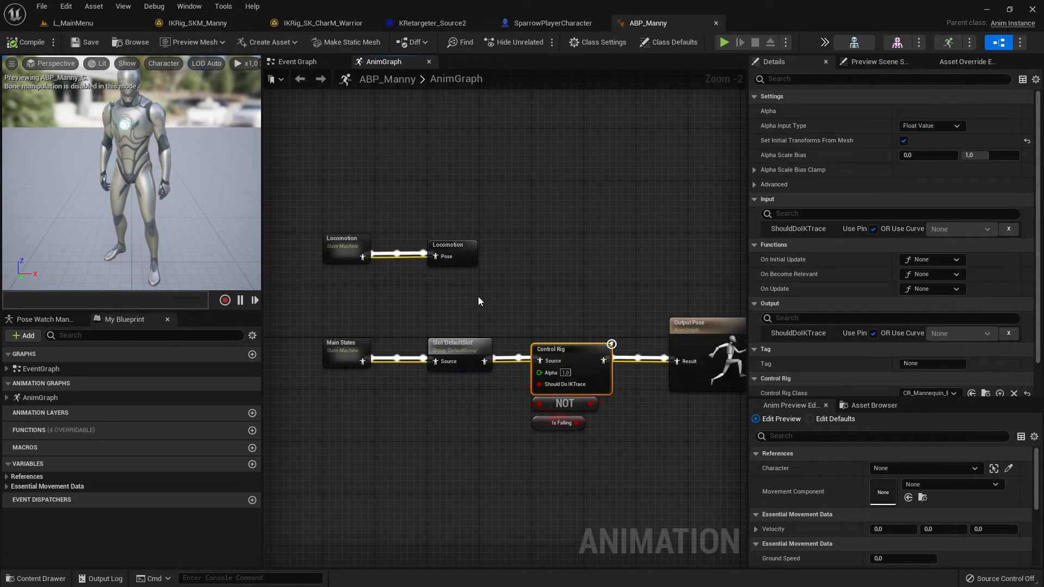
{"action": "scroll", "coordinate": [373, 275], "scroll_direction": "up", "scroll_amount": 1}
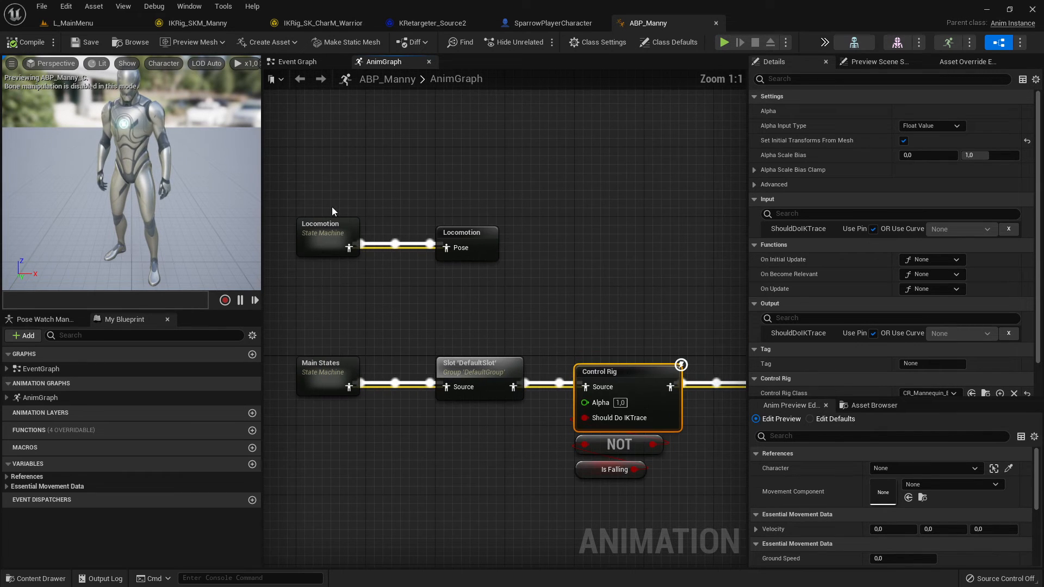
{"action": "scroll", "coordinate": [402, 264], "scroll_direction": "up", "scroll_amount": 1}
{"action": "right_click_drag", "start_coordinate": [344, 249], "coordinate": [461, 232]}
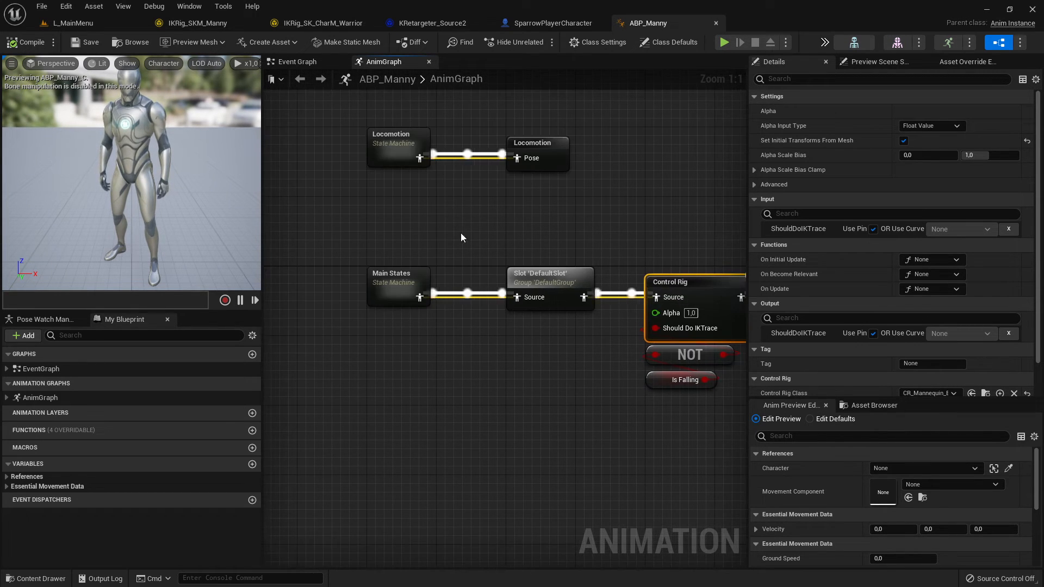
{"action": "right_click_drag", "start_coordinate": [617, 238], "coordinate": [477, 226]}
{"action": "right_click_drag", "start_coordinate": [571, 384], "coordinate": [391, 383]}
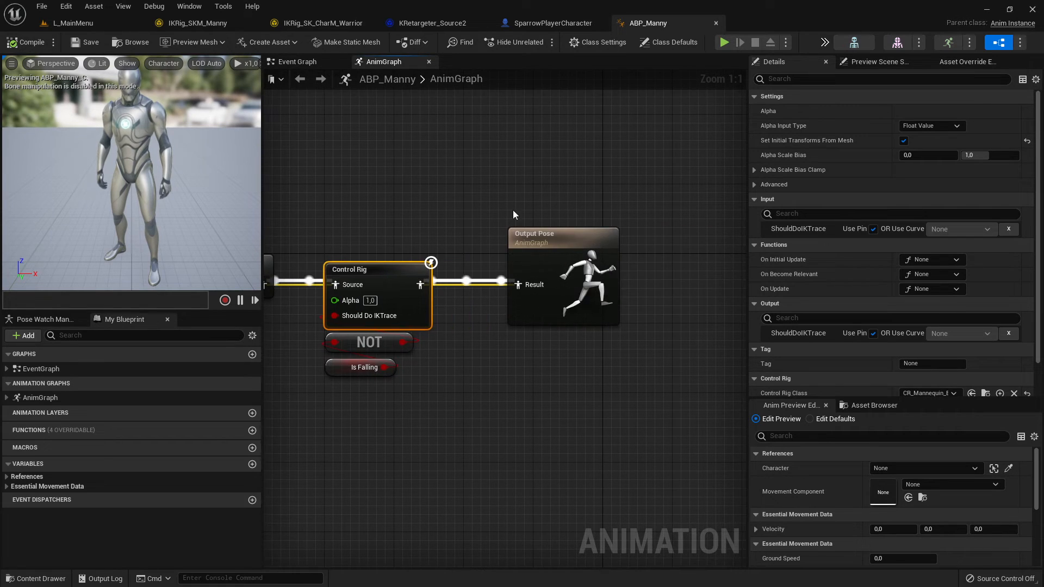
{"action": "right_click_drag", "start_coordinate": [448, 216], "coordinate": [695, 314]}
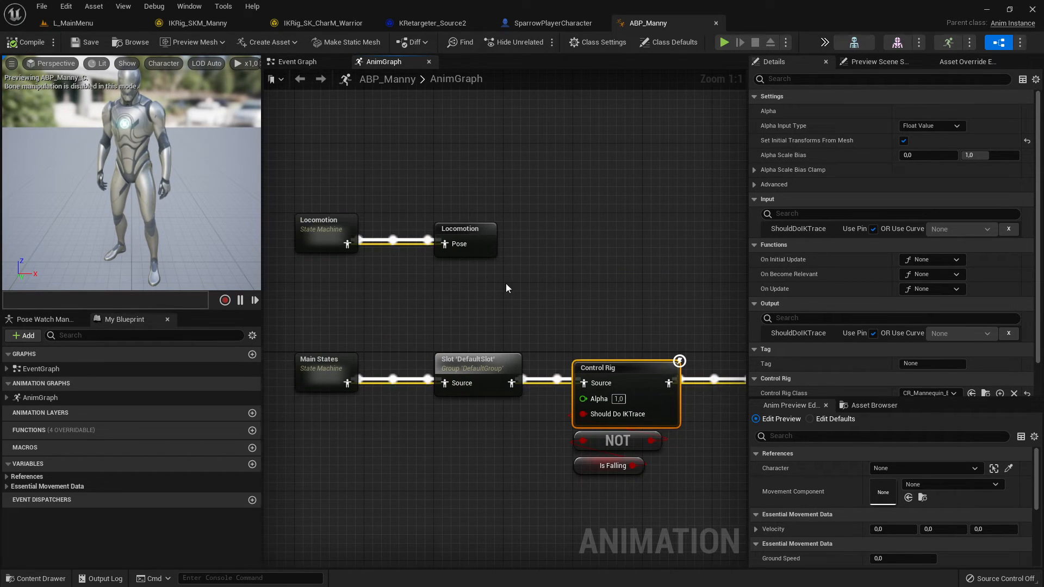
{"action": "scroll", "coordinate": [532, 311], "scroll_direction": "down", "scroll_amount": 1}
{"action": "scroll", "coordinate": [531, 312], "scroll_direction": "up", "scroll_amount": 1}
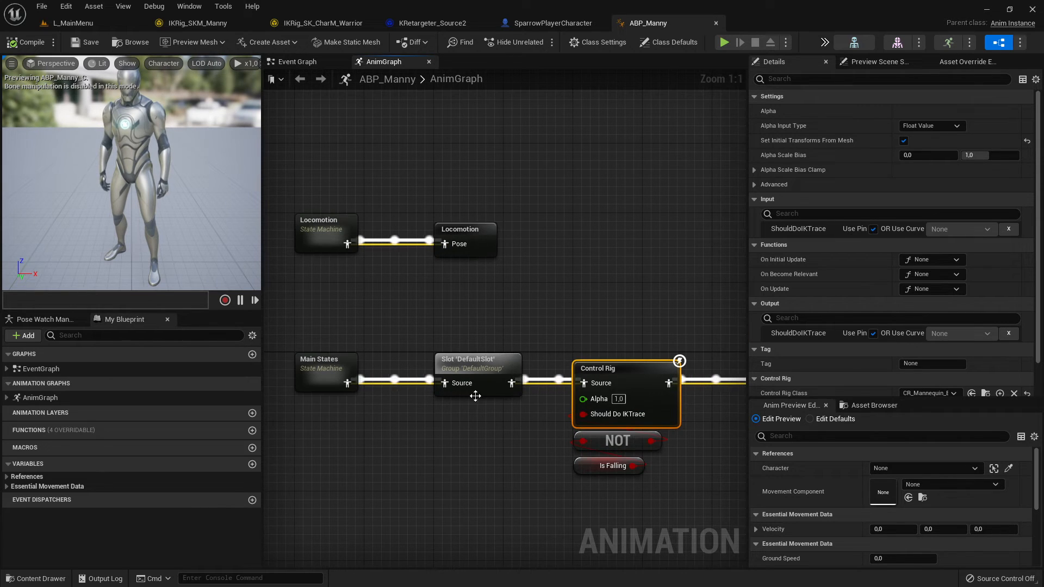
{"action": "right_click_drag", "start_coordinate": [652, 281], "coordinate": [576, 314]}
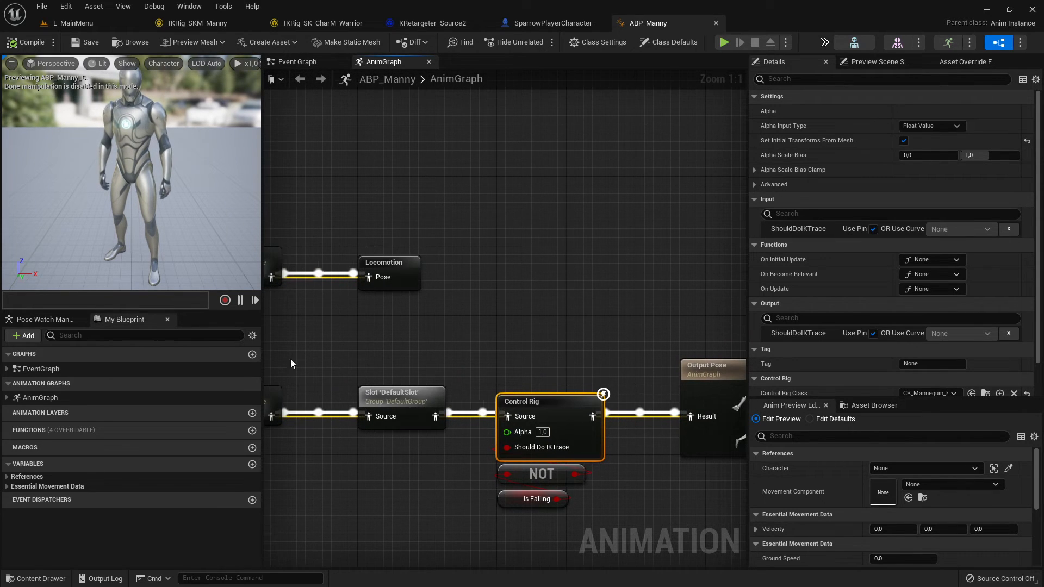
{"action": "right_click_drag", "start_coordinate": [321, 223], "coordinate": [442, 210]}
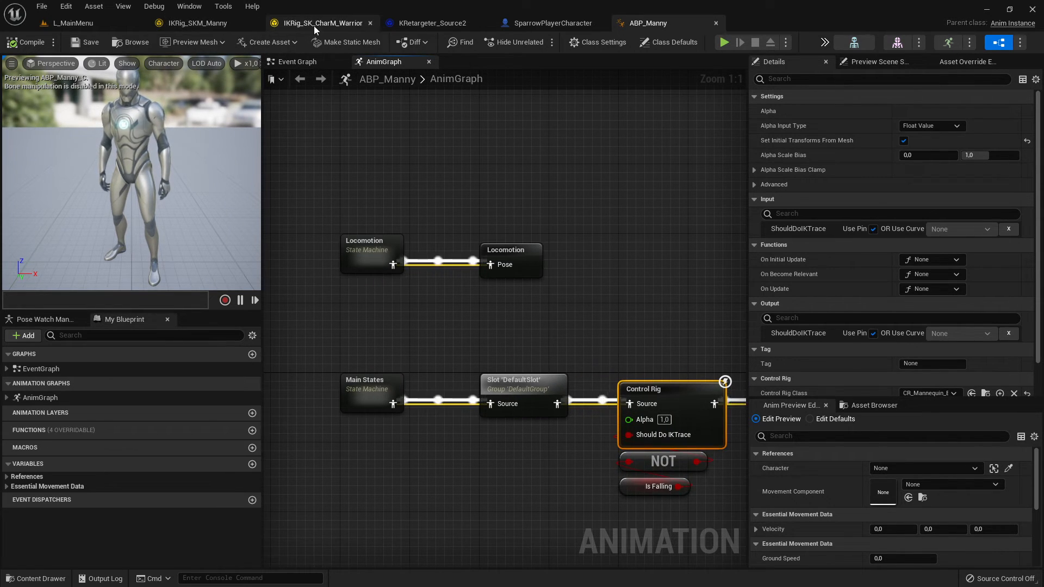
- Return to the L_MainMenu level and start Duplicate and Retarget Animation Blueprint on the ABP_Manny asset
{"action": "left_click", "coordinate": [200, 23]}
{"action": "left_click", "coordinate": [73, 23]}
{"action": "left_click", "coordinate": [313, 468]}
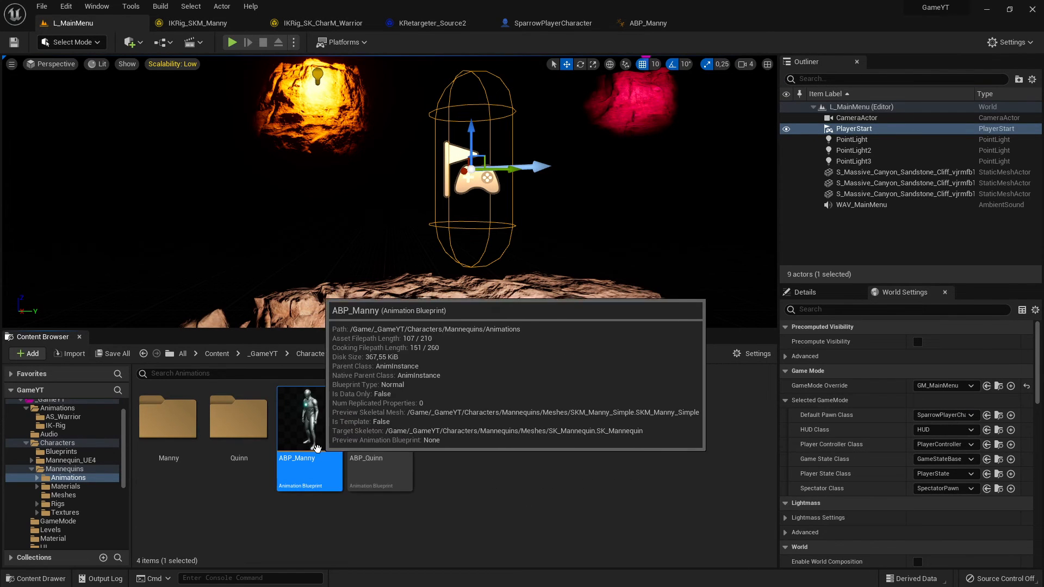
{"action": "right_click", "coordinate": [326, 472]}
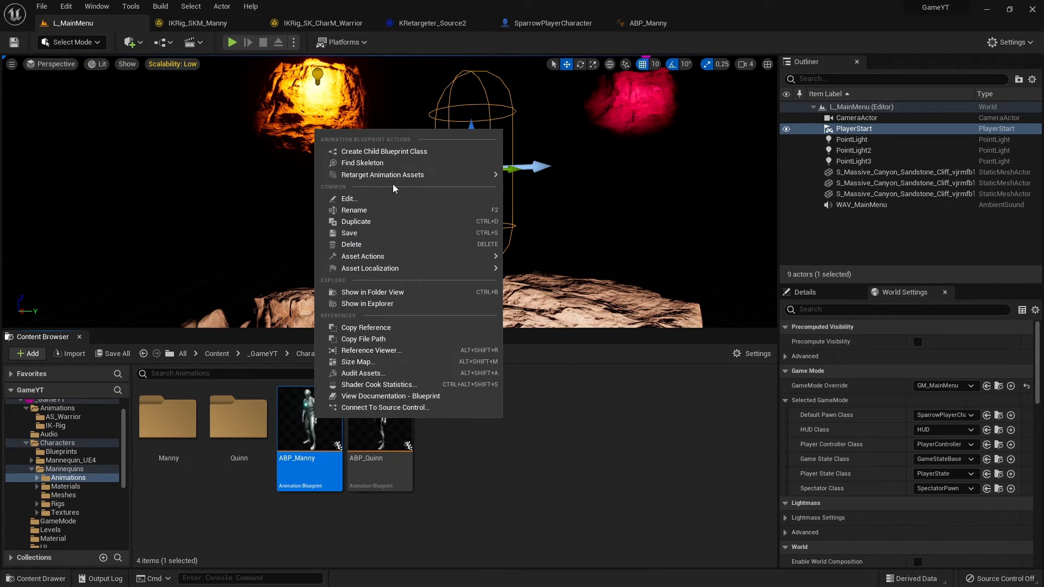
{"action": "mouse_move", "coordinate": [401, 184]}
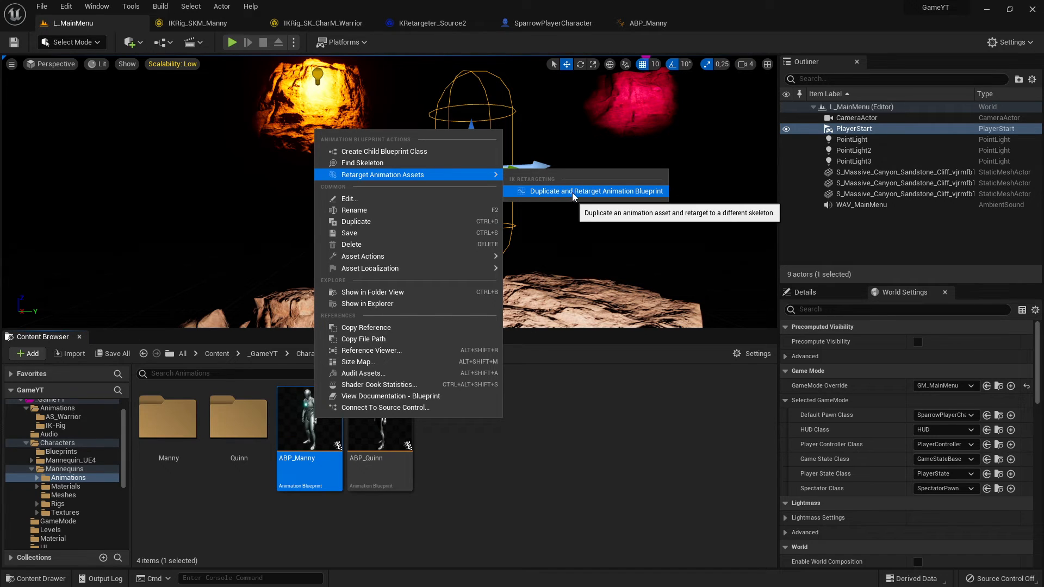
{"action": "left_click", "coordinate": [613, 195]}
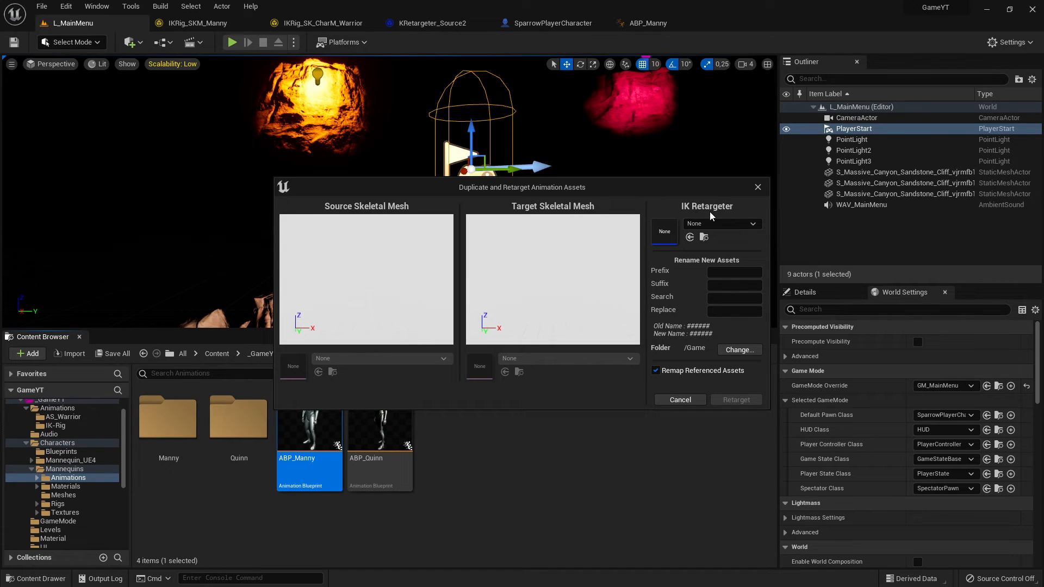
- Look up the retargeter in the _GameYT Animations IK-Rig folder and choose KRetargeter_Source2 as the IK Retargeter
{"action": "scroll", "coordinate": [103, 467], "scroll_direction": "up", "scroll_amount": 2}
{"action": "left_click", "coordinate": [66, 422]}
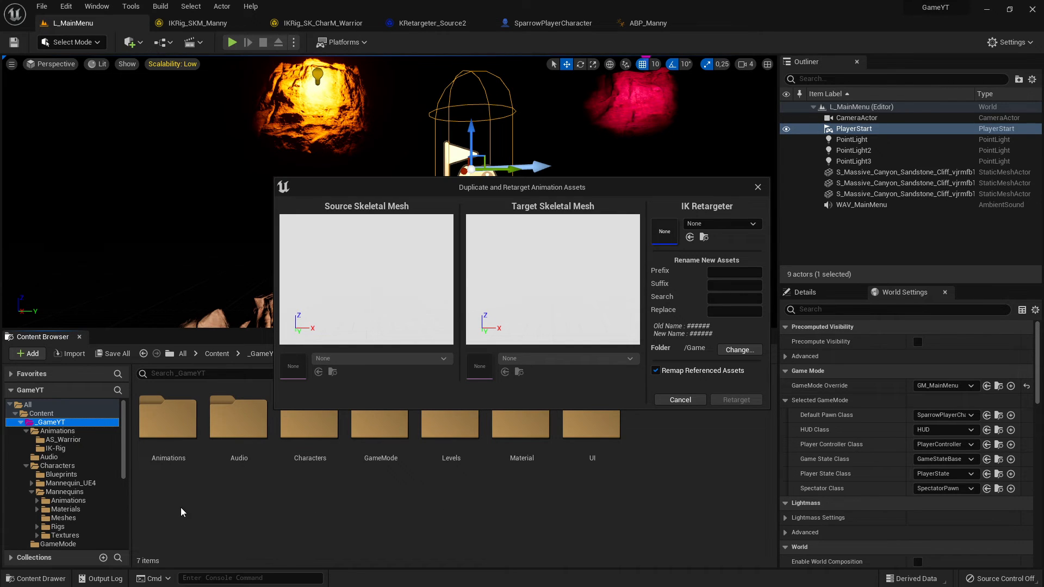
{"action": "double_click", "coordinate": [169, 425]}
{"action": "left_click", "coordinate": [237, 438]}
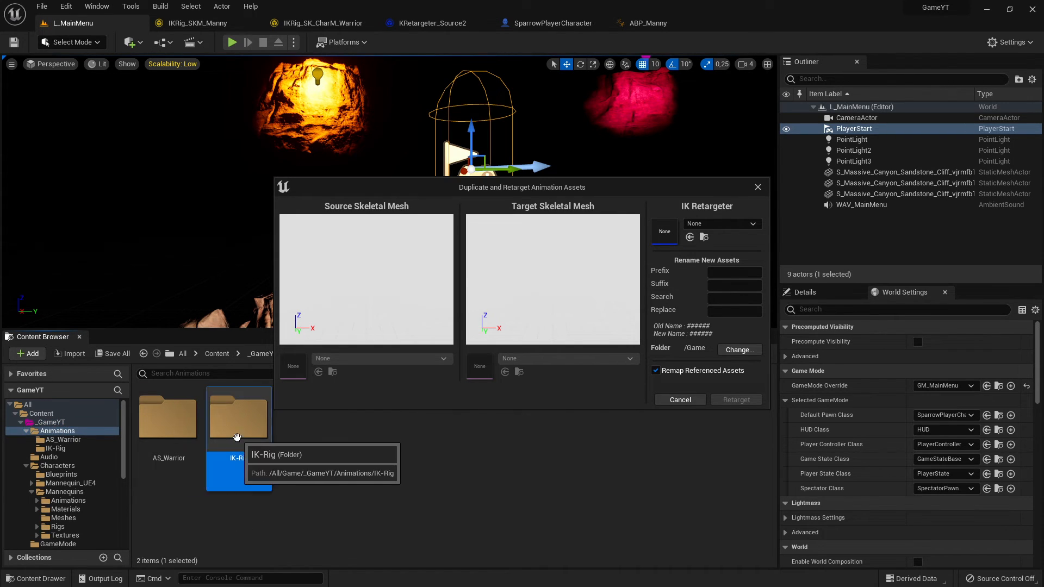
{"action": "double_click", "coordinate": [237, 438]}
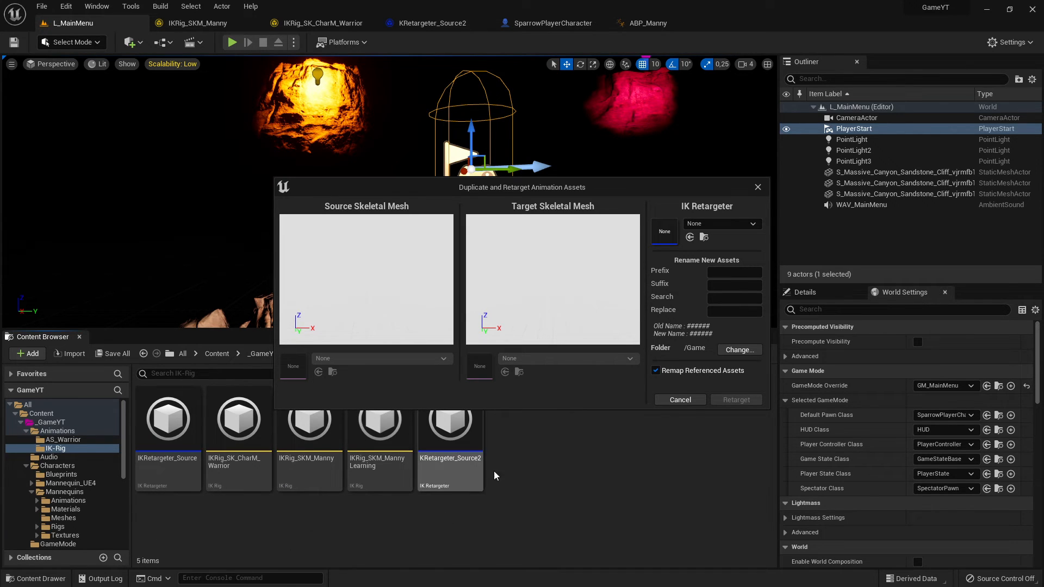
{"action": "left_click", "coordinate": [729, 225]}
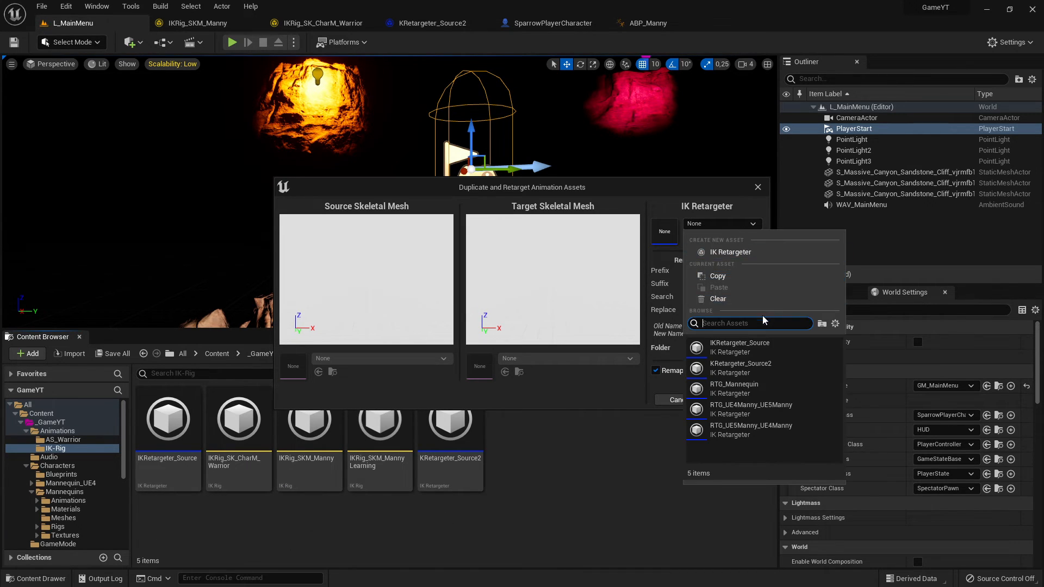
{"action": "left_click", "coordinate": [763, 372]}
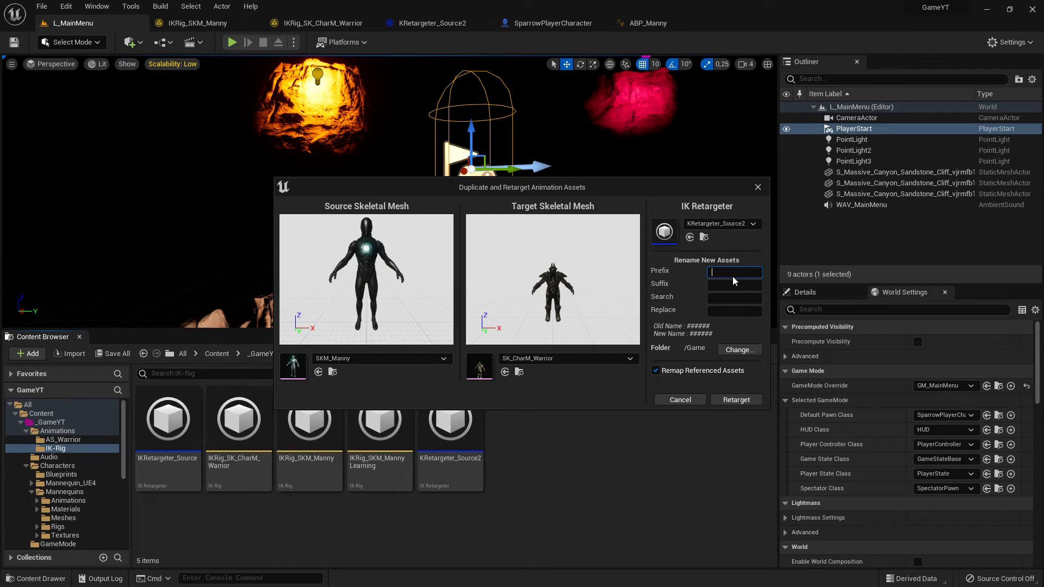
- Set the new assets' prefix to New_ and retarget the animation blueprint with its referenced assets
{"action": "type", "text": "Made_"}
{"action": "key", "text": "BackSpace"}
{"action": "key", "text": "BackSpace"}
{"action": "key", "text": "BackSpace"}
{"action": "key", "text": "BackSpace"}
{"action": "key", "text": "BackSpace"}
{"action": "key", "text": "BackSpace"}
{"action": "type", "text": "New_"}
{"action": "left_click", "coordinate": [737, 400]}
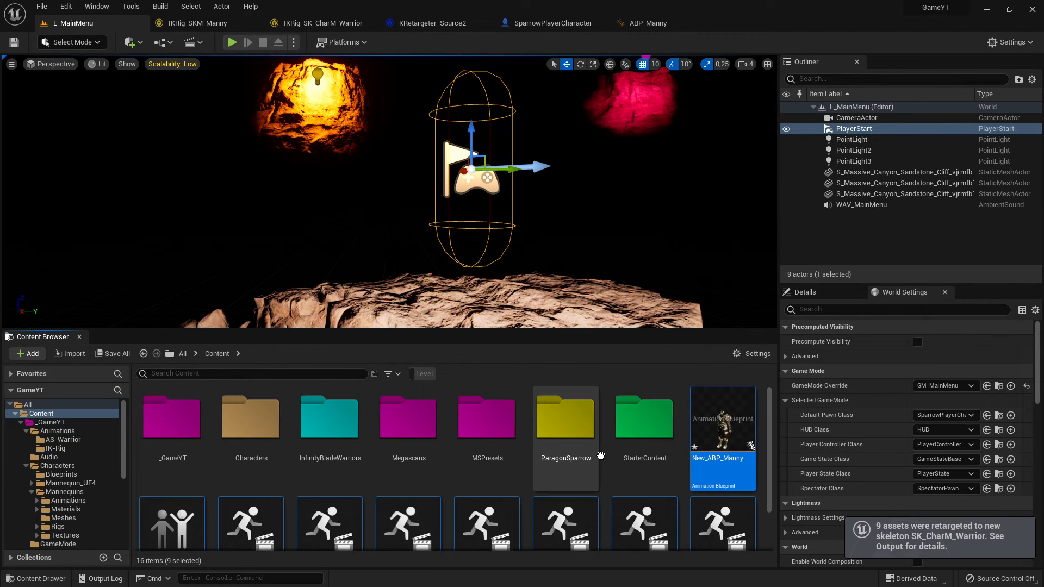
- Review the retargeted assets in the Content folder and save all of the unsaved ones
{"action": "left_click", "coordinate": [48, 415]}
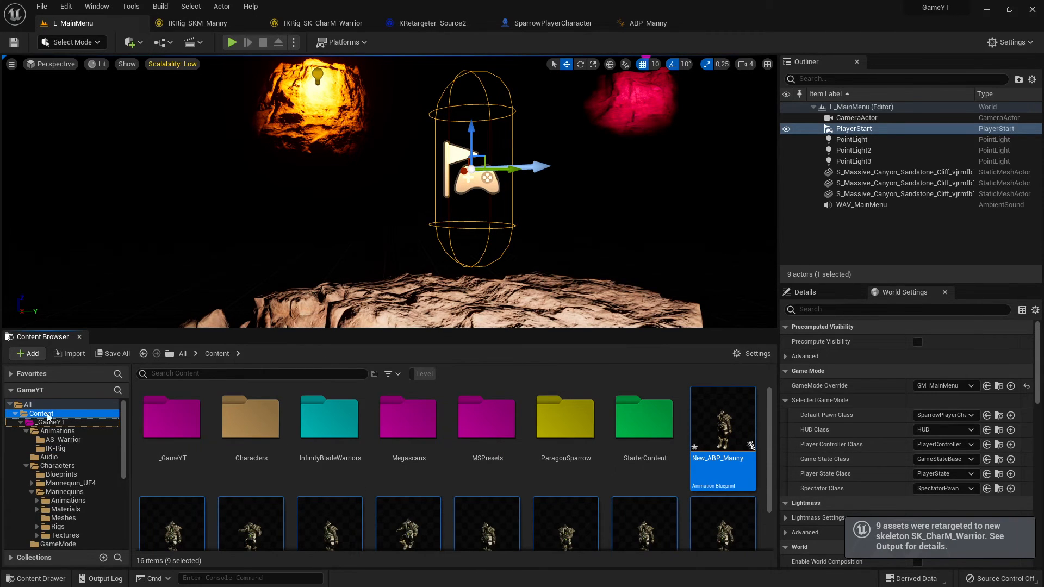
{"action": "left_click", "coordinate": [53, 406]}
{"action": "left_click", "coordinate": [49, 414]}
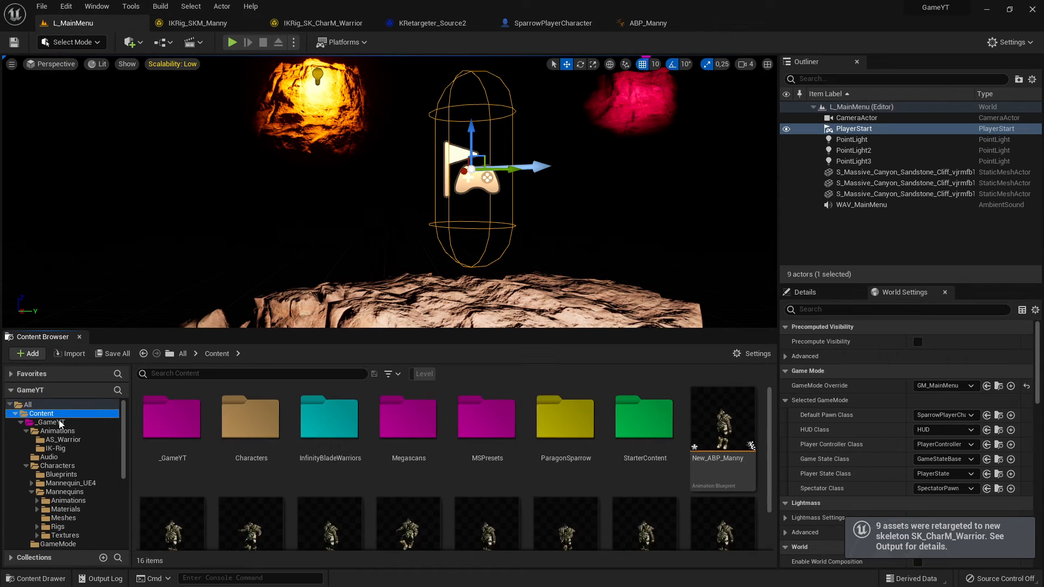
{"action": "scroll", "coordinate": [611, 461], "scroll_direction": "down", "scroll_amount": 3}
{"action": "mouse_move", "coordinate": [658, 503]}
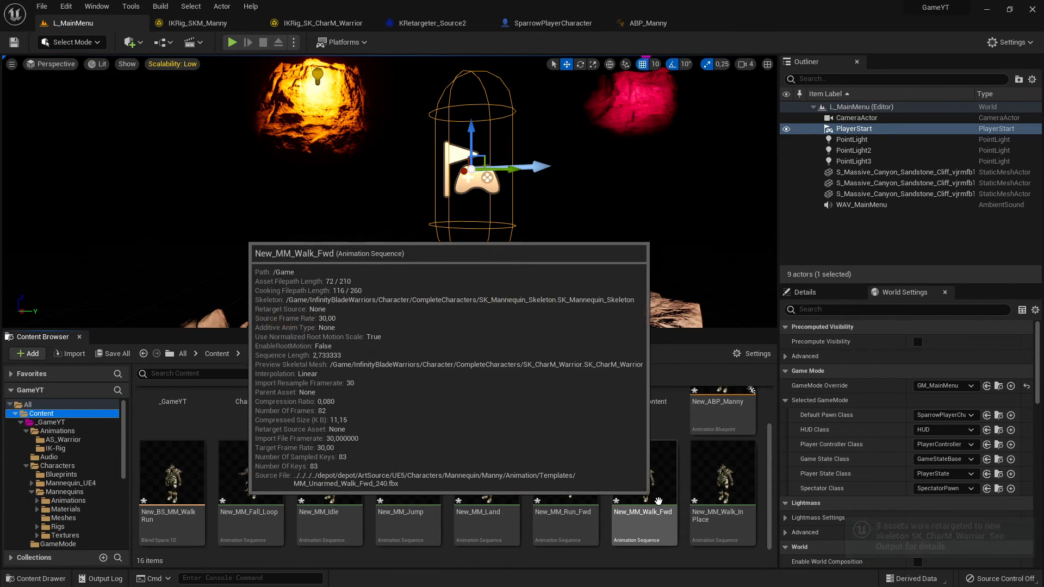
{"action": "scroll", "coordinate": [767, 498], "scroll_direction": "up", "scroll_amount": 2}
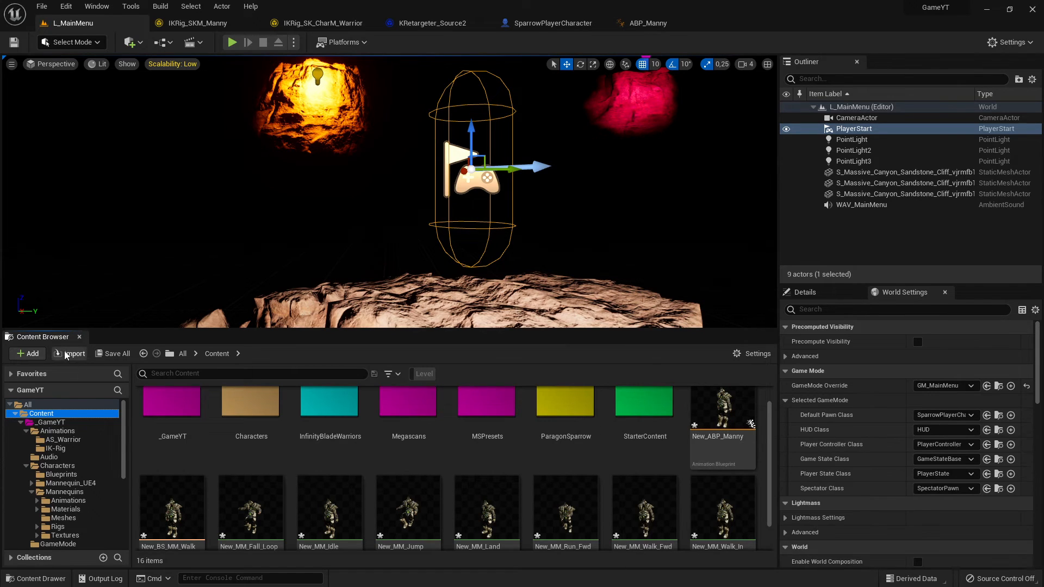
{"action": "left_click", "coordinate": [113, 354]}
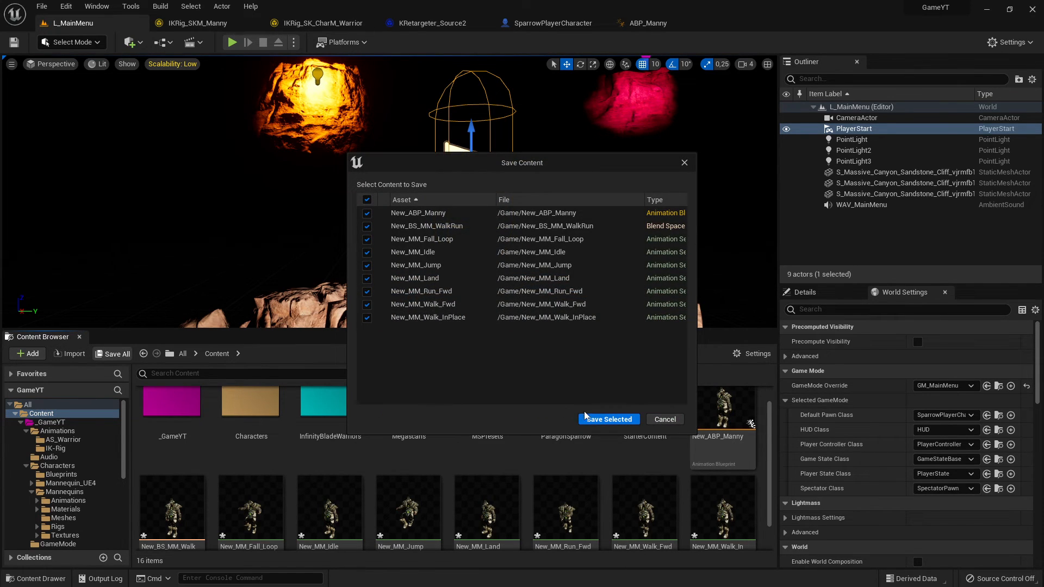
{"action": "left_click", "coordinate": [608, 420]}
- Open the New_ABP_Manny blueprint to review its event graph and compiler results, and return to the L_MainMenu level
{"action": "left_click", "coordinate": [723, 454]}
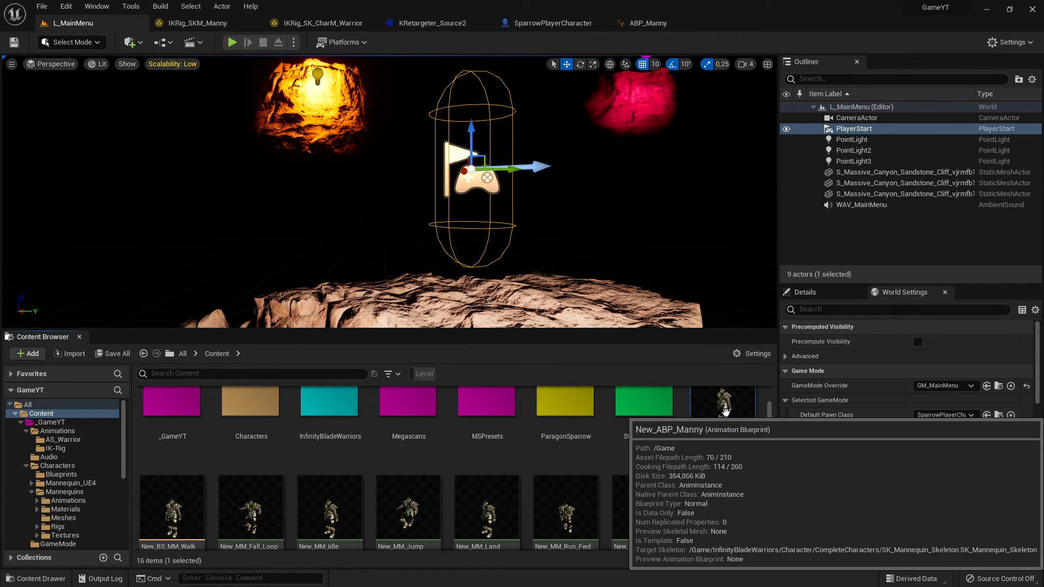
{"action": "double_click", "coordinate": [718, 450]}
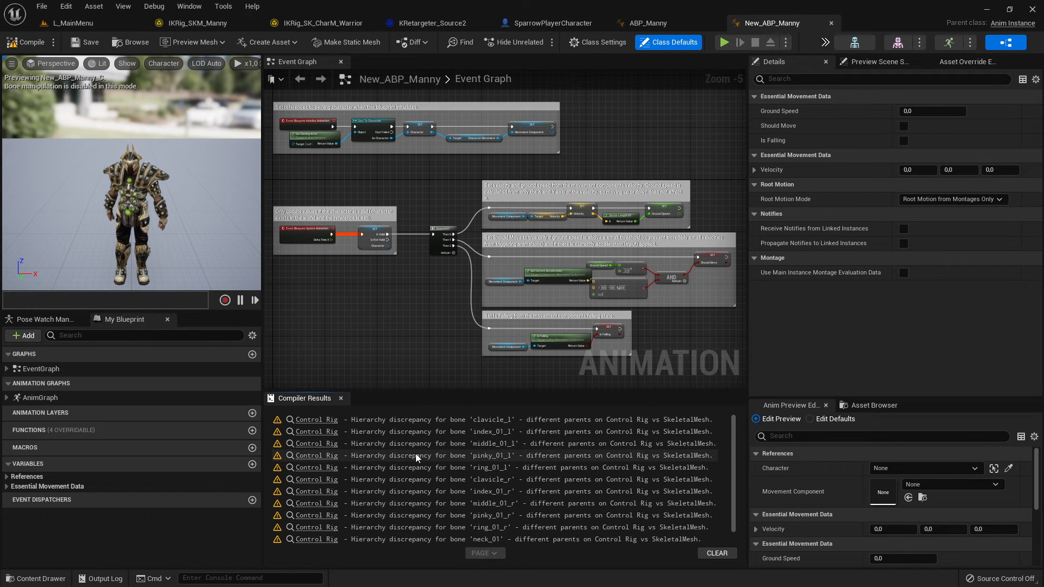
{"action": "left_click_drag", "start_coordinate": [748, 348], "coordinate": [807, 338]}
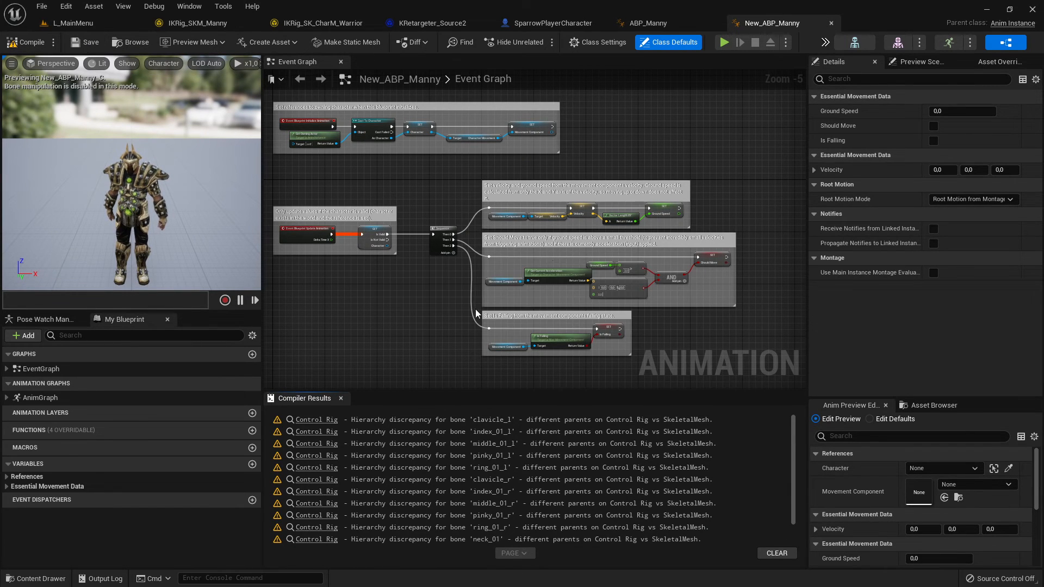
{"action": "left_click", "coordinate": [73, 23]}
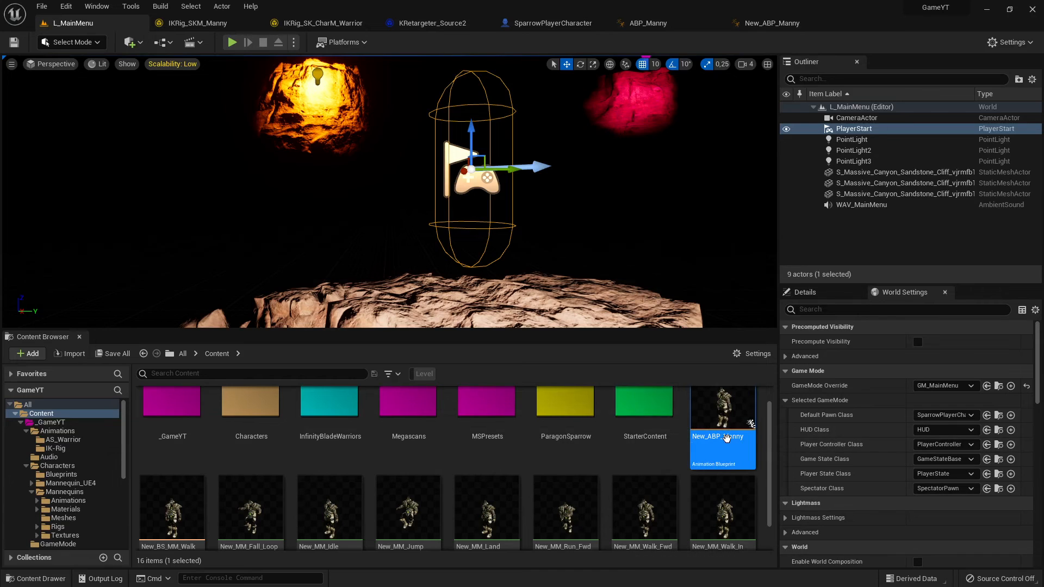
- Close the KRetargeter_Source2, SparrowPlayerCharacter, ABP_Manny and both IK Rig editors, keeping New_ABP_Manny open, and return to the L_MainMenu level
{"action": "left_click", "coordinate": [427, 22]}
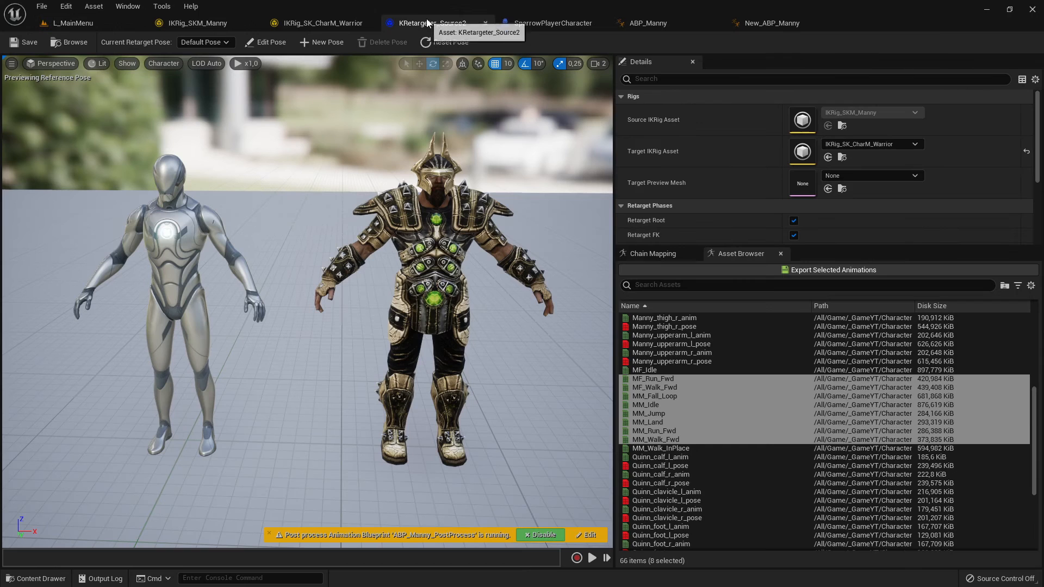
{"action": "left_click", "coordinate": [483, 23]}
{"action": "left_click", "coordinate": [438, 24]}
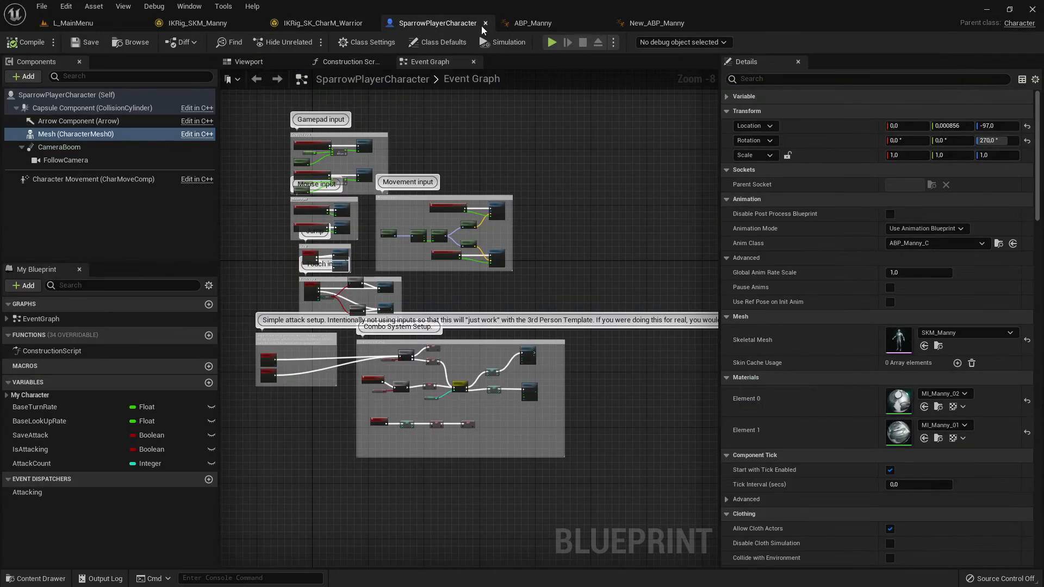
{"action": "left_click", "coordinate": [482, 23]}
{"action": "left_click", "coordinate": [446, 25]}
{"action": "left_click", "coordinate": [482, 22]}
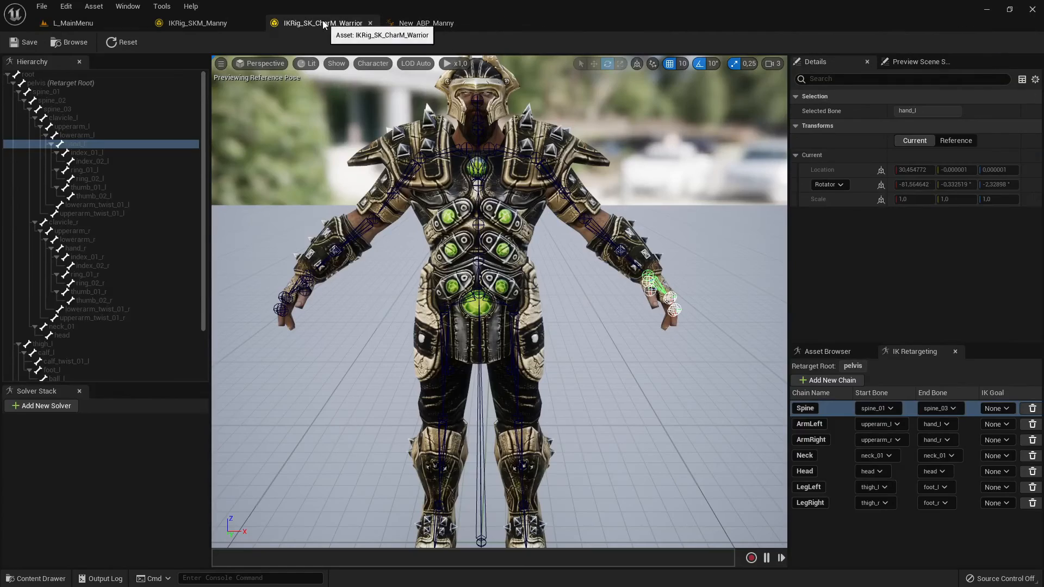
{"action": "left_click", "coordinate": [370, 22]}
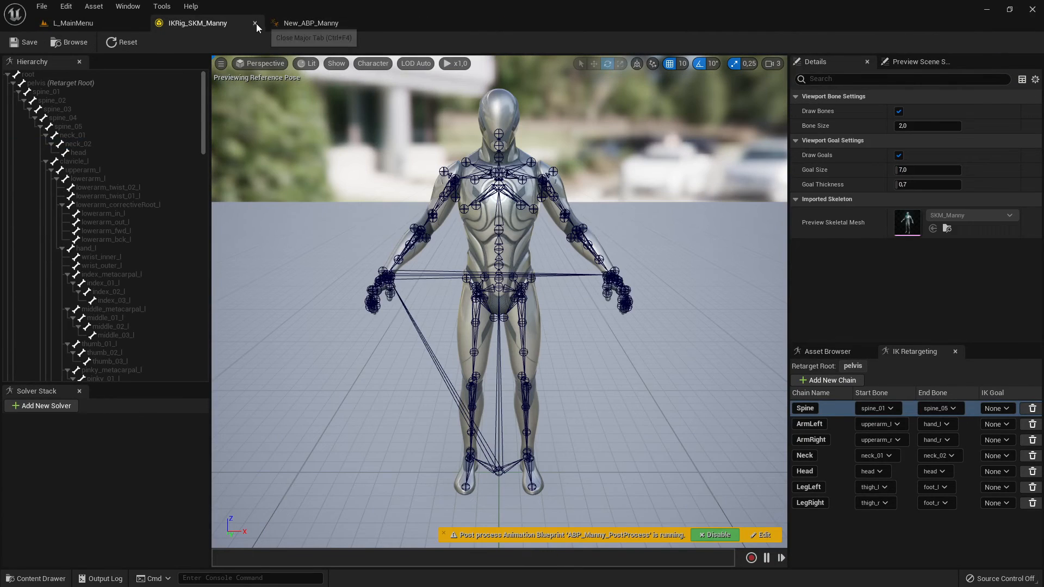
{"action": "left_click", "coordinate": [256, 24]}
{"action": "left_click", "coordinate": [176, 24]}
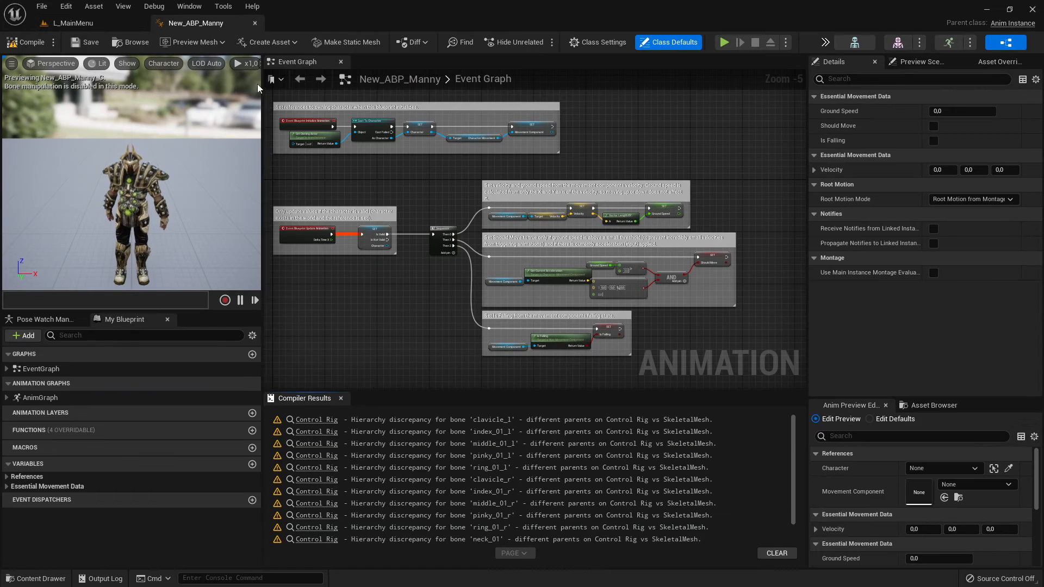
{"action": "left_click", "coordinate": [99, 24]}
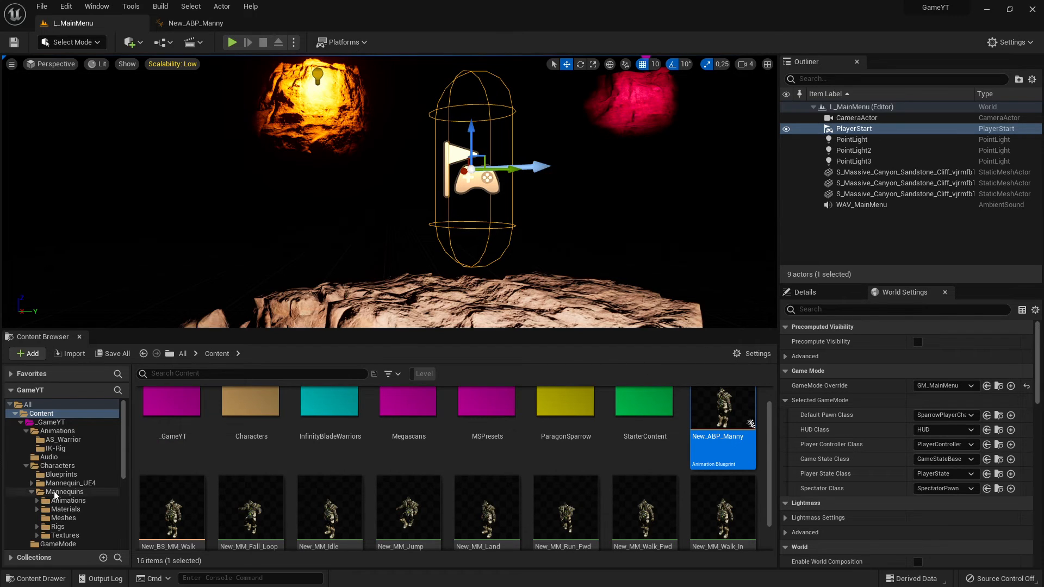
- Locate and open the level's default pawn blueprint SparrowPlayerCharacter and set its Mesh component's skeletal mesh to SK_CharM_Warrior
{"action": "left_click", "coordinate": [999, 416]}
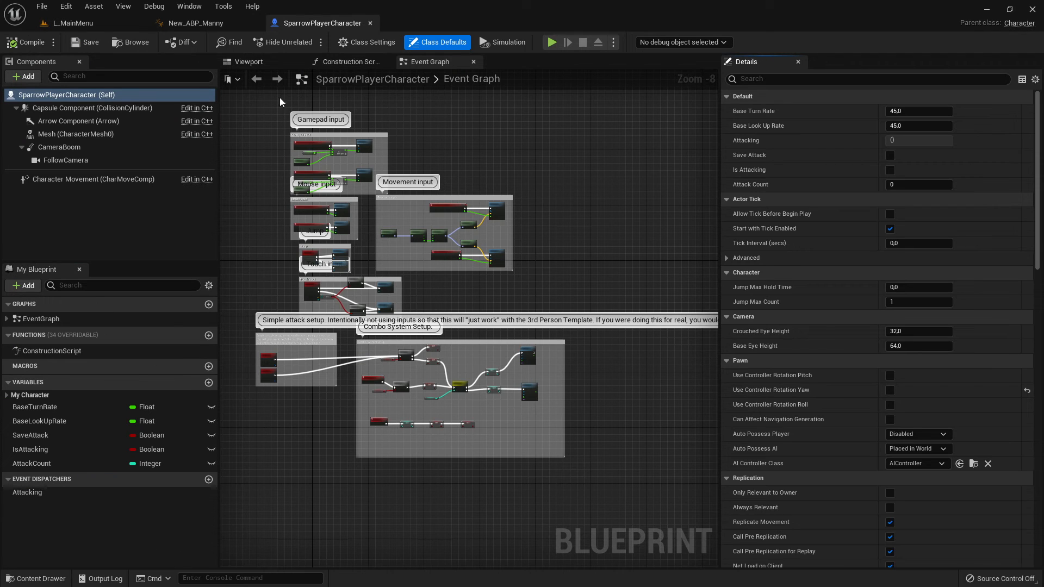
{"action": "left_click", "coordinate": [248, 62]}
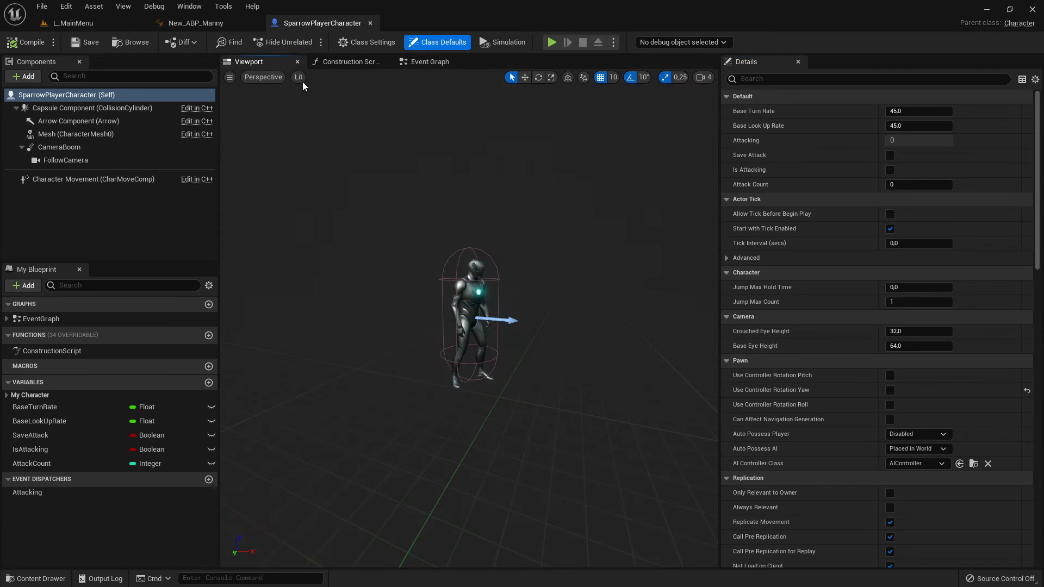
{"action": "left_click", "coordinate": [63, 133]}
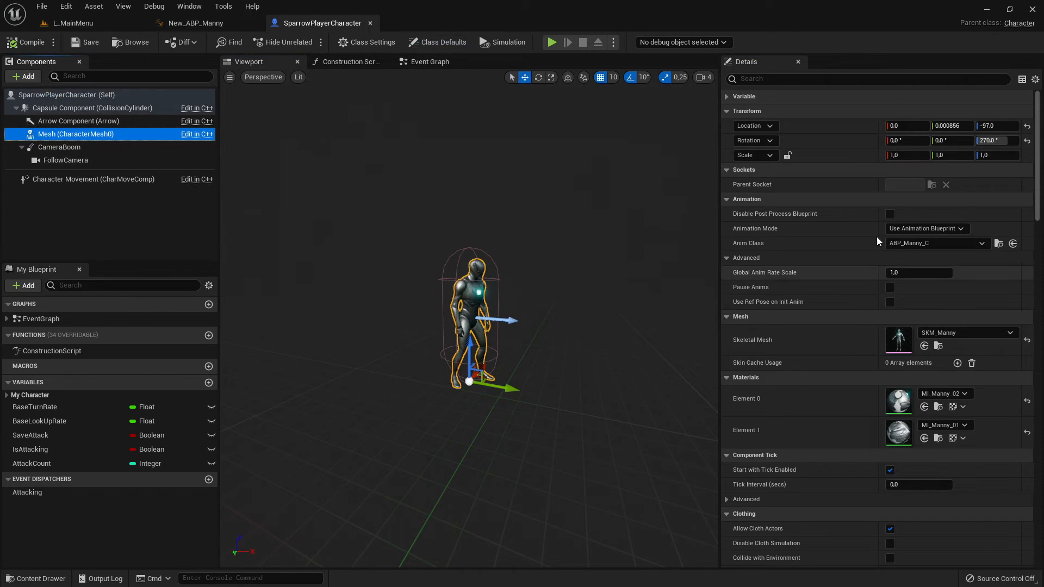
{"action": "scroll", "coordinate": [974, 280], "scroll_direction": "down", "scroll_amount": 3}
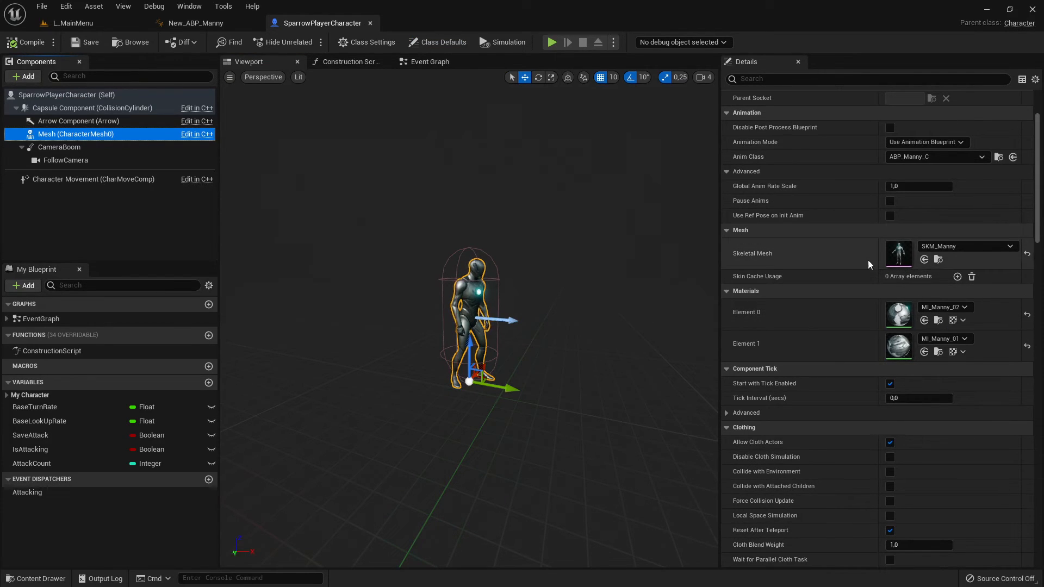
{"action": "scroll", "coordinate": [938, 283], "scroll_direction": "up", "scroll_amount": 1}
{"action": "left_click", "coordinate": [952, 282]}
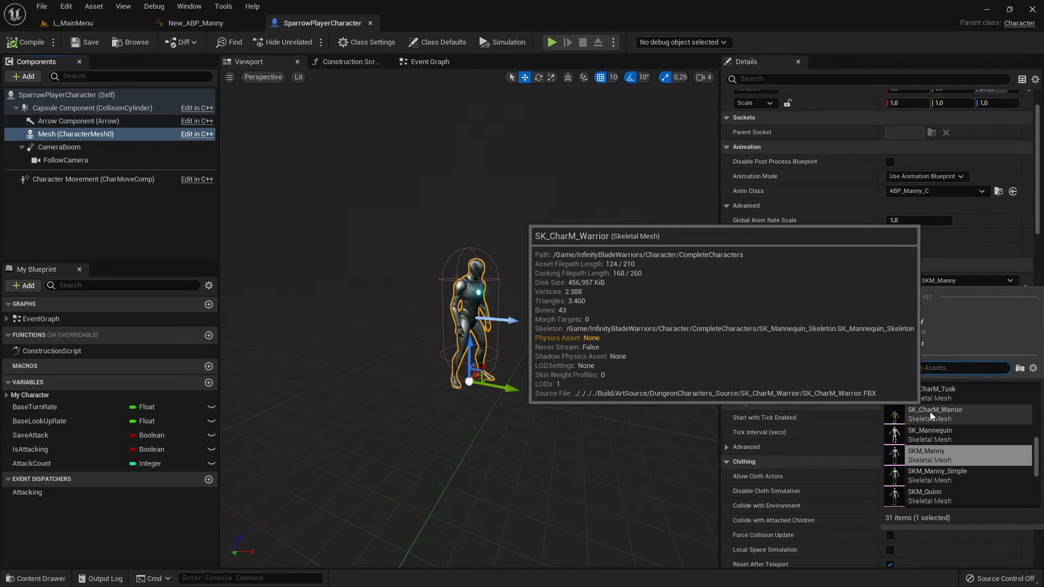
{"action": "left_click", "coordinate": [956, 412]}
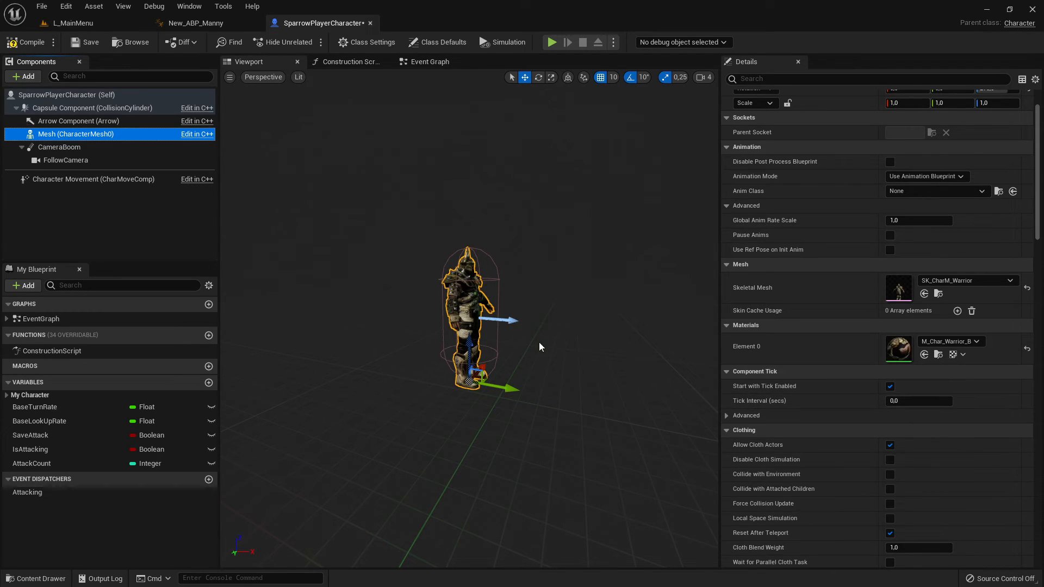
{"action": "scroll", "coordinate": [521, 329], "scroll_direction": "up", "scroll_amount": 6}
{"action": "scroll", "coordinate": [521, 329], "scroll_direction": "down", "scroll_amount": 2}
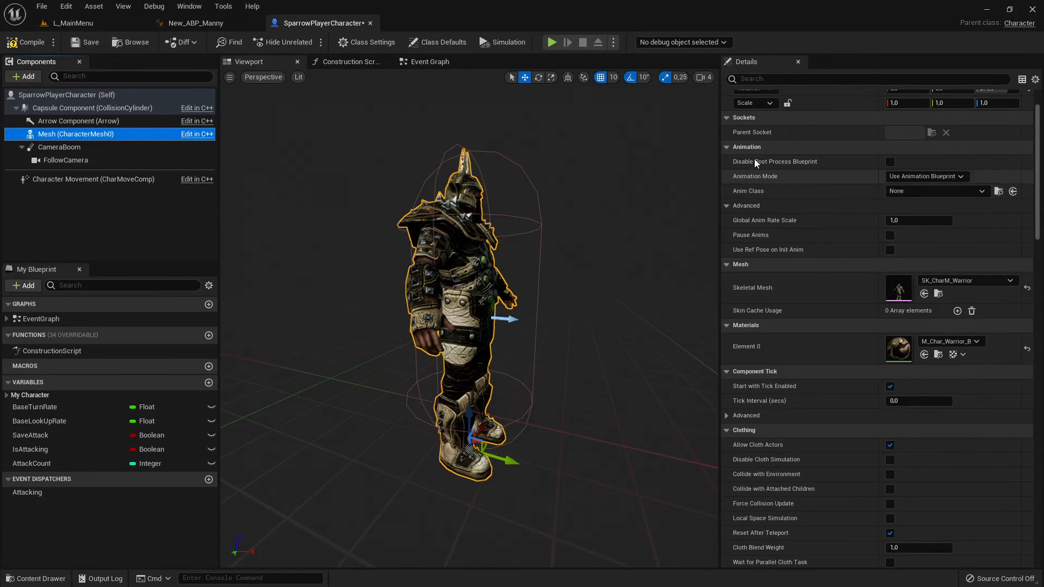
- Assign New_ABP_Manny from the Content folder as the Mesh component's Anim Class and compile the SparrowPlayerCharacter blueprint
{"action": "left_click", "coordinate": [914, 192]}
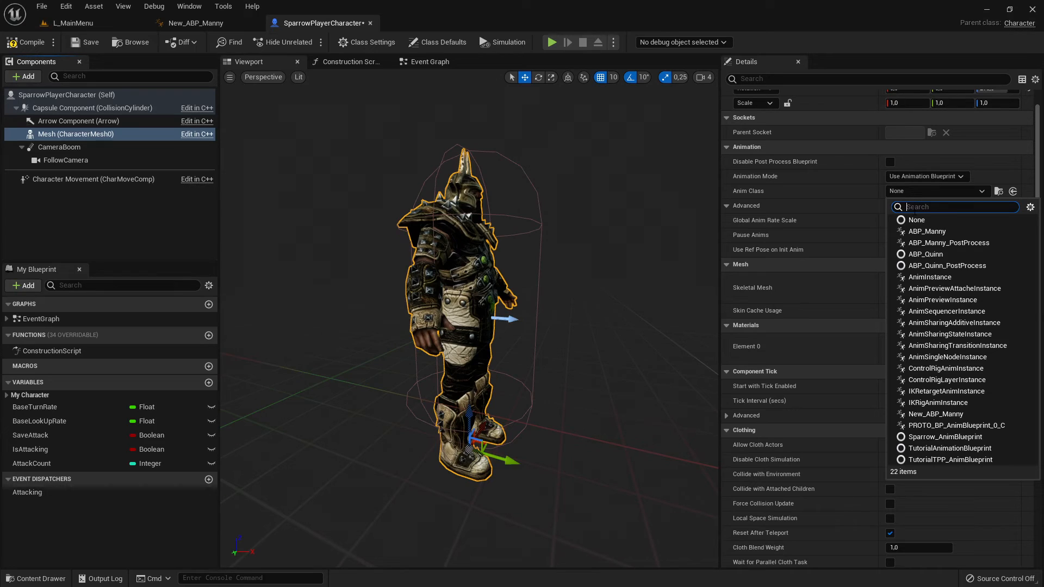
{"action": "left_click", "coordinate": [74, 22]}
{"action": "scroll", "coordinate": [82, 429], "scroll_direction": "up", "scroll_amount": 5}
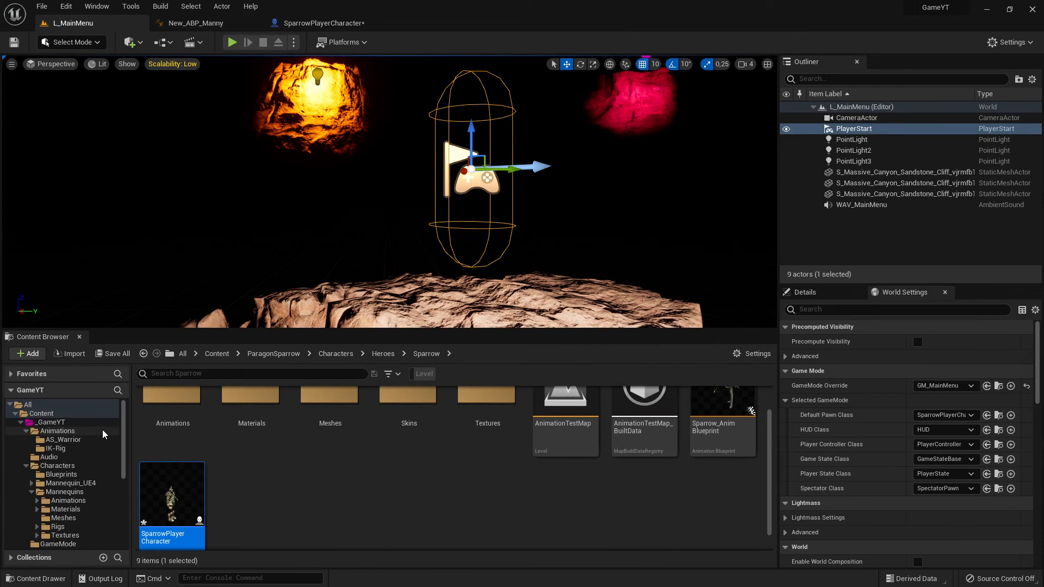
{"action": "left_click", "coordinate": [42, 413]}
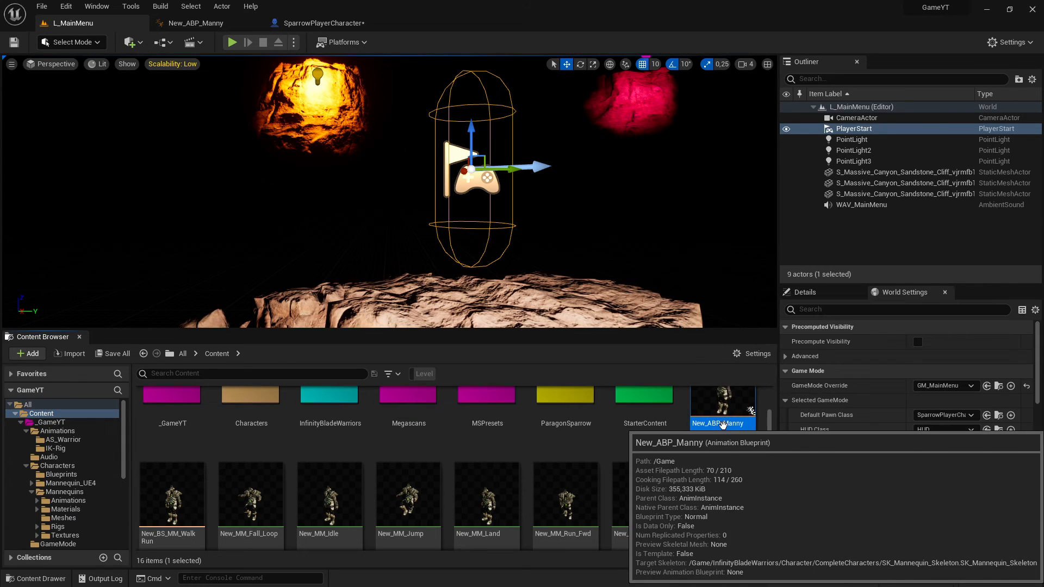
{"action": "left_click", "coordinate": [714, 435]}
{"action": "left_click", "coordinate": [323, 23]}
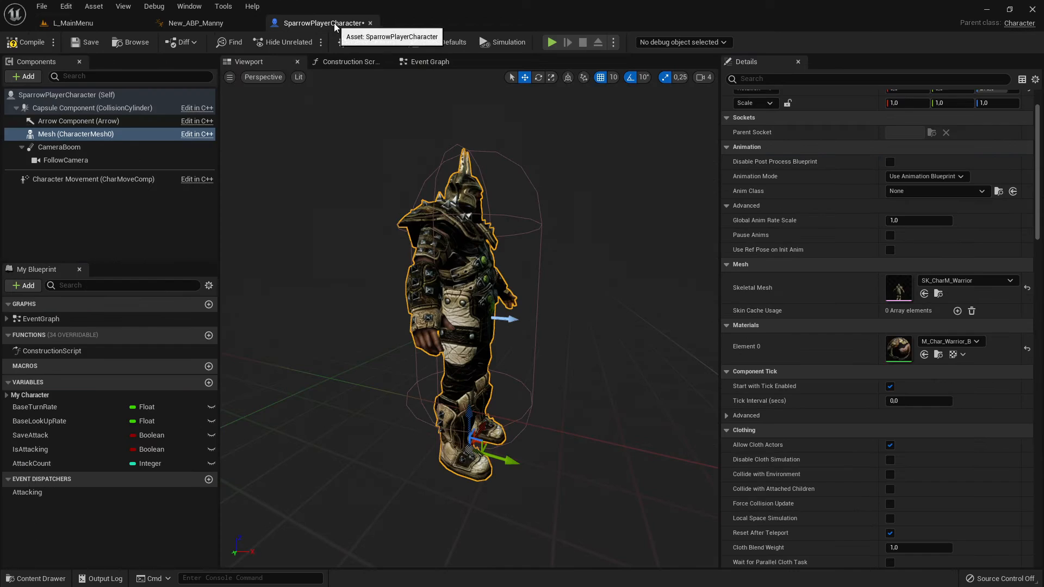
{"action": "left_click", "coordinate": [930, 191]}
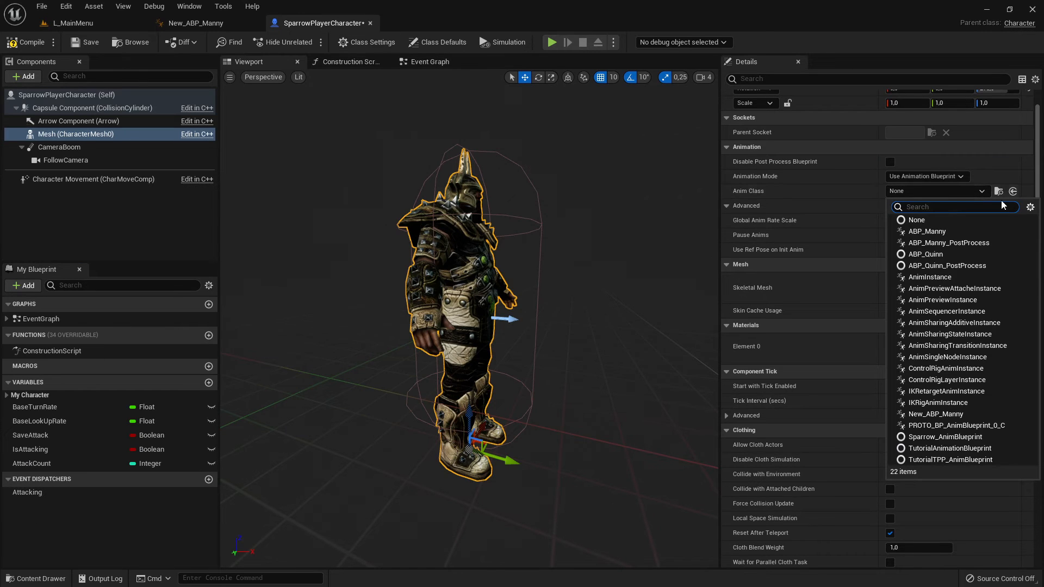
{"action": "left_click", "coordinate": [1013, 190]}
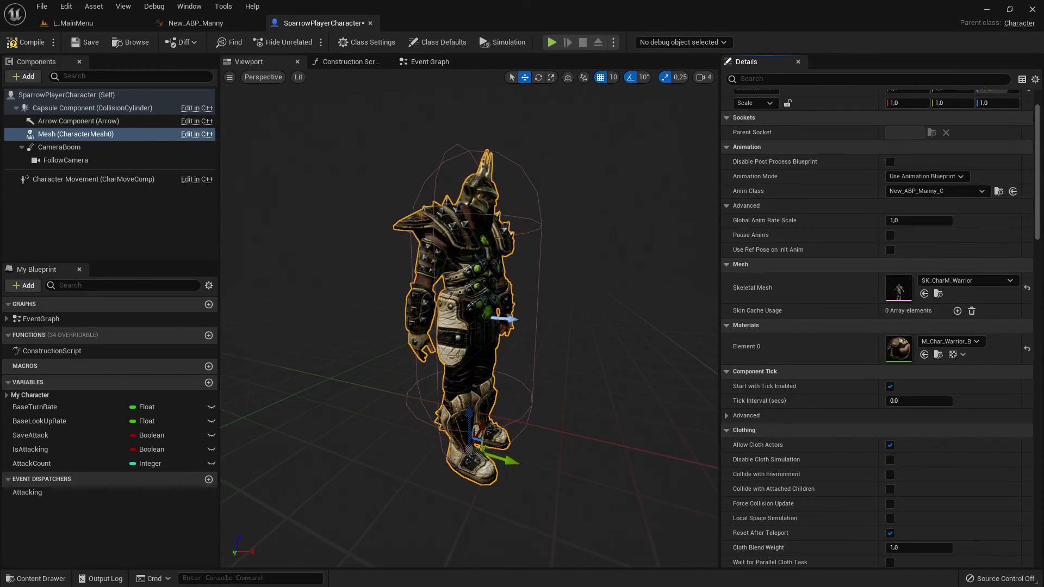
{"action": "left_click", "coordinate": [25, 42]}
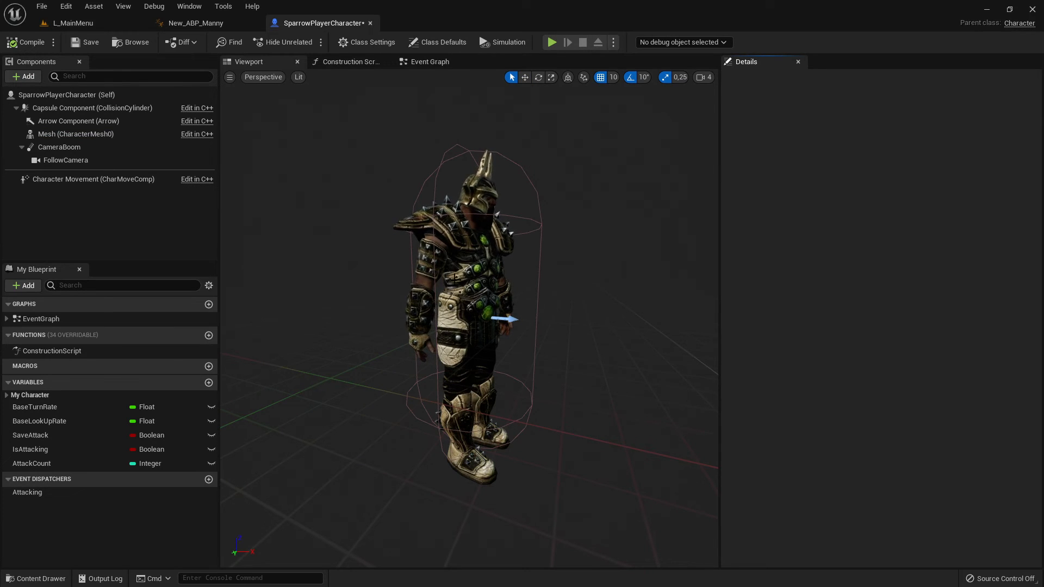
- Play the L_MainMenu level, start the game from its menu, move the warrior around to test its animations, and stop playing
{"action": "left_click", "coordinate": [131, 27]}
{"action": "left_click", "coordinate": [232, 43]}
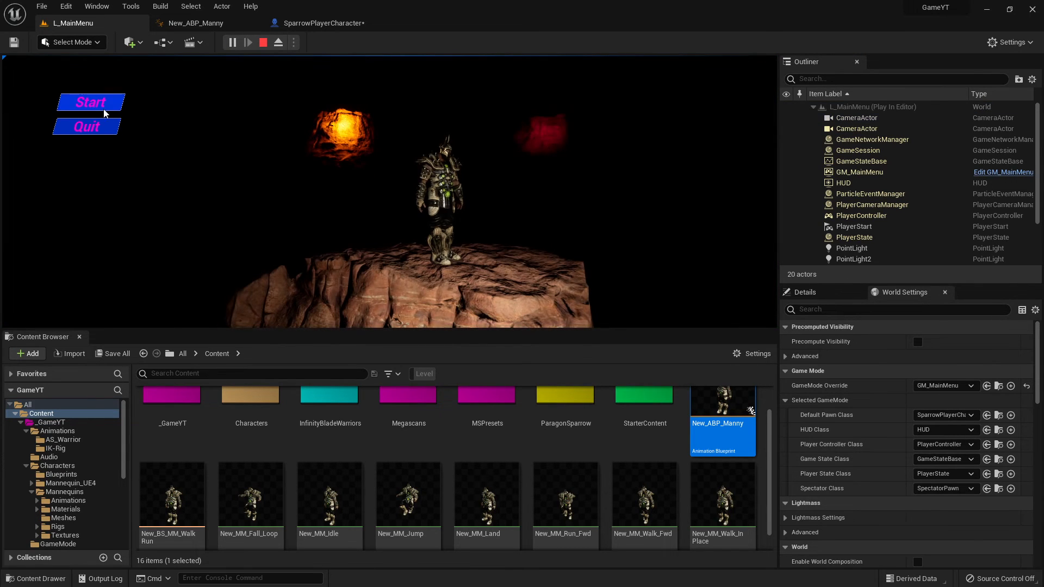
{"action": "left_click", "coordinate": [91, 102]}
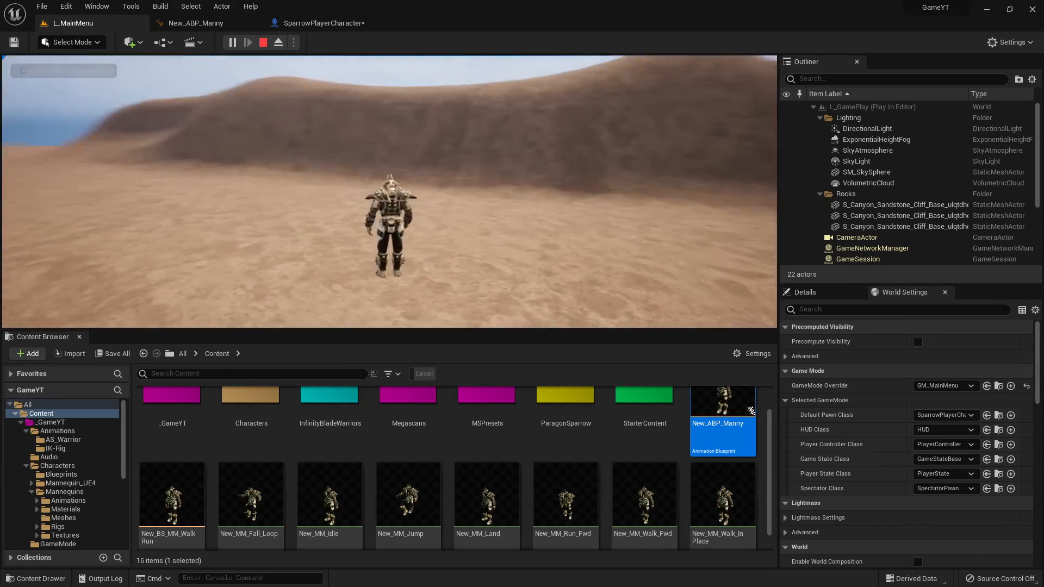
{"action": "key", "text": "s"}
{"action": "key", "text": "a"}
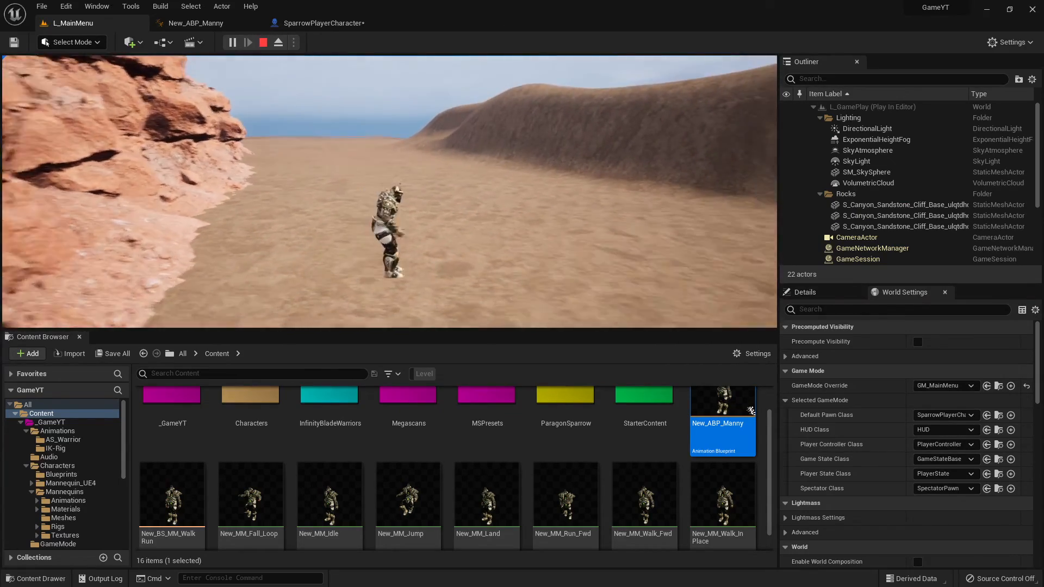
{"action": "key", "text": "s"}
{"action": "key", "text": "w"}
{"action": "key", "text": "a"}
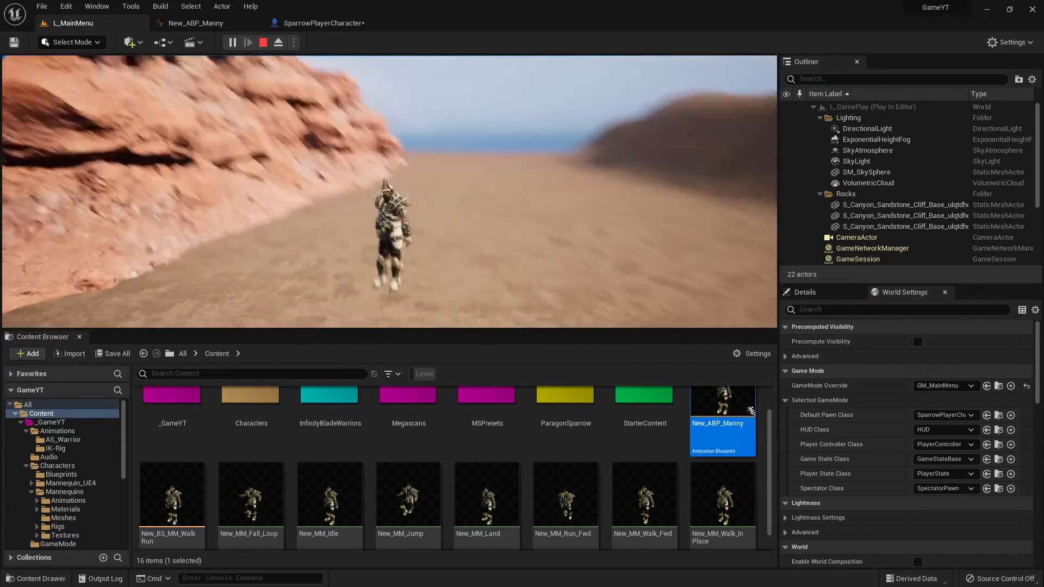
{"action": "key", "text": "w"}
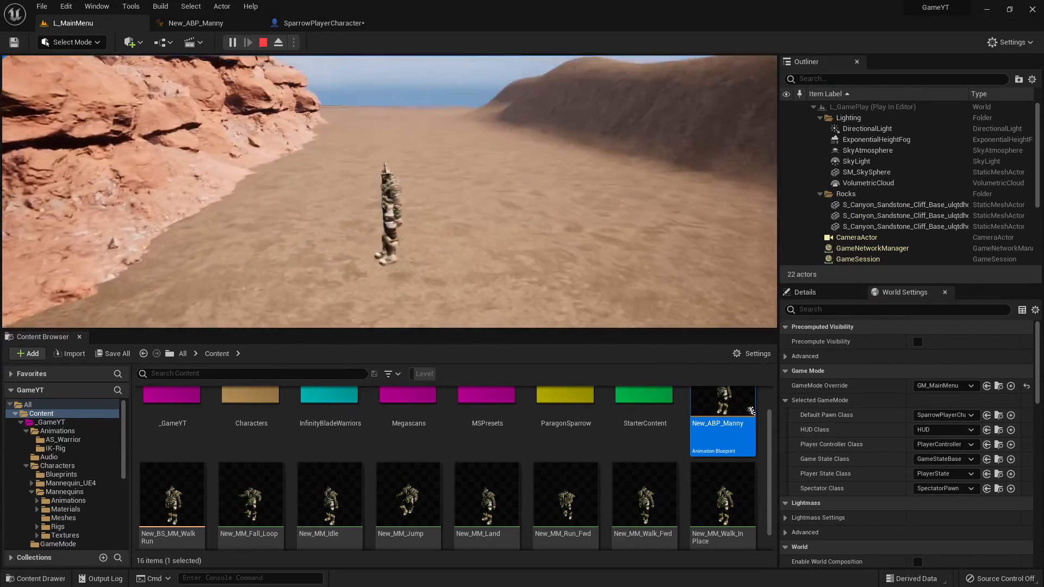
{"action": "key", "text": "s"}
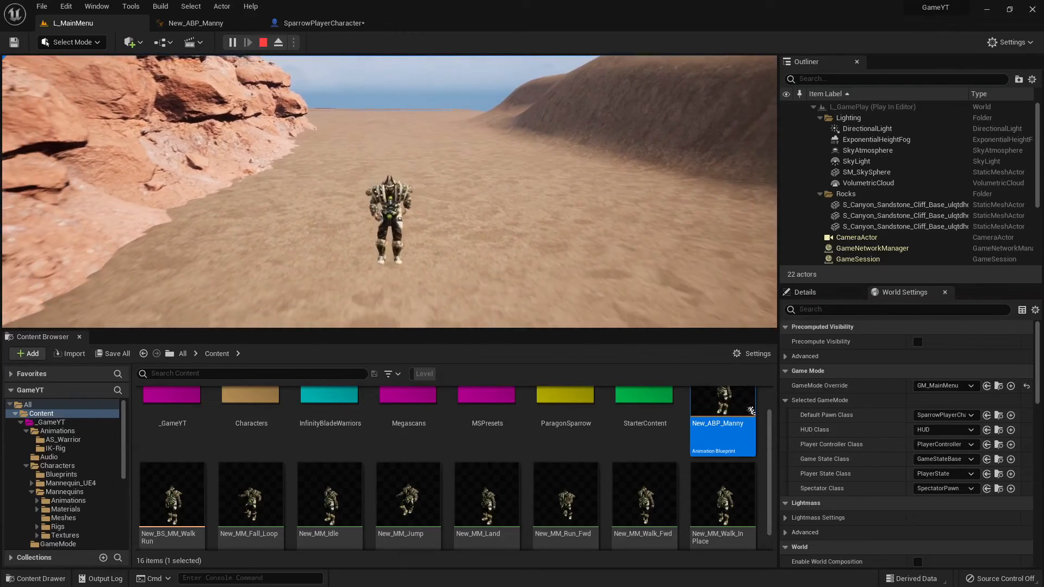
{"action": "key", "text": "shift+F1"}
{"action": "key", "text": "Escape"}
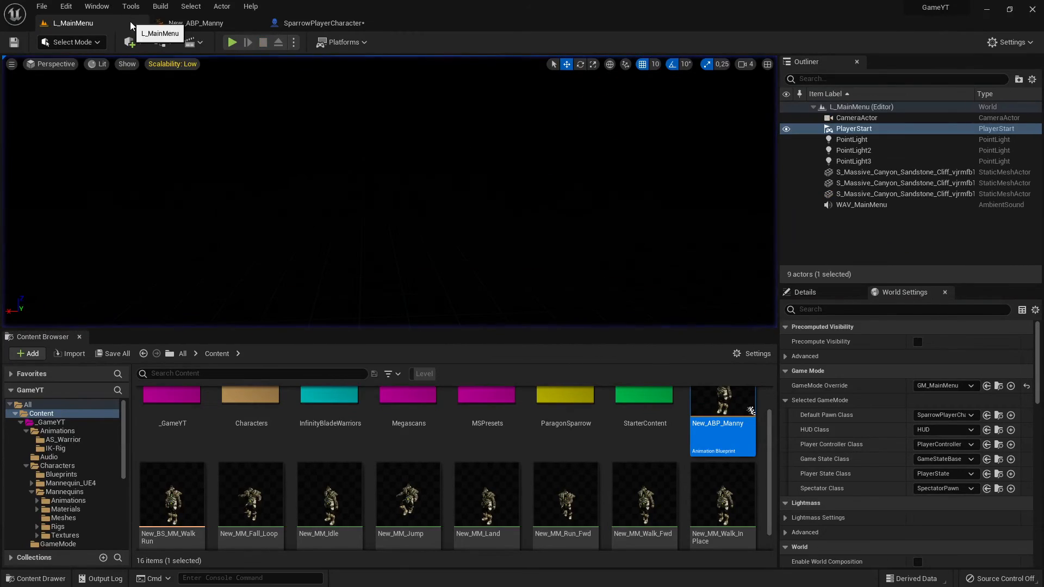
- Review the compiler results of the New_ABP_Manny animation blueprint and recompile it
{"action": "left_click", "coordinate": [195, 23]}
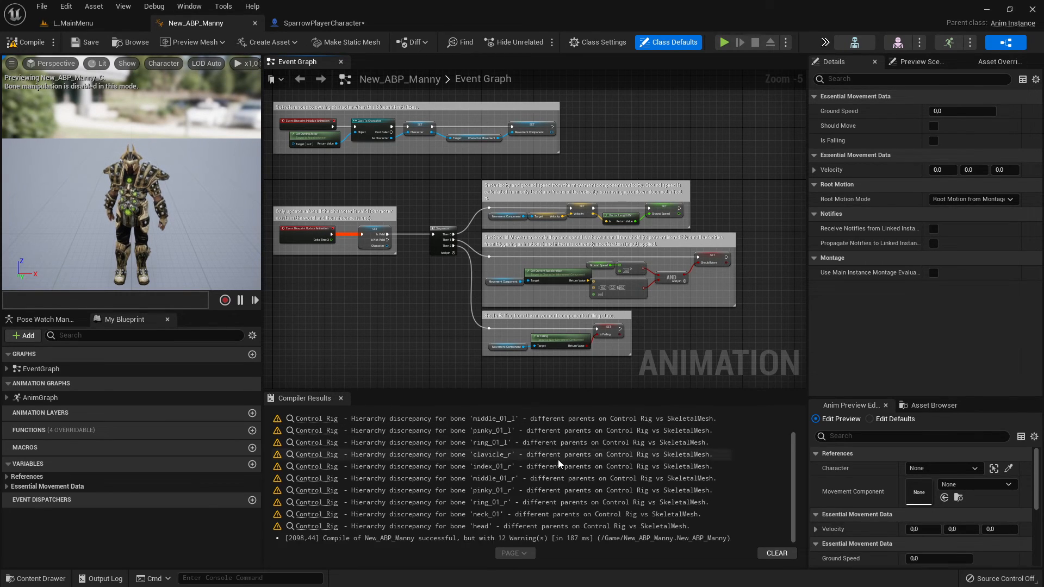
{"action": "scroll", "coordinate": [579, 481], "scroll_direction": "down", "scroll_amount": 2}
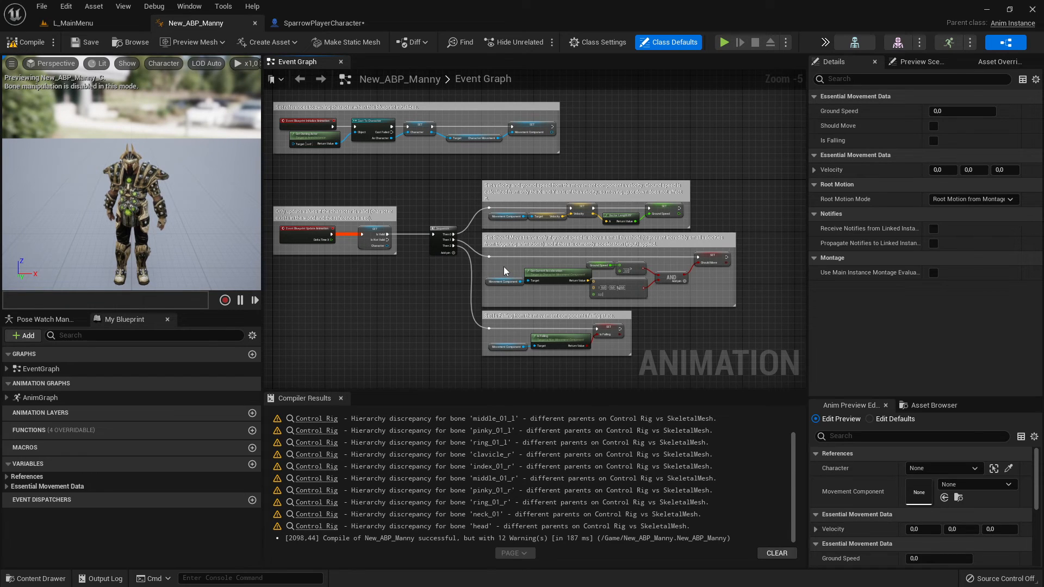
{"action": "left_click", "coordinate": [25, 43]}
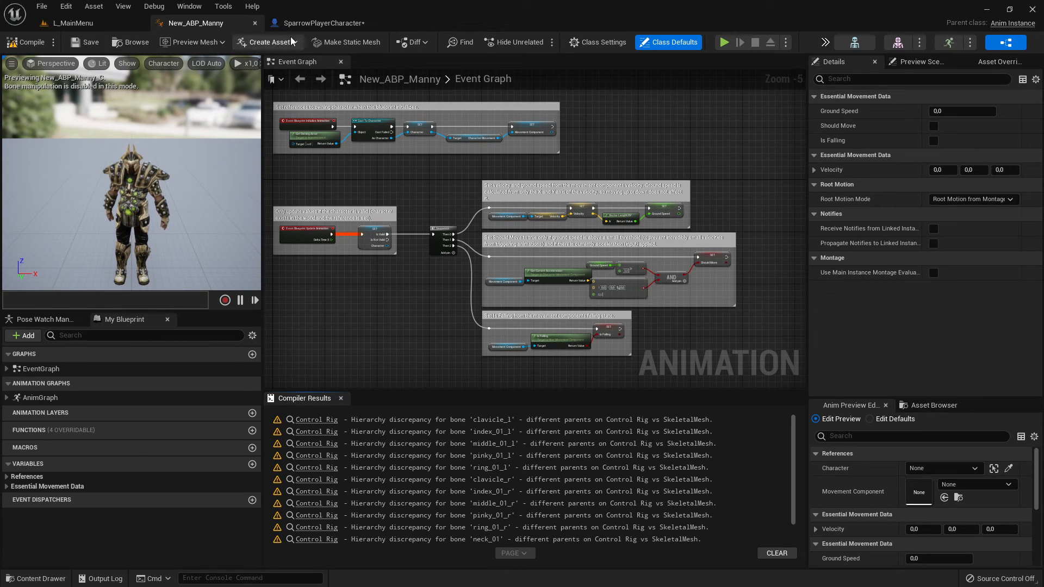
- Reopen New_ABP_Manny from the Content folder and examine the nodes of its event graph
{"action": "left_click", "coordinate": [322, 23]}
{"action": "left_click", "coordinate": [232, 24]}
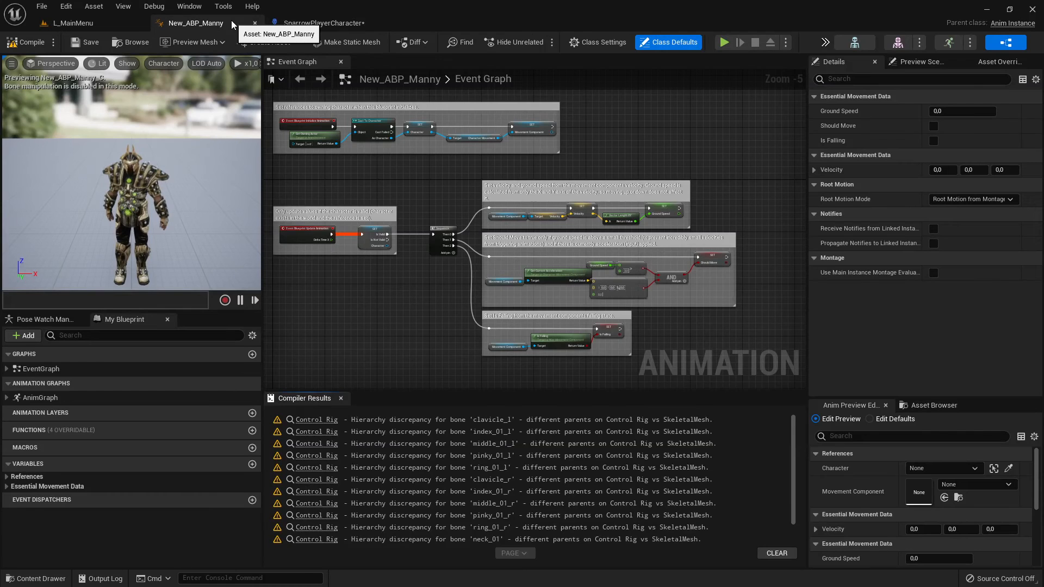
{"action": "left_click", "coordinate": [92, 24]}
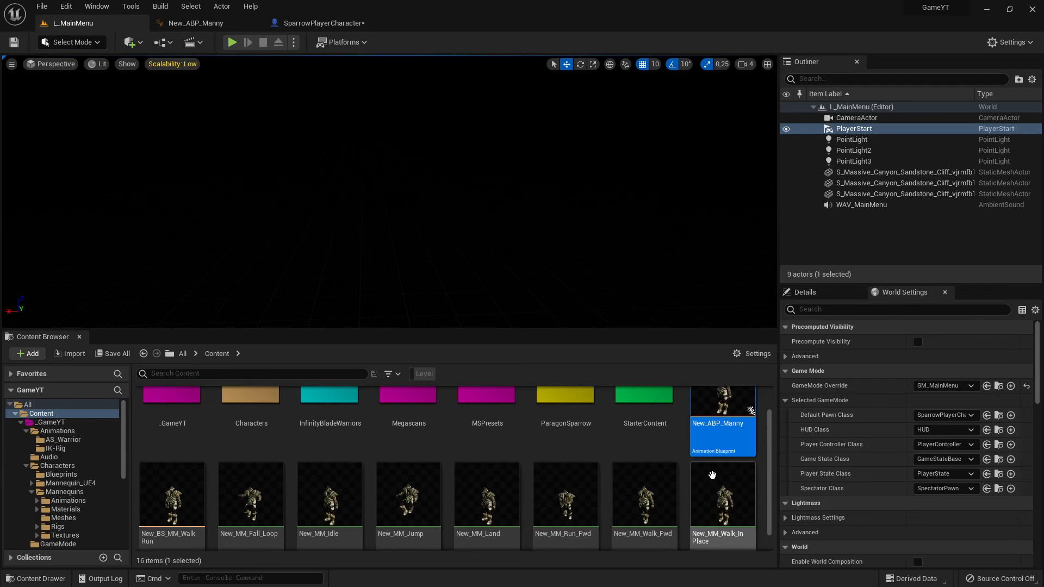
{"action": "double_click", "coordinate": [724, 450]}
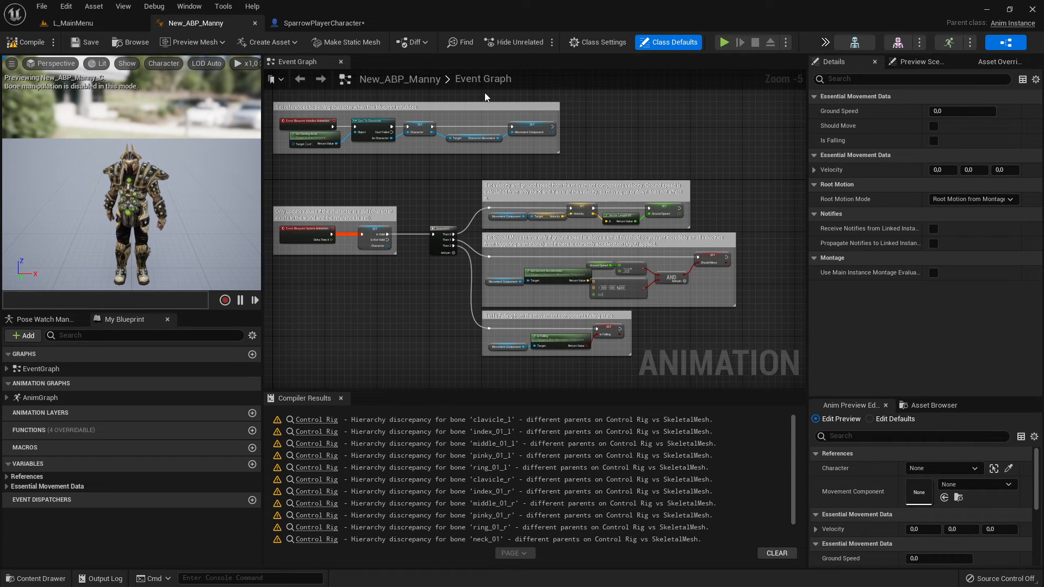
{"action": "scroll", "coordinate": [396, 237], "scroll_direction": "down", "scroll_amount": 1}
{"action": "scroll", "coordinate": [397, 240], "scroll_direction": "up", "scroll_amount": 3}
{"action": "scroll", "coordinate": [398, 240], "scroll_direction": "down", "scroll_amount": 3}
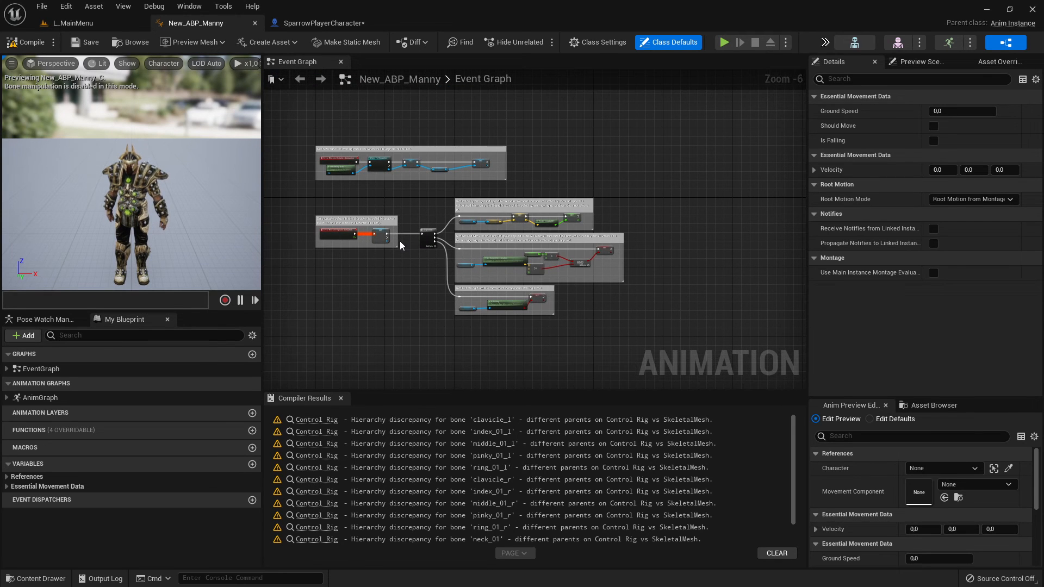
{"action": "scroll", "coordinate": [400, 242], "scroll_direction": "up", "scroll_amount": 2}
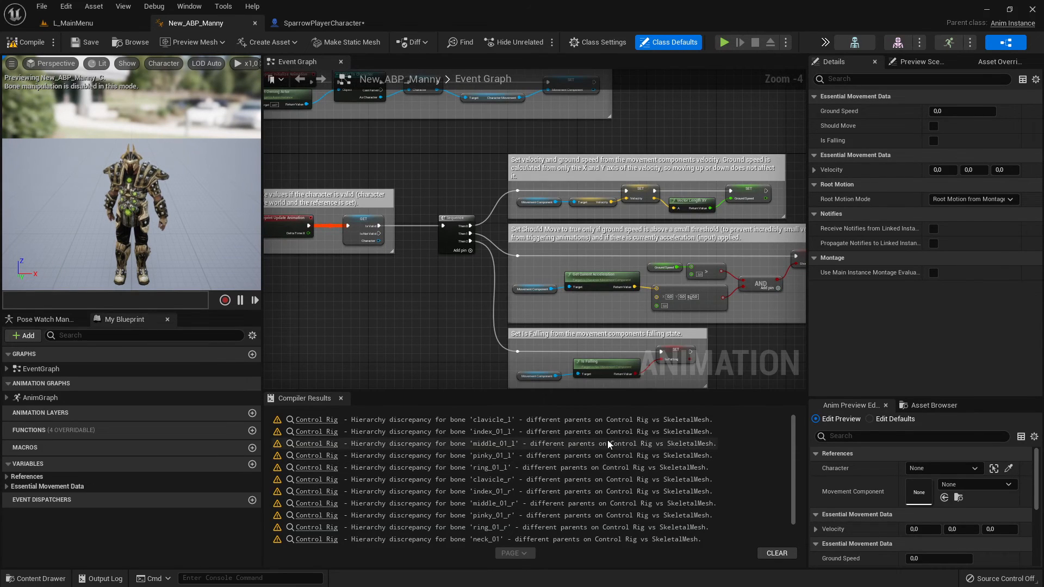
- Locate the AnimGraph node behind the 'clavicle_l' hierarchy discrepancy warning and open the control rig that it uses
{"action": "left_click", "coordinate": [299, 424]}
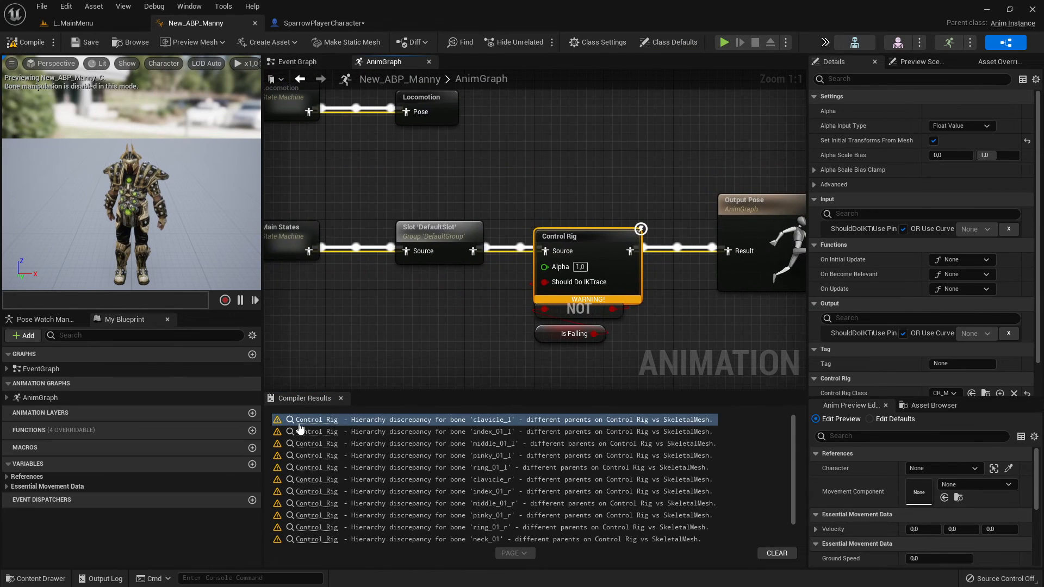
{"action": "scroll", "coordinate": [403, 301], "scroll_direction": "down", "scroll_amount": 5}
{"action": "right_click_drag", "start_coordinate": [400, 298], "coordinate": [486, 312]}
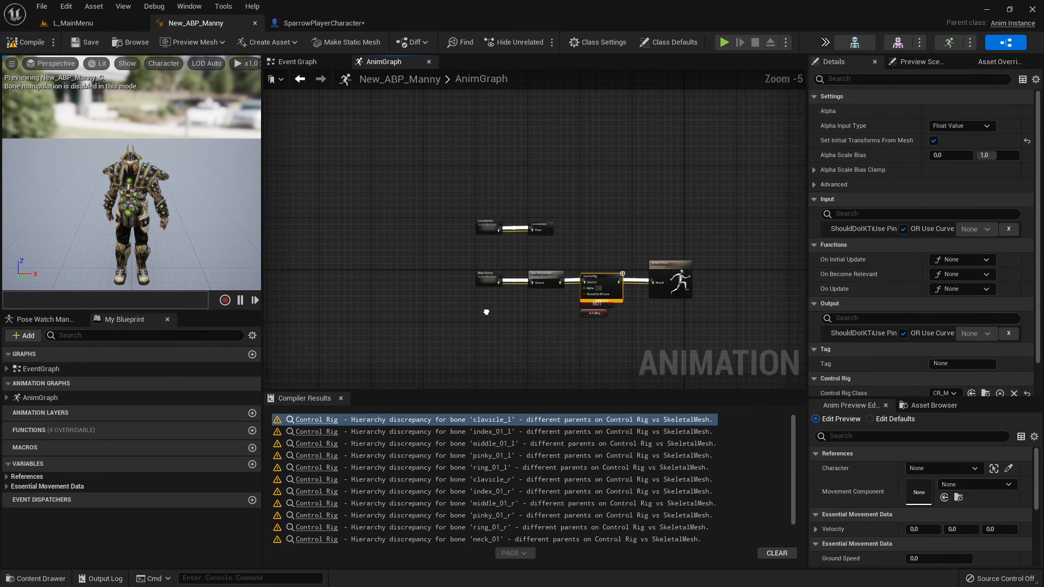
{"action": "scroll", "coordinate": [546, 331], "scroll_direction": "up", "scroll_amount": 5}
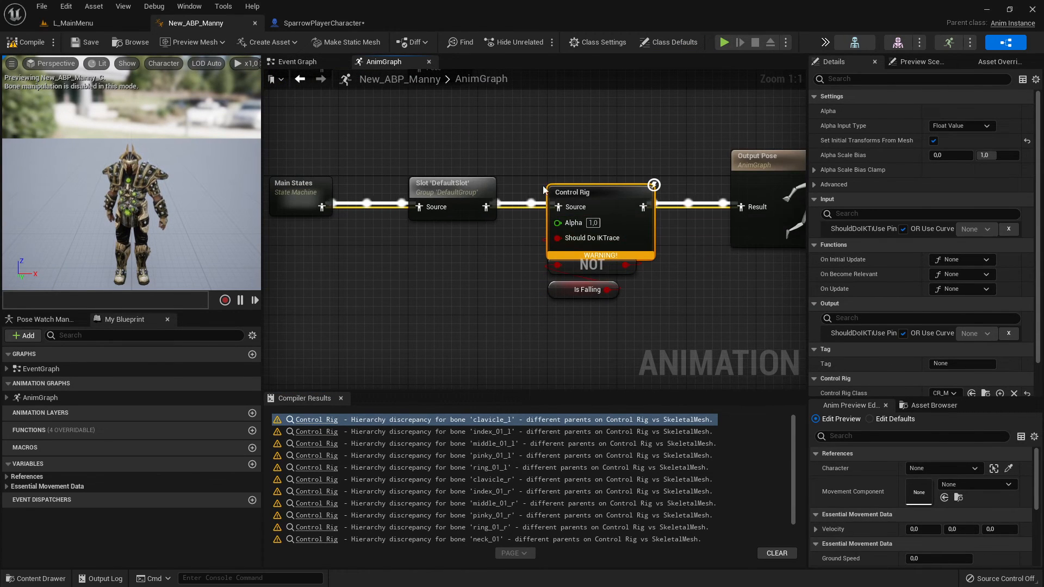
{"action": "double_click", "coordinate": [603, 194]}
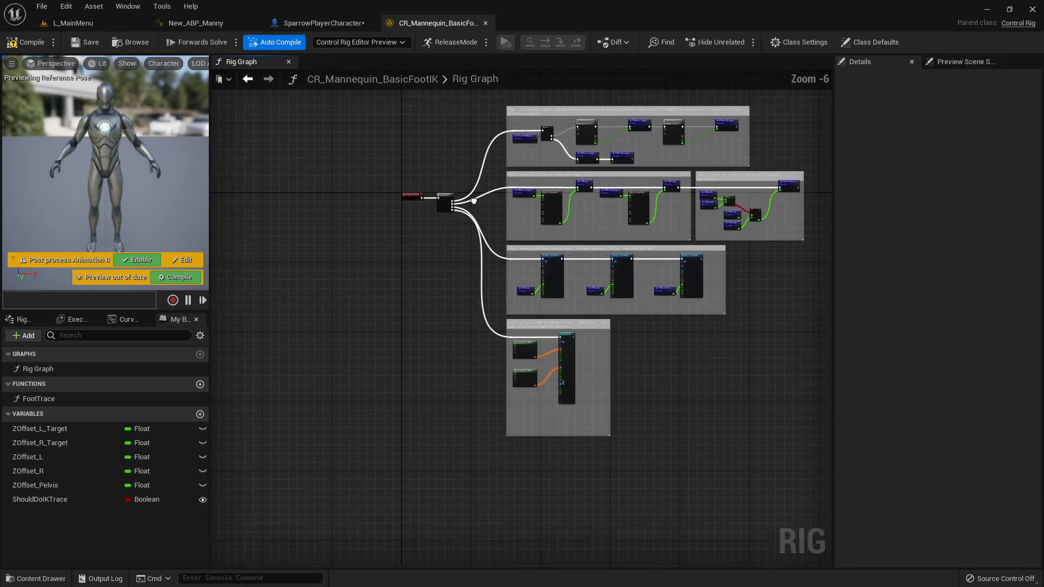
- Examine the Rig Graph of CR_Mannequin_BasicFootIK and compile the control rig
{"action": "right_click_drag", "start_coordinate": [474, 201], "coordinate": [413, 376]}
{"action": "scroll", "coordinate": [495, 347], "scroll_direction": "up", "scroll_amount": 3}
{"action": "scroll", "coordinate": [490, 355], "scroll_direction": "down", "scroll_amount": 2}
{"action": "right_click_drag", "start_coordinate": [516, 396], "coordinate": [541, 287]}
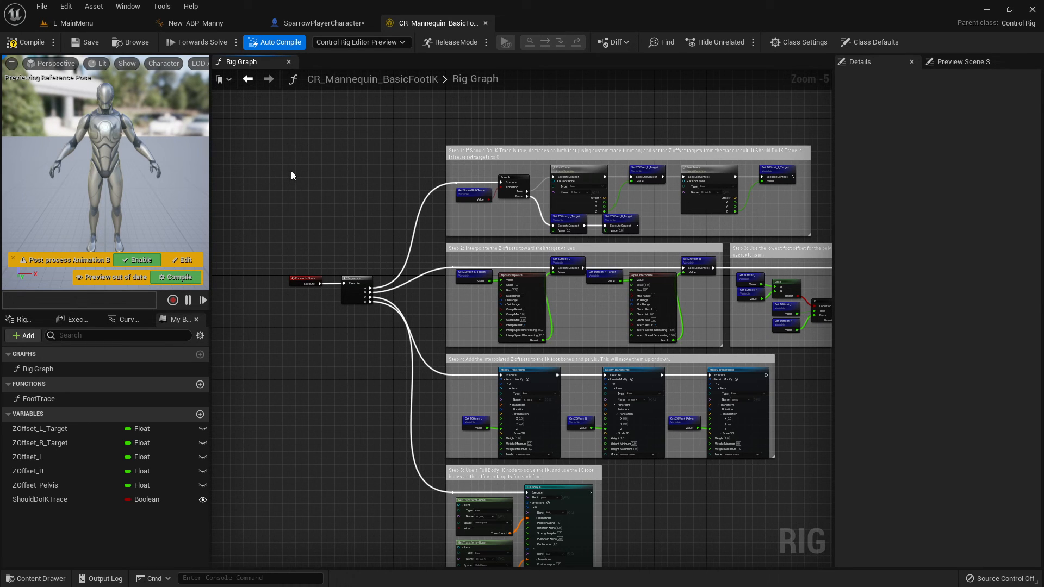
{"action": "left_click", "coordinate": [20, 47]}
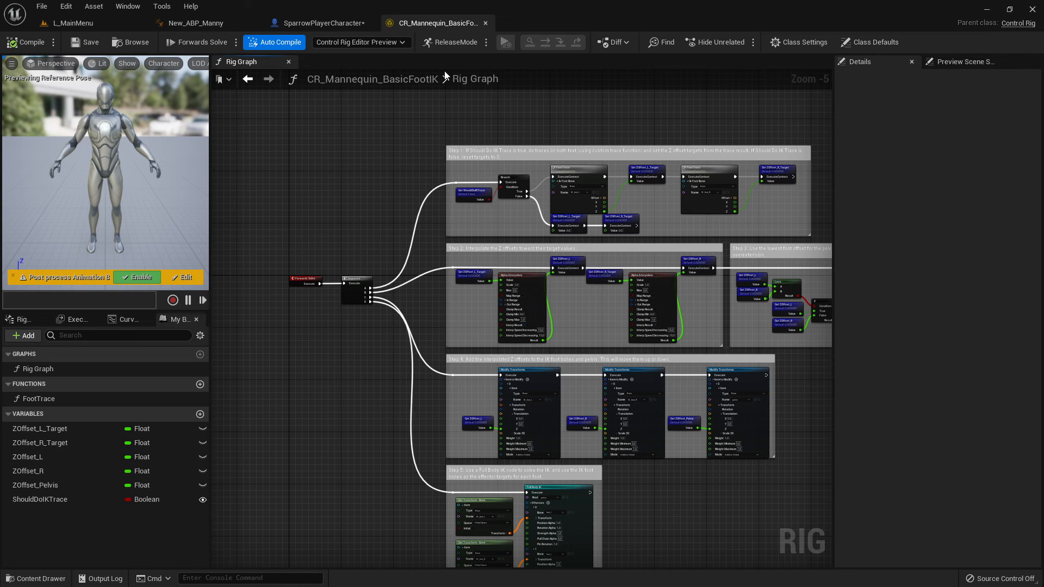
- In New_ABP_Manny's AnimGraph, connect Slot 'DefaultSlot' directly to Output Pose and move the Control Rig, NOT and Is Falling nodes below the connection
{"action": "left_click", "coordinate": [354, 22]}
{"action": "left_click", "coordinate": [218, 23]}
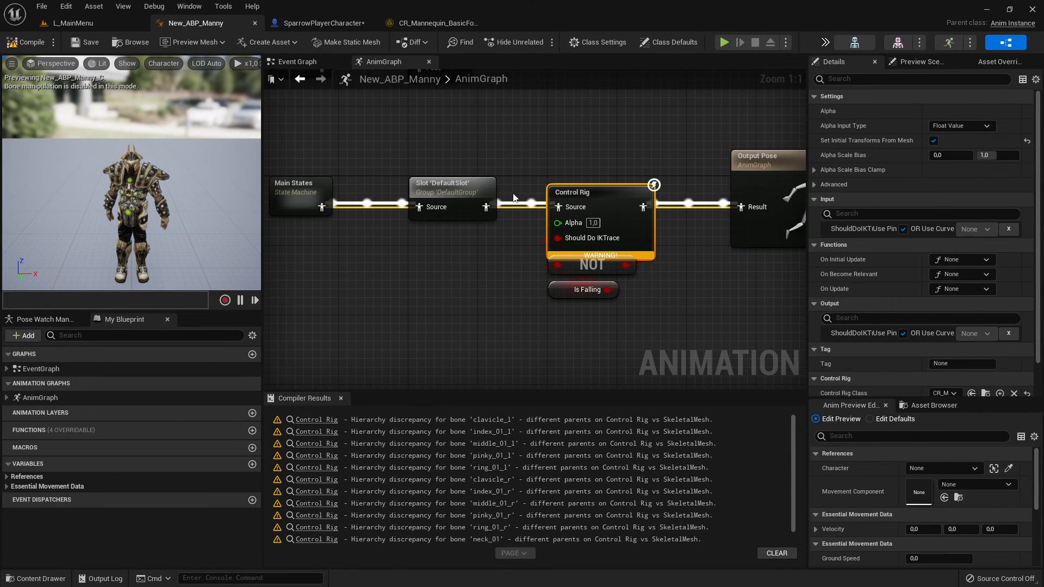
{"action": "left_click_drag", "start_coordinate": [485, 207], "coordinate": [745, 206]}
{"action": "left_click_drag", "start_coordinate": [546, 158], "coordinate": [620, 296]}
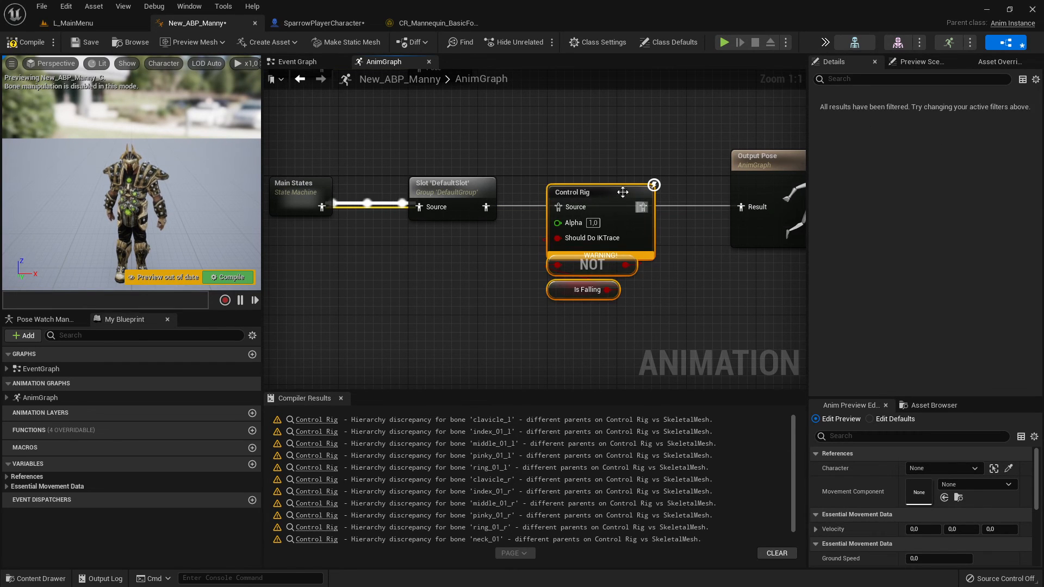
{"action": "left_click_drag", "start_coordinate": [622, 192], "coordinate": [536, 278]}
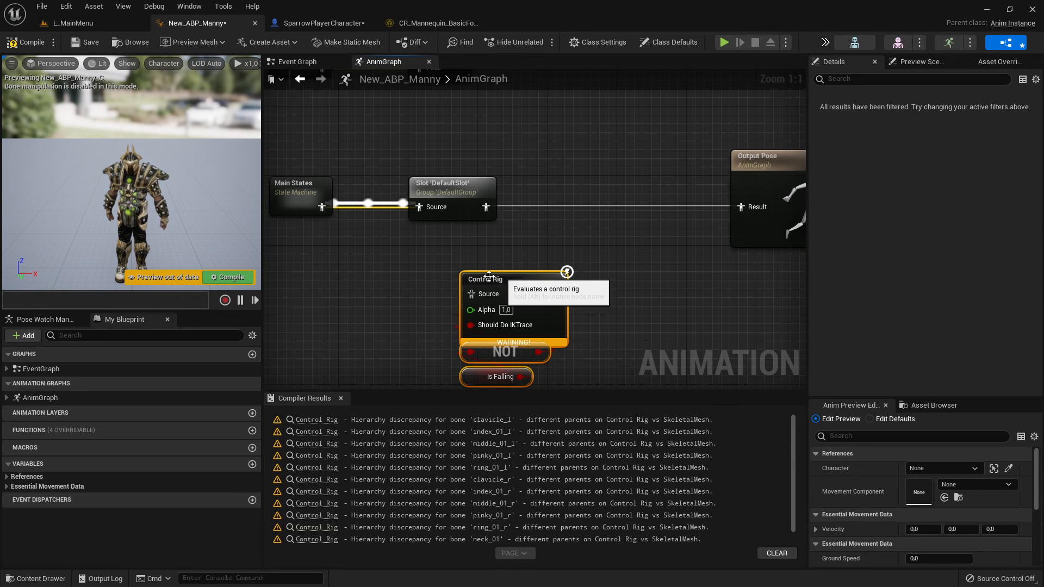
- Compile and save the New_ABP_Manny animation blueprint
{"action": "right_click_drag", "start_coordinate": [556, 310], "coordinate": [530, 256]}
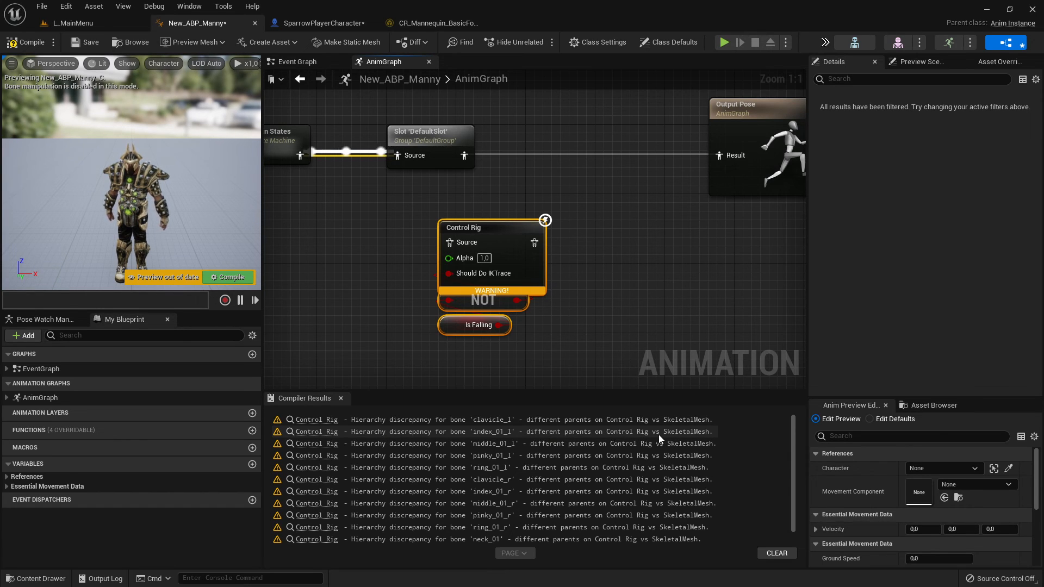
{"action": "right_click_drag", "start_coordinate": [462, 168], "coordinate": [526, 219]}
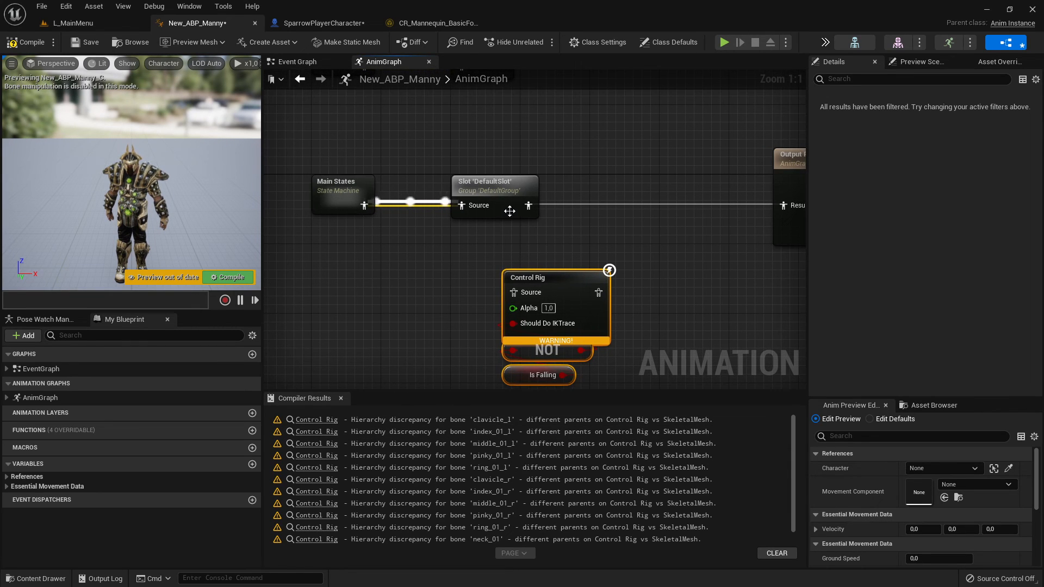
{"action": "left_click", "coordinate": [25, 42]}
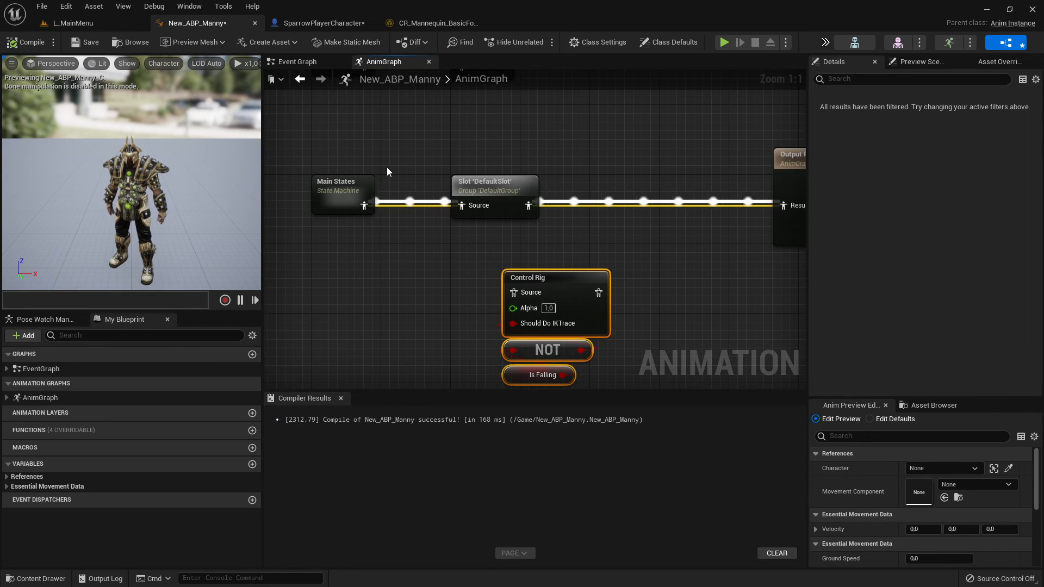
{"action": "left_click", "coordinate": [102, 40]}
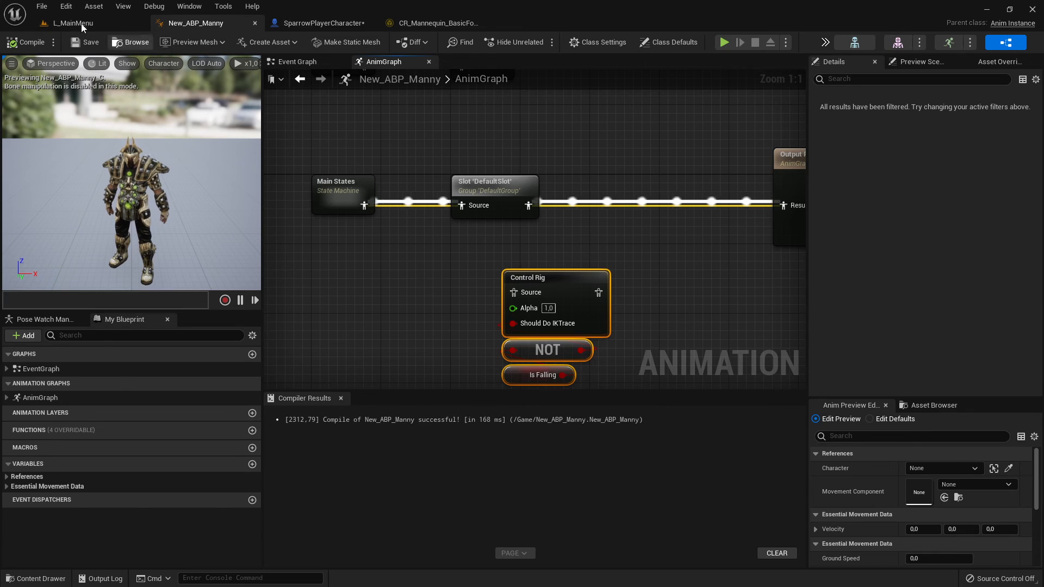
- Play L_MainMenu, start the game, run the warrior around to test the animations without the control rig, and stop playing
{"action": "left_click", "coordinate": [80, 23]}
{"action": "left_click", "coordinate": [232, 42]}
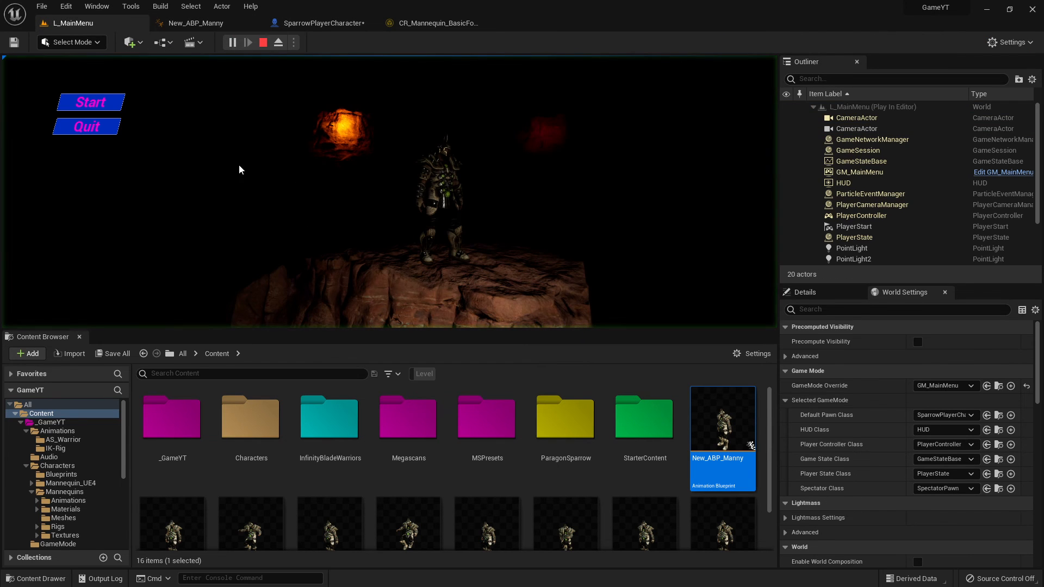
{"action": "left_click", "coordinate": [89, 107]}
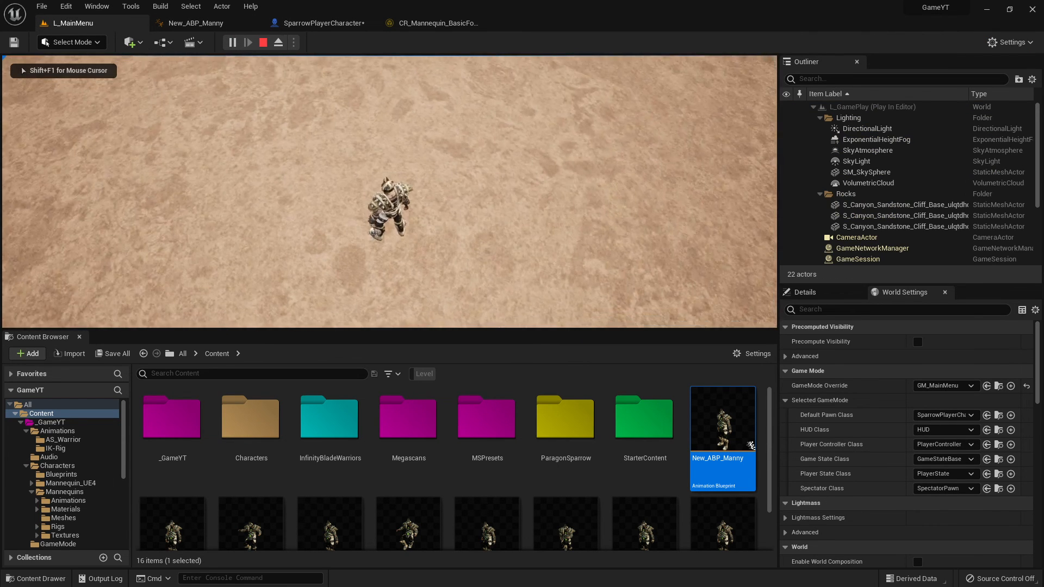
{"action": "key", "text": "w"}
{"action": "key", "text": "d"}
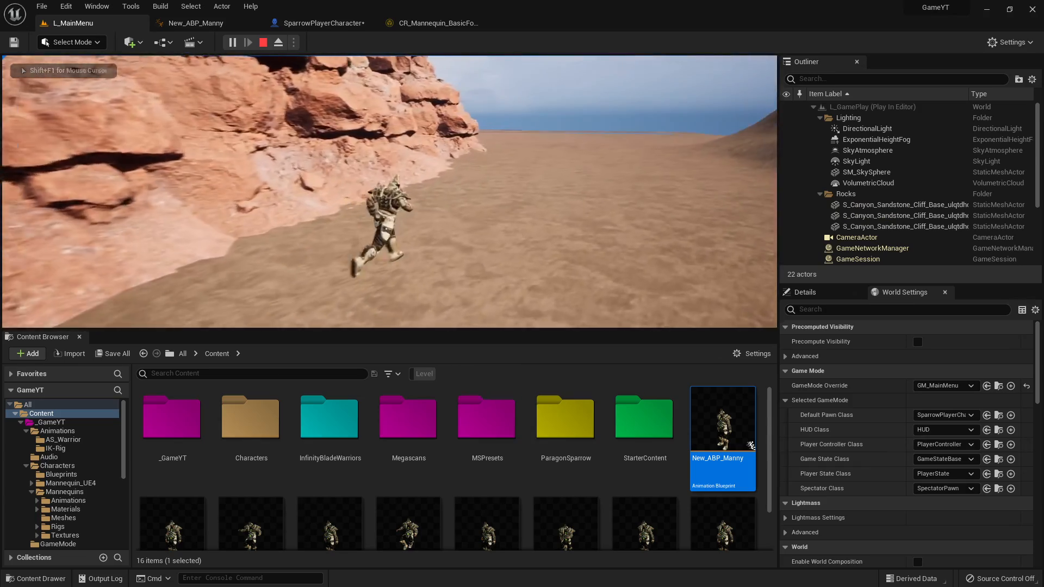
{"action": "key", "text": "s"}
{"action": "key", "text": "w"}
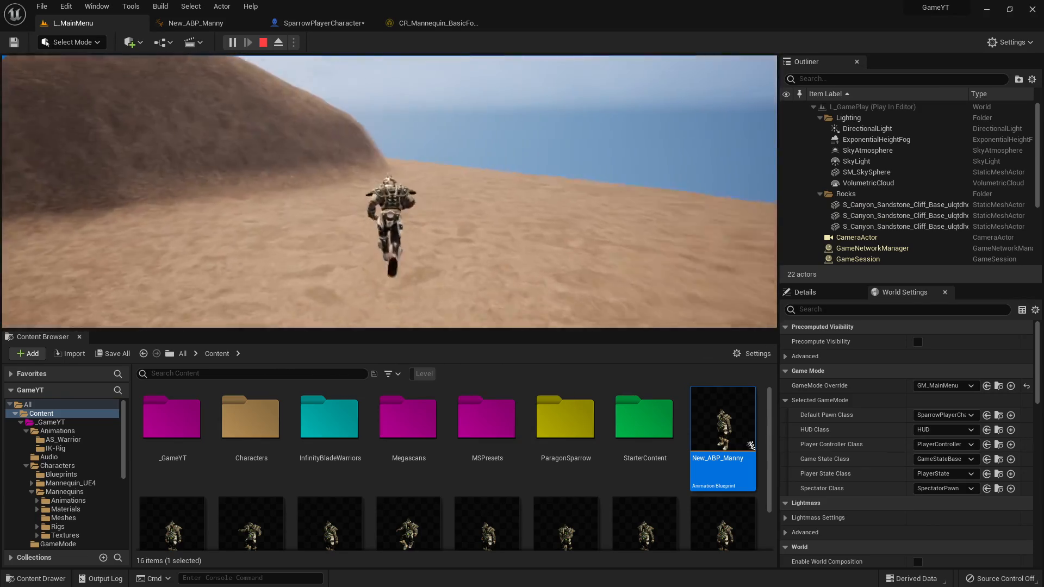
{"action": "key", "text": "w"}
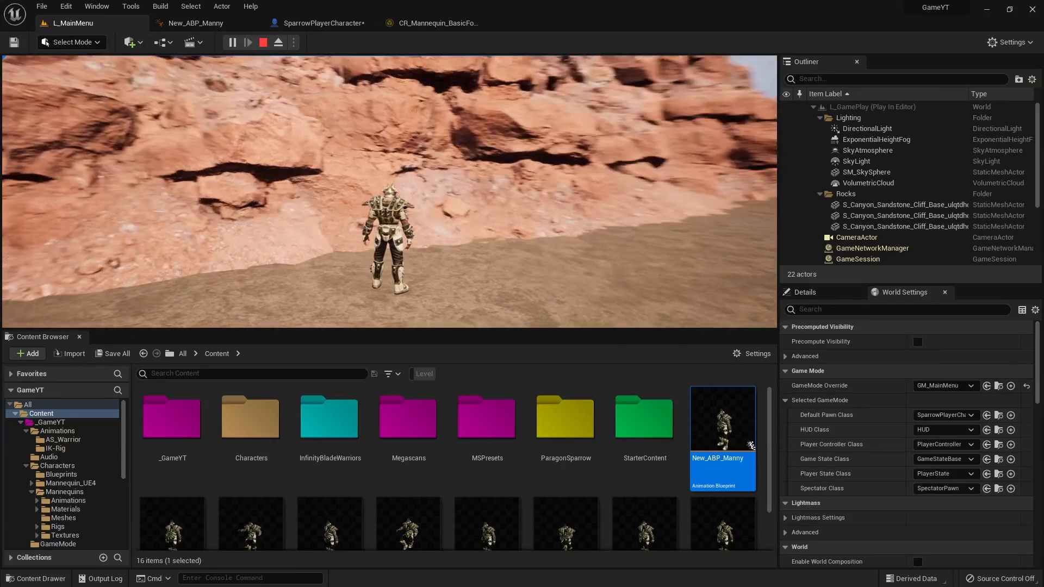
{"action": "key", "text": "Escape"}
- Examine the Z offset interpolation and IK foot bone sections in the CR_Mannequin_BasicFootIK Rig Graph
{"action": "left_click", "coordinate": [416, 25]}
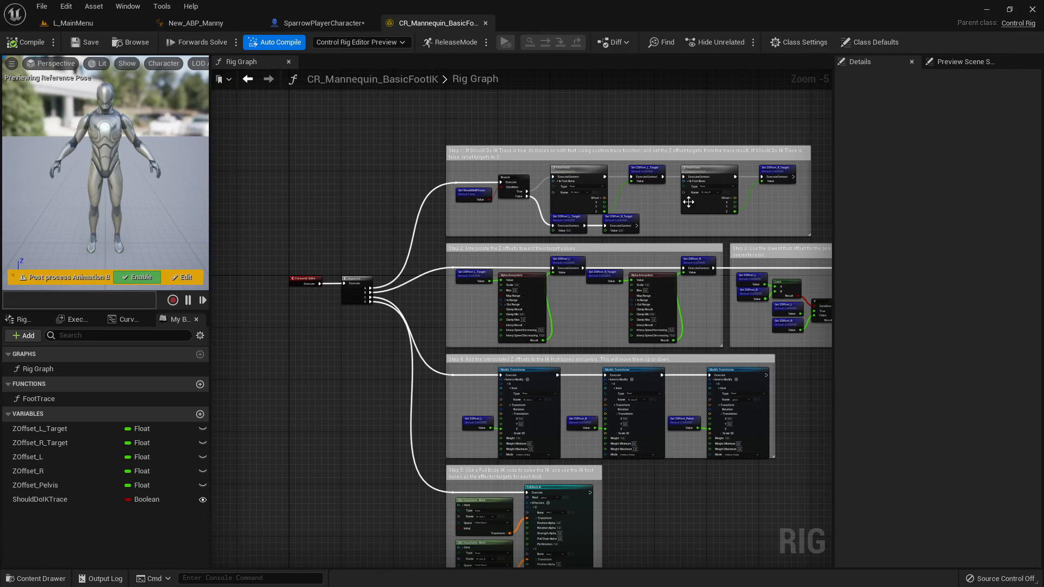
{"action": "scroll", "coordinate": [490, 329], "scroll_direction": "up", "scroll_amount": 5}
{"action": "scroll", "coordinate": [500, 299], "scroll_direction": "down", "scroll_amount": 3}
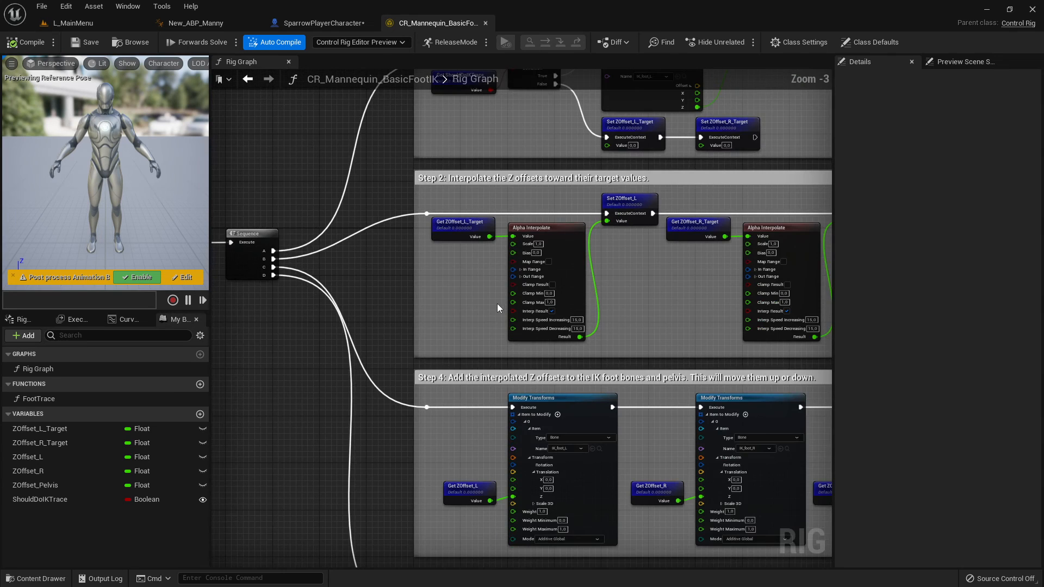
{"action": "scroll", "coordinate": [460, 253], "scroll_direction": "up", "scroll_amount": 3}
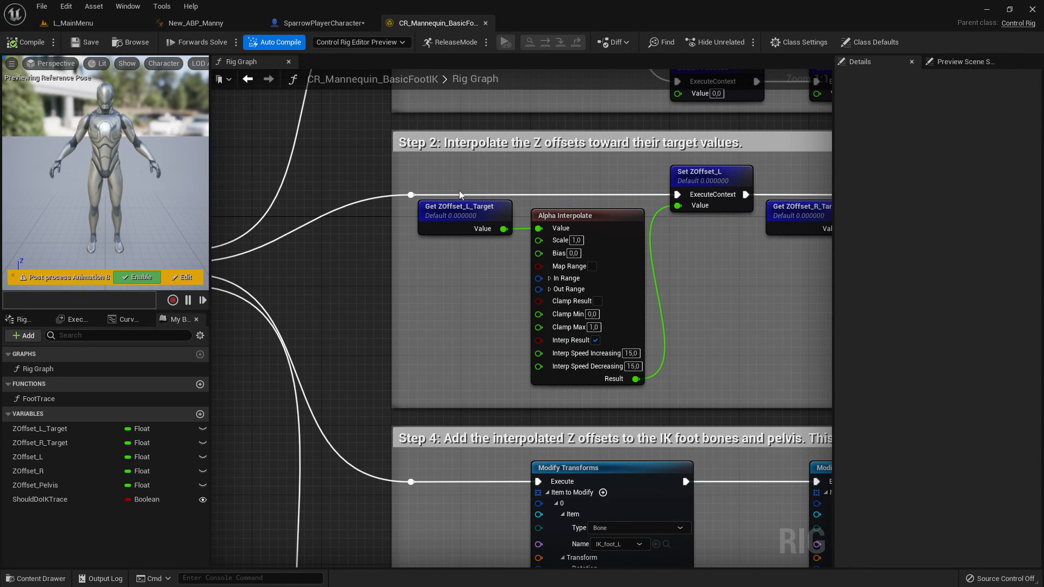
{"action": "scroll", "coordinate": [457, 246], "scroll_direction": "down", "scroll_amount": 3}
{"action": "right_click_drag", "start_coordinate": [358, 383], "coordinate": [560, 371]}
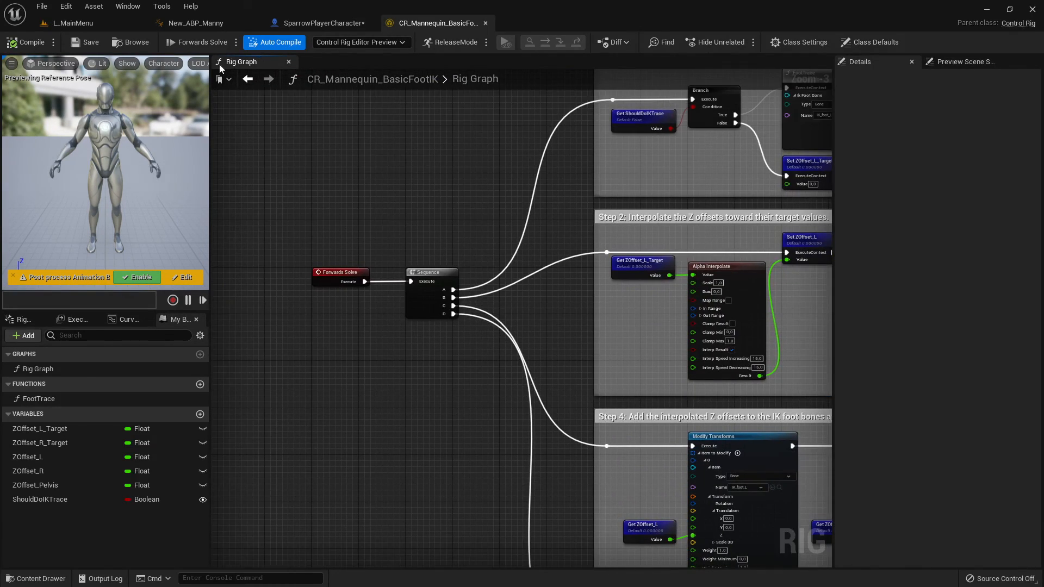
- Play L_MainMenu again, start the game, and run the warrior up onto the sloped canyon rocks
{"action": "left_click", "coordinate": [73, 22]}
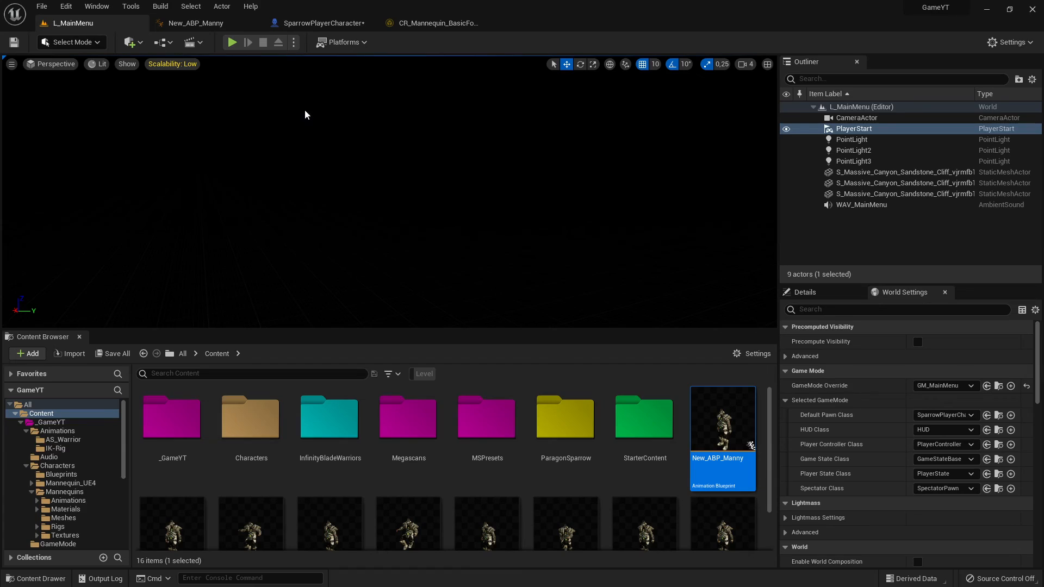
{"action": "left_click", "coordinate": [232, 43]}
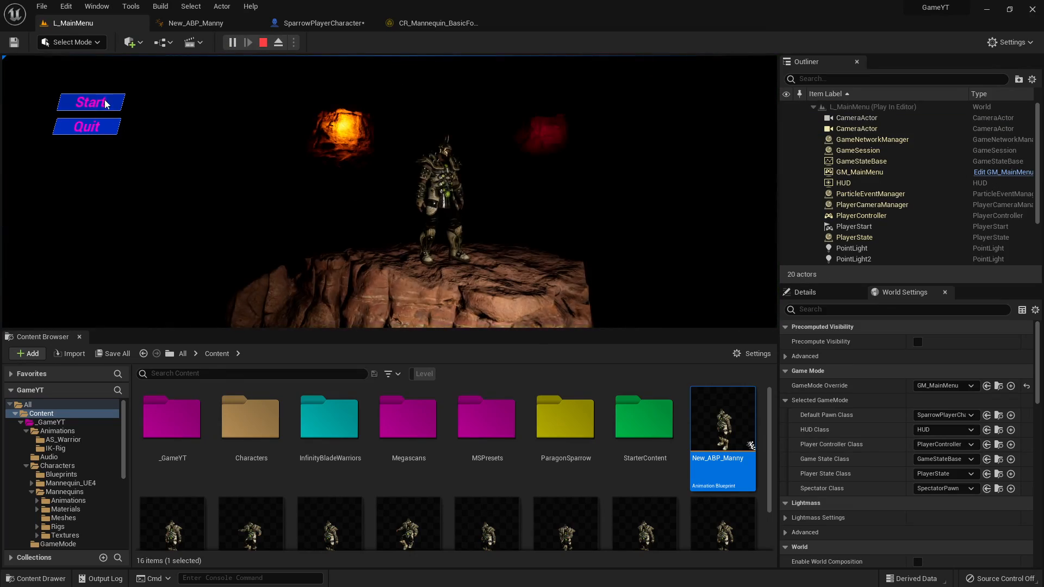
{"action": "left_click", "coordinate": [91, 102]}
{"action": "key", "text": "w"}
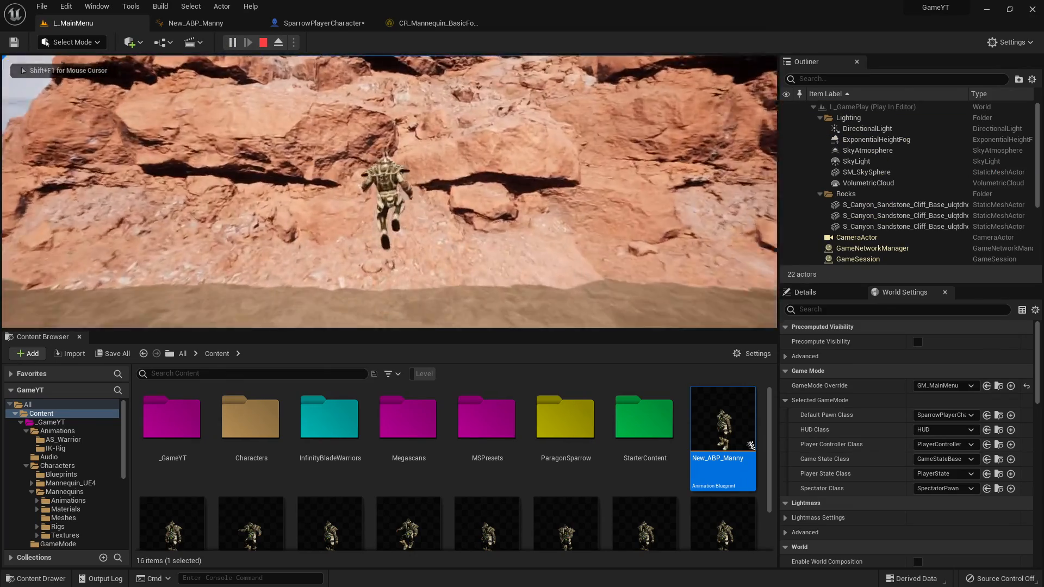
{"action": "key", "text": "s"}
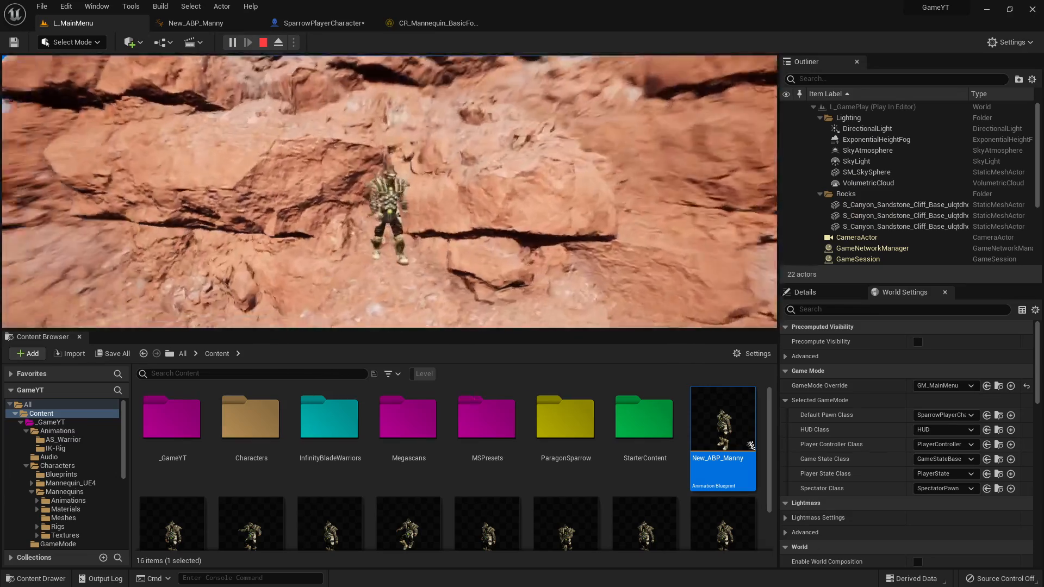
{"action": "key", "text": "w"}
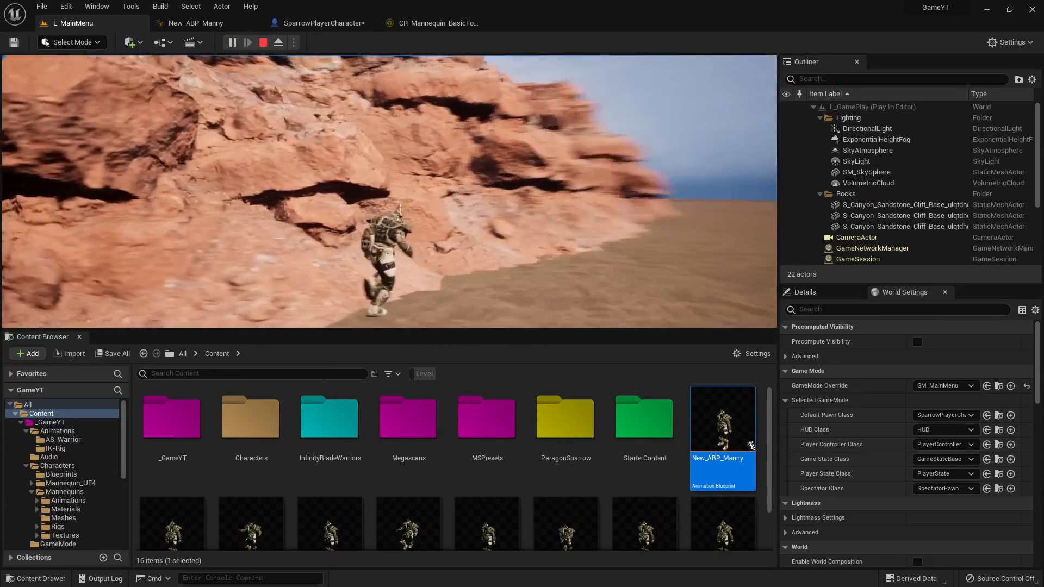
{"action": "key", "text": "s"}
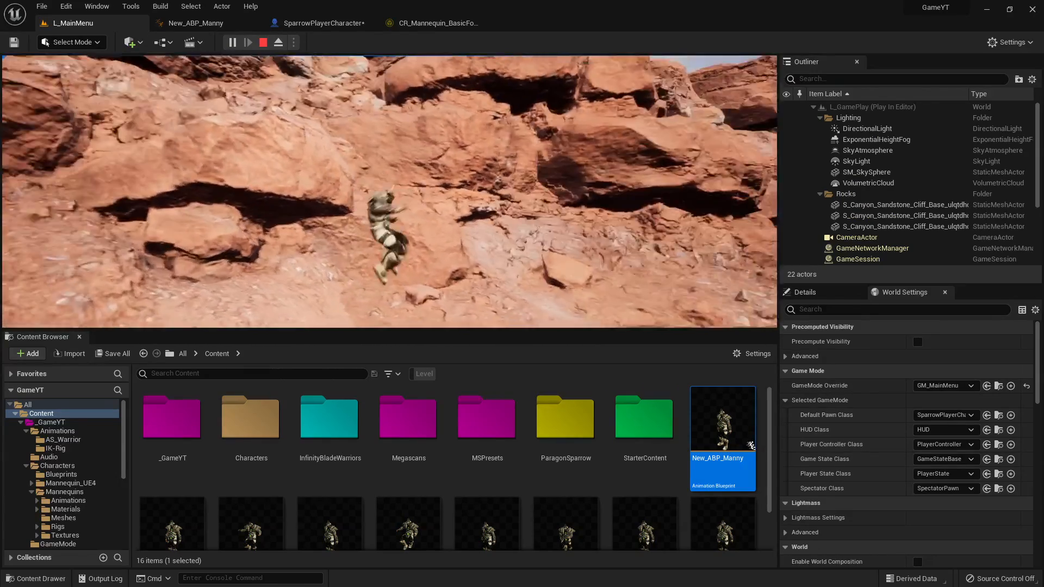
{"action": "key", "text": "w"}
{"action": "key", "text": "w"}
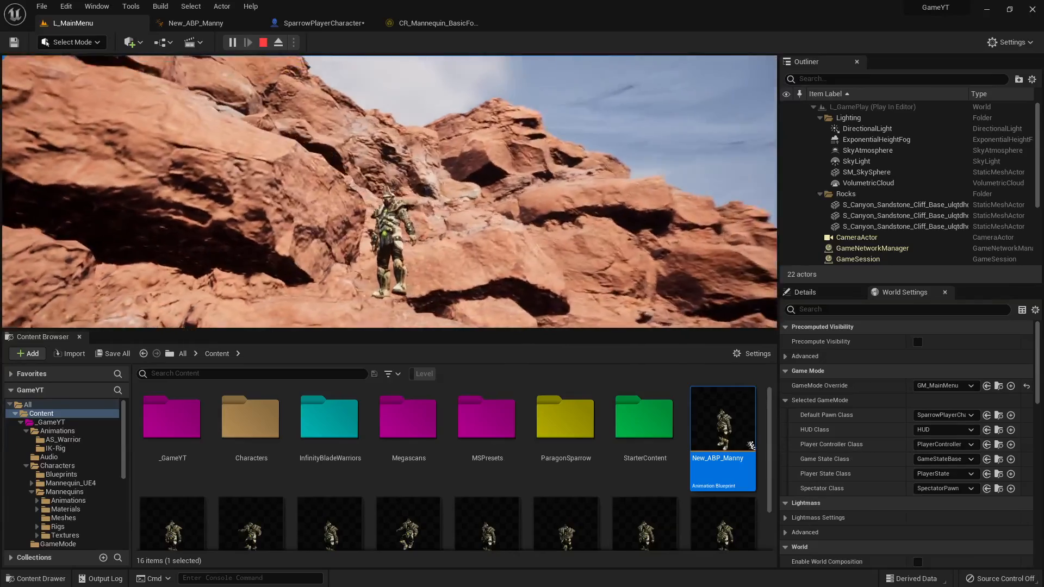
- Eject from the player during play, inspect the warrior's foot placement on the uneven rocks from several angles, and stop playing
{"action": "key", "text": "F8"}
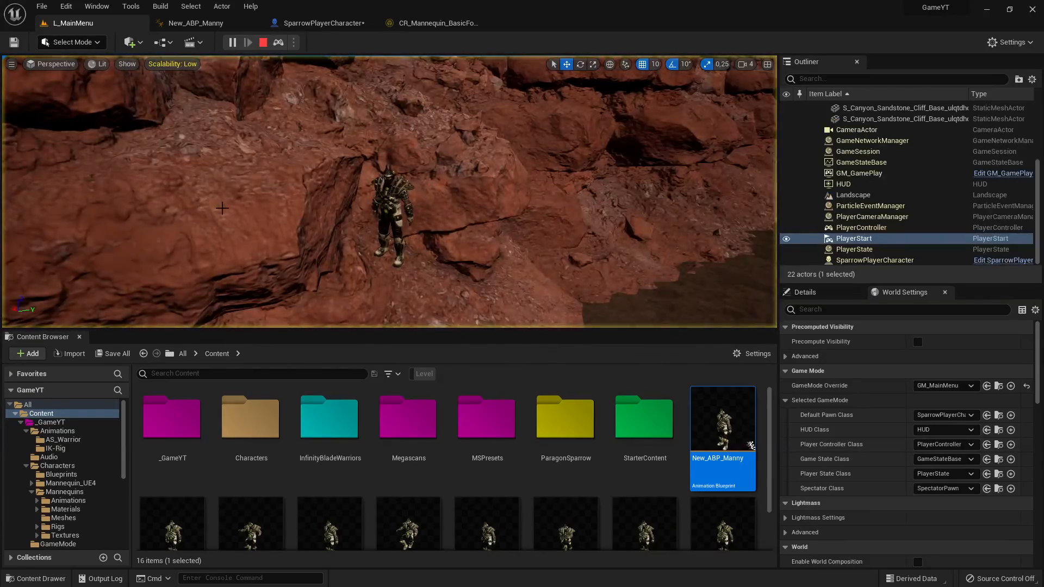
{"action": "key", "text": "w"}
{"action": "right_click_drag", "start_coordinate": [390, 192], "coordinate": [316, 249]}
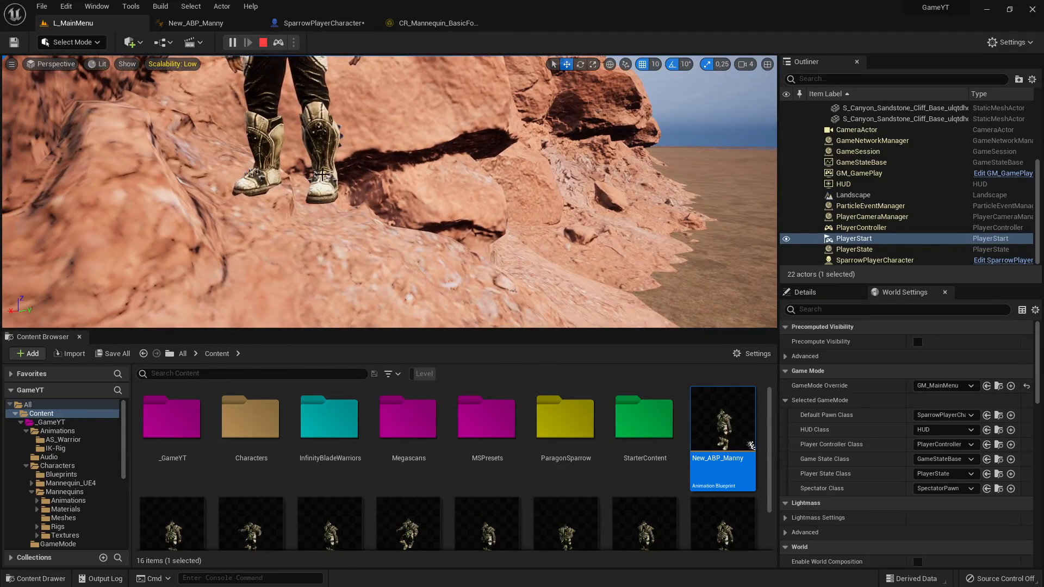
{"action": "right_click_drag", "start_coordinate": [322, 175], "coordinate": [367, 295]}
{"action": "key", "text": "s"}
{"action": "key", "text": "w"}
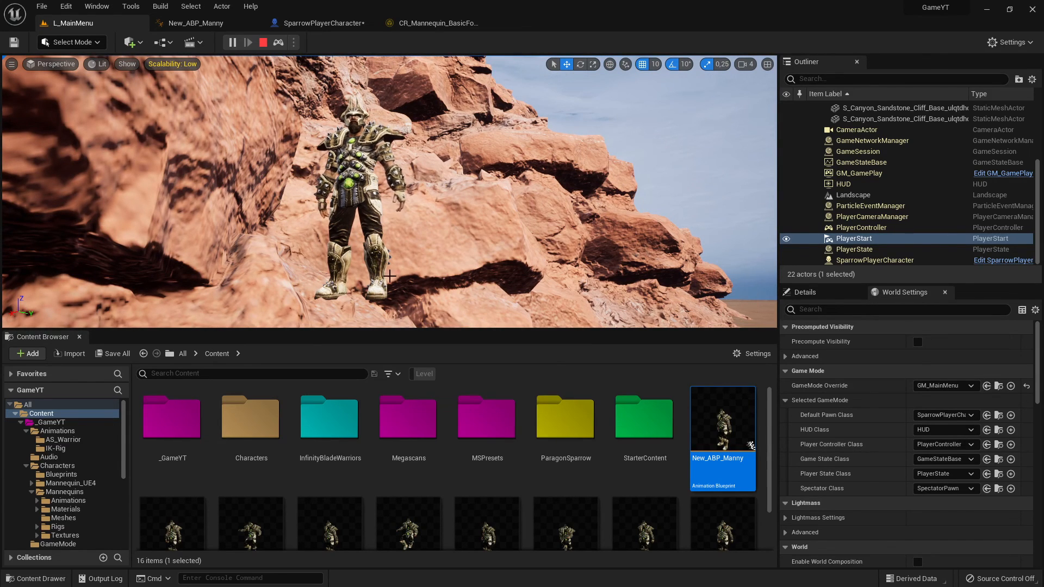
{"action": "right_click_drag", "start_coordinate": [390, 276], "coordinate": [283, 267]}
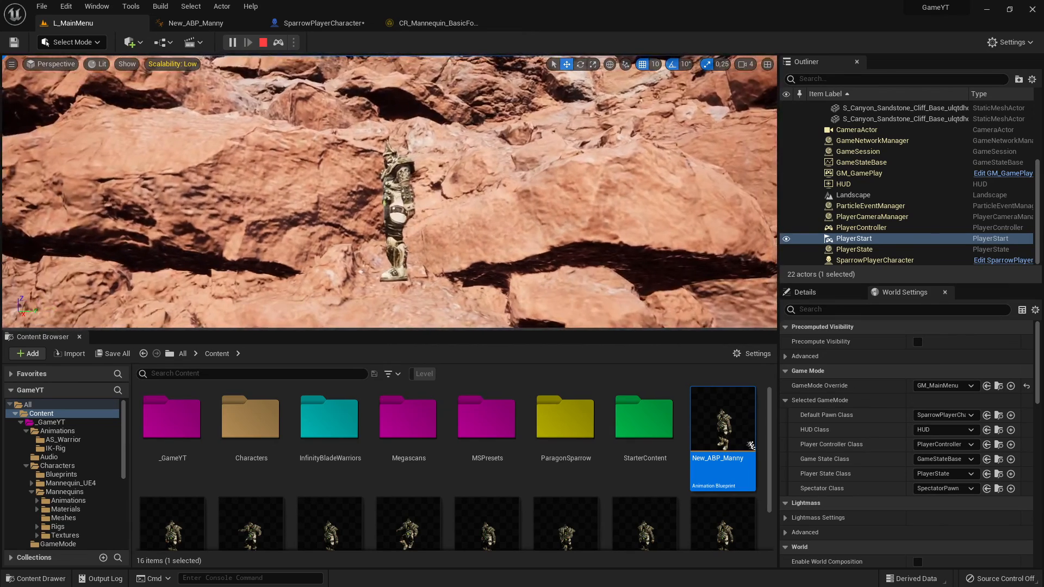
{"action": "key", "text": "Escape"}
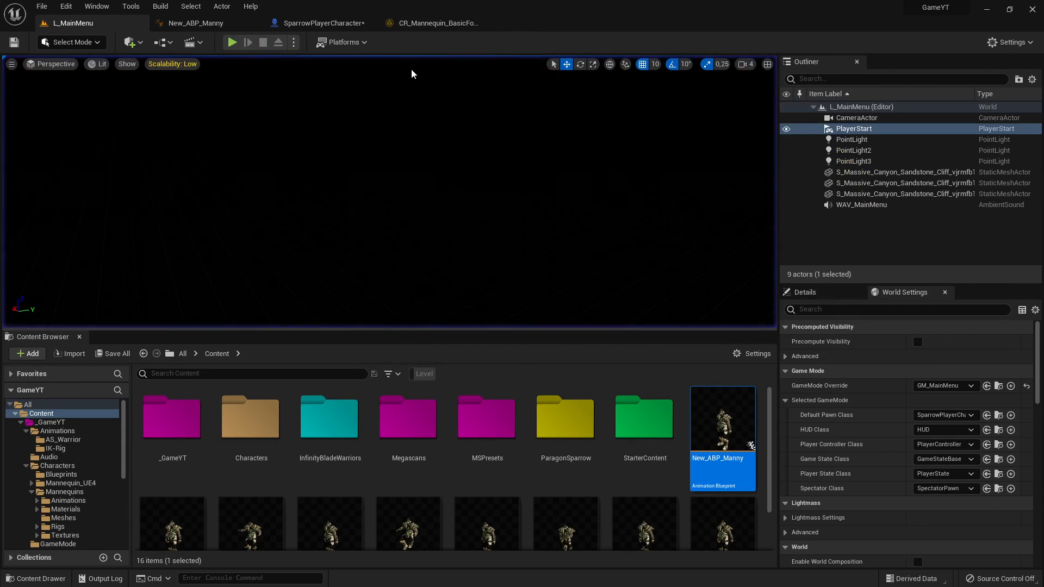
- Examine the Forwards Solve sequence in the CR_Mannequin_BasicFootIK Rig Graph and check the warrior in the SparrowPlayerCharacter blueprint
{"action": "left_click", "coordinate": [435, 23]}
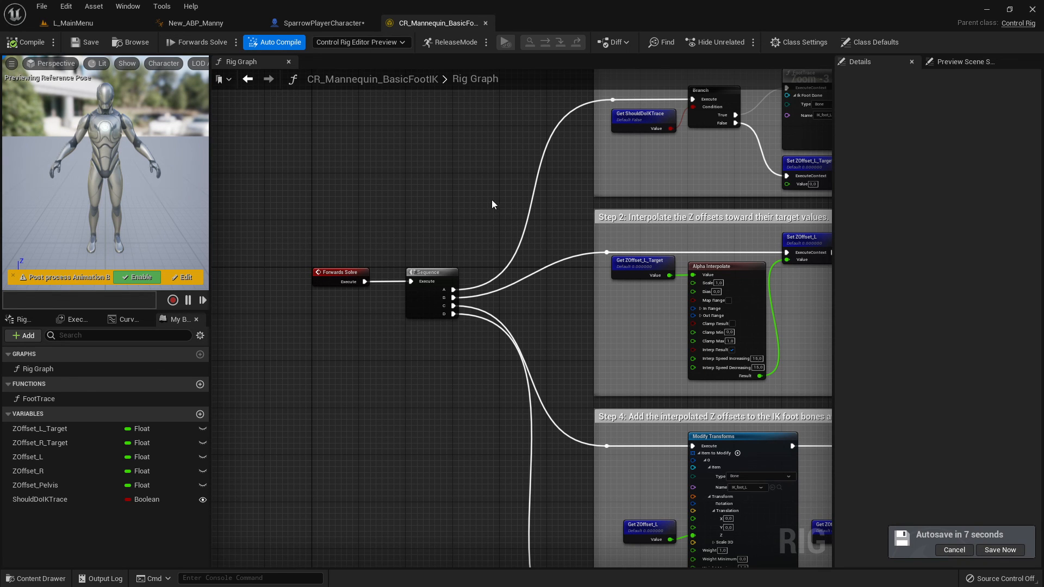
{"action": "scroll", "coordinate": [432, 205], "scroll_direction": "down", "scroll_amount": 5}
{"action": "scroll", "coordinate": [432, 205], "scroll_direction": "up", "scroll_amount": 5}
{"action": "left_click", "coordinate": [324, 23]}
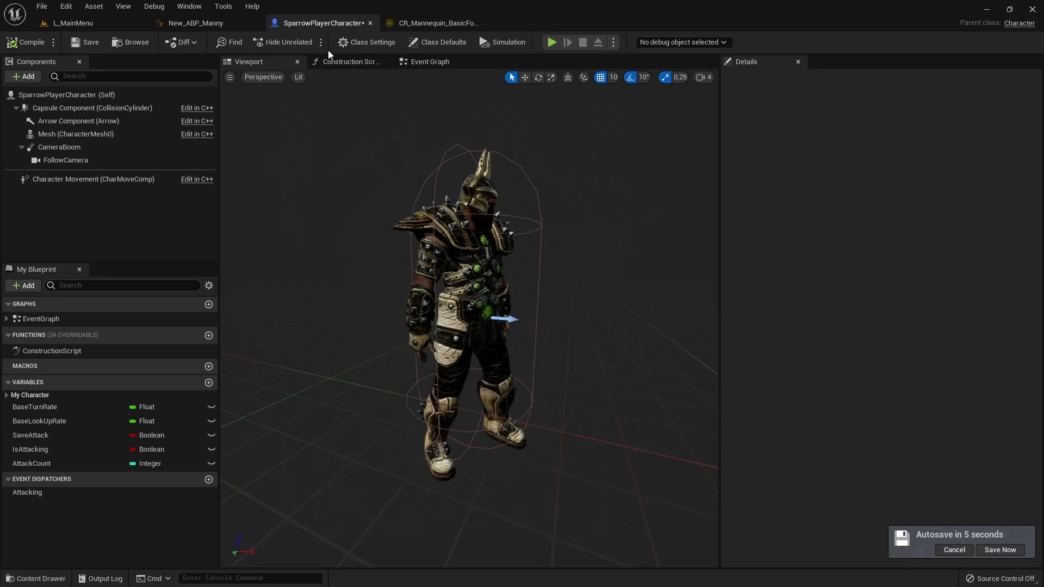
{"action": "left_click", "coordinate": [439, 22]}
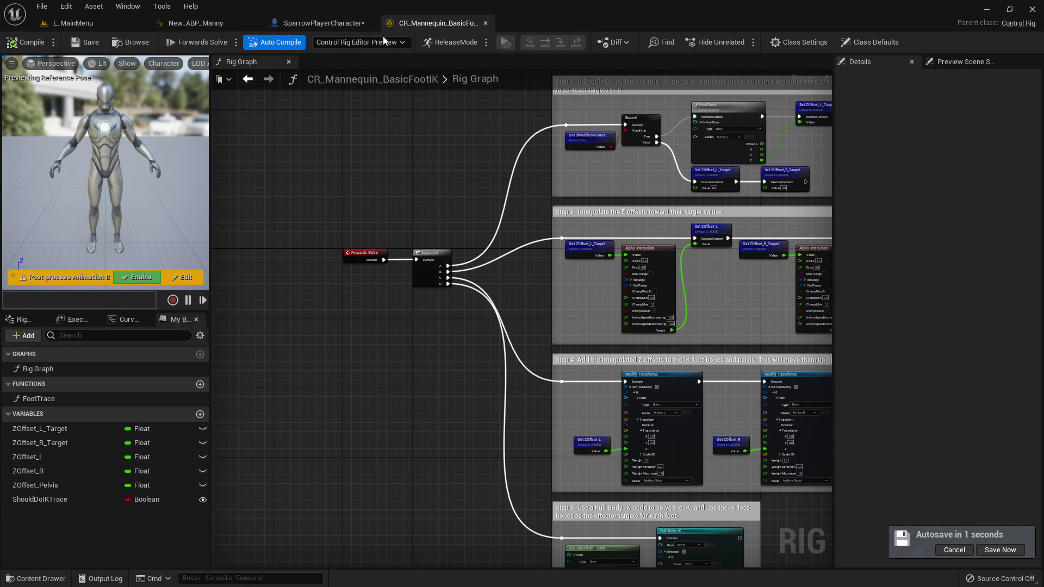
- Examine New_ABP_Manny's AnimGraph around the disconnected Control Rig node, and inspect its Locomotion and Main States state machines
{"action": "left_click", "coordinate": [347, 26]}
{"action": "left_click", "coordinate": [204, 28]}
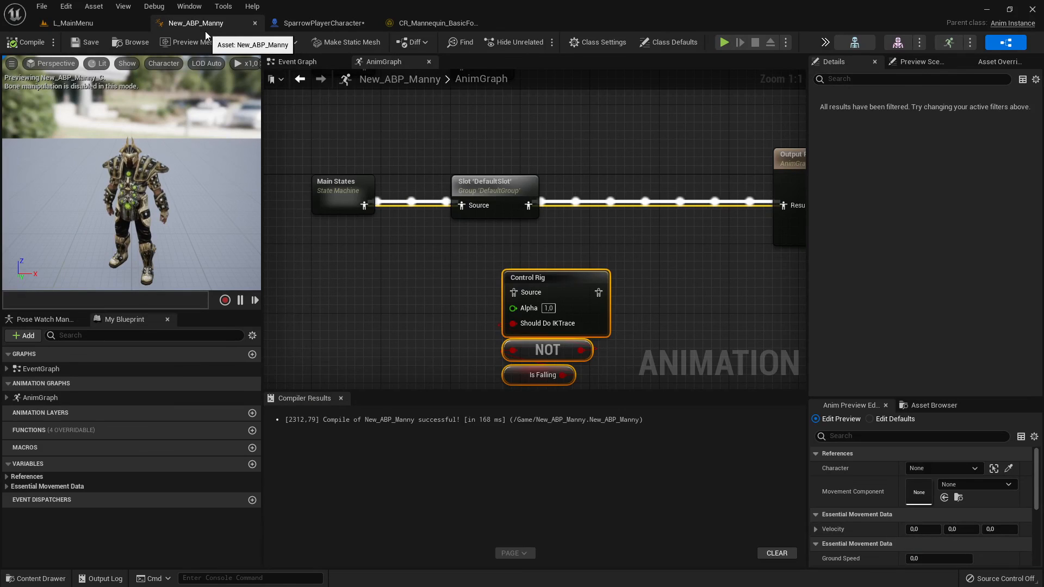
{"action": "scroll", "coordinate": [521, 227], "scroll_direction": "down", "scroll_amount": 4}
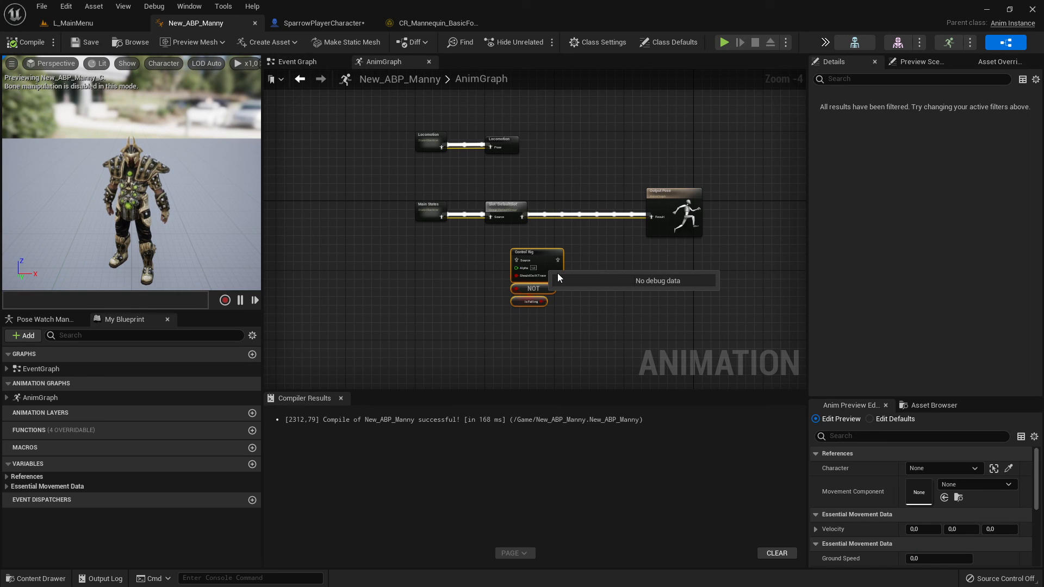
{"action": "scroll", "coordinate": [527, 225], "scroll_direction": "up", "scroll_amount": 4}
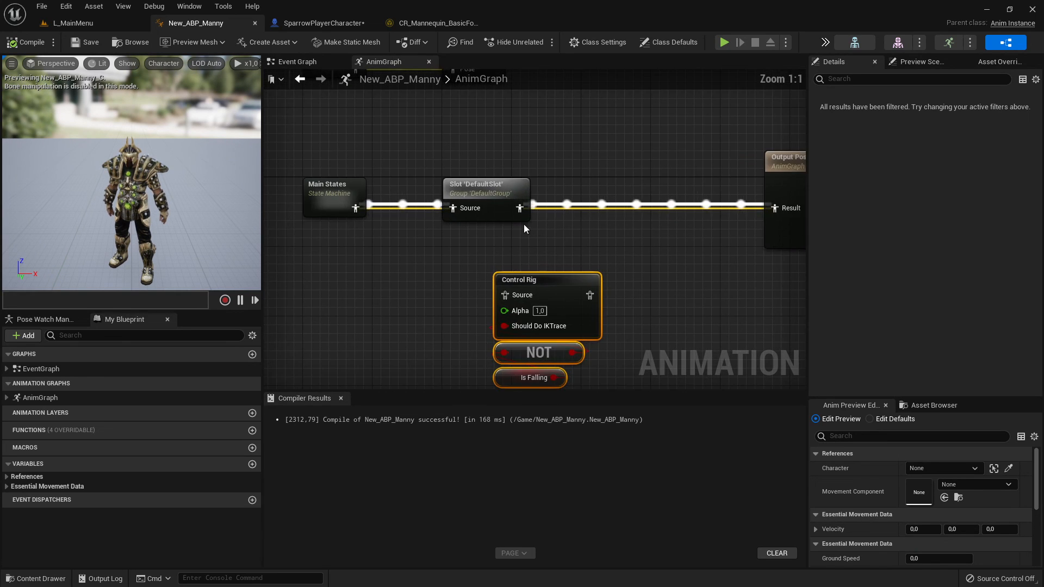
{"action": "double_click", "coordinate": [438, 203]}
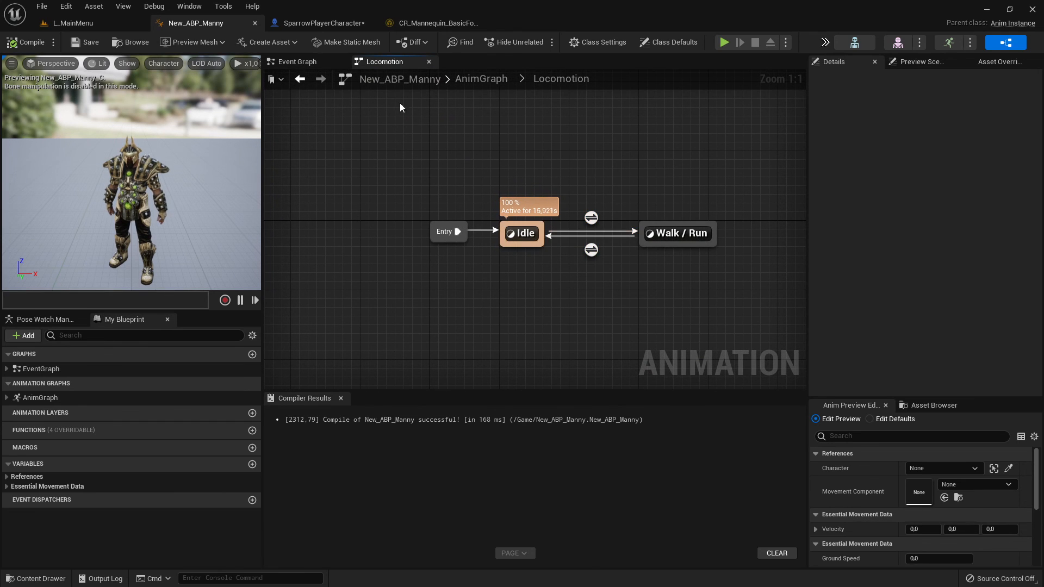
{"action": "left_click", "coordinate": [482, 79]}
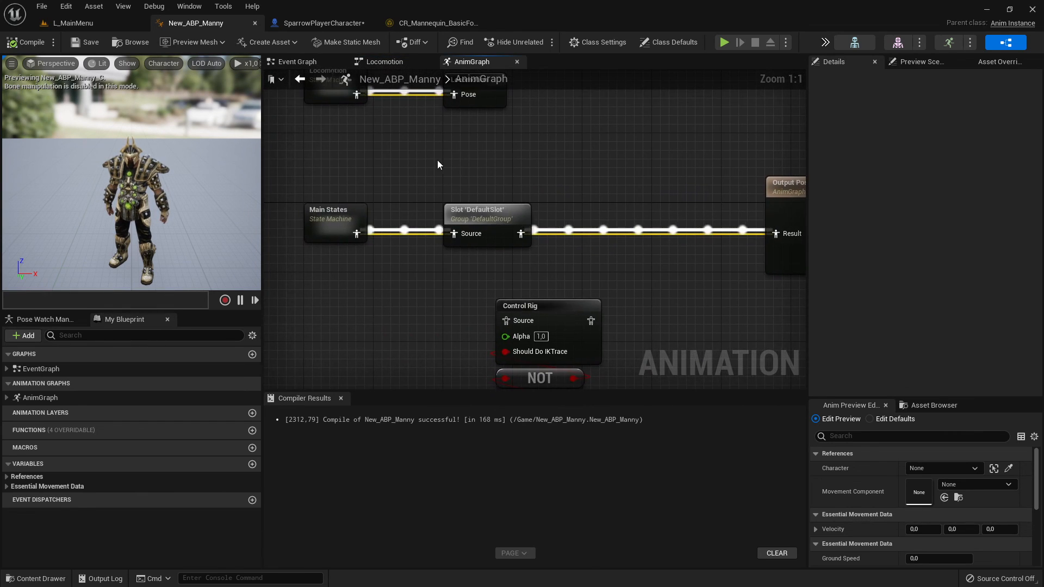
{"action": "right_click_drag", "start_coordinate": [555, 312], "coordinate": [534, 230]}
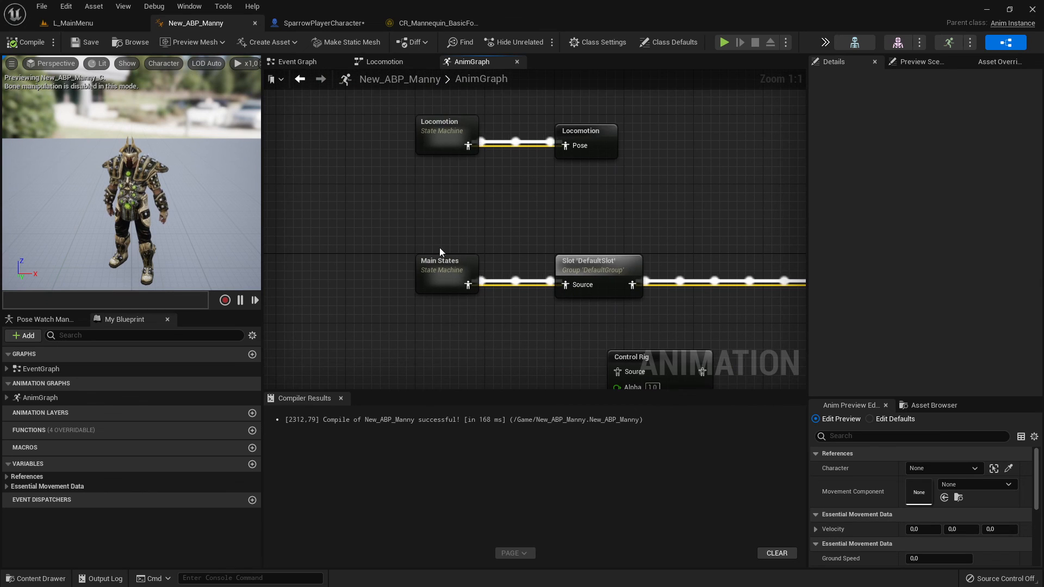
{"action": "double_click", "coordinate": [438, 260]}
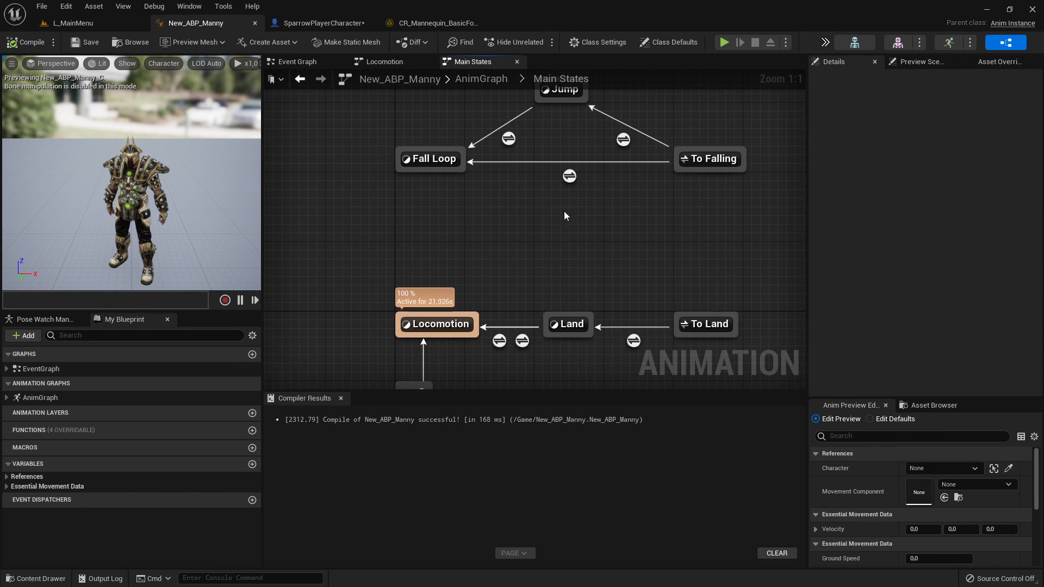
- Review the velocity, movement and falling logic in New_ABP_Manny's Event Graph, and return to the Main States state machine
{"action": "left_click", "coordinate": [384, 62]}
{"action": "left_click", "coordinate": [308, 63]}
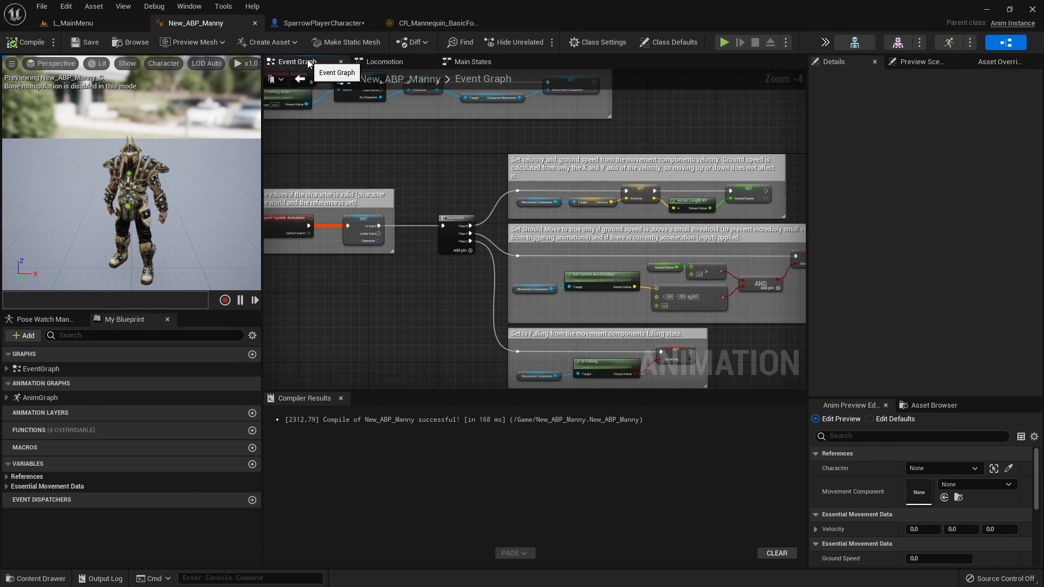
{"action": "scroll", "coordinate": [459, 220], "scroll_direction": "down", "scroll_amount": 1}
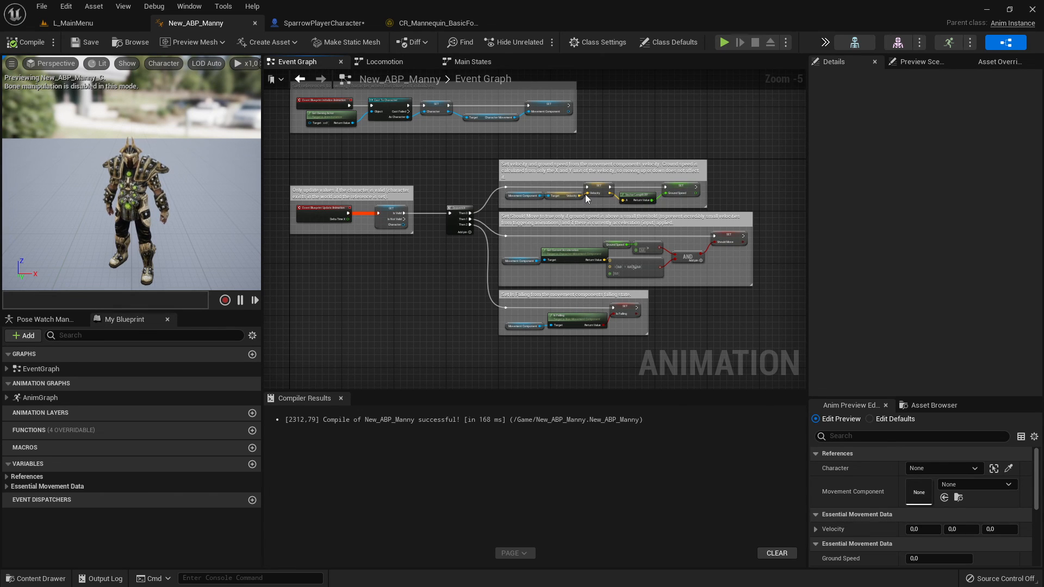
{"action": "left_click", "coordinate": [383, 61]}
{"action": "left_click", "coordinate": [472, 61]}
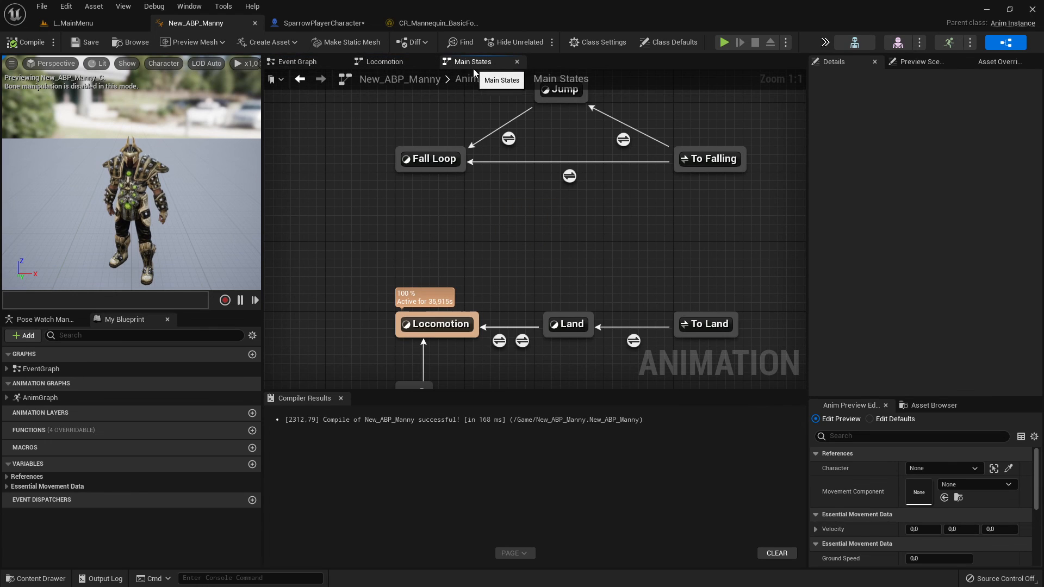